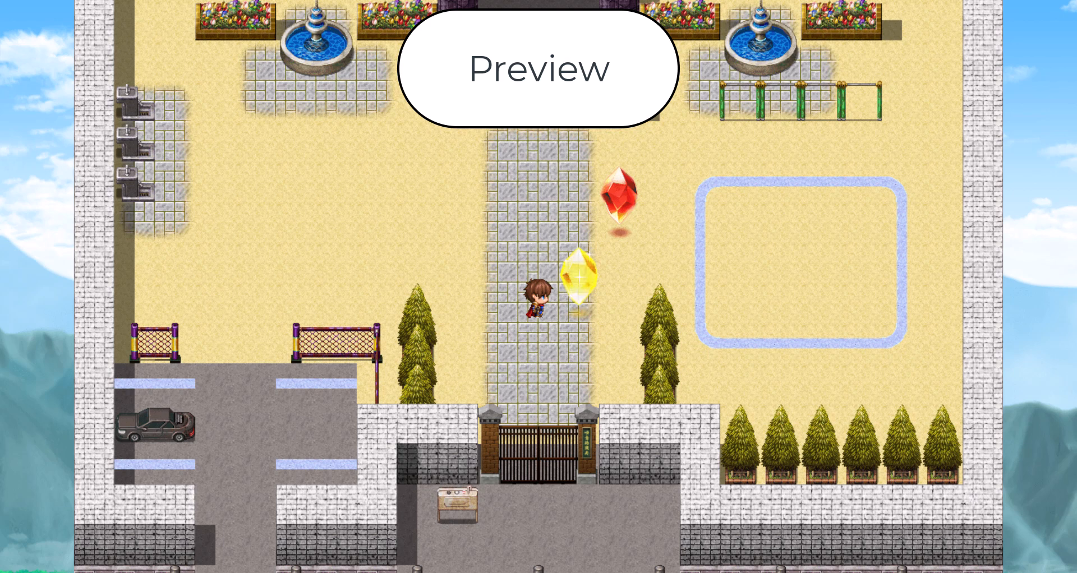
pyautogui.press('Right')
pyautogui.press('Left')
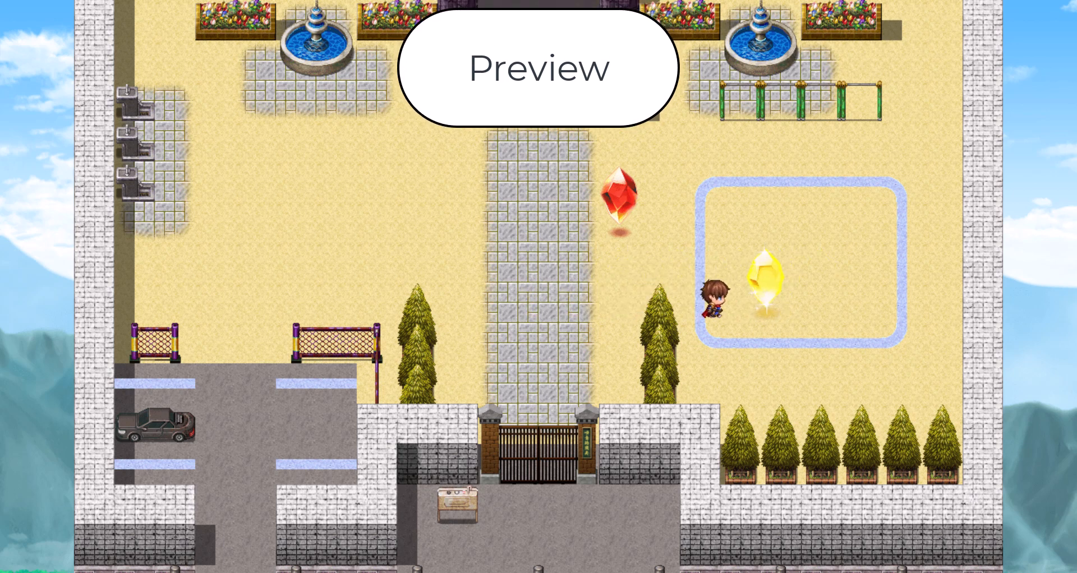
pyautogui.press('Left')
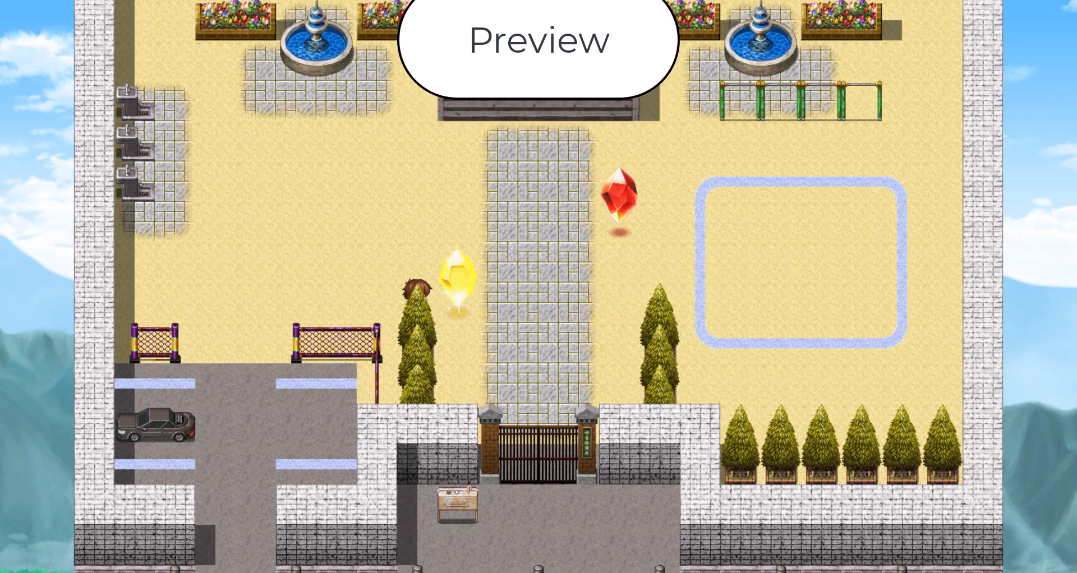
pyautogui.press('Up')
pyautogui.press('Right')
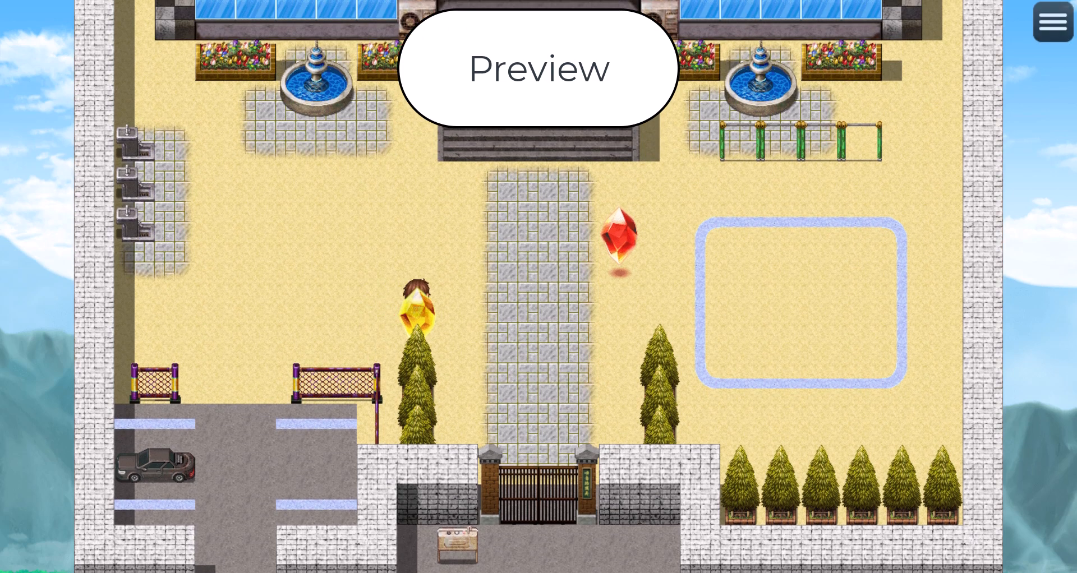
pyautogui.press('Up')
pyautogui.press('Left')
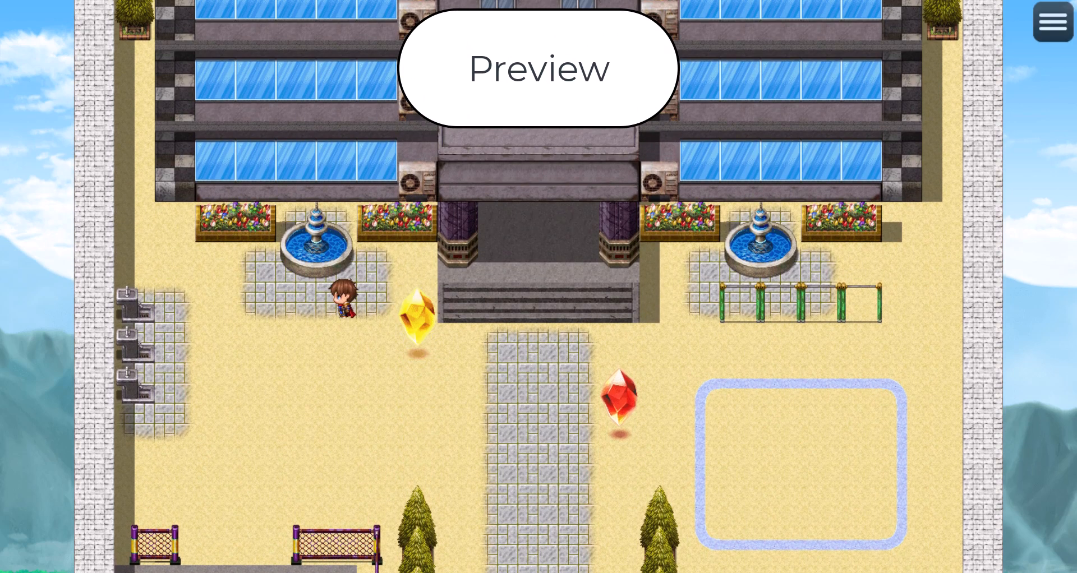
pyautogui.press('Down')
pyautogui.press('Right')
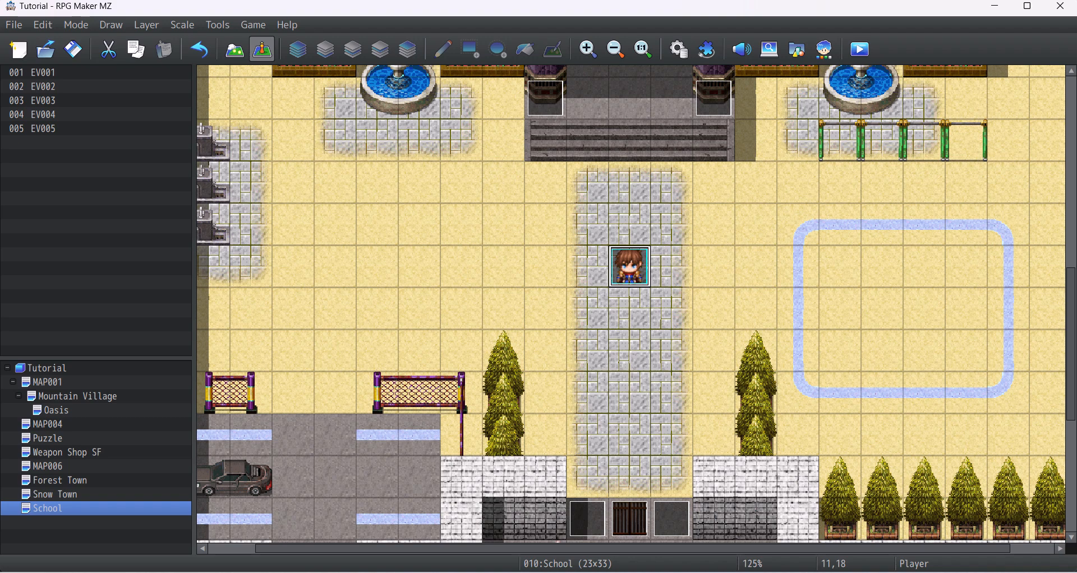
pyautogui.scroll(1, 631, 303)
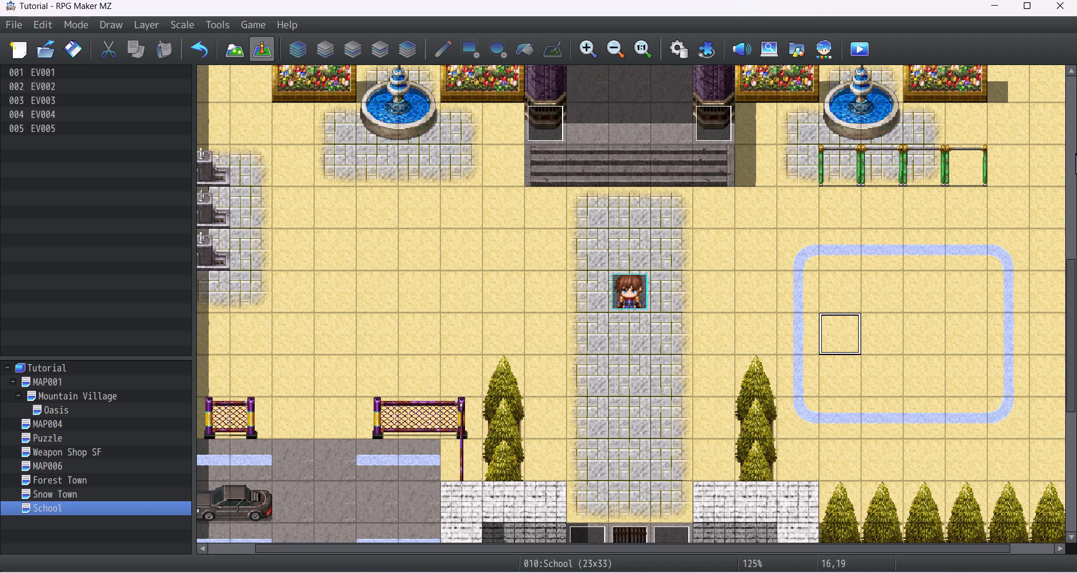
pyautogui.click(630, 292)
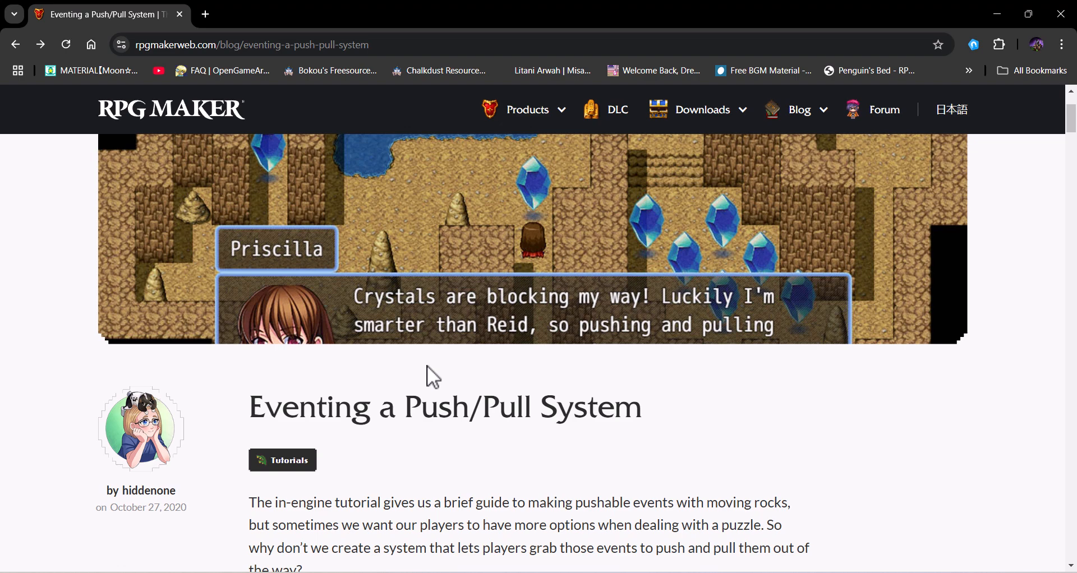
# In the web browser, read the "Eventing a Push/Pull System" article through its Push/Pull Mechanics common event
pyautogui.scroll(-1, 503, 364)
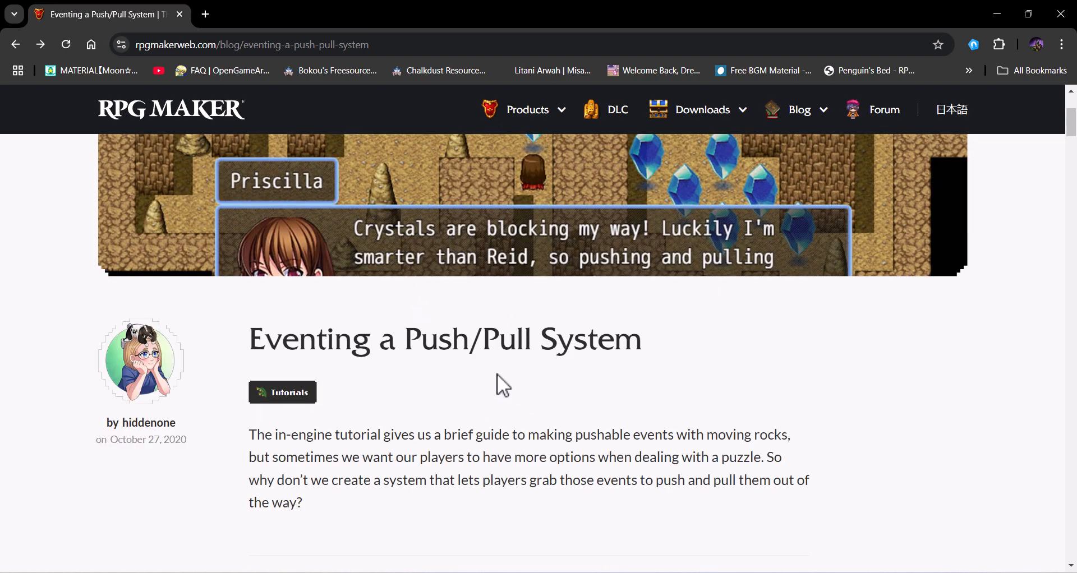
pyautogui.moveTo(1073, 131); pyautogui.dragTo(1071, 426)
pyautogui.click(313, 340)
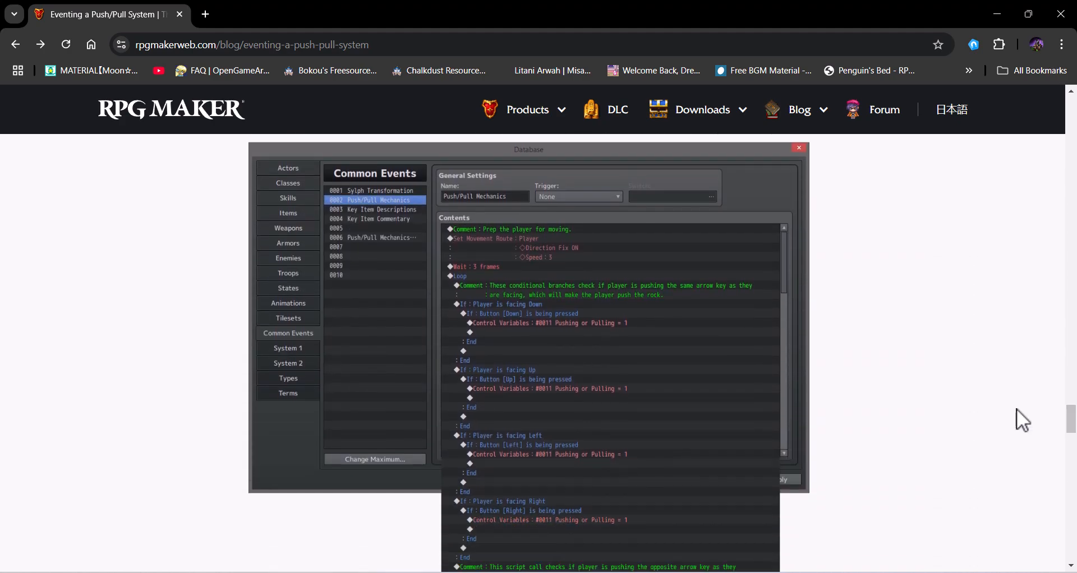
pyautogui.scroll(-2, 570, 320)
pyautogui.scroll(-1, 564, 290)
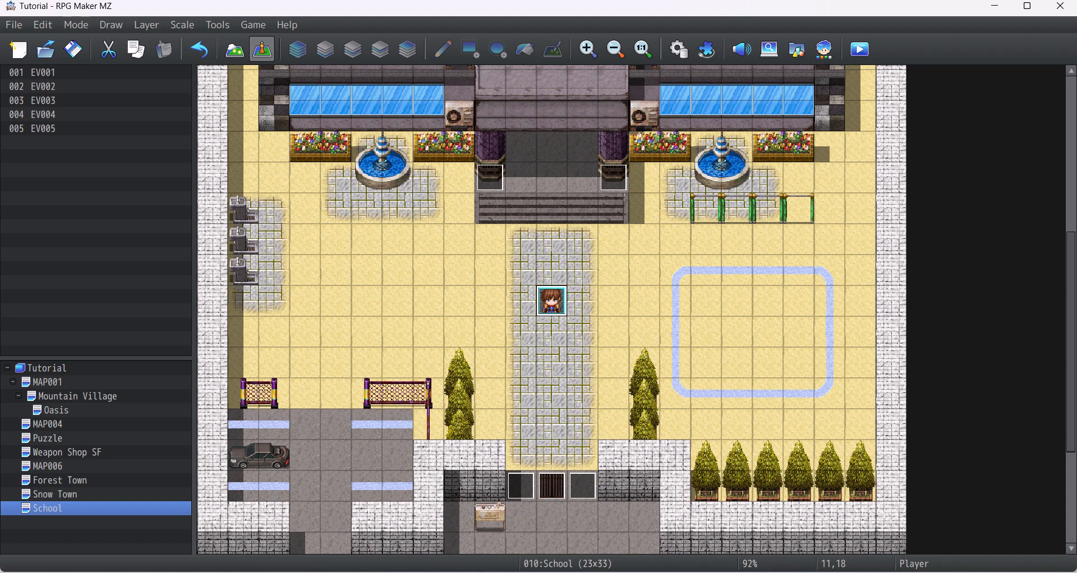
# In RPG Maker MZ, name common event 0004 "Push & Pull" in the database and apply the change
pyautogui.click(798, 208)
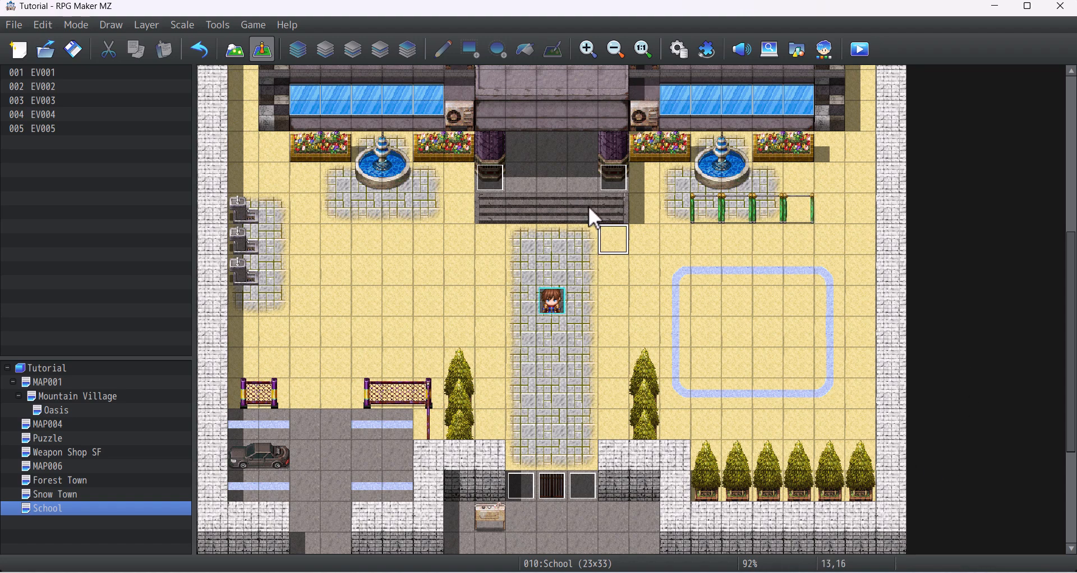
pyautogui.click(678, 55)
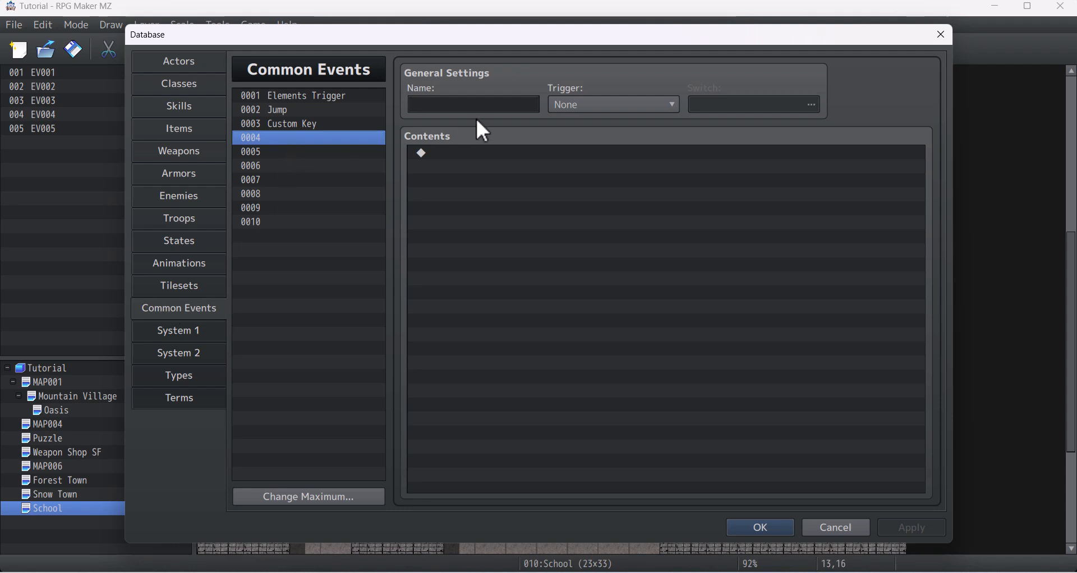
pyautogui.click(489, 105)
pyautogui.write('Push')
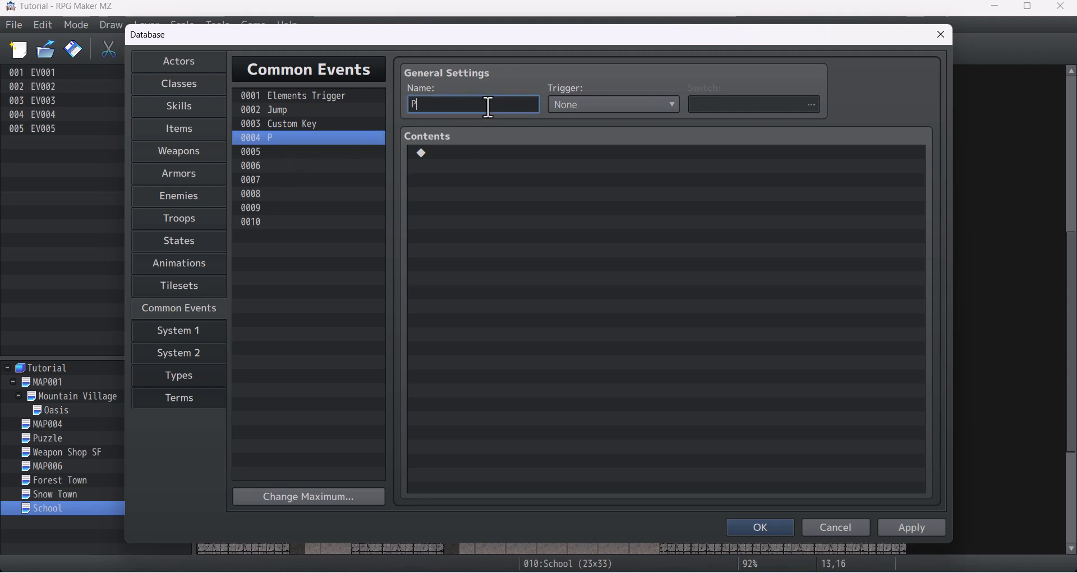
pyautogui.write('Pull')
pyautogui.click(914, 530)
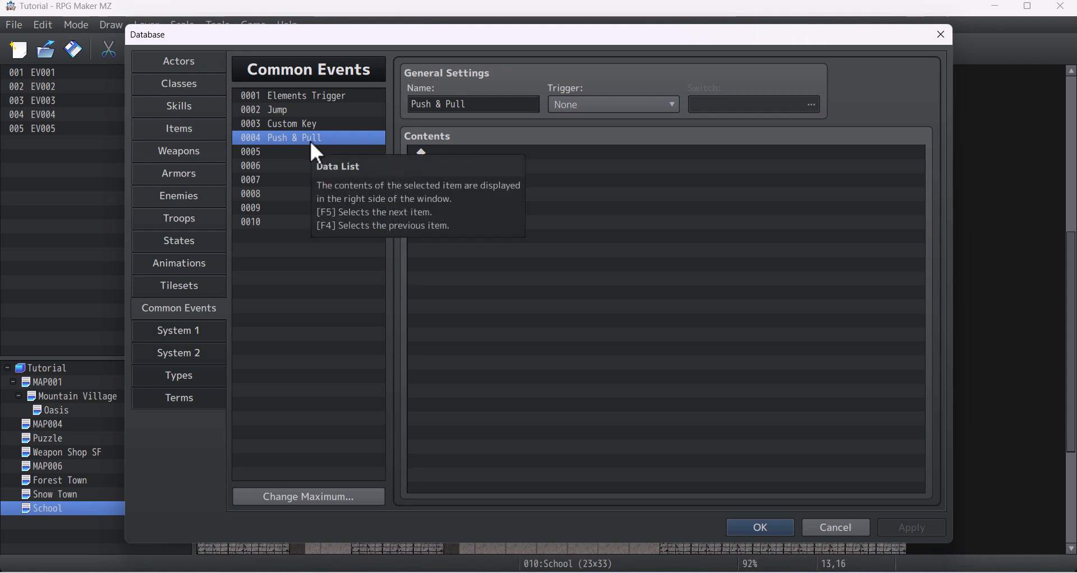
# Name variable 0013 "Push & Pull" and apply it, leaving without adding a variable command to the common event
pyautogui.doubleClick(566, 188)
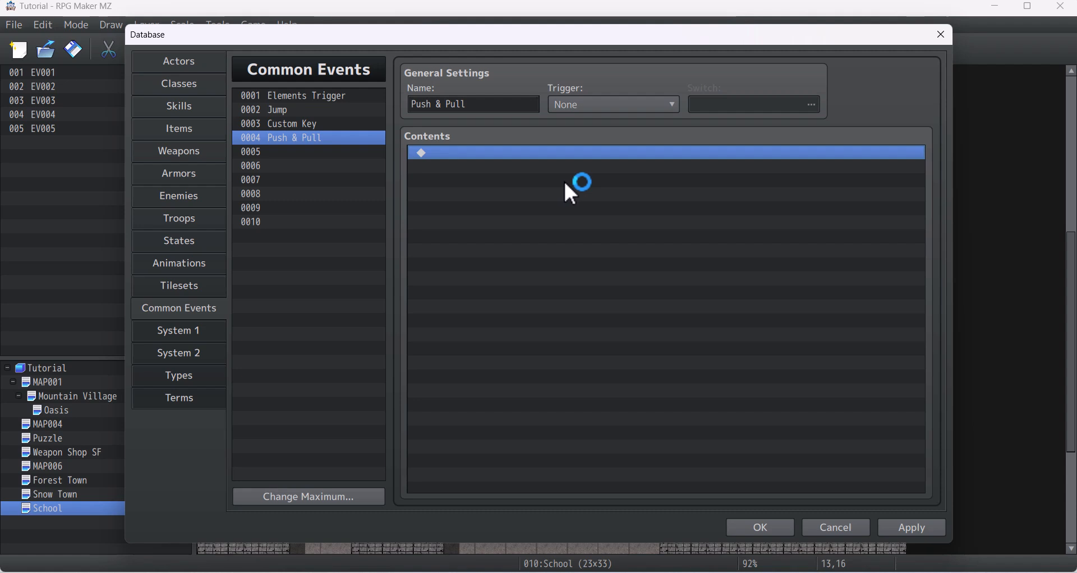
pyautogui.doubleClick(519, 155)
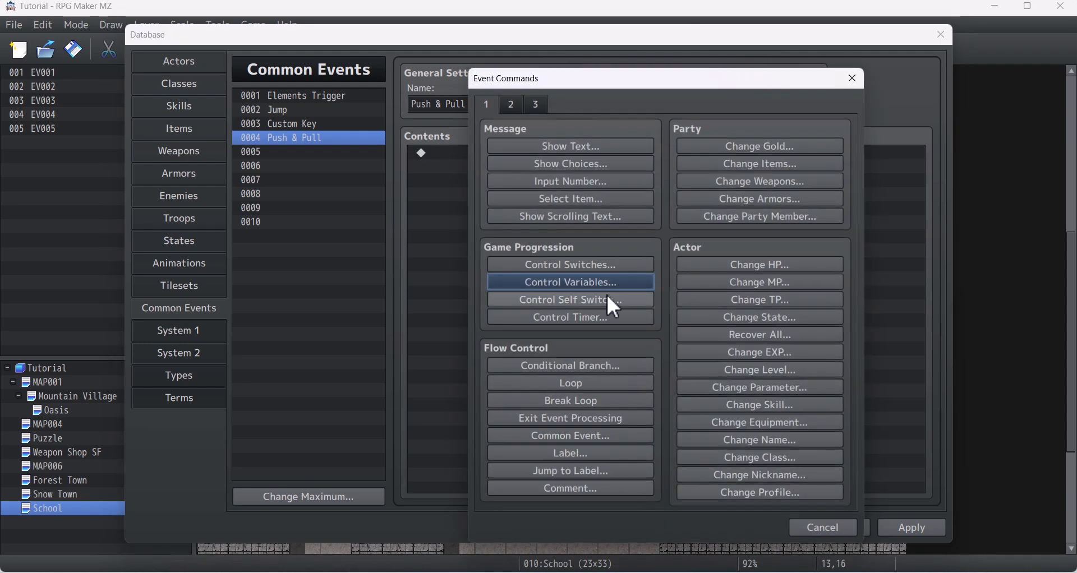
pyautogui.click(587, 285)
pyautogui.click(646, 200)
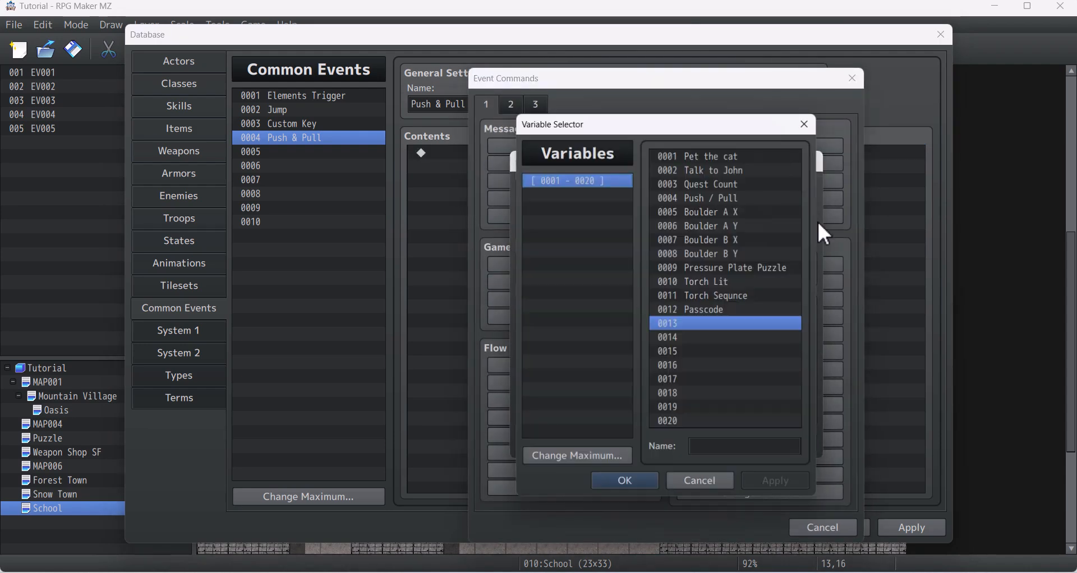
pyautogui.click(769, 448)
pyautogui.write('Pu')
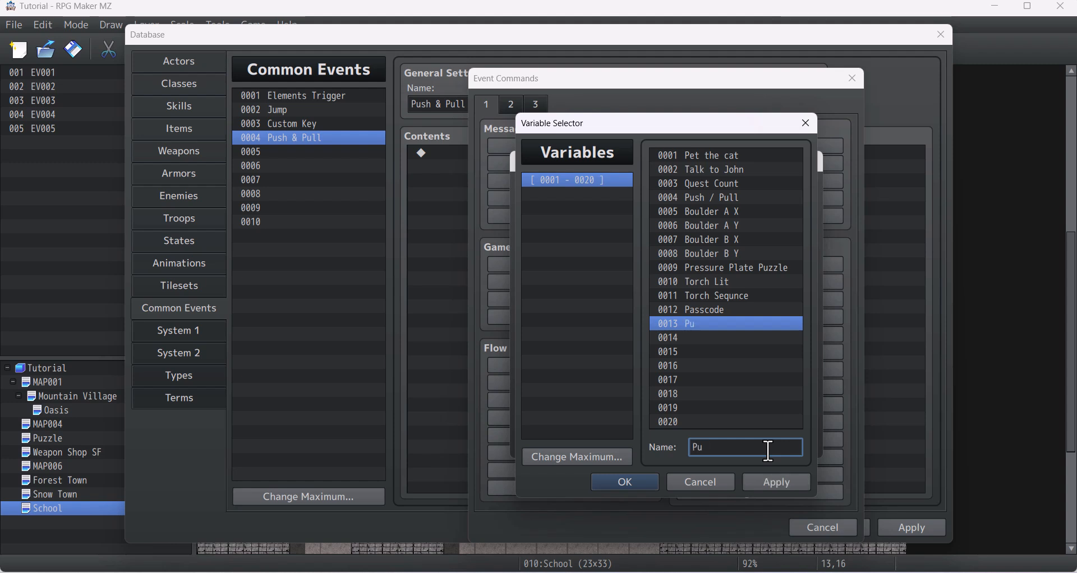
pyautogui.write('sh & Pull')
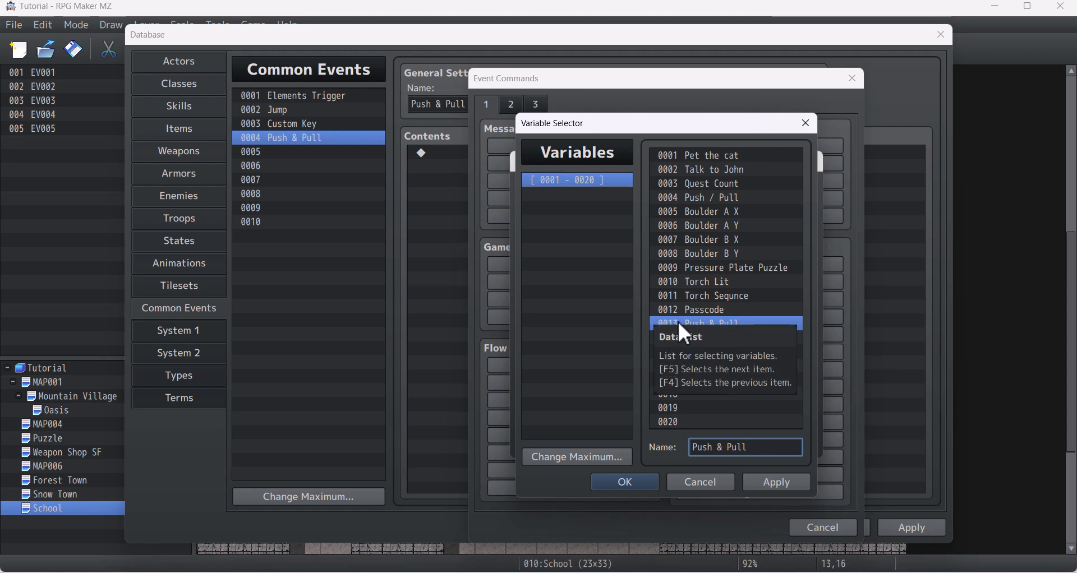
pyautogui.click(785, 482)
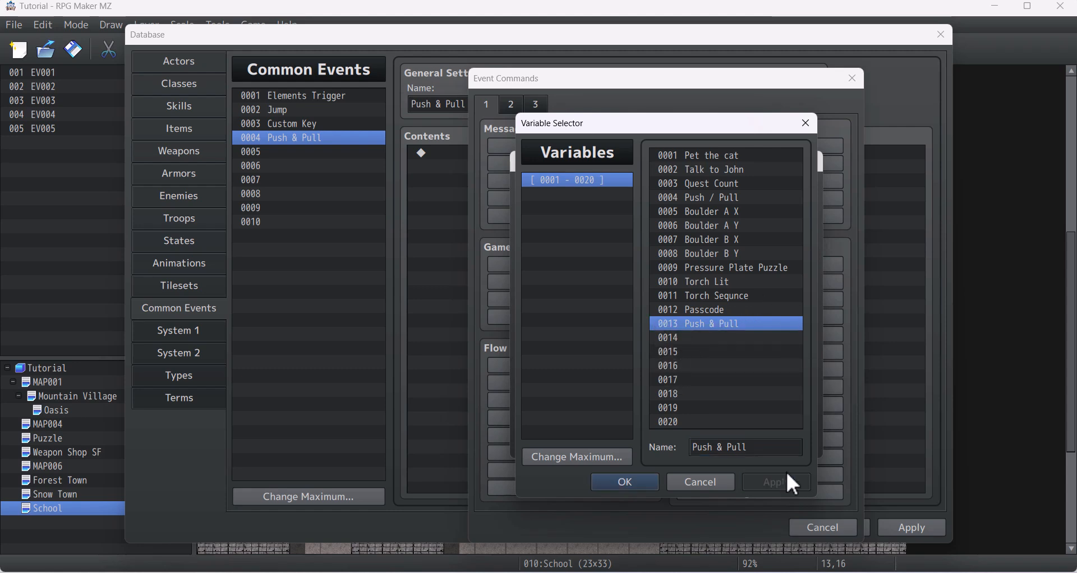
pyautogui.click(719, 482)
pyautogui.click(812, 162)
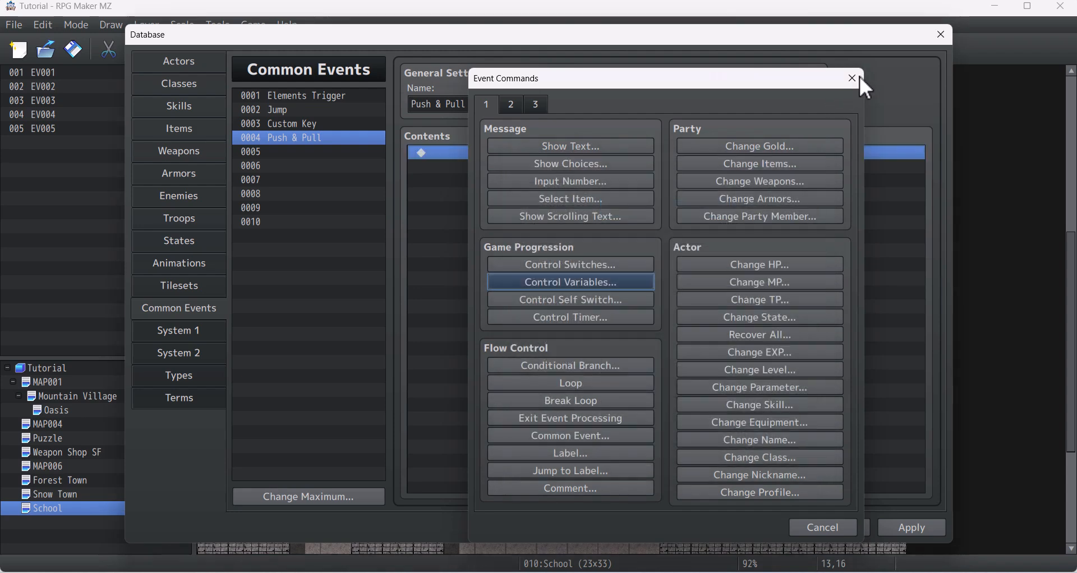
pyautogui.click(852, 79)
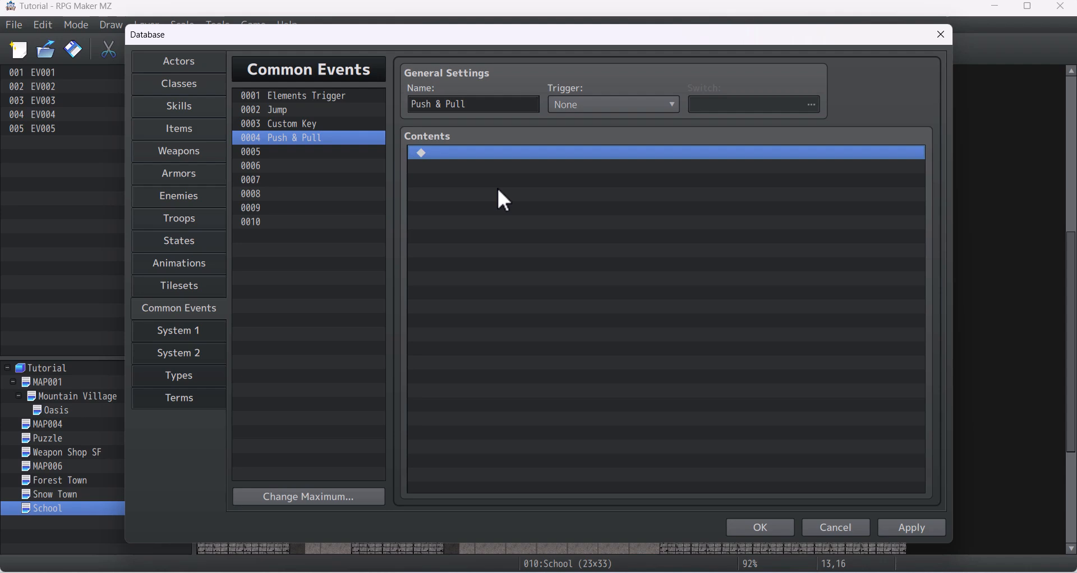
# Create a Set Movement Route command for the Player in the Push & Pull common event and add Direction Fix ON
pyautogui.doubleClick(504, 154)
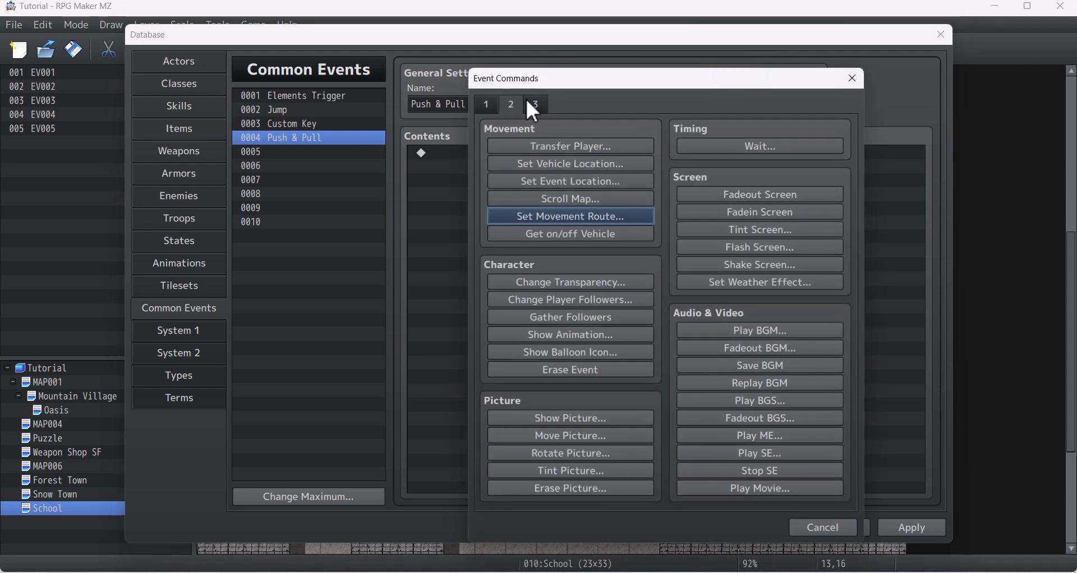
pyautogui.click(568, 217)
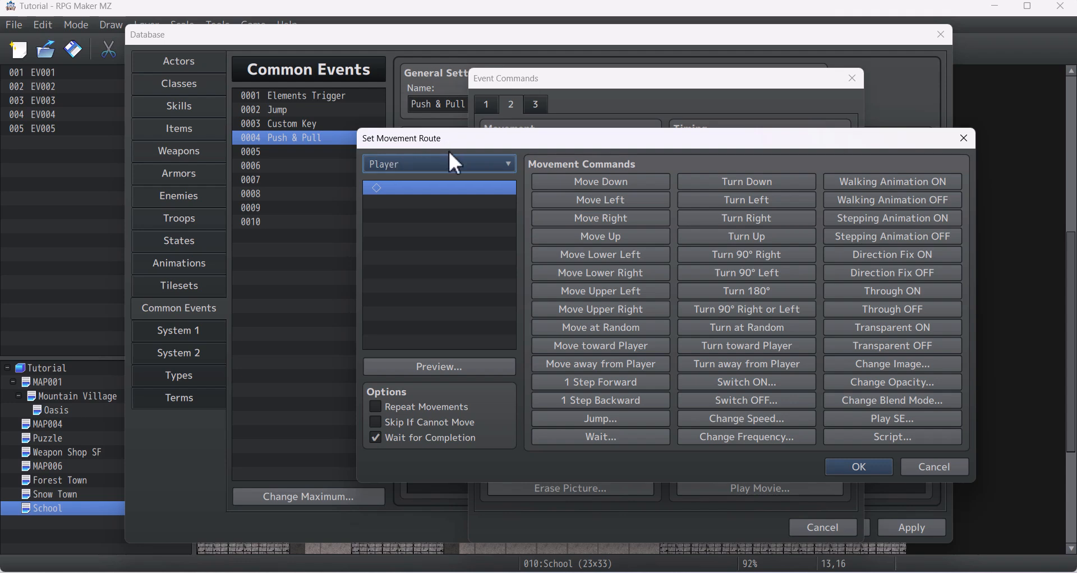
pyautogui.click(410, 164)
pyautogui.click(407, 178)
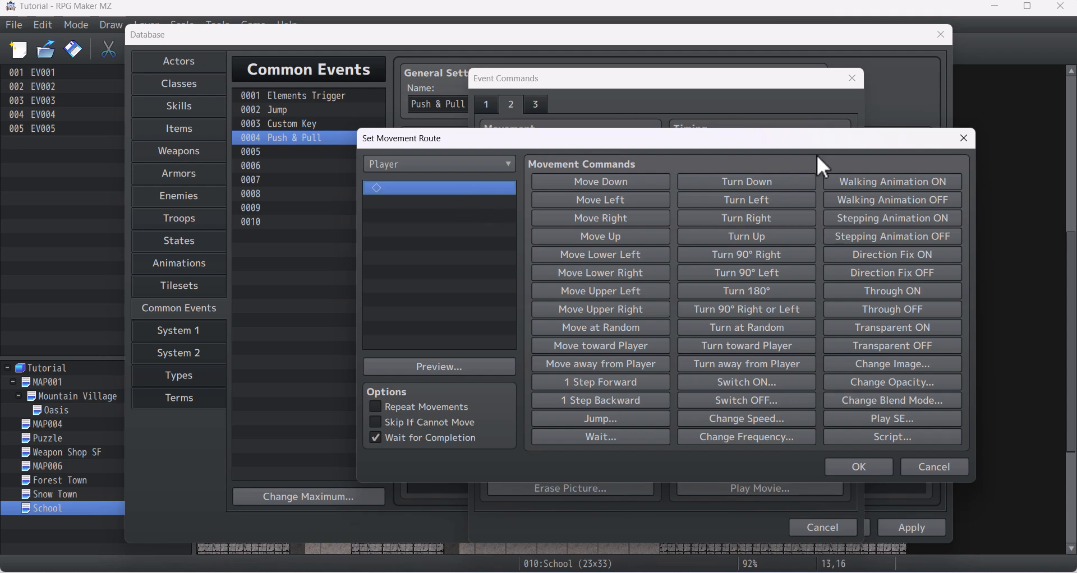
pyautogui.click(871, 254)
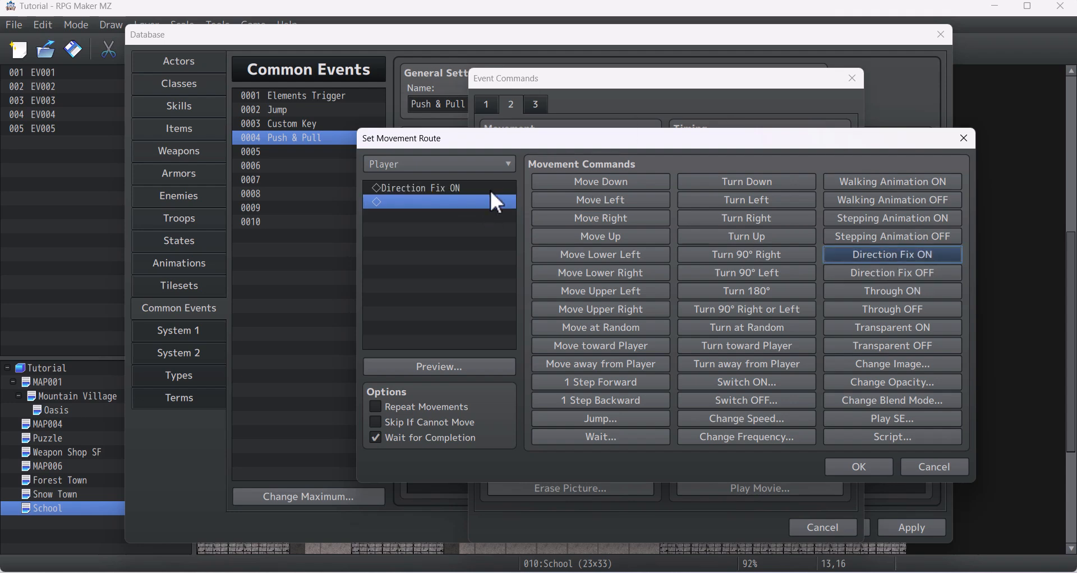
pyautogui.click(457, 203)
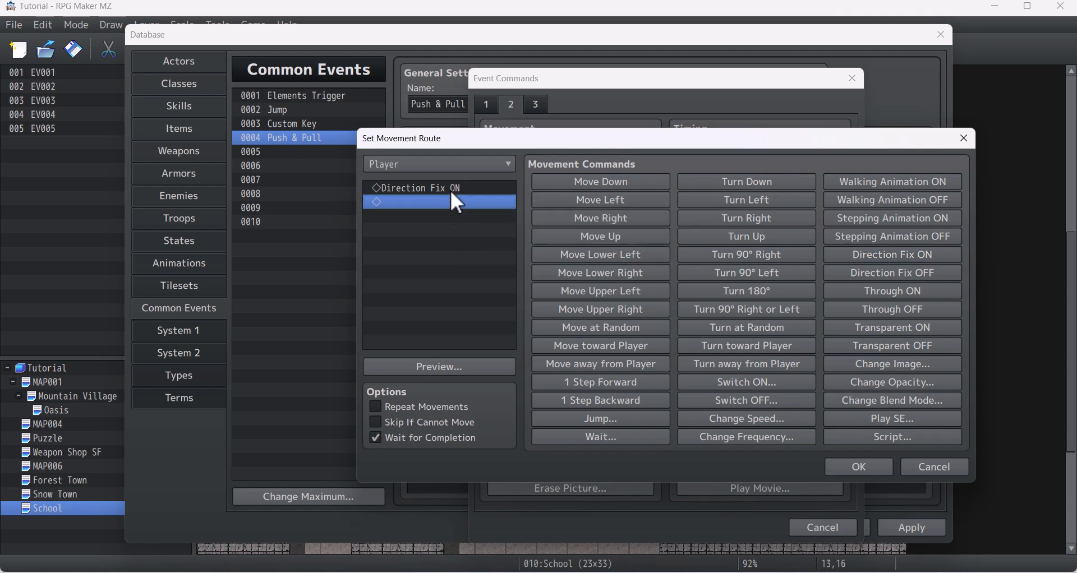
# Add a speed change of 3: x2 Slower to the Player's movement route and confirm the route
pyautogui.click(744, 418)
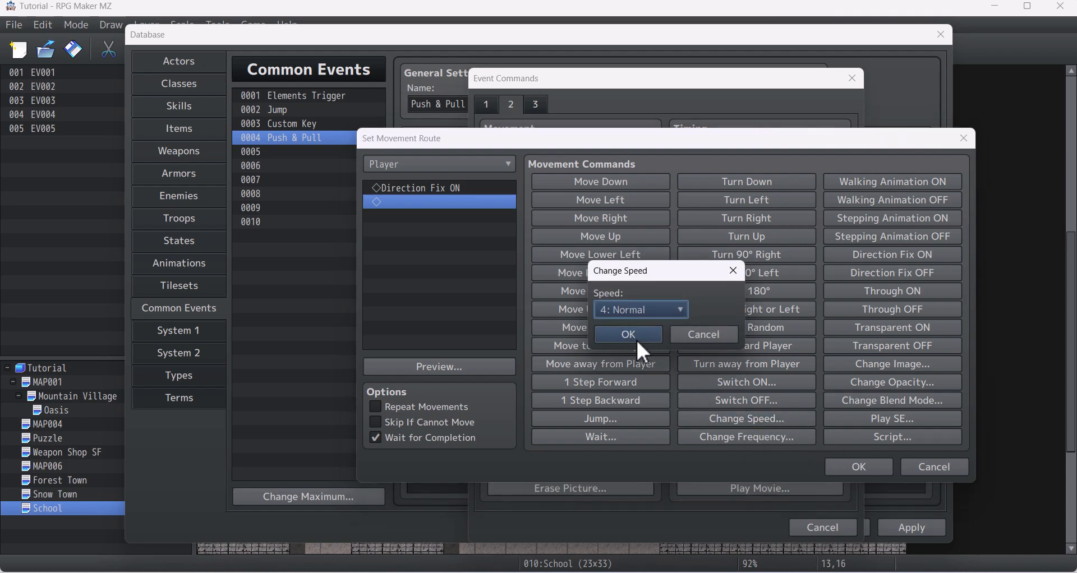
pyautogui.click(641, 310)
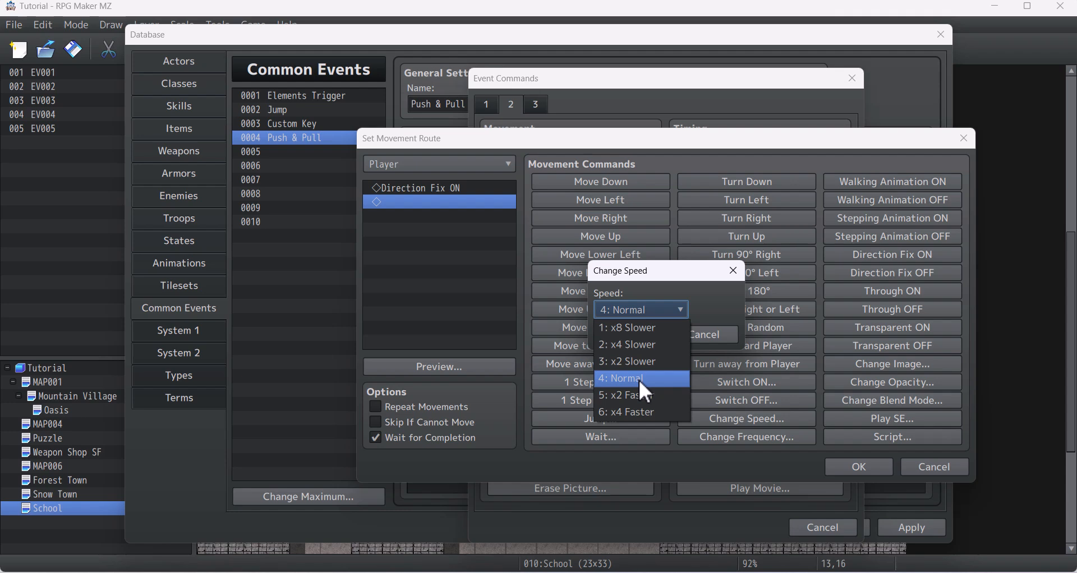
pyautogui.click(620, 362)
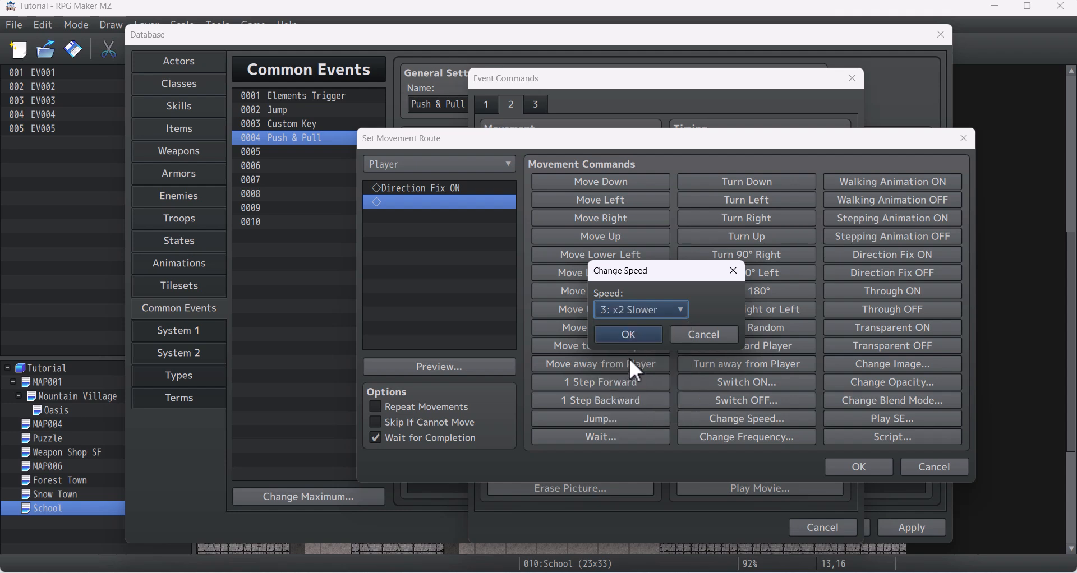
pyautogui.click(628, 335)
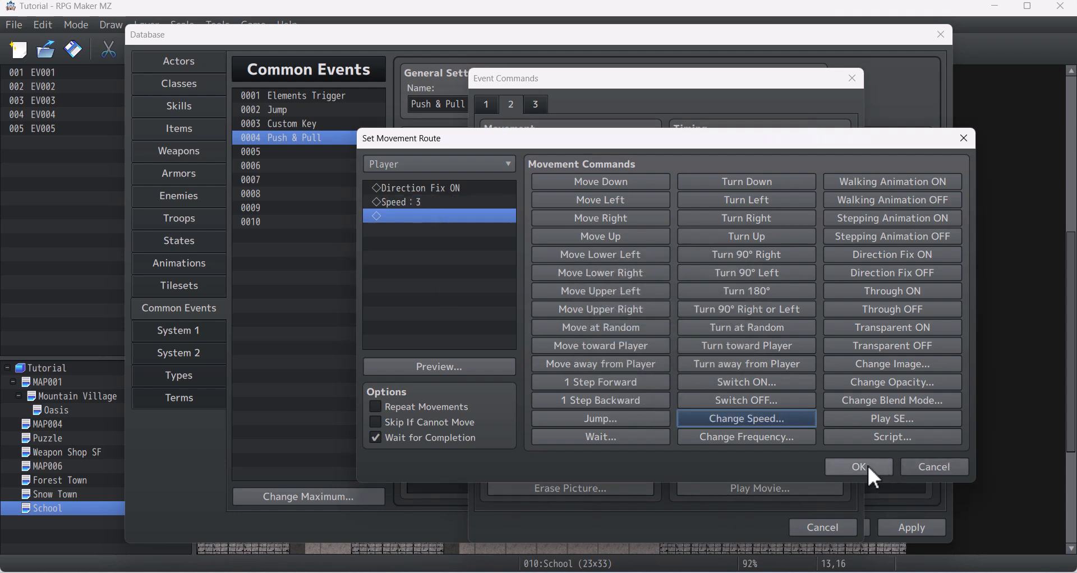
pyautogui.click(864, 467)
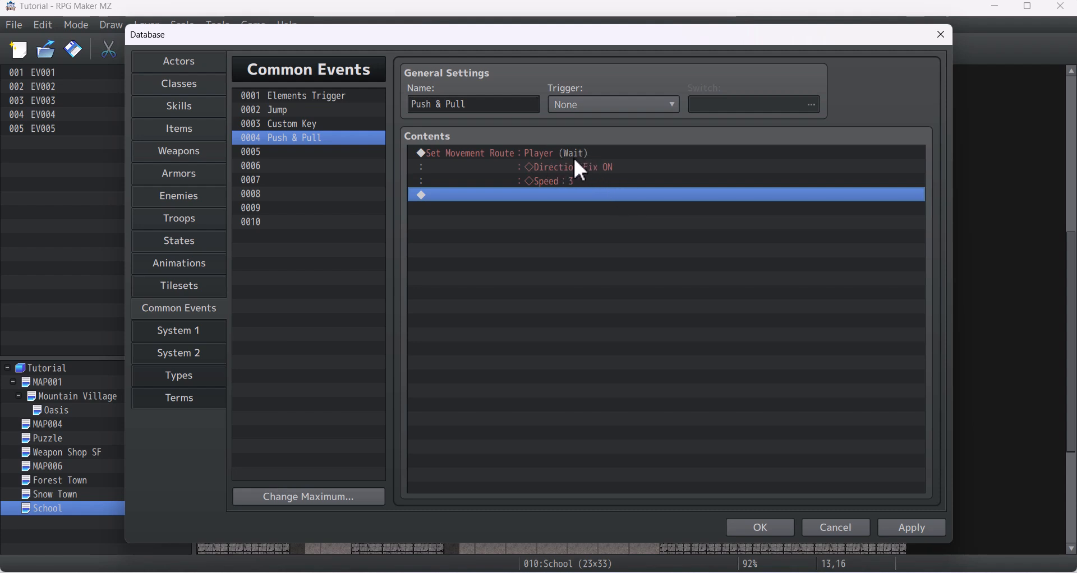
# Add a Wait of 3 frames after the Player's movement route in the Push & Pull common event
pyautogui.click(601, 174)
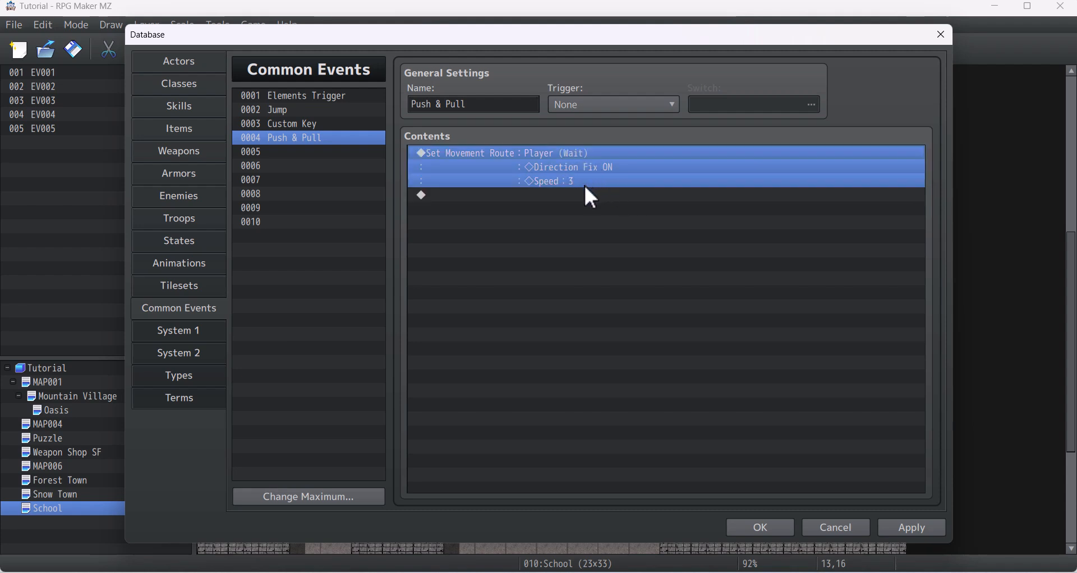
pyautogui.click(590, 197)
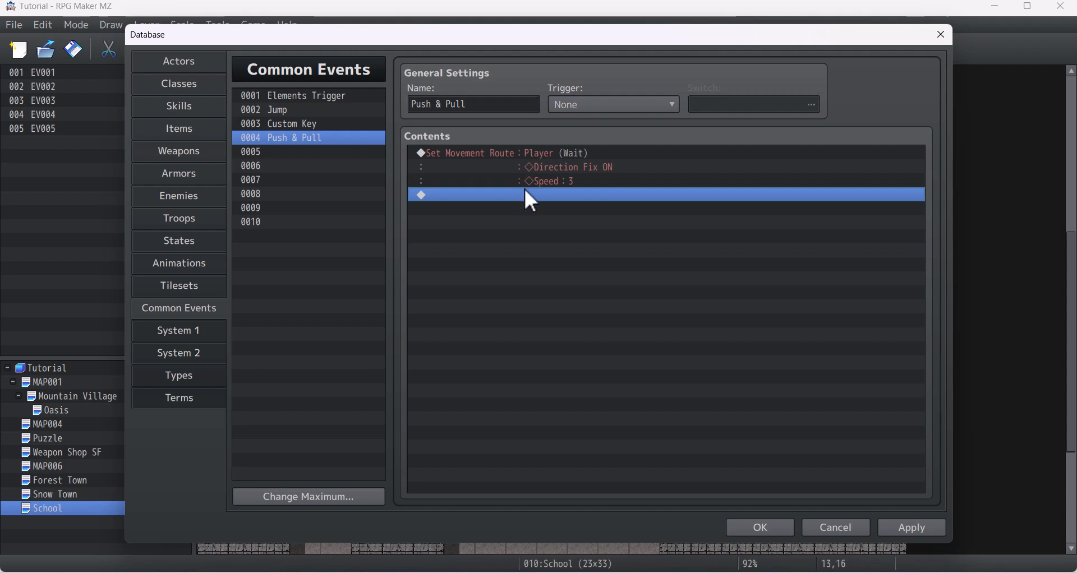
pyautogui.doubleClick(524, 197)
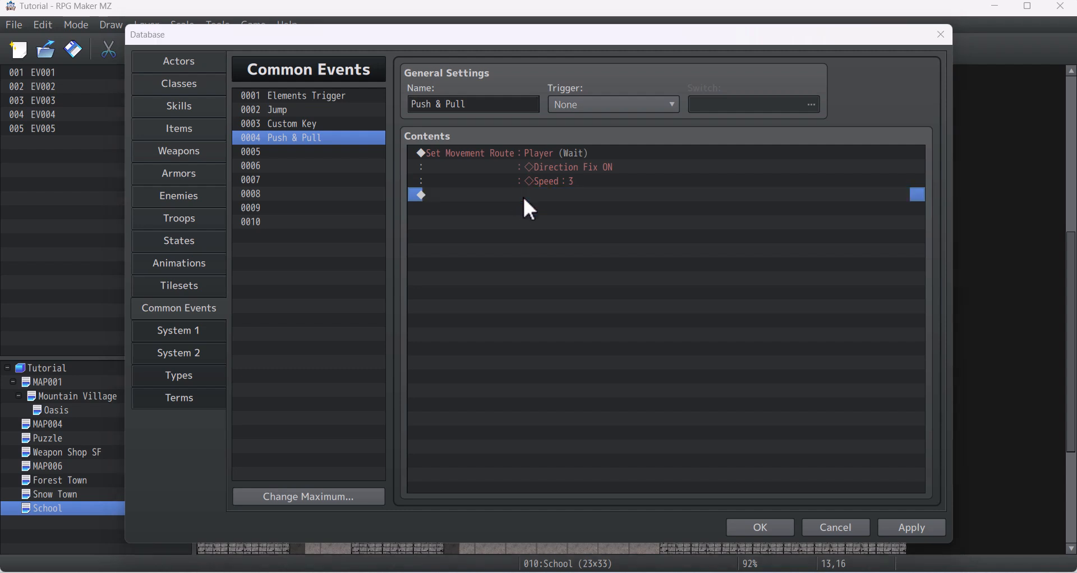
pyautogui.click(509, 106)
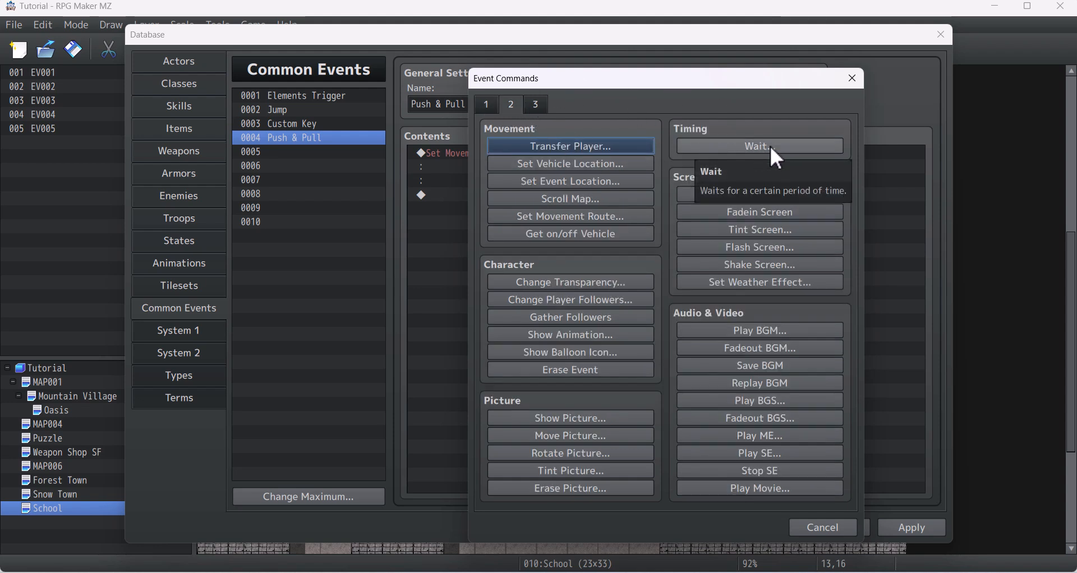
pyautogui.click(729, 145)
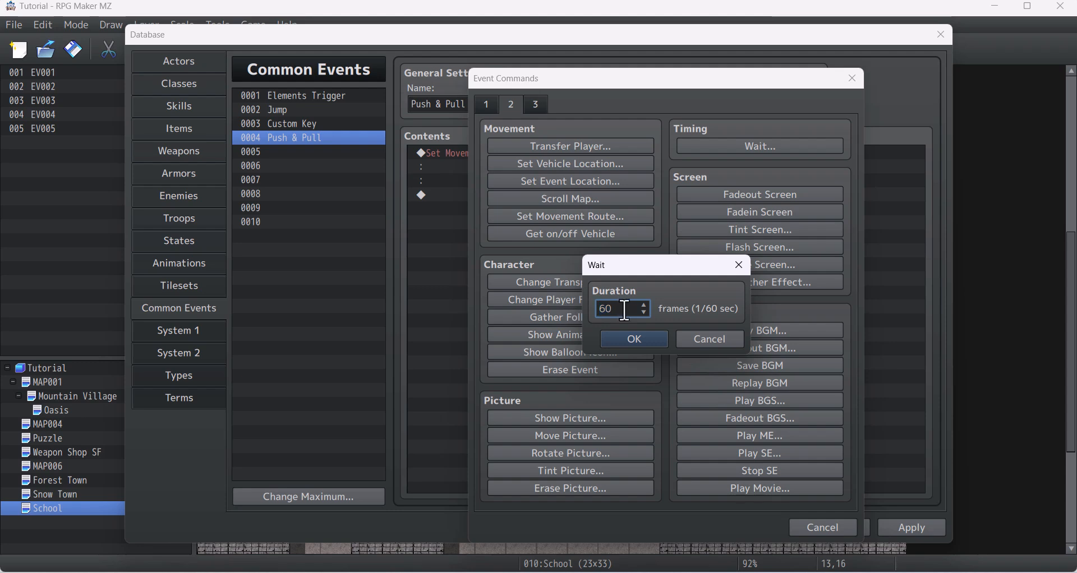
pyautogui.click(630, 339)
pyautogui.click(500, 198)
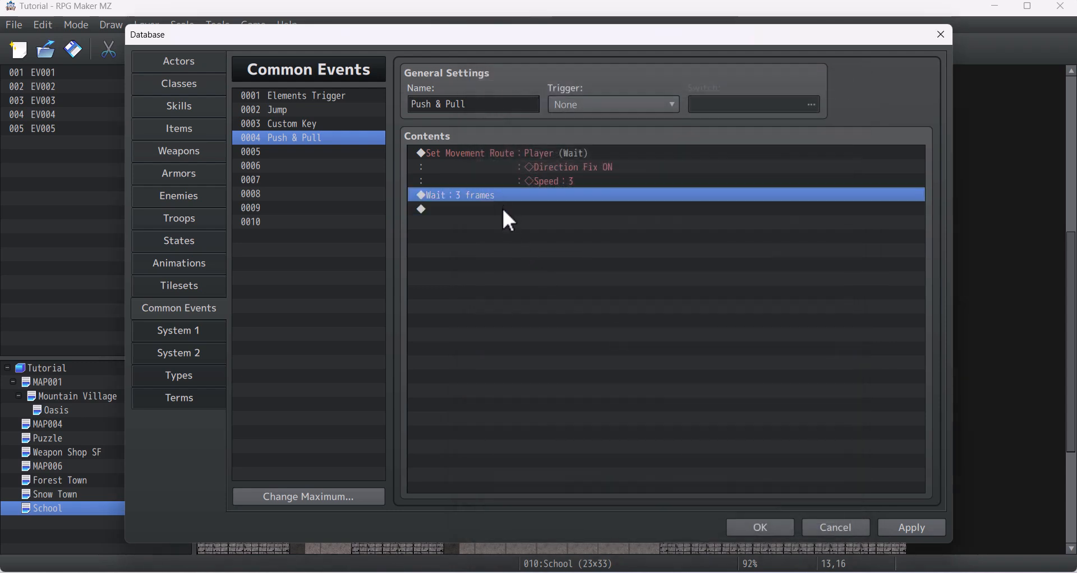
# Insert a Loop command below the 3-frame Wait
pyautogui.click(502, 206)
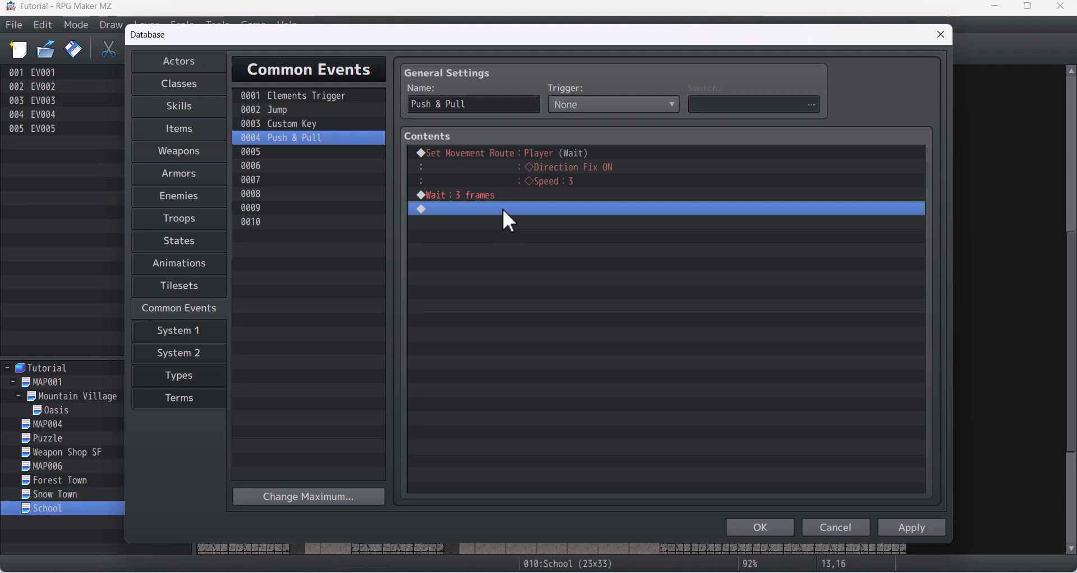
pyautogui.doubleClick(503, 210)
pyautogui.click(487, 105)
pyautogui.click(572, 384)
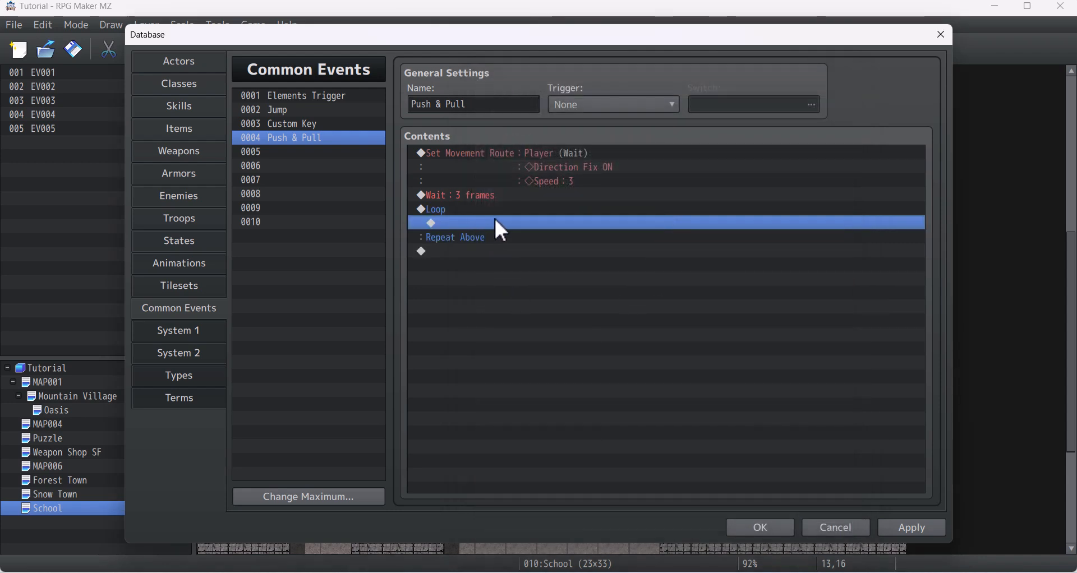
# Inside the loop, add a conditional branch for Button OK is being pressed, with an Else branch
pyautogui.doubleClick(510, 223)
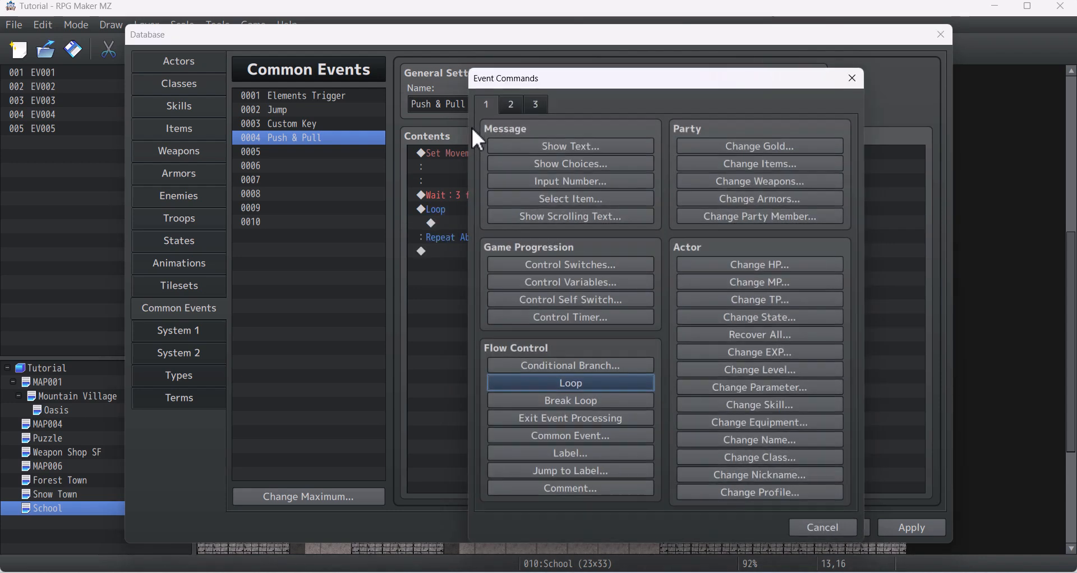
pyautogui.click(612, 368)
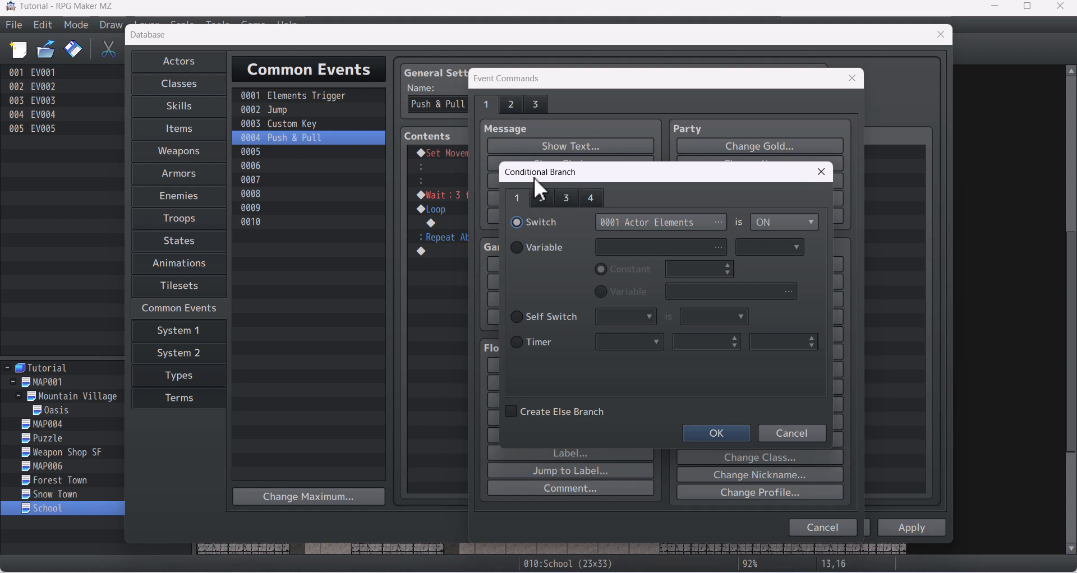
pyautogui.click(593, 202)
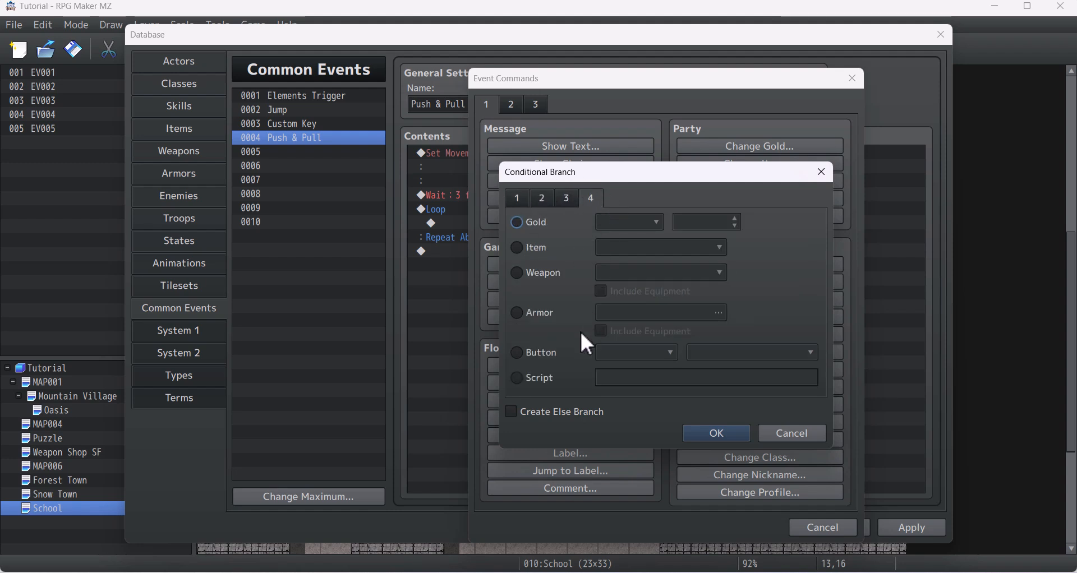
pyautogui.click(537, 359)
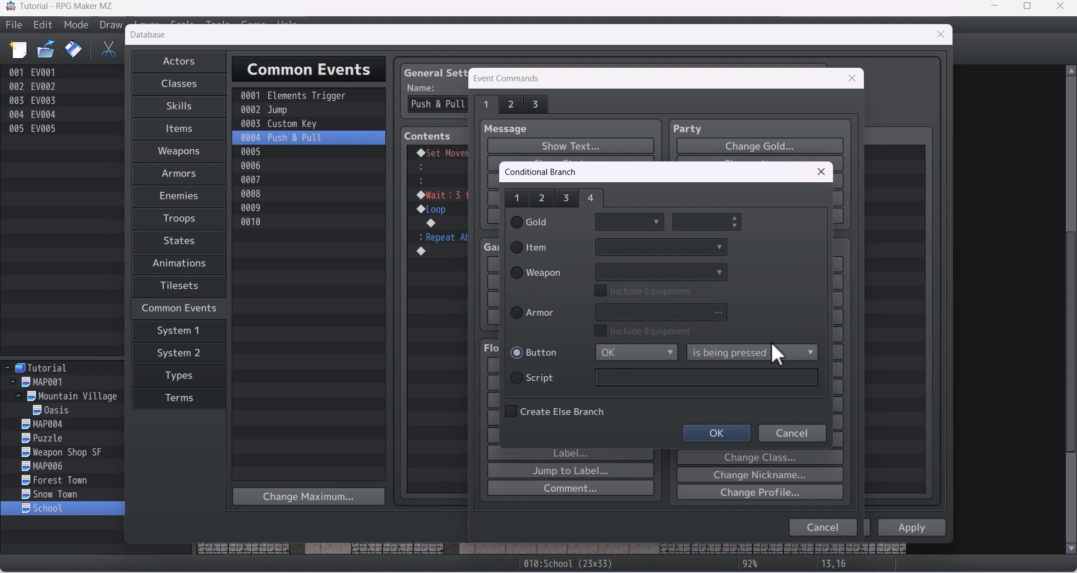
pyautogui.click(558, 413)
pyautogui.click(717, 434)
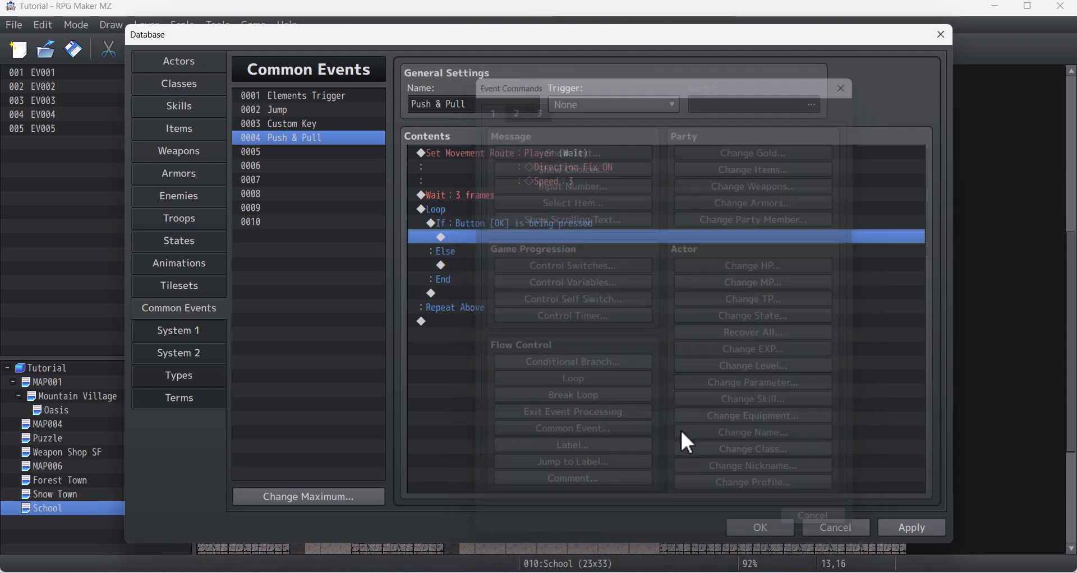
# Add a Break Loop command to the Else branch of the OK button condition and apply the database changes
pyautogui.click(525, 229)
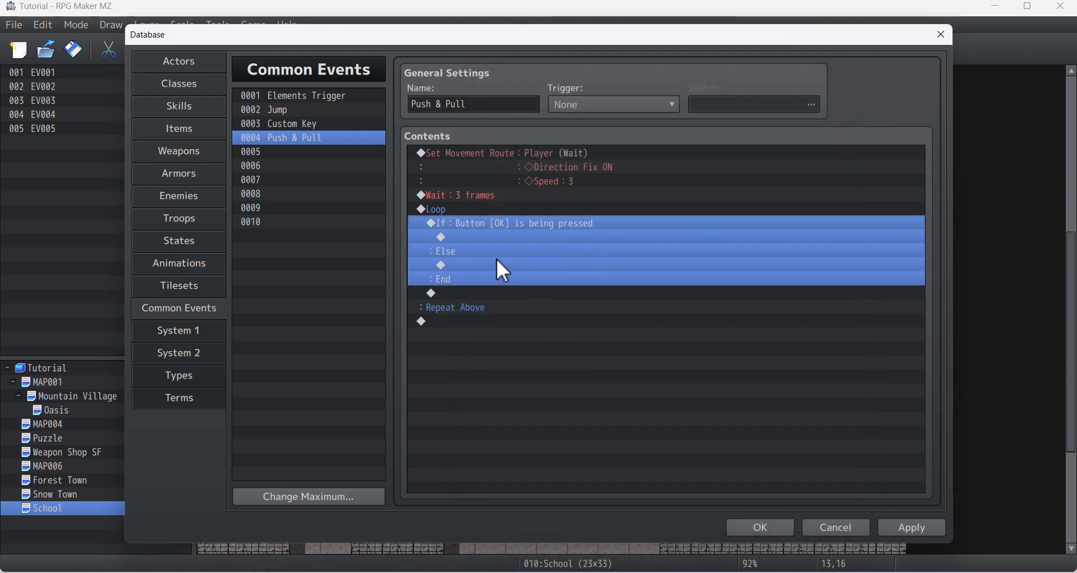
pyautogui.click(459, 264)
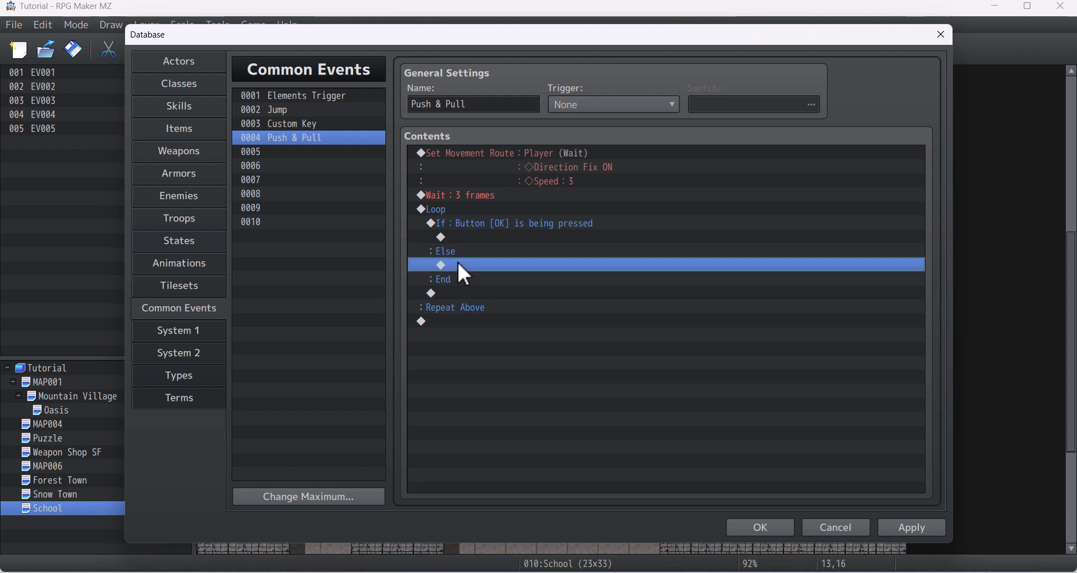
pyautogui.doubleClick(495, 265)
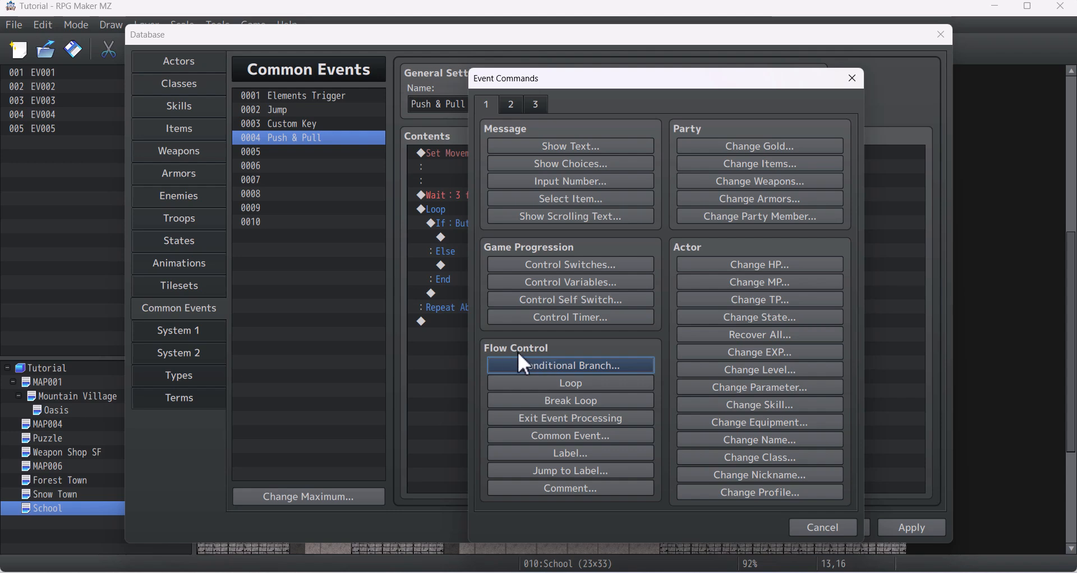
pyautogui.click(571, 402)
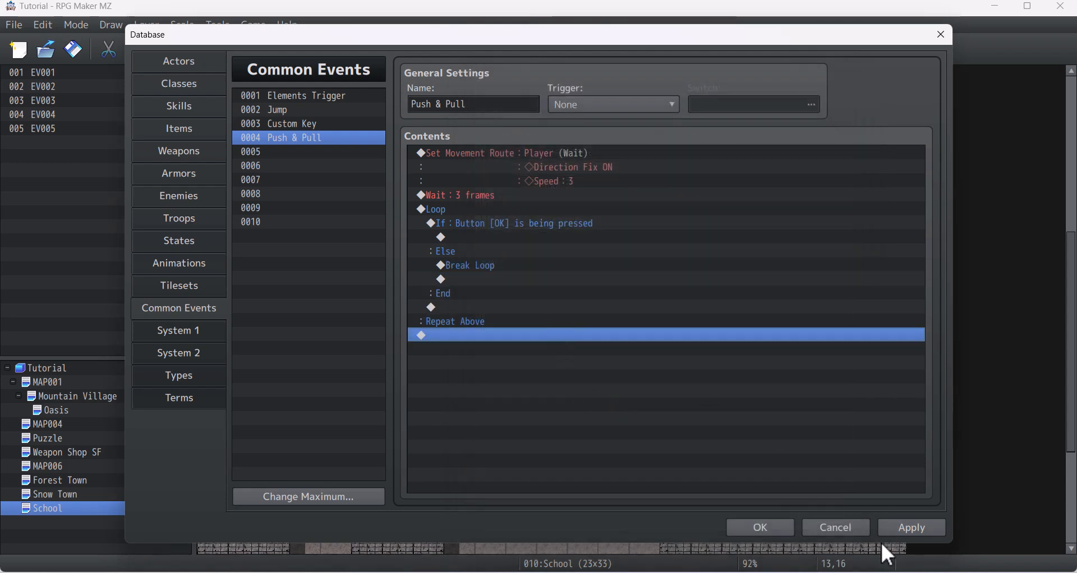
pyautogui.click(909, 530)
pyautogui.click(501, 210)
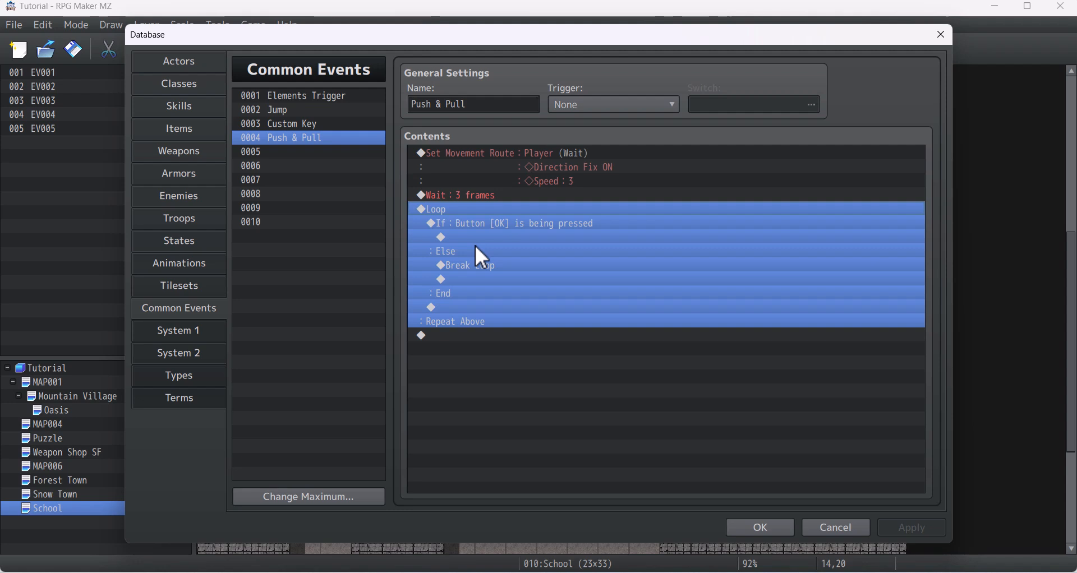
pyautogui.click(524, 224)
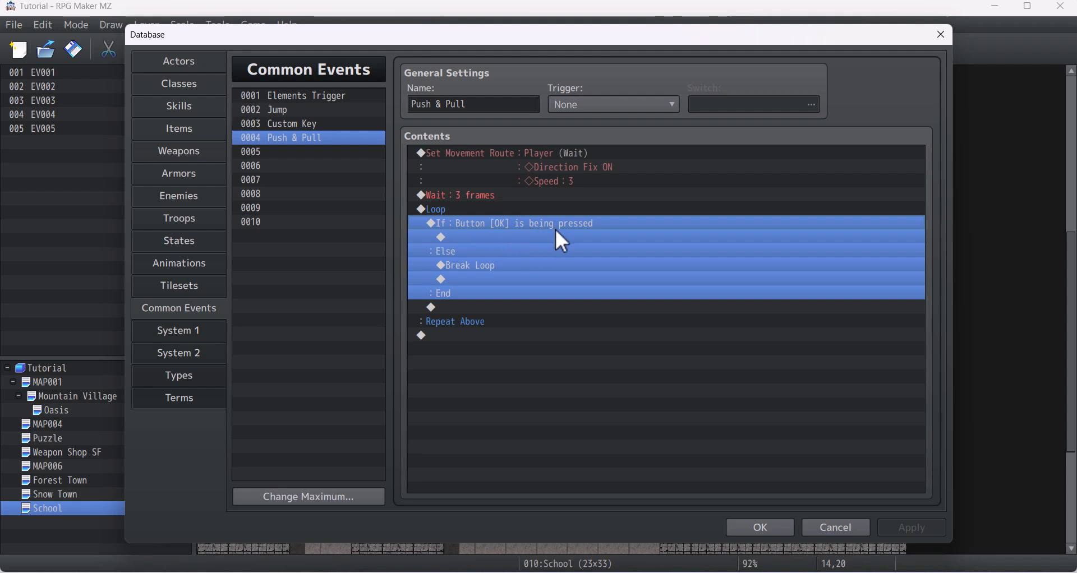
pyautogui.click(497, 267)
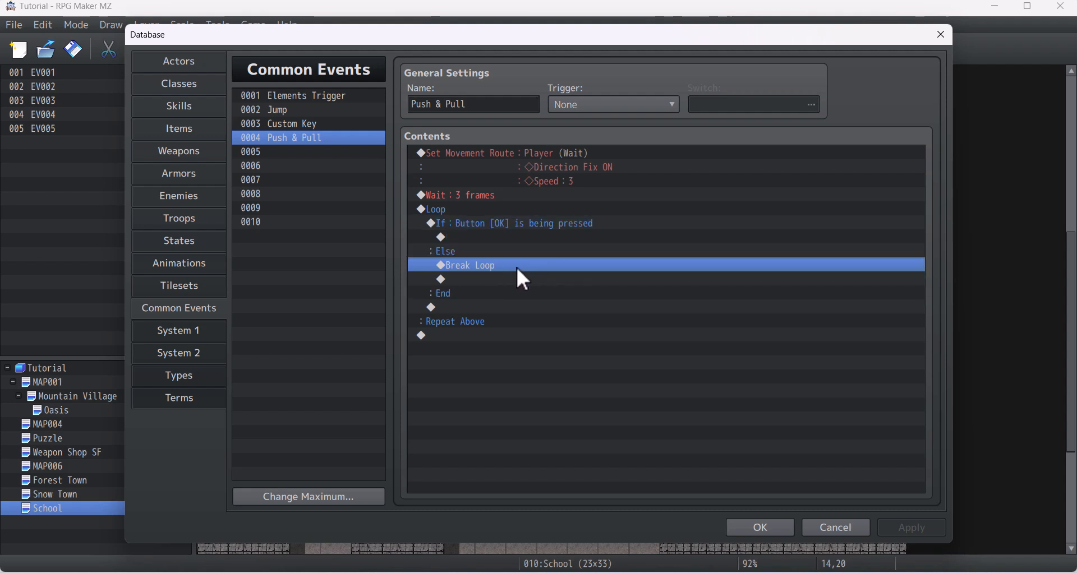
pyautogui.click(508, 236)
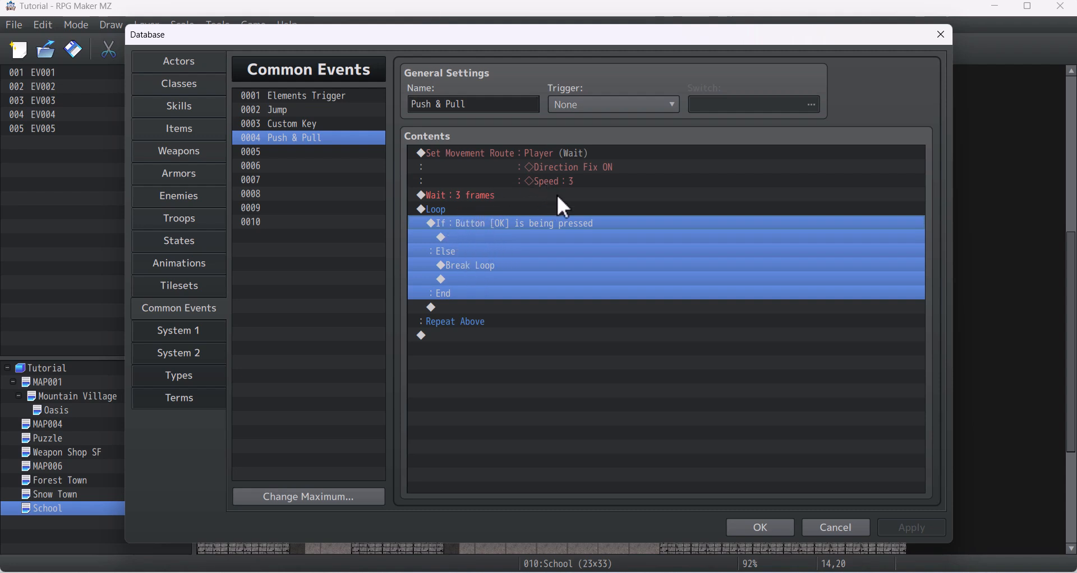
pyautogui.click(484, 210)
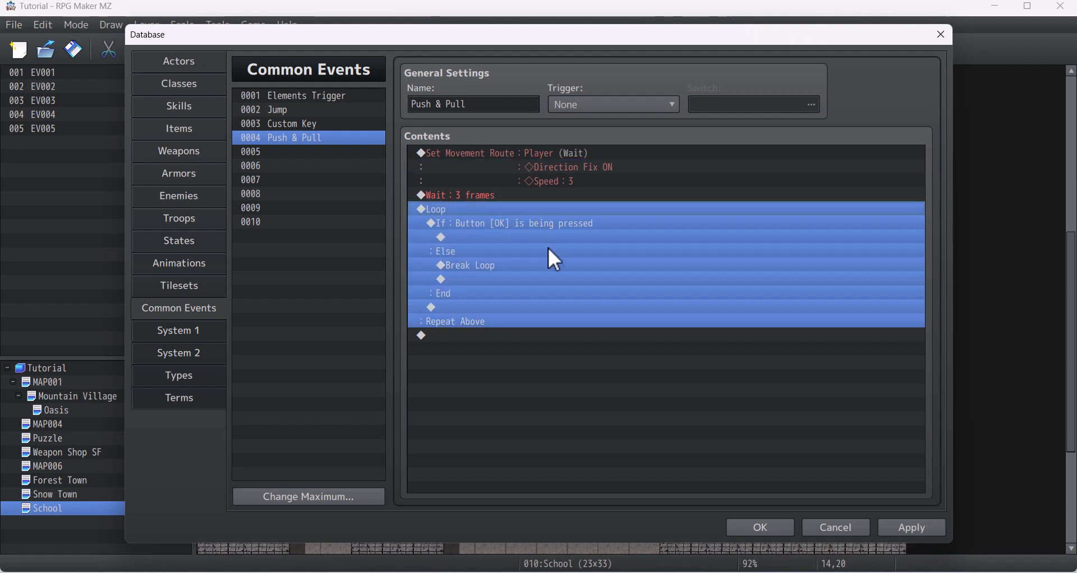
pyautogui.click(486, 229)
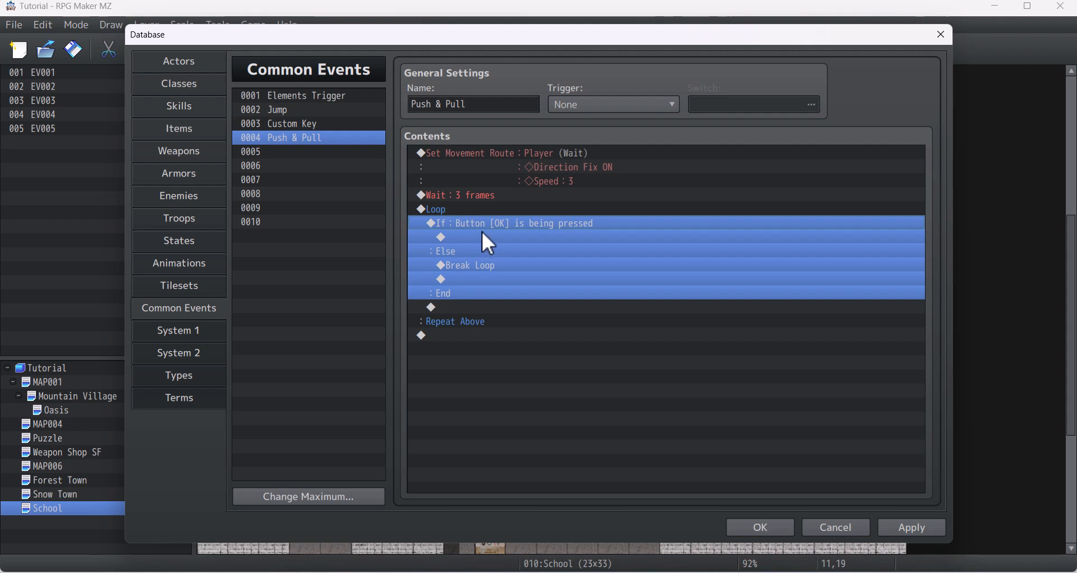
# Insert a conditional branch for Player is facing Down at the loop's start, above the OK button condition, without an Else branch
pyautogui.doubleClick(456, 218)
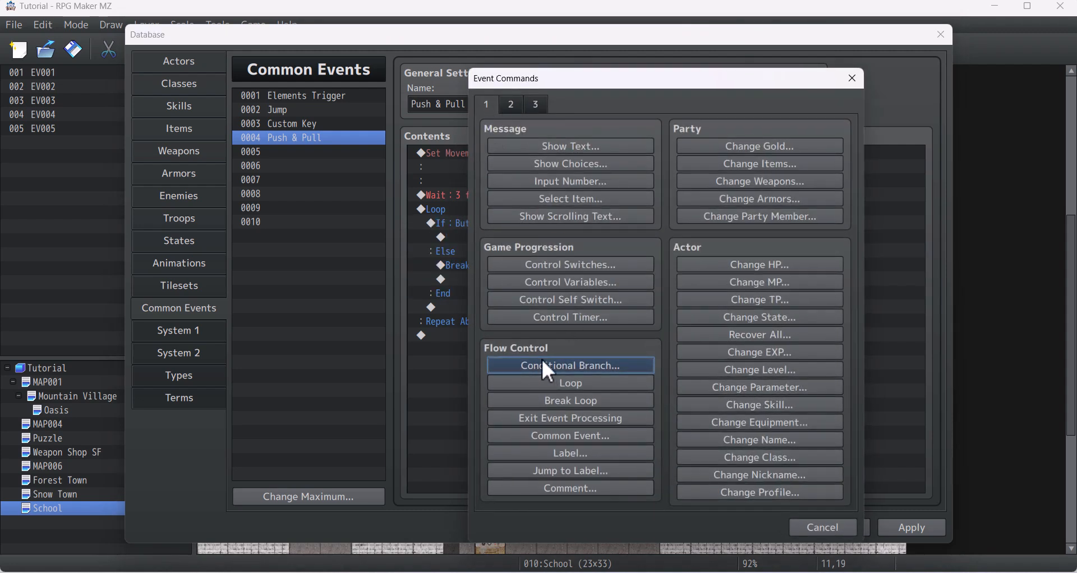
pyautogui.click(550, 369)
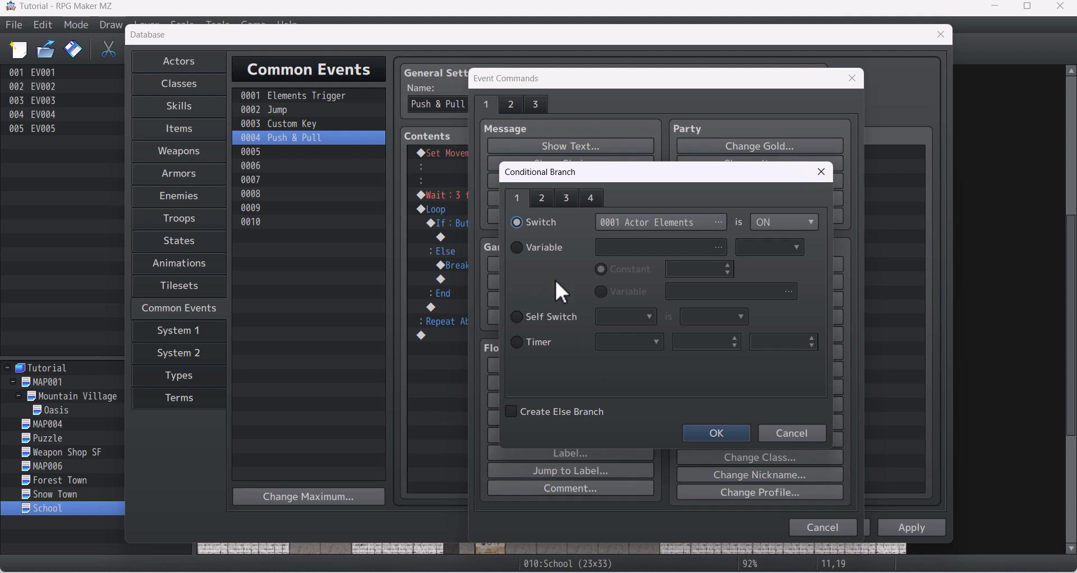
pyautogui.click(567, 196)
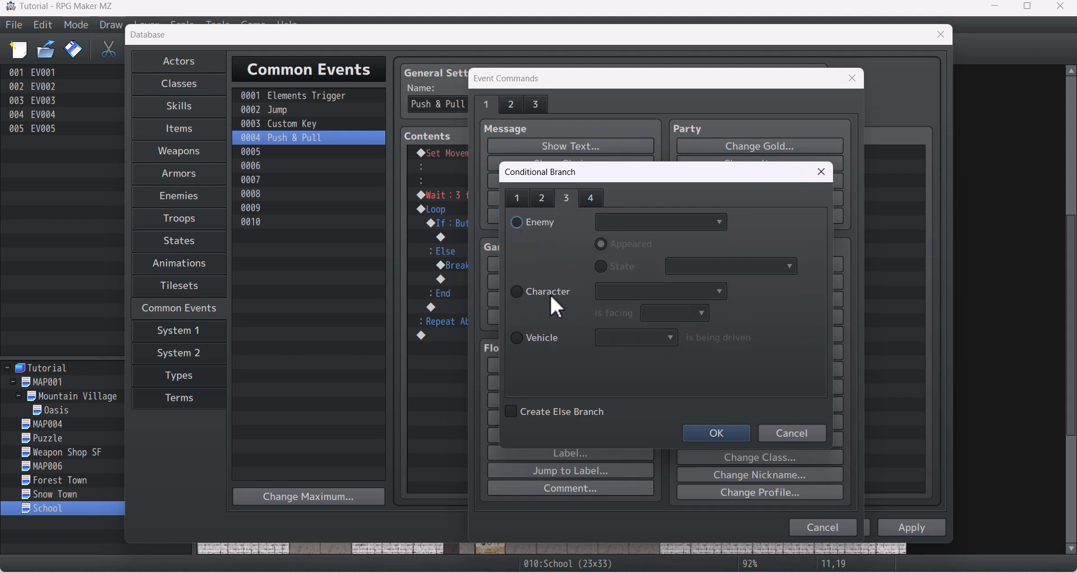
pyautogui.click(545, 297)
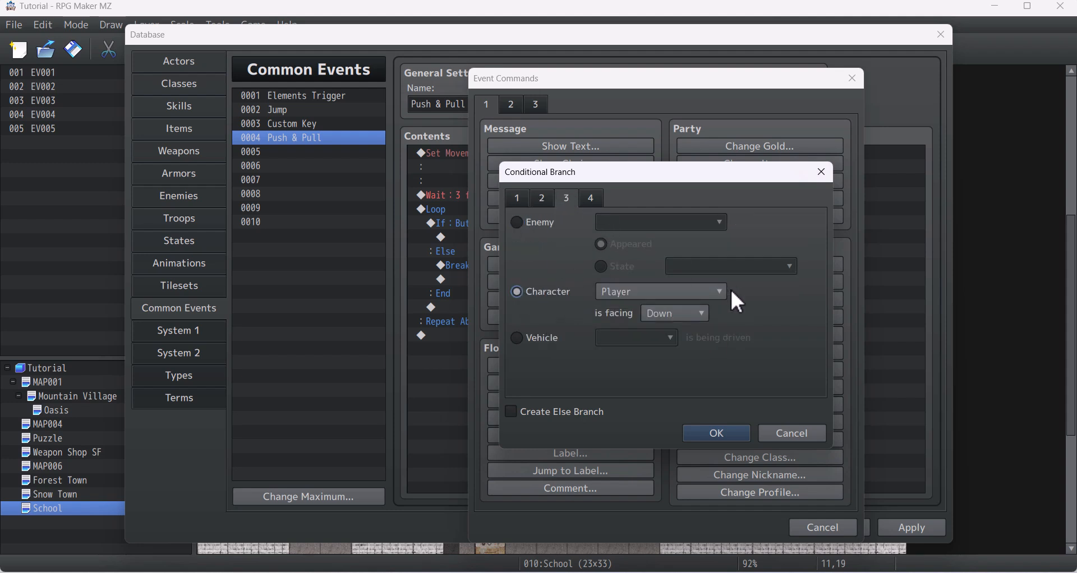
pyautogui.click(672, 314)
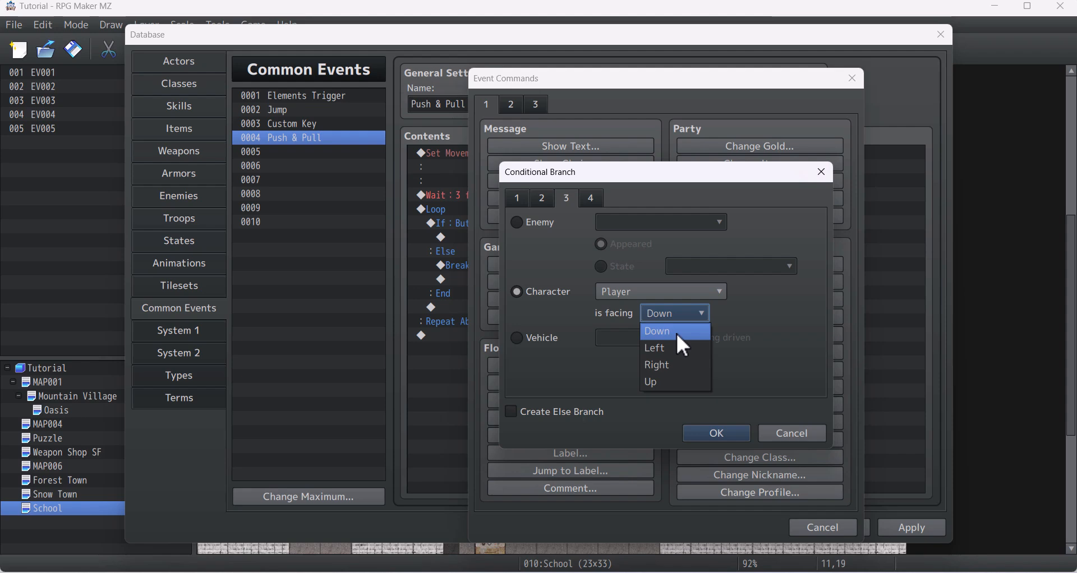
pyautogui.click(676, 332)
pyautogui.click(727, 435)
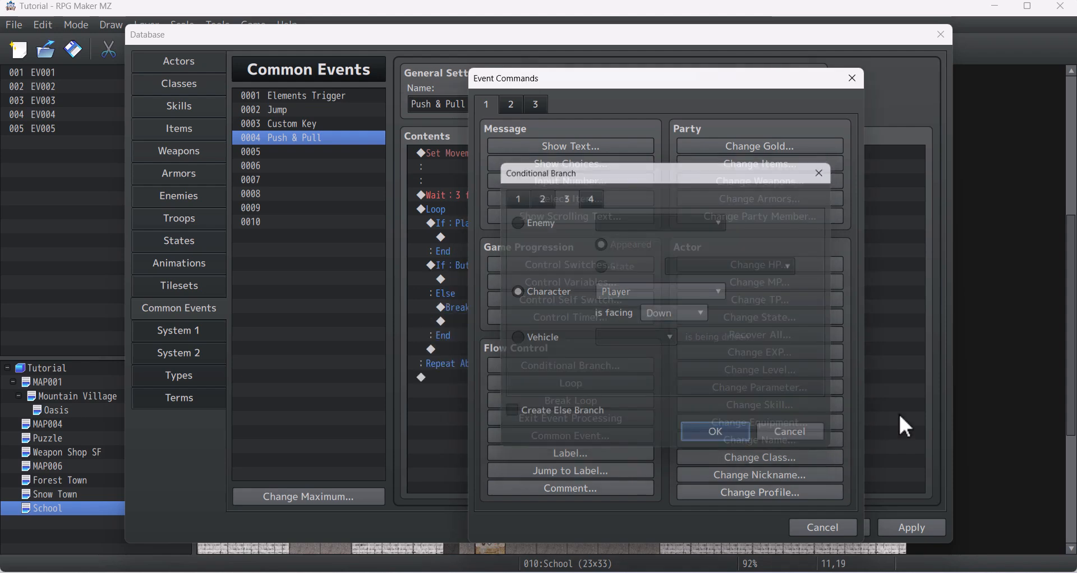
# Copy the Player is facing Down branch and paste it inside itself as a nested condition
pyautogui.click(492, 228)
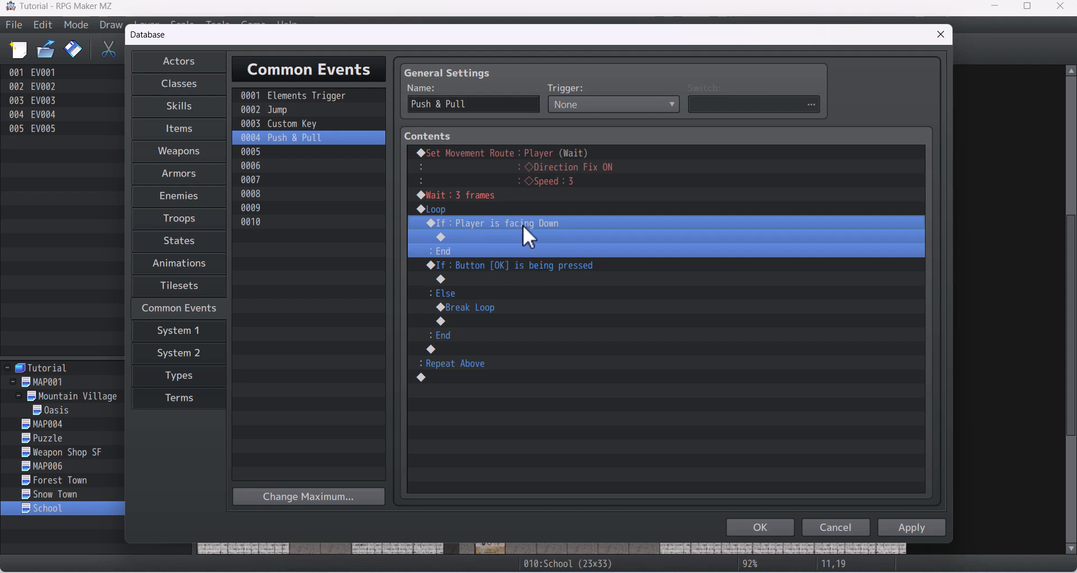
pyautogui.click(454, 237)
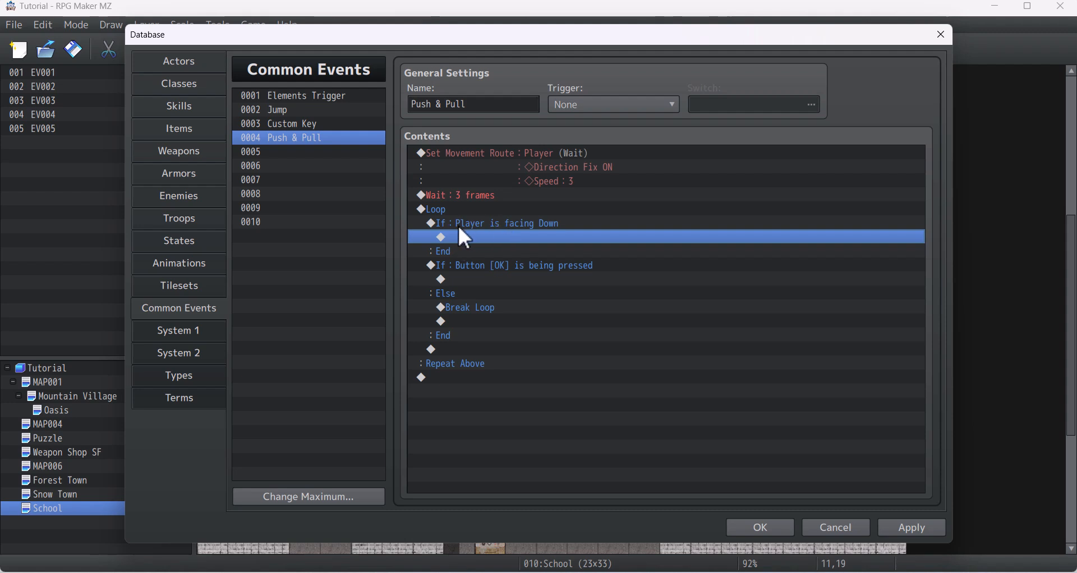
pyautogui.hotkey('ctrl', 'v')
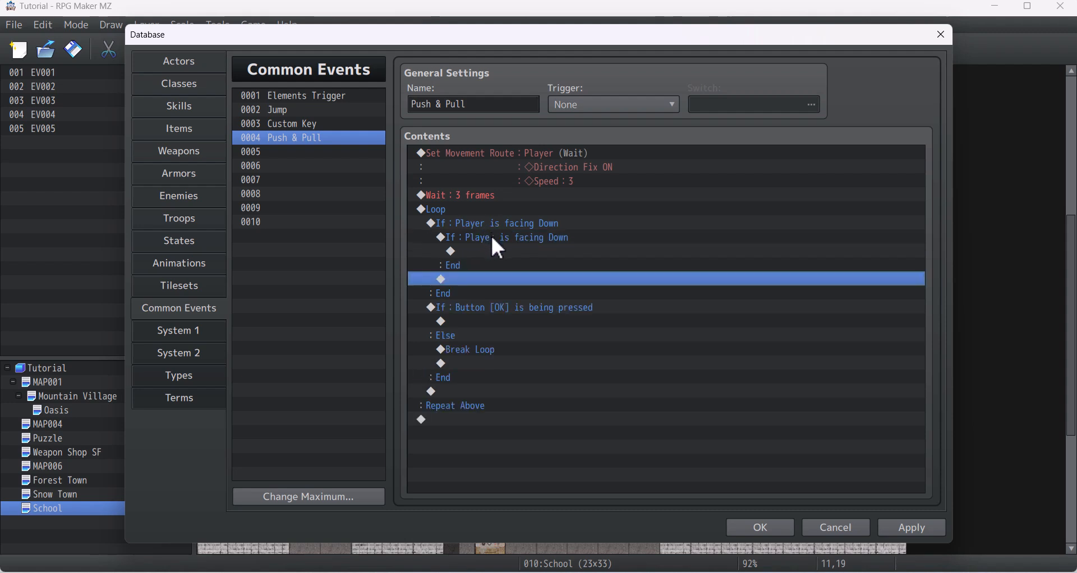
# Change the nested condition inside the Player is facing Down branch to Button Down is being pressed
pyautogui.click(489, 237)
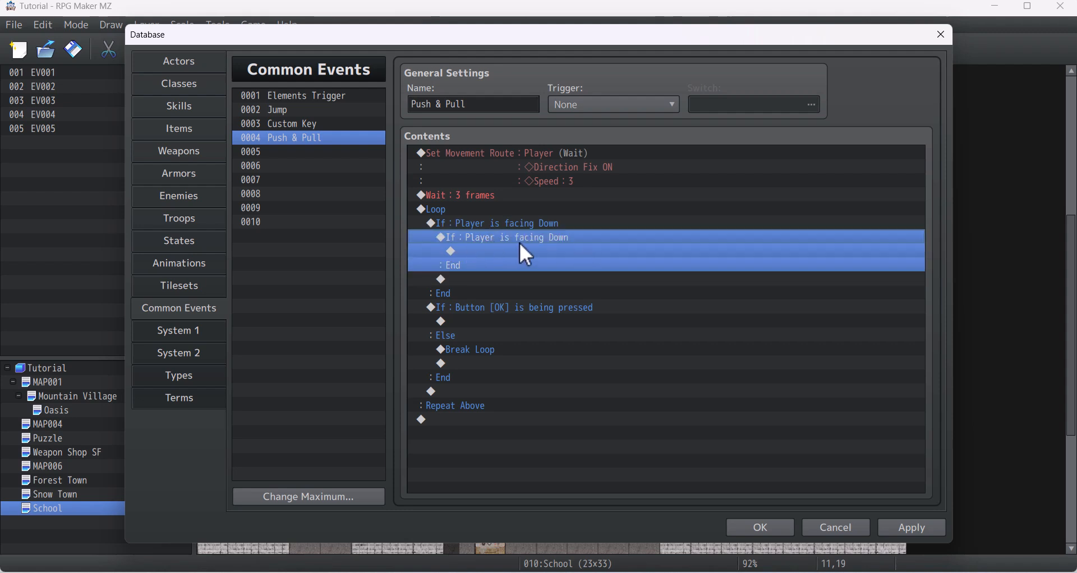
pyautogui.doubleClick(521, 240)
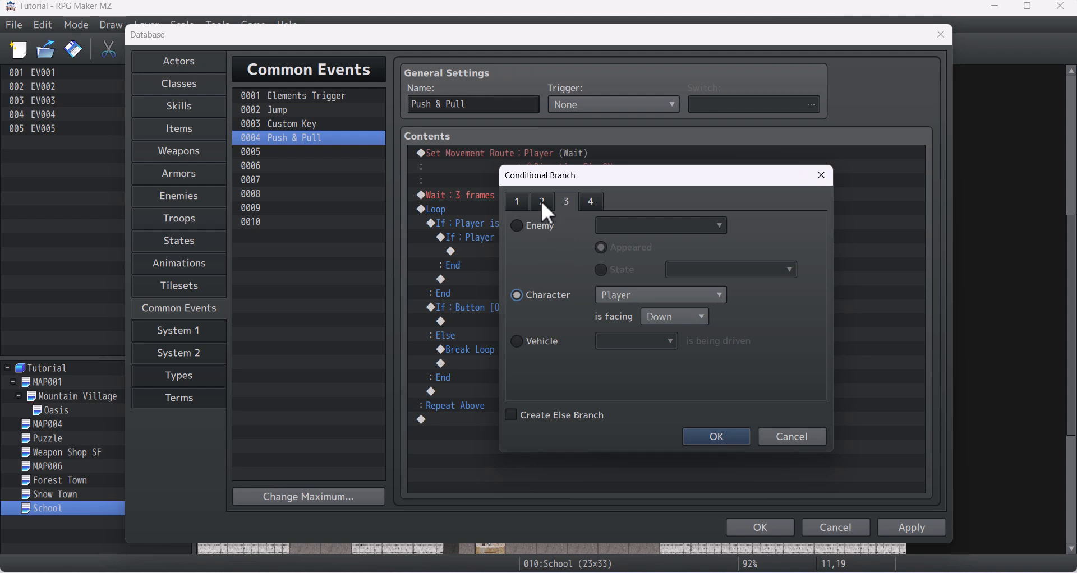
pyautogui.click(591, 202)
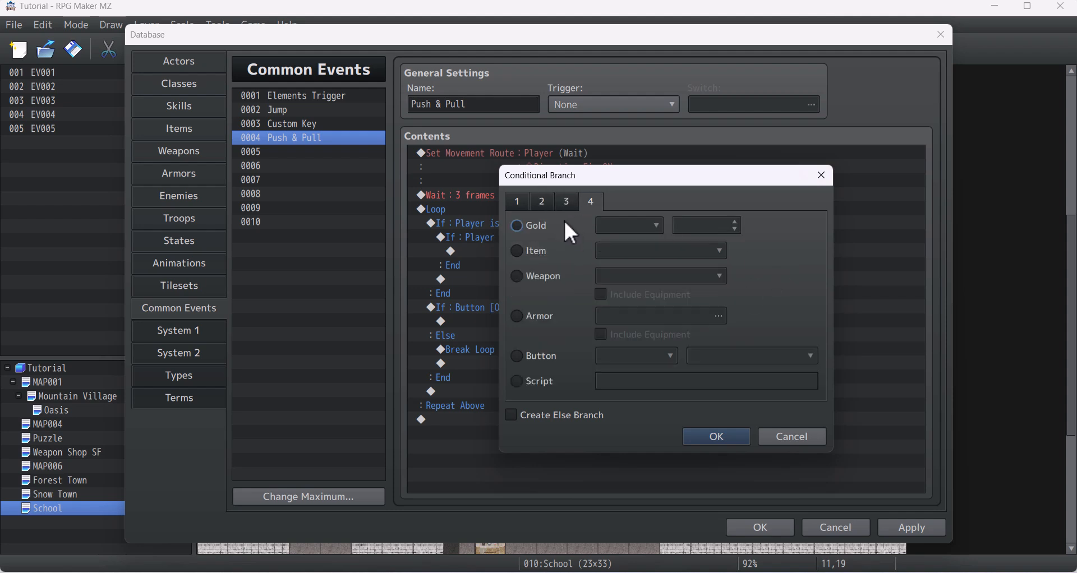
pyautogui.click(540, 356)
pyautogui.moveTo(702, 180); pyautogui.dragTo(821, 147)
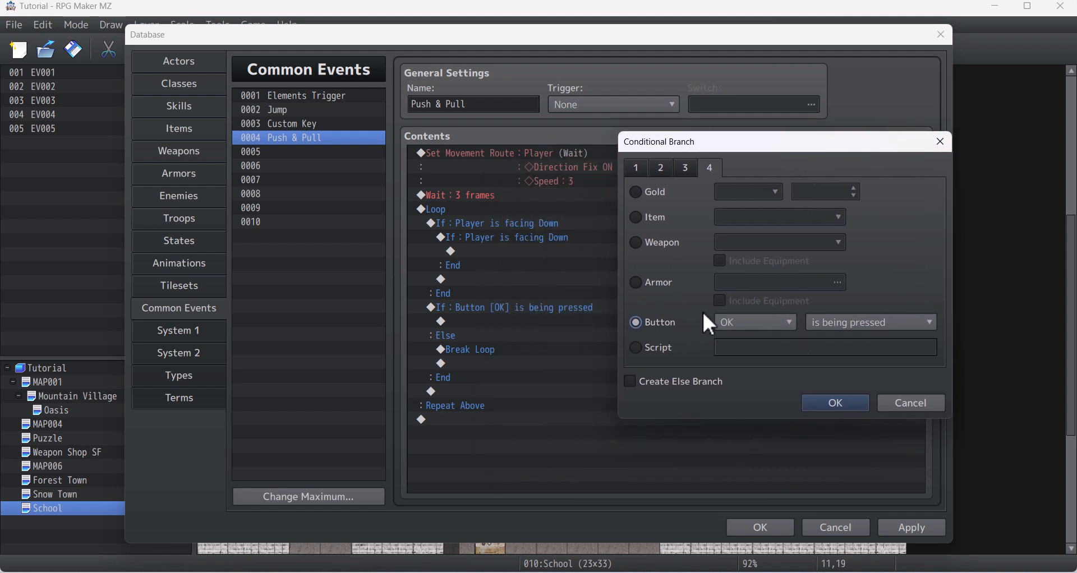
pyautogui.click(760, 325)
pyautogui.click(753, 395)
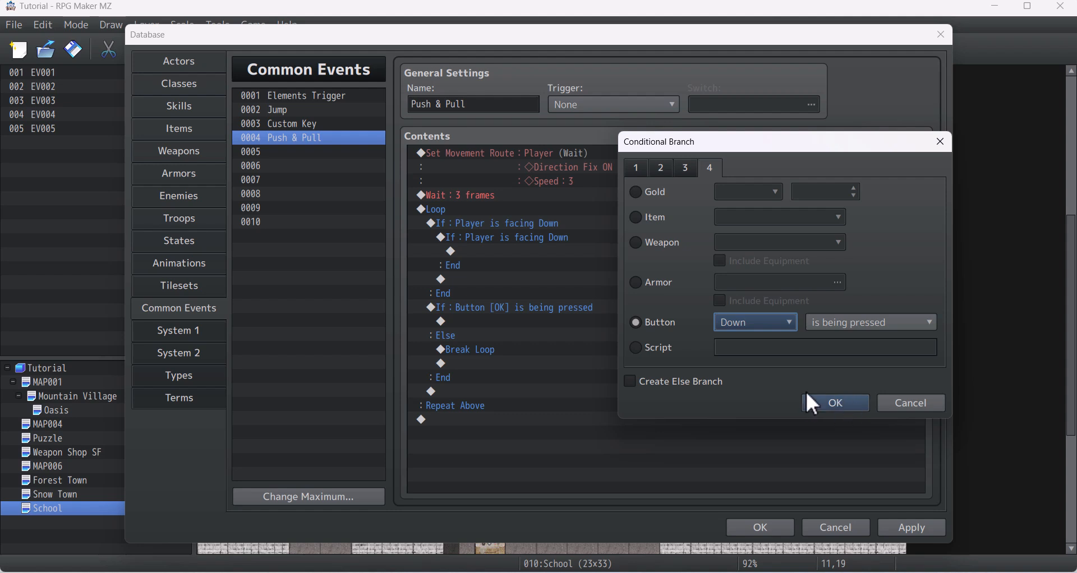
pyautogui.click(820, 403)
pyautogui.click(529, 223)
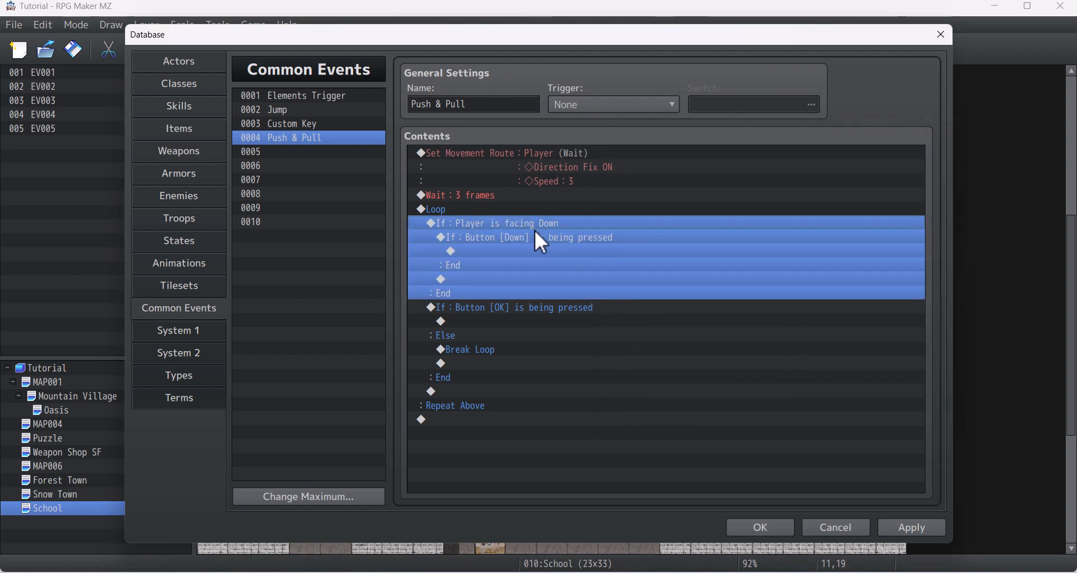
pyautogui.click(543, 247)
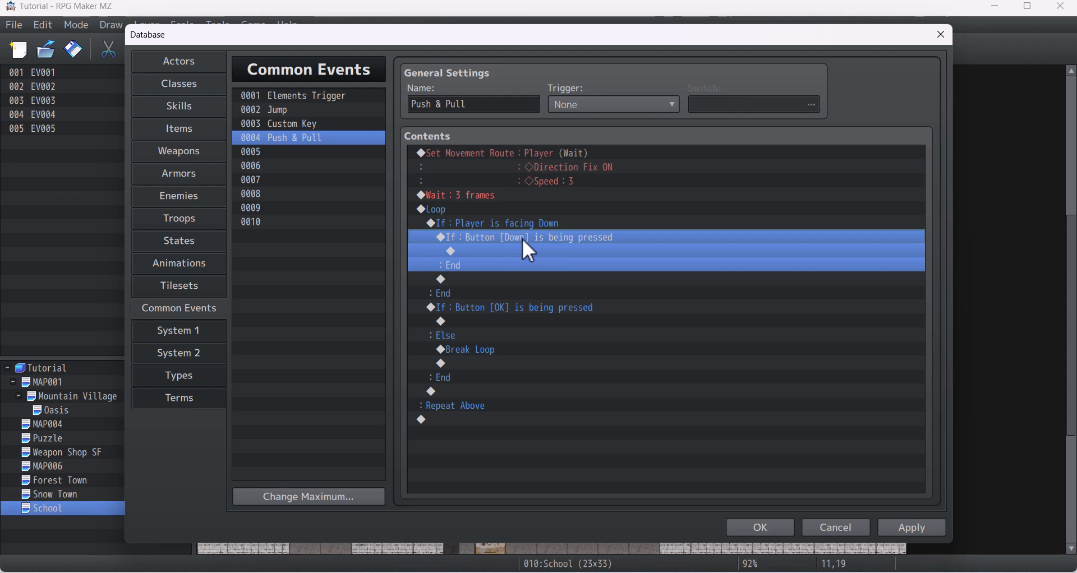
# Inside the Button Down branch, add a Control Variables command setting variable 0013 Push & Pull to constant 1
pyautogui.click(520, 252)
pyautogui.doubleClick(521, 252)
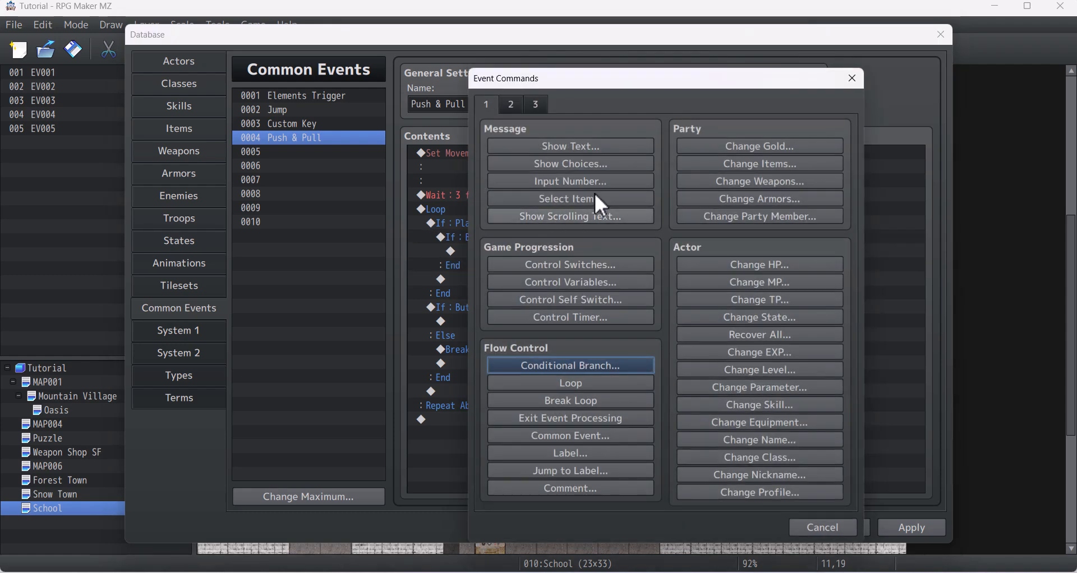
pyautogui.moveTo(590, 82); pyautogui.dragTo(634, 78)
pyautogui.click(628, 280)
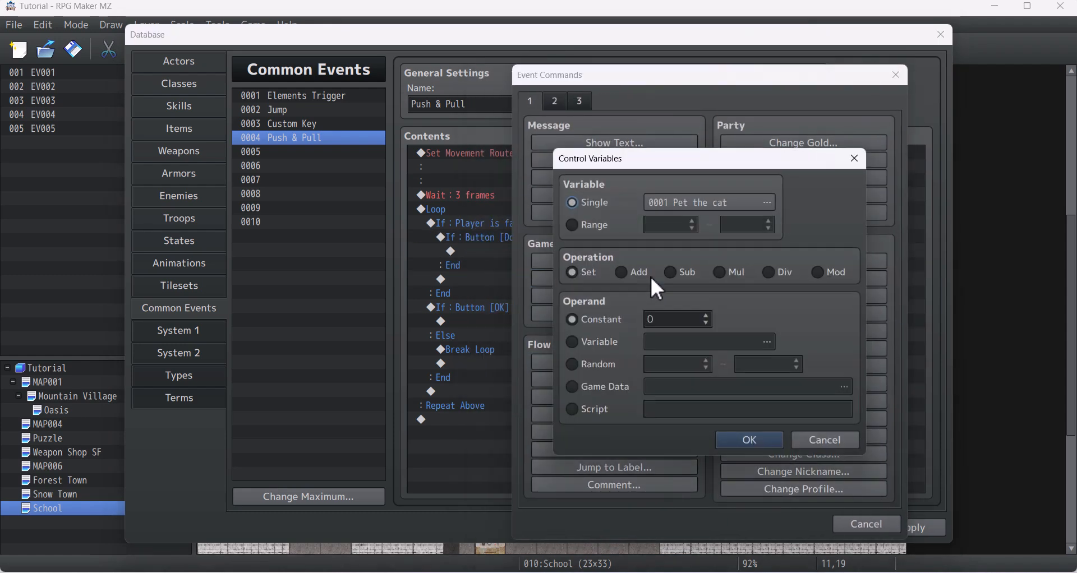
pyautogui.click(685, 203)
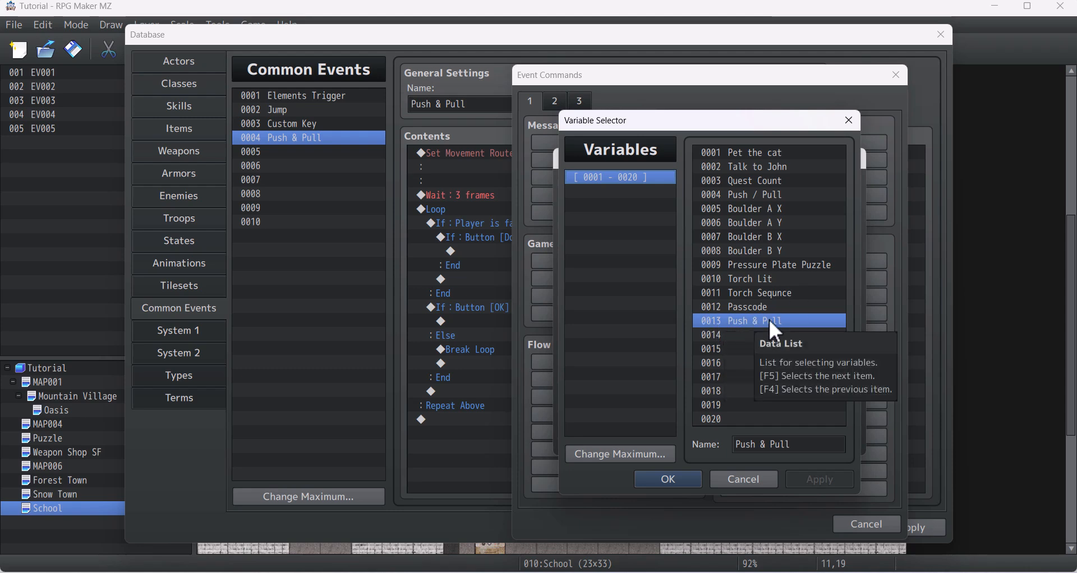
pyautogui.doubleClick(777, 324)
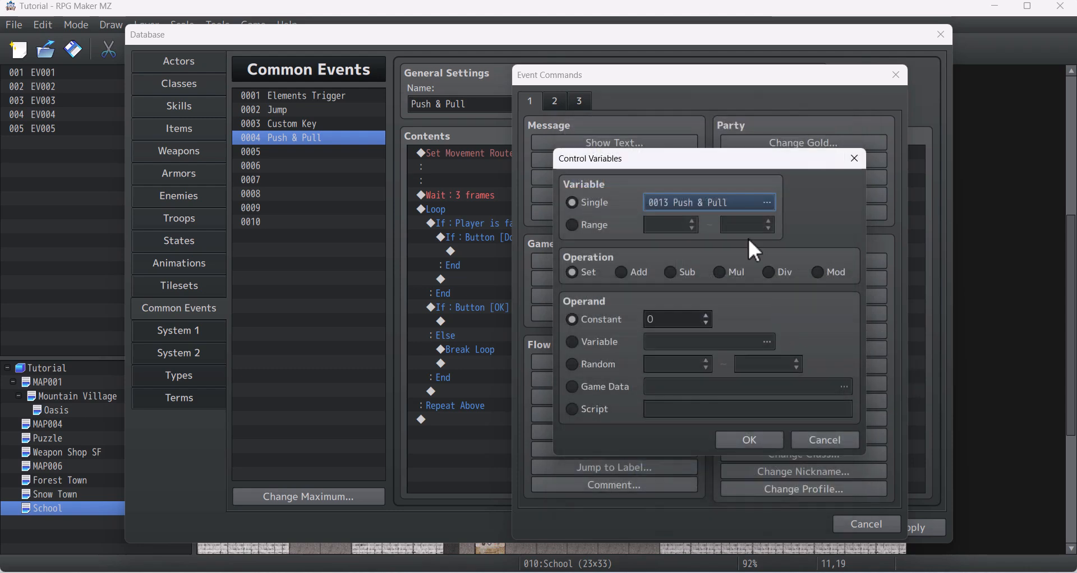
pyautogui.moveTo(719, 163); pyautogui.dragTo(713, 161)
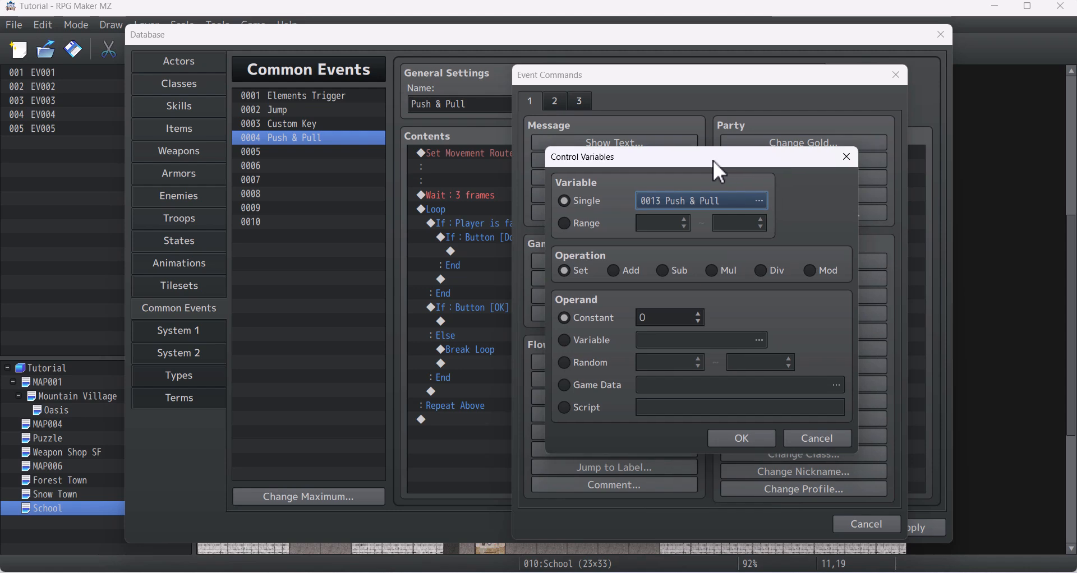
pyautogui.doubleClick(659, 318)
pyautogui.write('1')
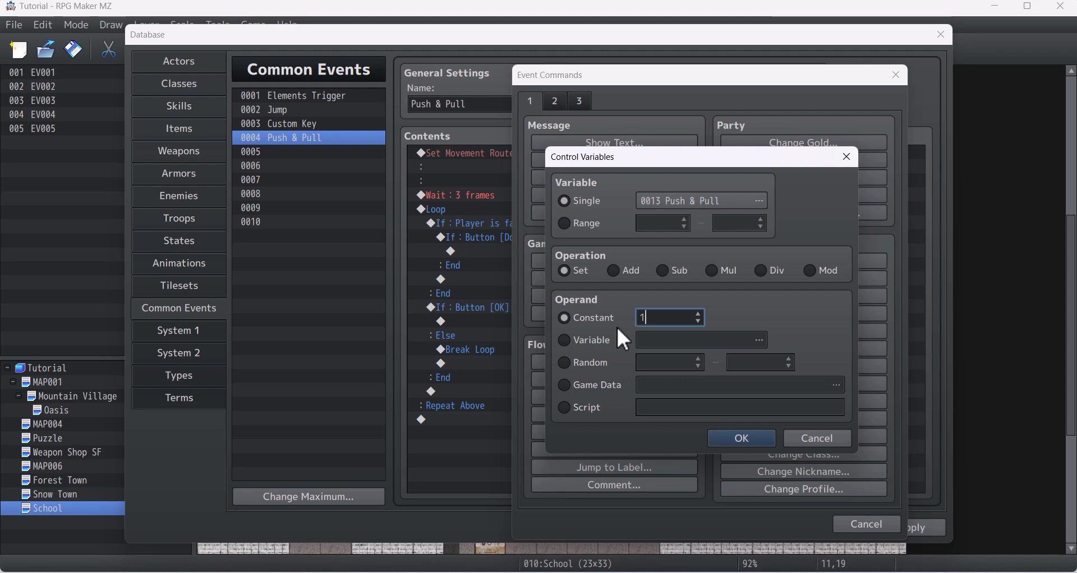
pyautogui.click(742, 439)
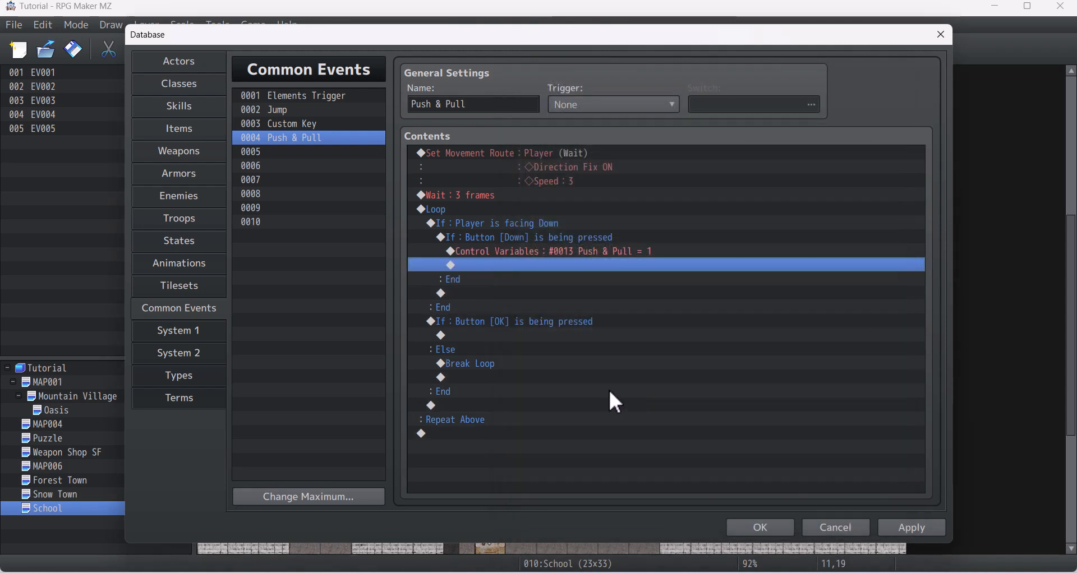
# Copy the whole Player is facing Down branch and paste it directly above the OK button condition
pyautogui.moveTo(535, 235); pyautogui.dragTo(582, 253)
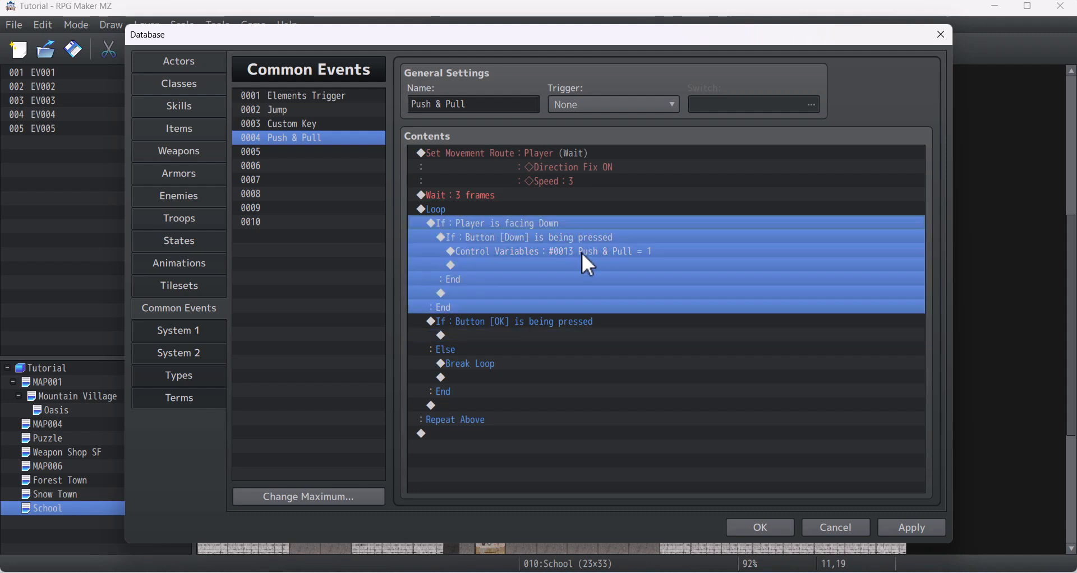
pyautogui.click(521, 239)
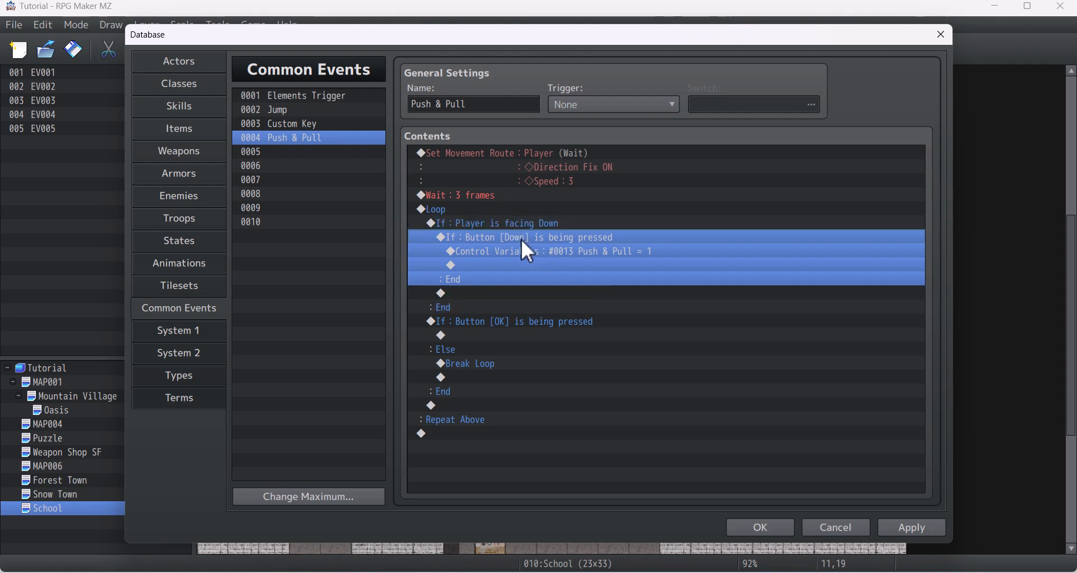
pyautogui.click(517, 223)
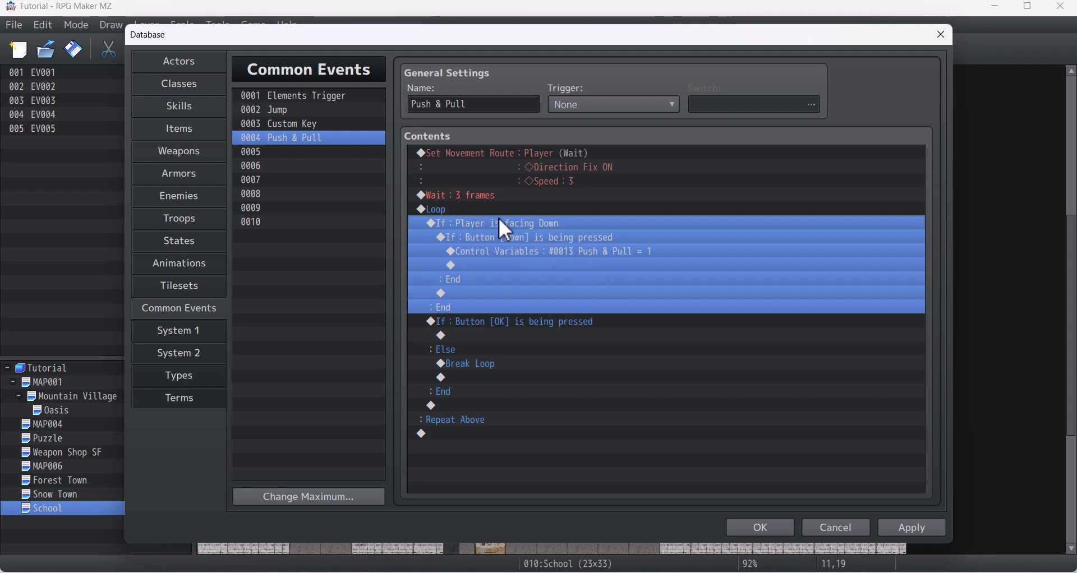
pyautogui.click(498, 318)
pyautogui.hotkey('ctrl', 'v')
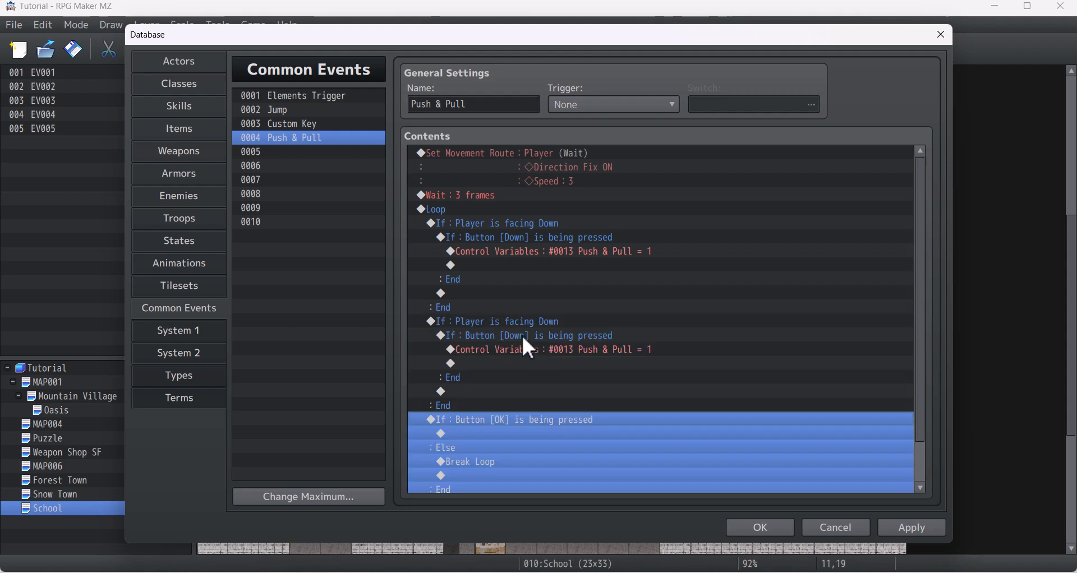
# Change the outer condition of the pasted second branch to Player is facing Left
pyautogui.click(548, 323)
pyautogui.press('space')
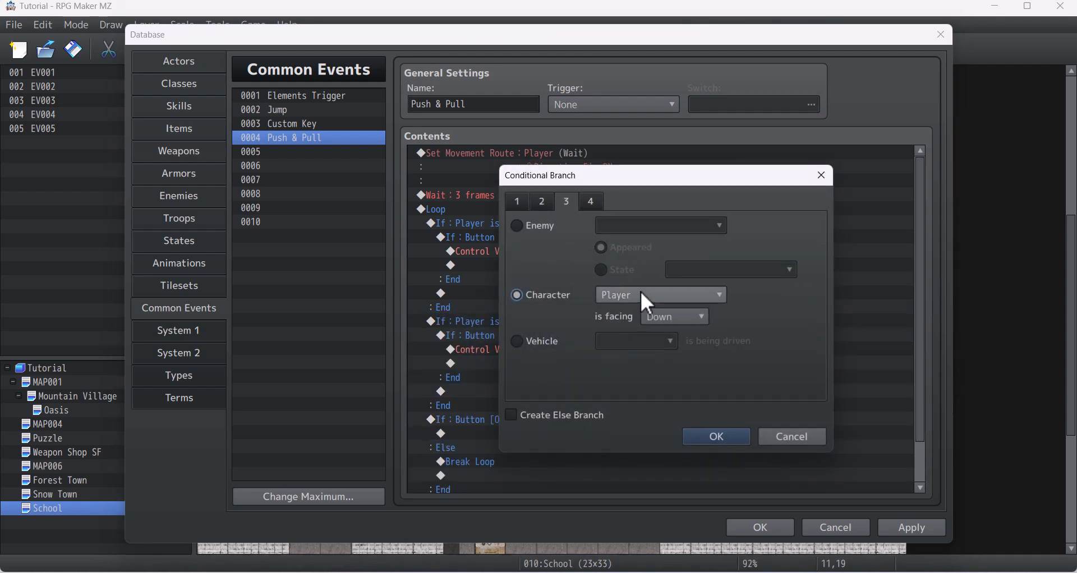
pyautogui.click(676, 317)
pyautogui.click(688, 351)
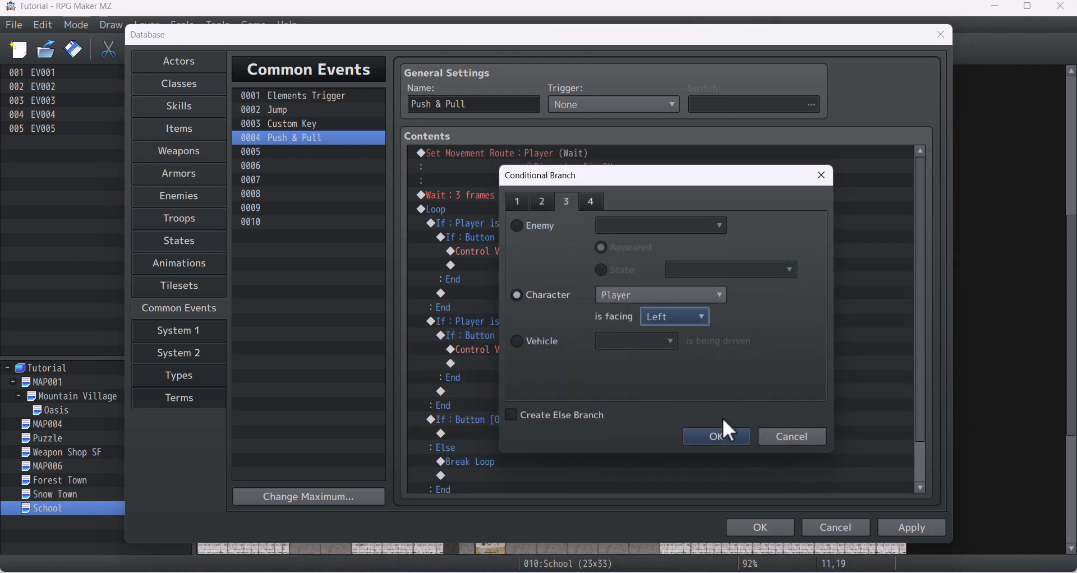
pyautogui.click(735, 437)
# Set the nested condition in the Player is facing Left branch to Button Left is being pressed
pyautogui.click(552, 337)
pyautogui.press('space')
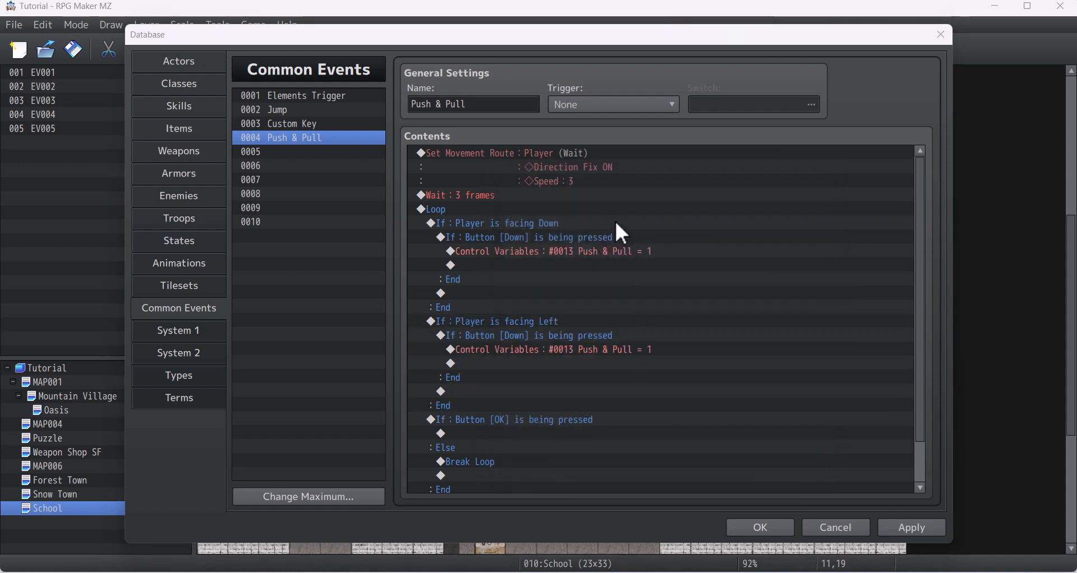
pyautogui.click(633, 360)
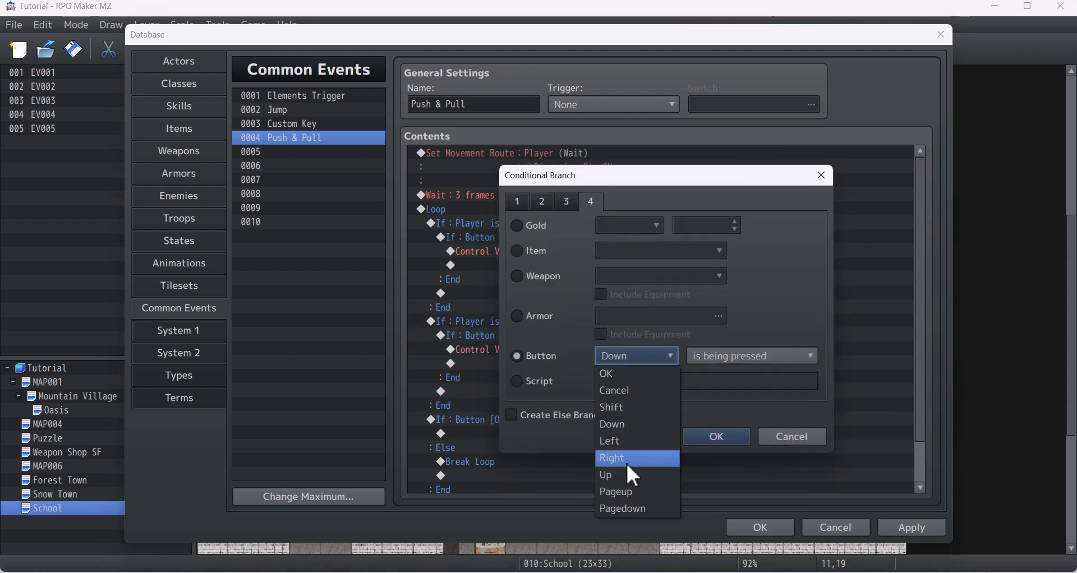
pyautogui.click(628, 440)
pyautogui.click(688, 443)
# Duplicate the Player is facing Left branch directly above the OK button condition
pyautogui.click(530, 328)
pyautogui.scroll(-1, 537, 332)
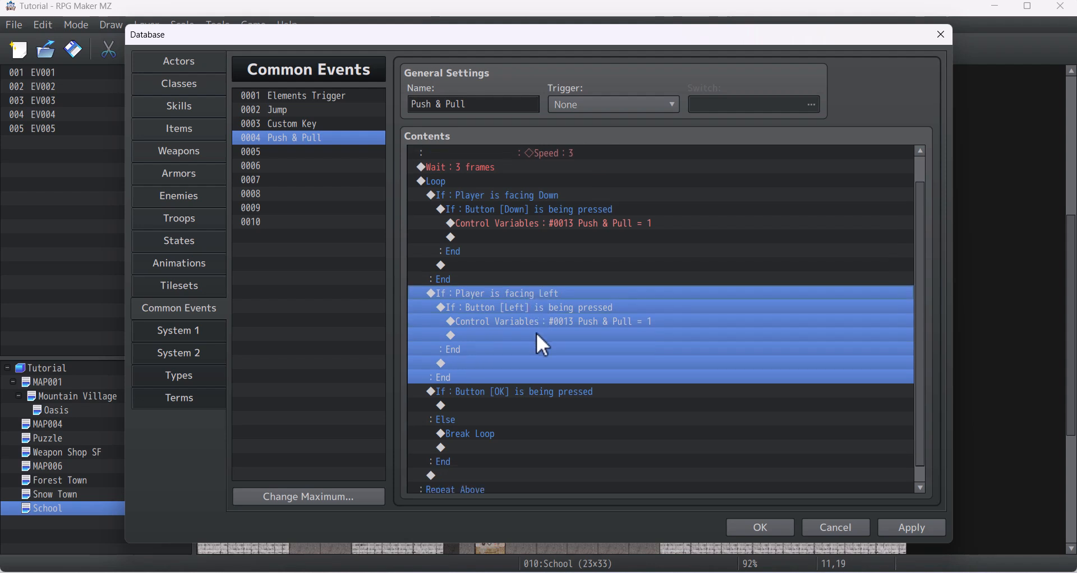
pyautogui.click(527, 393)
pyautogui.hotkey('ctrl', 'v')
# Change the outer condition of the duplicated third branch to Player is facing Right
pyautogui.click(533, 391)
pyautogui.press('space')
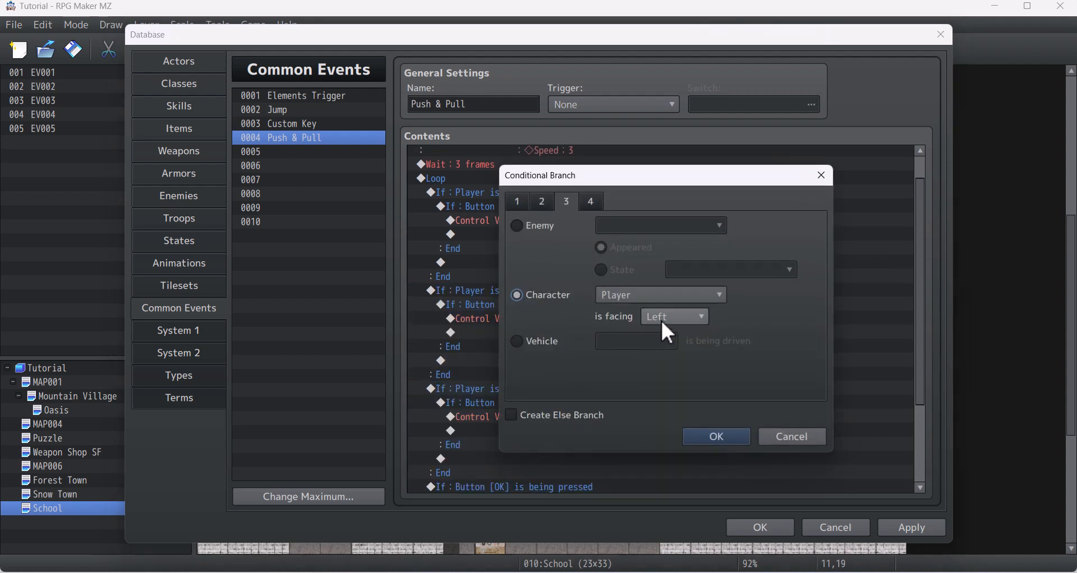
pyautogui.click(662, 318)
pyautogui.click(686, 355)
pyautogui.click(674, 318)
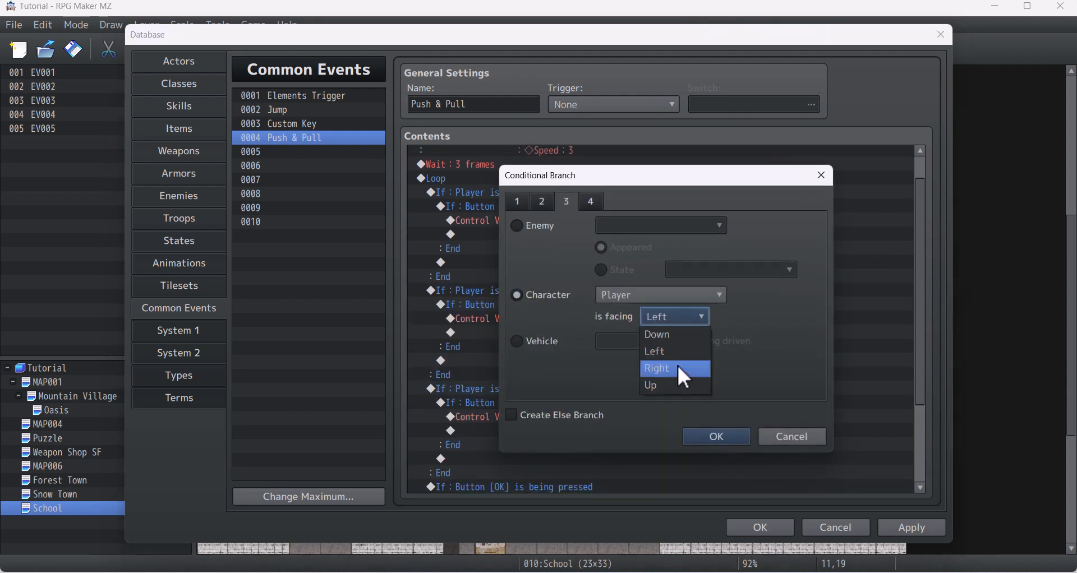
pyautogui.click(680, 369)
pyautogui.click(717, 438)
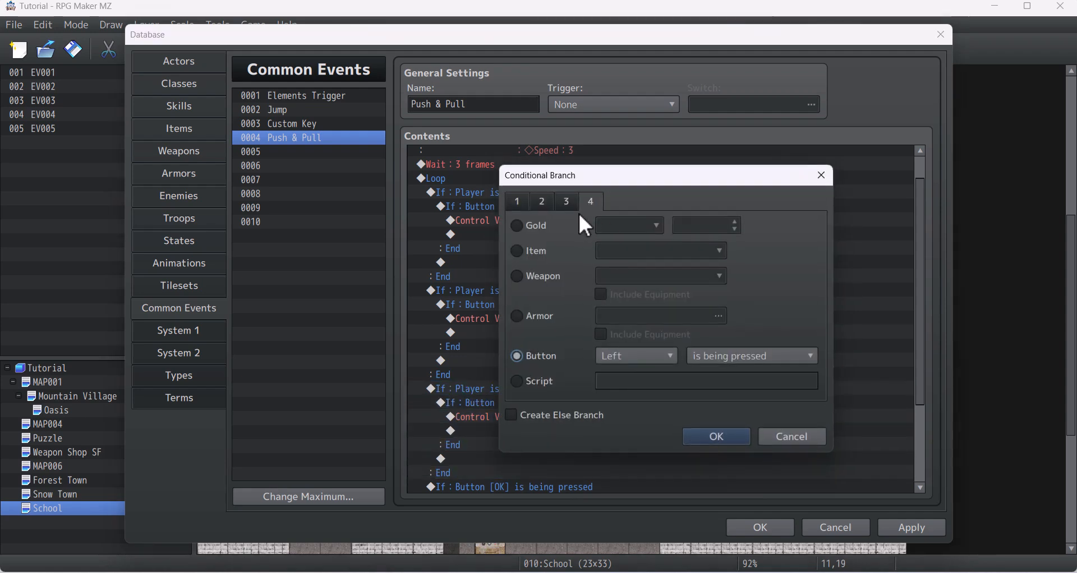
# Set the nested condition in the Player is facing Right branch to Button Right is being pressed
pyautogui.click(619, 358)
pyautogui.click(639, 455)
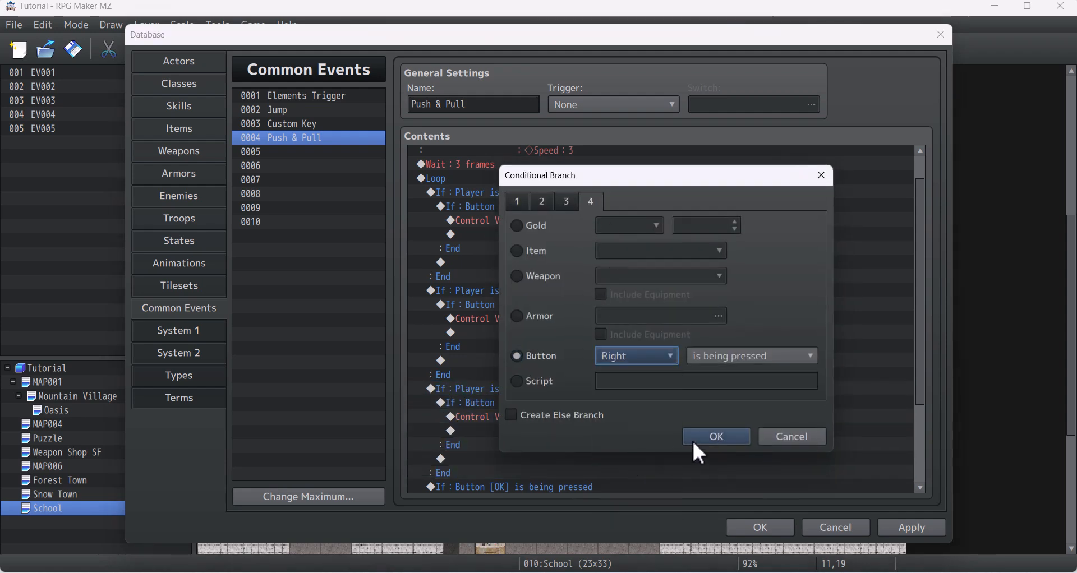
pyautogui.click(717, 437)
# Copy the Player is facing Right branch and paste the duplicate above the OK button condition
pyautogui.scroll(-1, 581, 389)
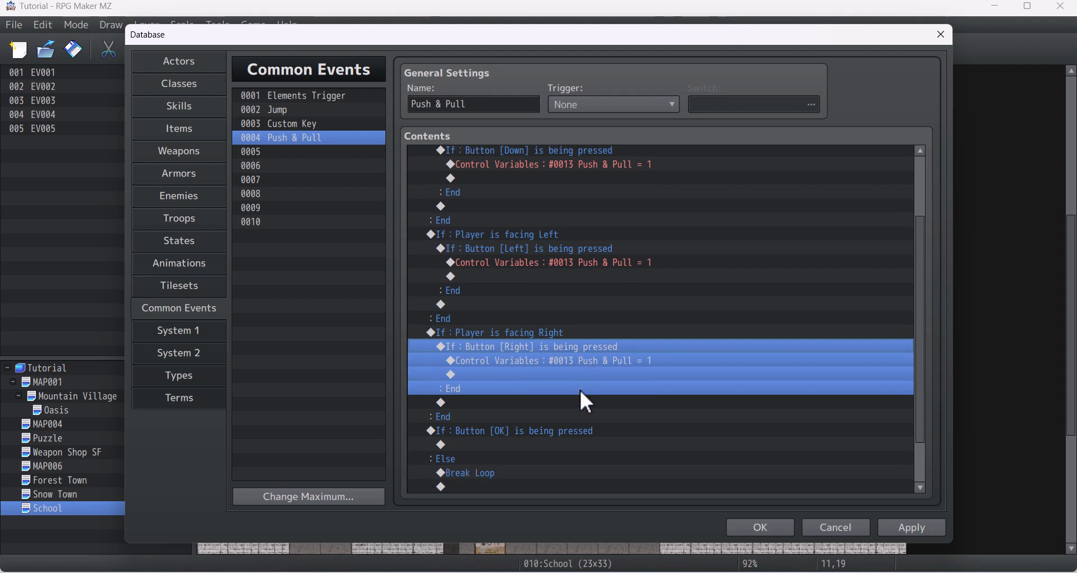
pyautogui.click(525, 333)
pyautogui.scroll(-1, 561, 354)
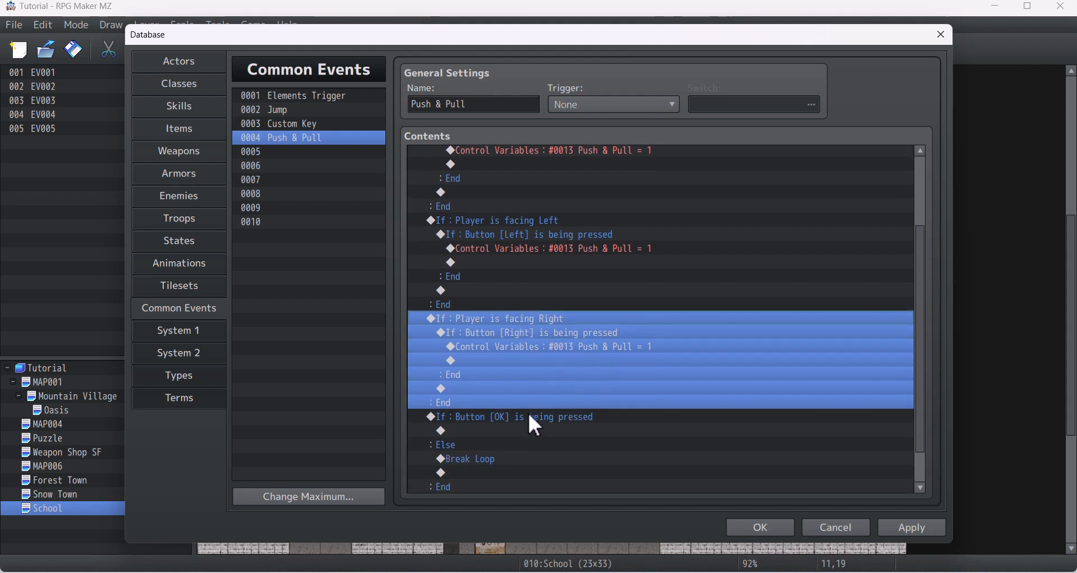
pyautogui.hotkey('ctrl', 'c')
pyautogui.hotkey('ctrl', 'v')
# Change the outer condition of the duplicated fourth branch to Player is facing Up
pyautogui.doubleClick(548, 389)
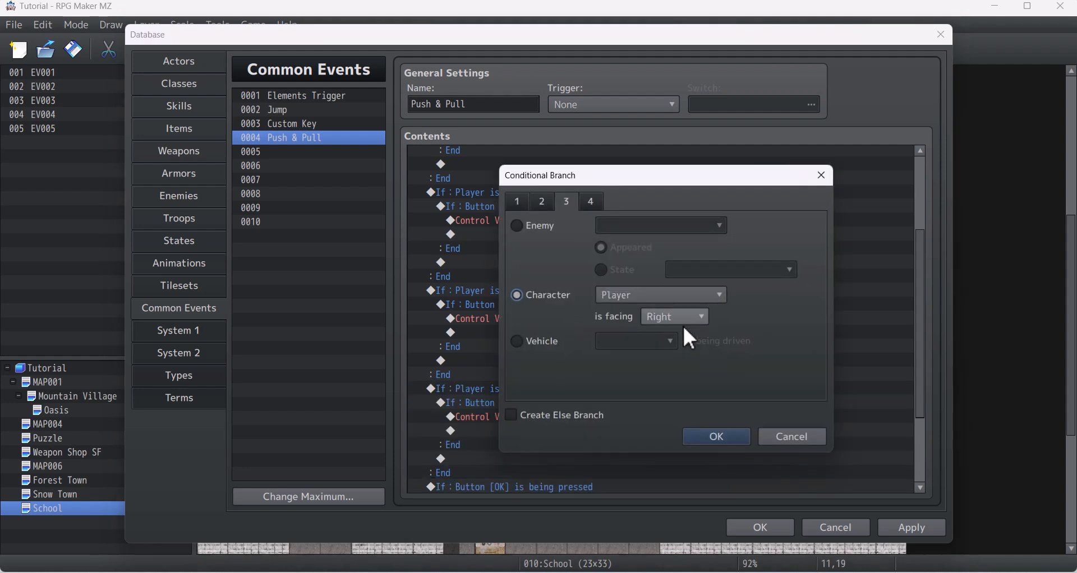
pyautogui.click(681, 320)
pyautogui.click(681, 383)
pyautogui.click(713, 439)
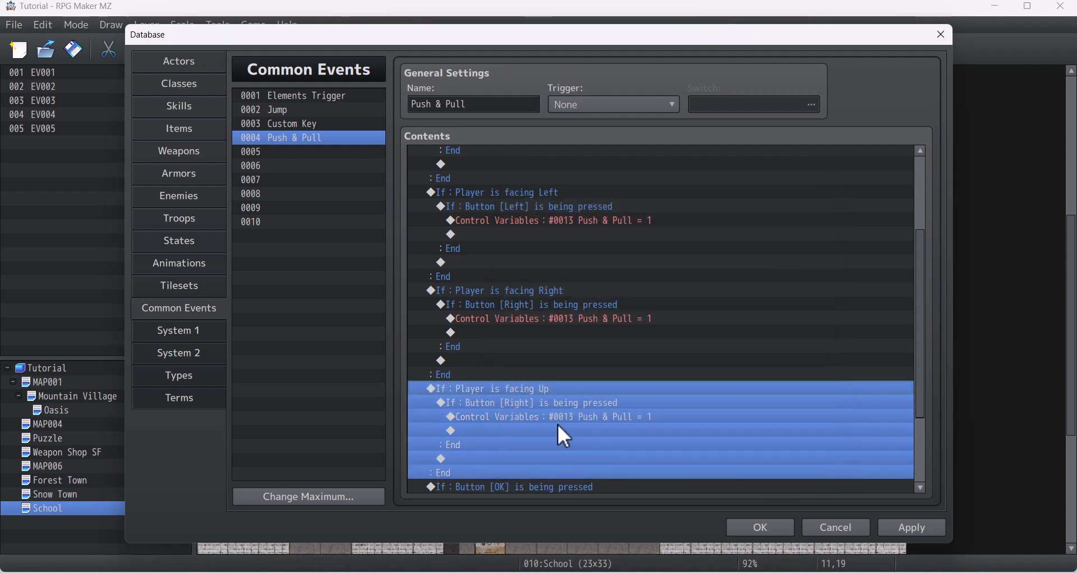
# Set the nested condition in the Player is facing Up branch to Button Up is being pressed
pyautogui.doubleClick(560, 405)
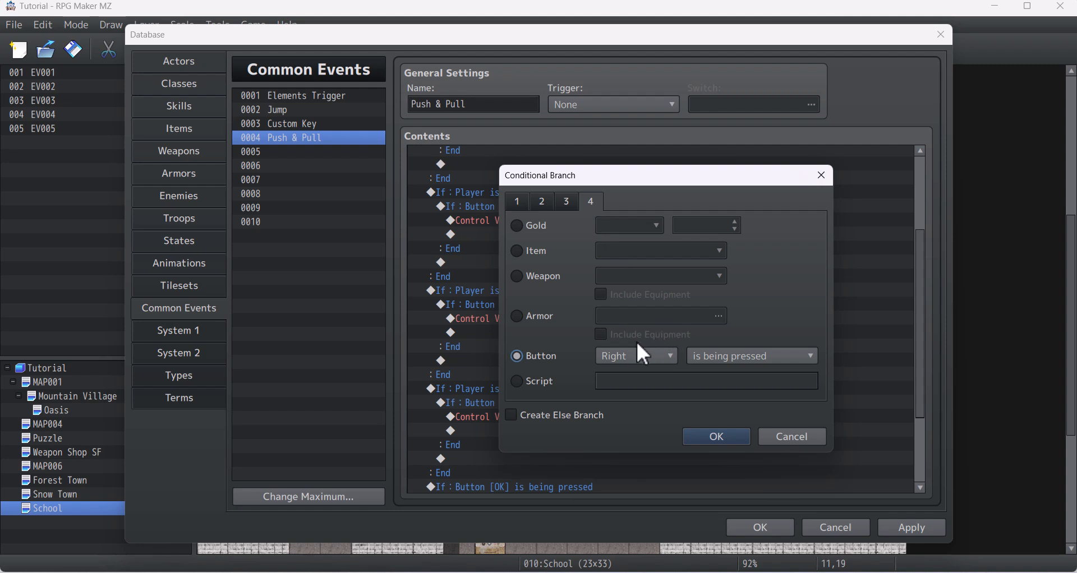
pyautogui.click(647, 355)
pyautogui.click(632, 472)
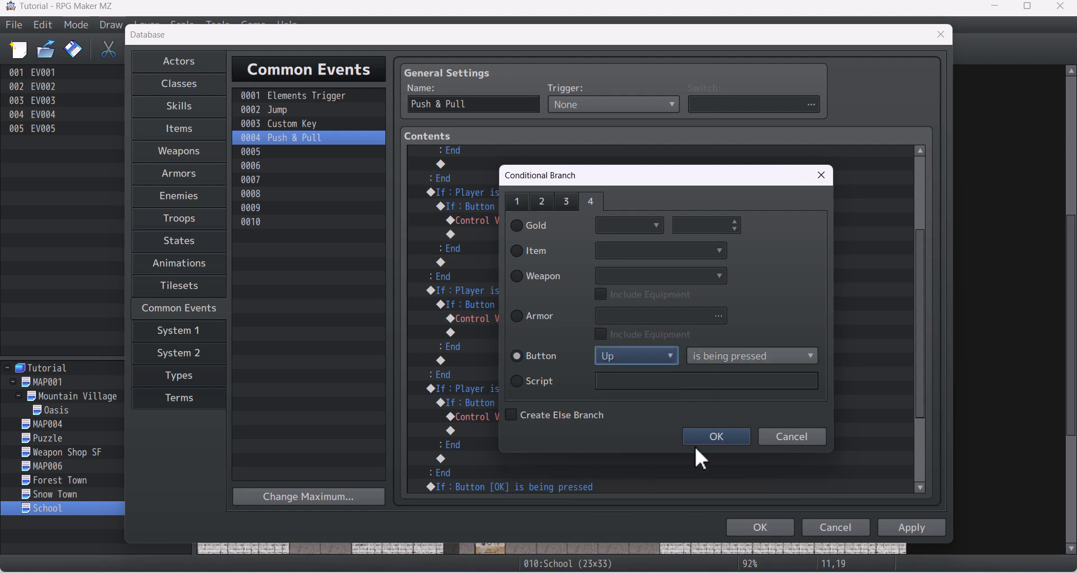
pyautogui.click(713, 438)
# Review the Down, Left, Right and Up facing branches in the loop, with their nested button conditions and Push & Pull variable commands
pyautogui.click(558, 420)
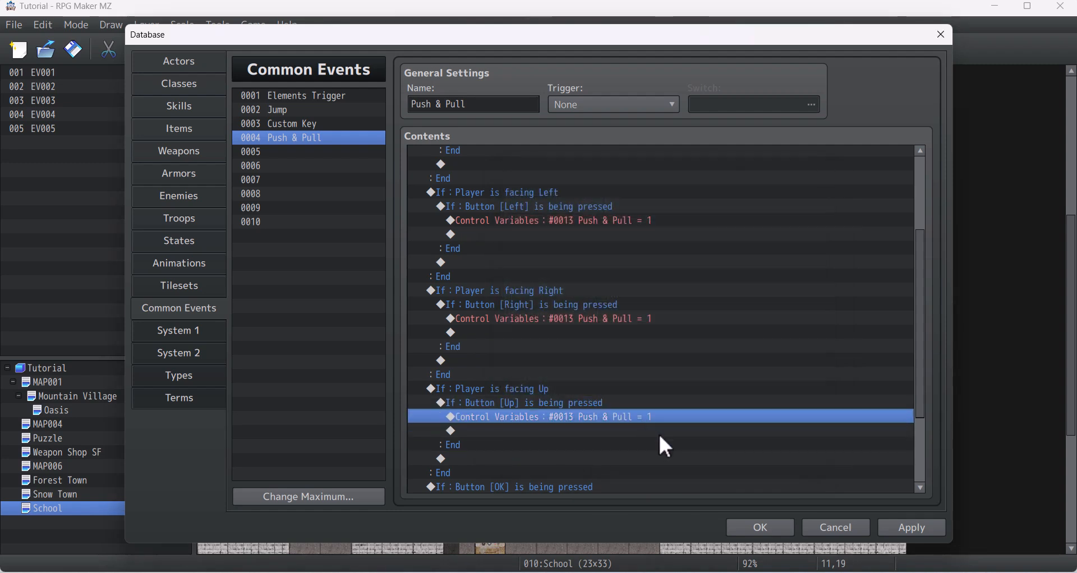
pyautogui.scroll(3, 658, 435)
pyautogui.click(553, 195)
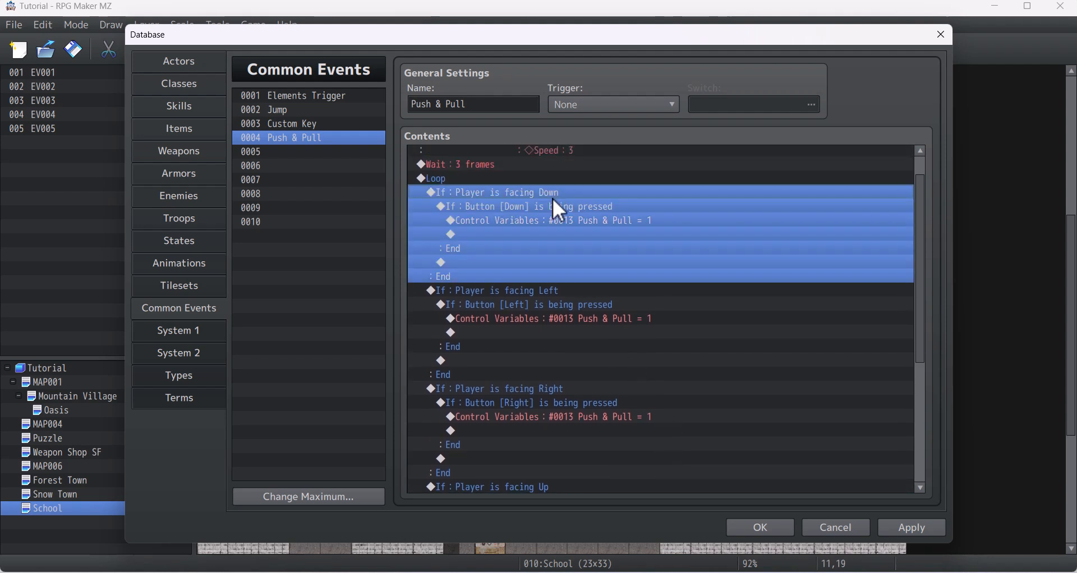
pyautogui.scroll(-2, 553, 198)
pyautogui.keyDown('shift'); pyautogui.click(541, 469); pyautogui.keyUp('shift')
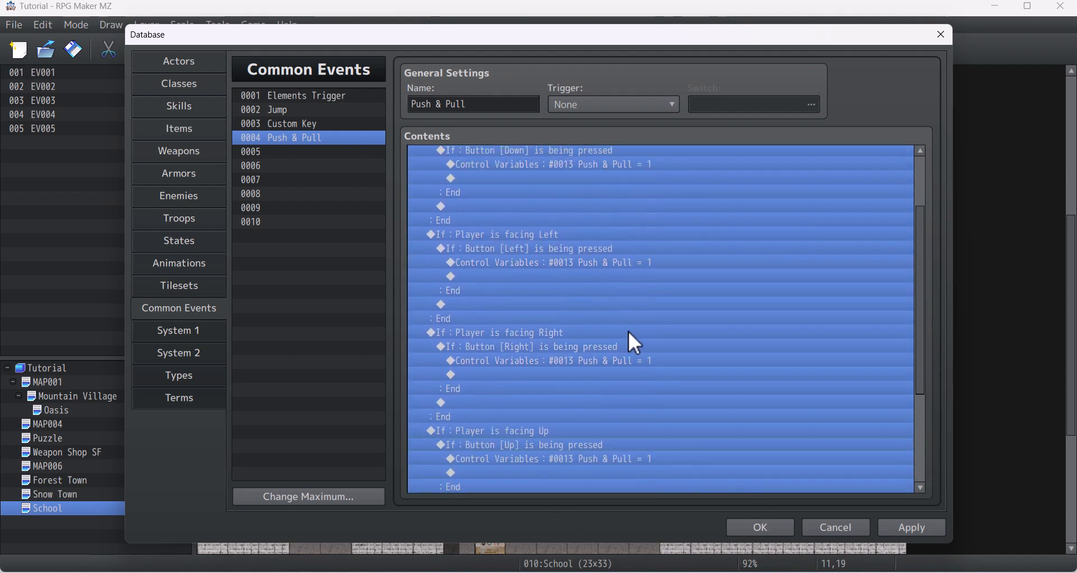
pyautogui.scroll(-1, 629, 334)
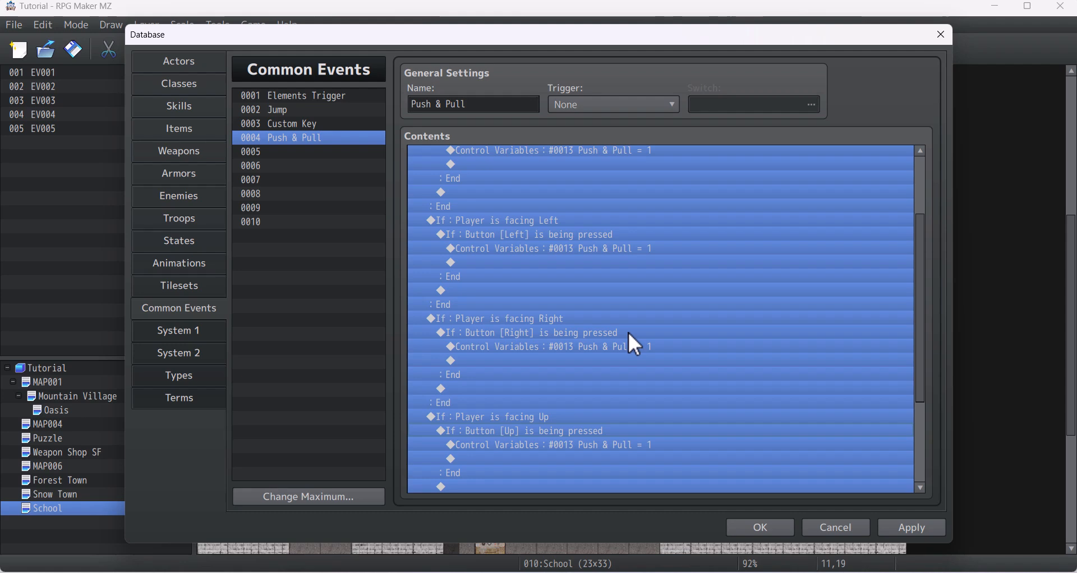
pyautogui.scroll(1, 665, 336)
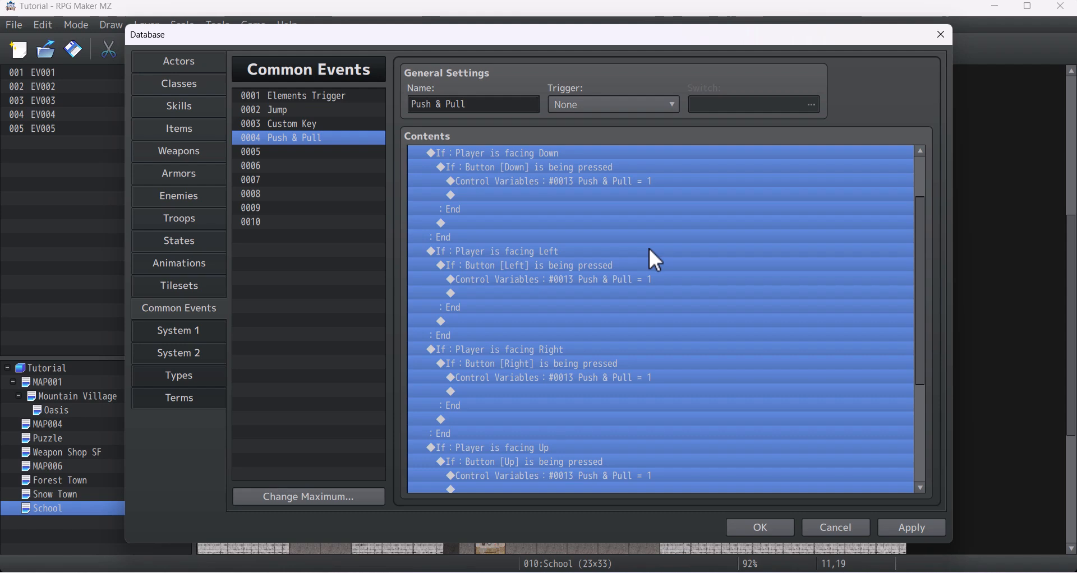
pyautogui.click(643, 256)
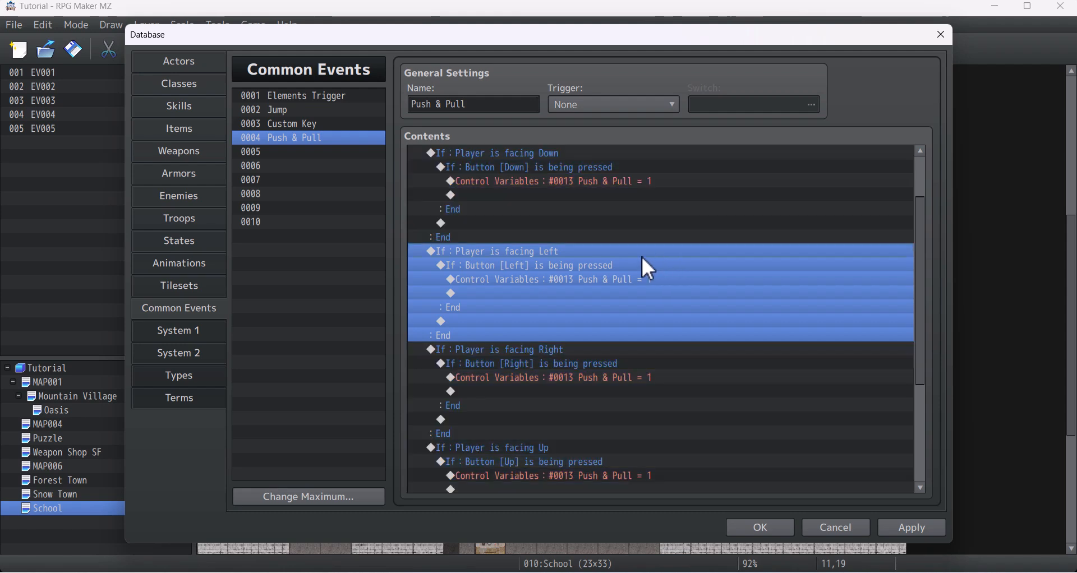
pyautogui.scroll(1, 642, 257)
pyautogui.click(556, 167)
pyautogui.scroll(-2, 557, 191)
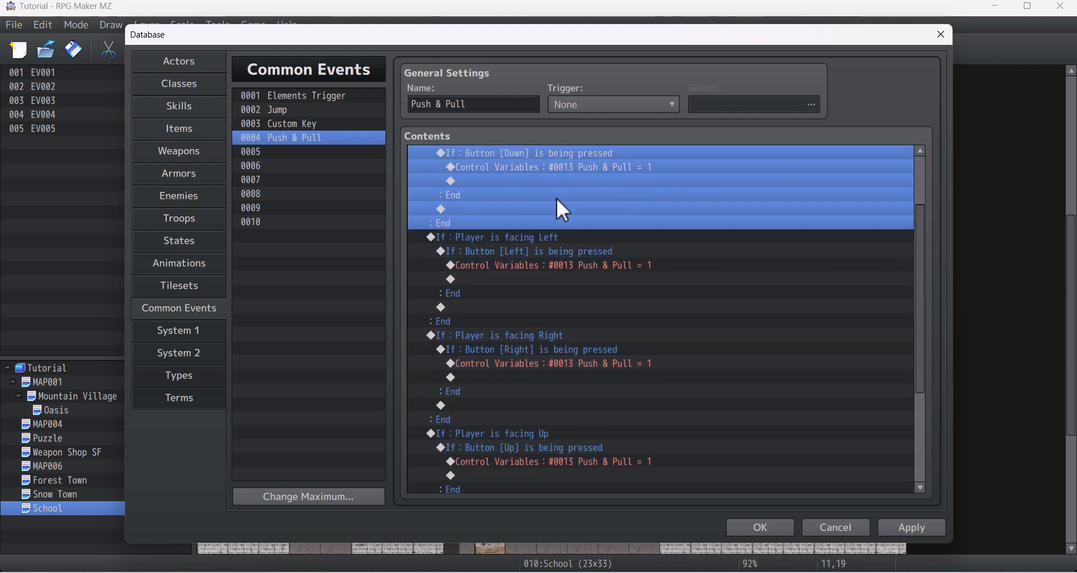
pyautogui.click(573, 336)
pyautogui.scroll(1, 572, 334)
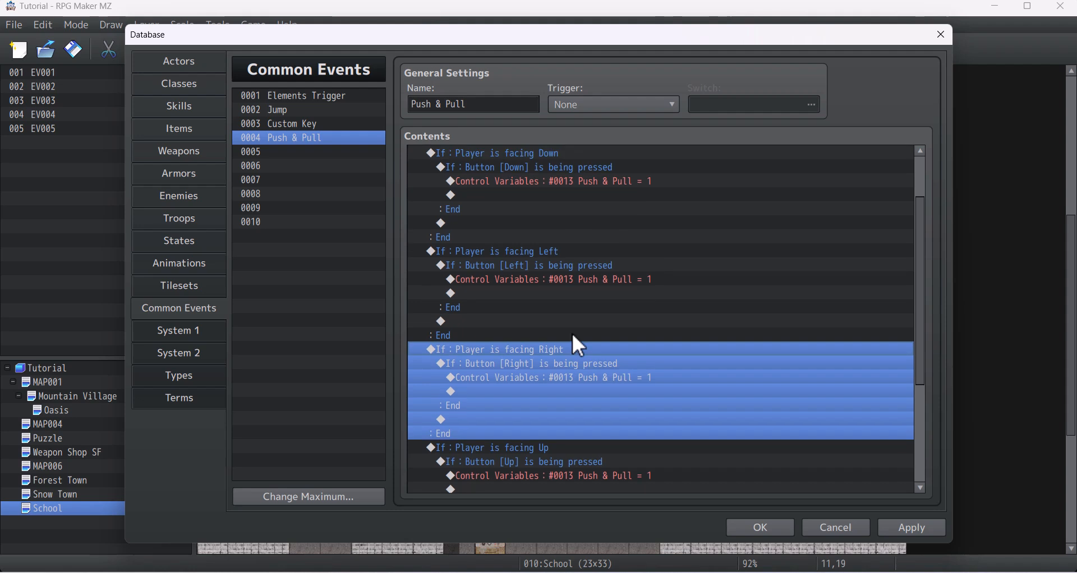
pyautogui.scroll(2, 572, 335)
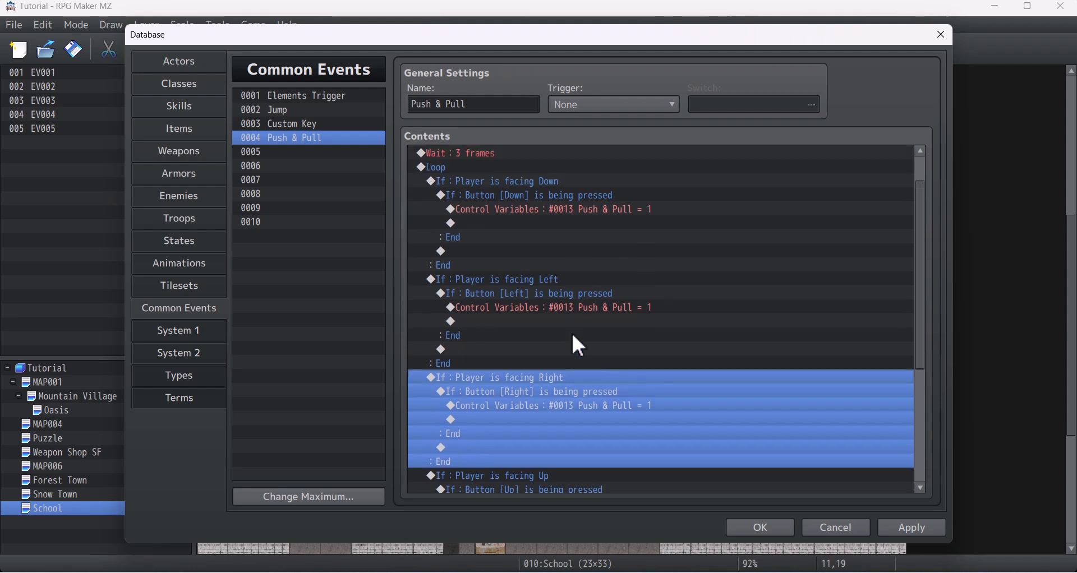
pyautogui.scroll(-2, 572, 334)
pyautogui.scroll(2, 572, 335)
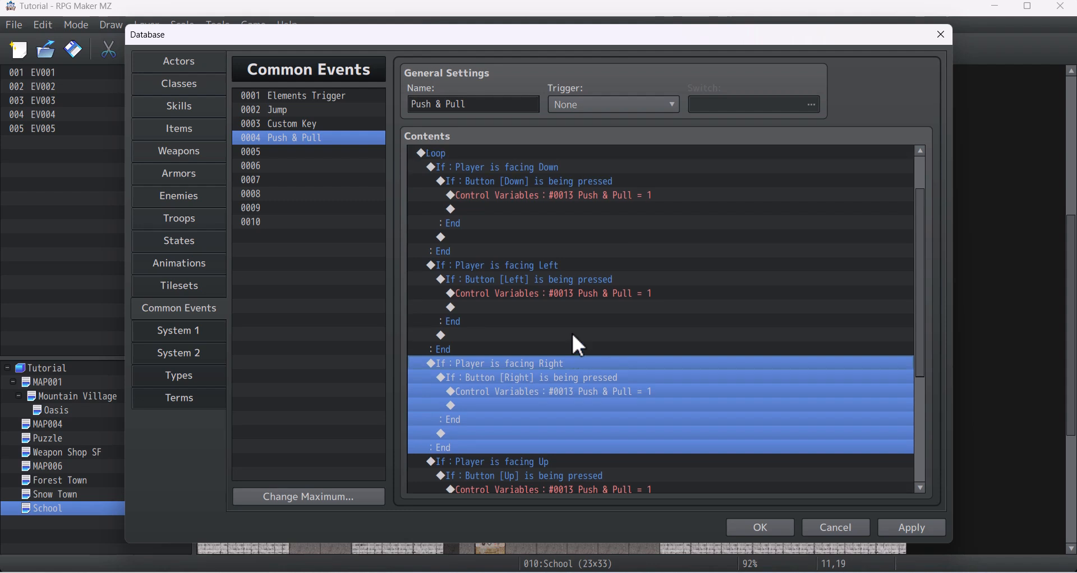
pyautogui.scroll(-2, 538, 191)
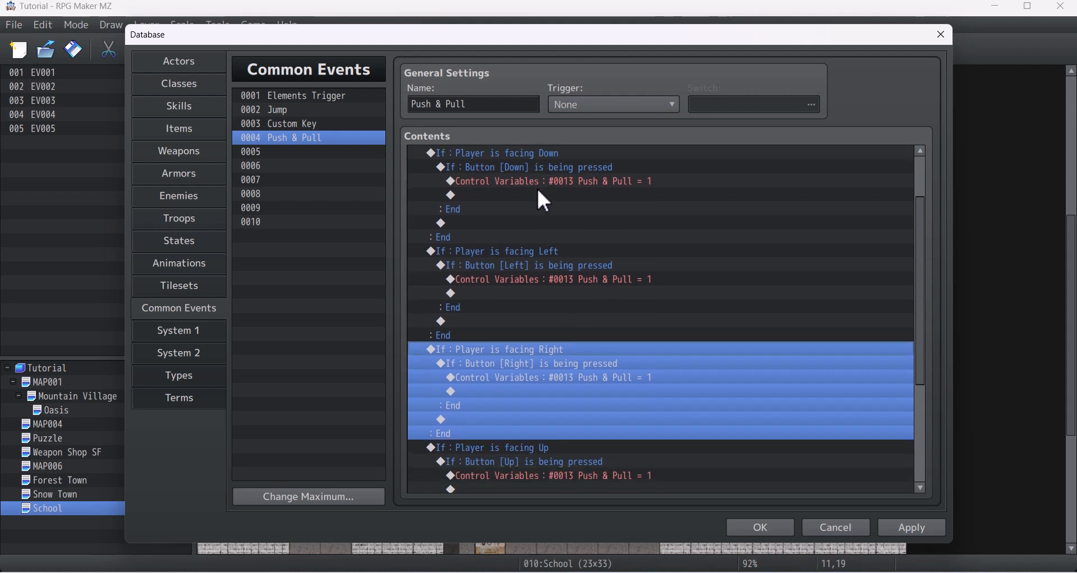
pyautogui.scroll(-2, 553, 197)
pyautogui.scroll(4, 558, 193)
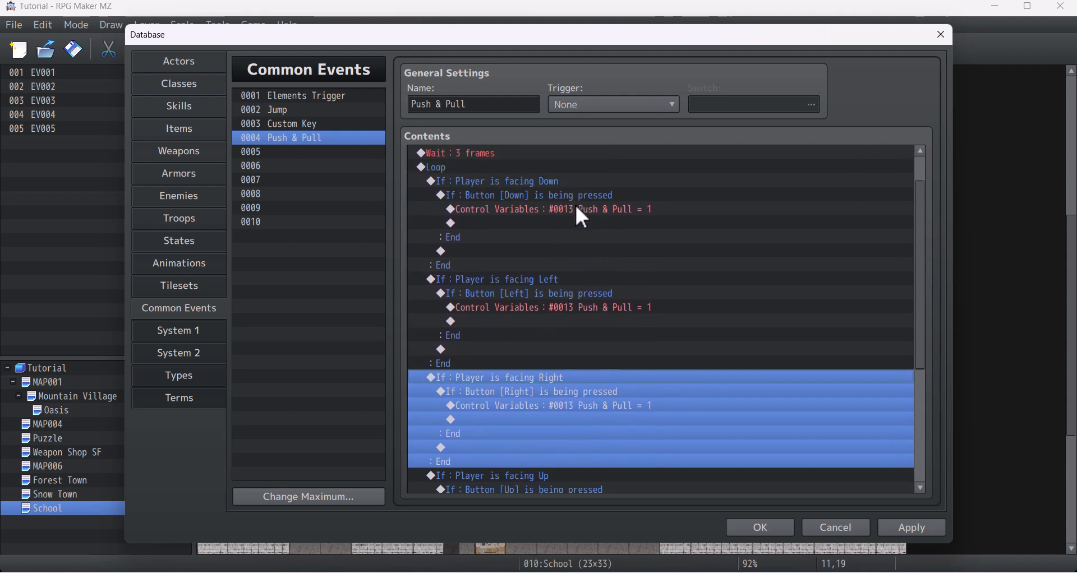
pyautogui.scroll(-1, 518, 177)
pyautogui.scroll(1, 521, 196)
# Insert the comment "----- CHECK IF PUSHING -----" above the Player is facing Down branch
pyautogui.click(532, 193)
pyautogui.press('Insert')
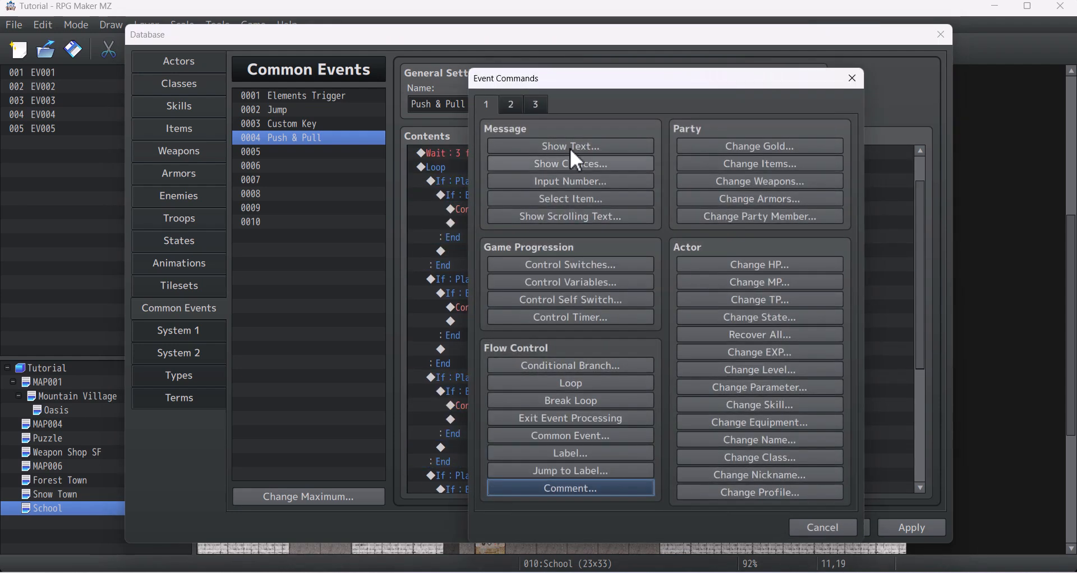
pyautogui.click(594, 488)
pyautogui.write('---')
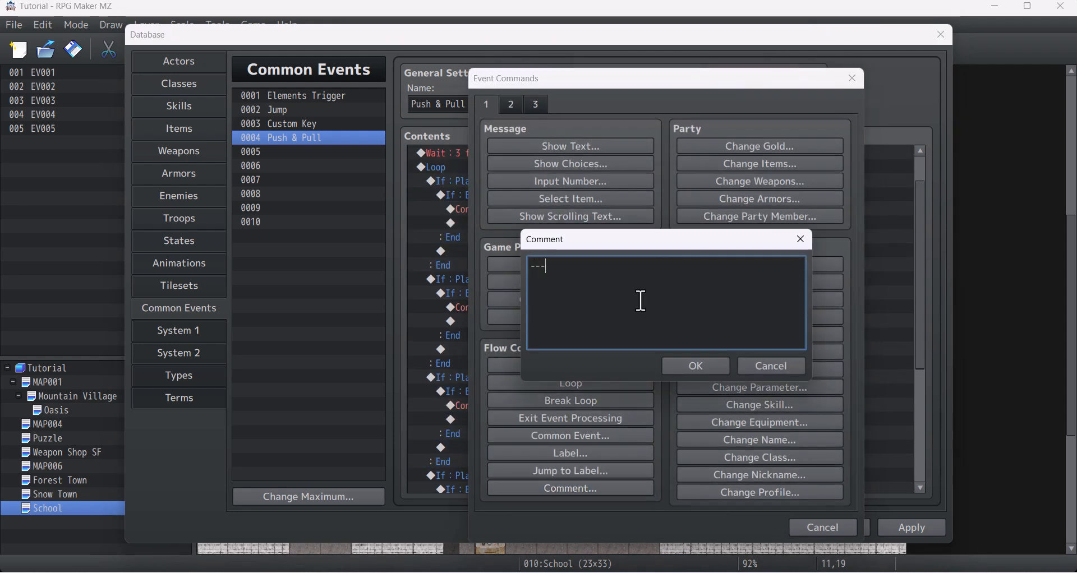
pyautogui.write('-- CHECK IF')
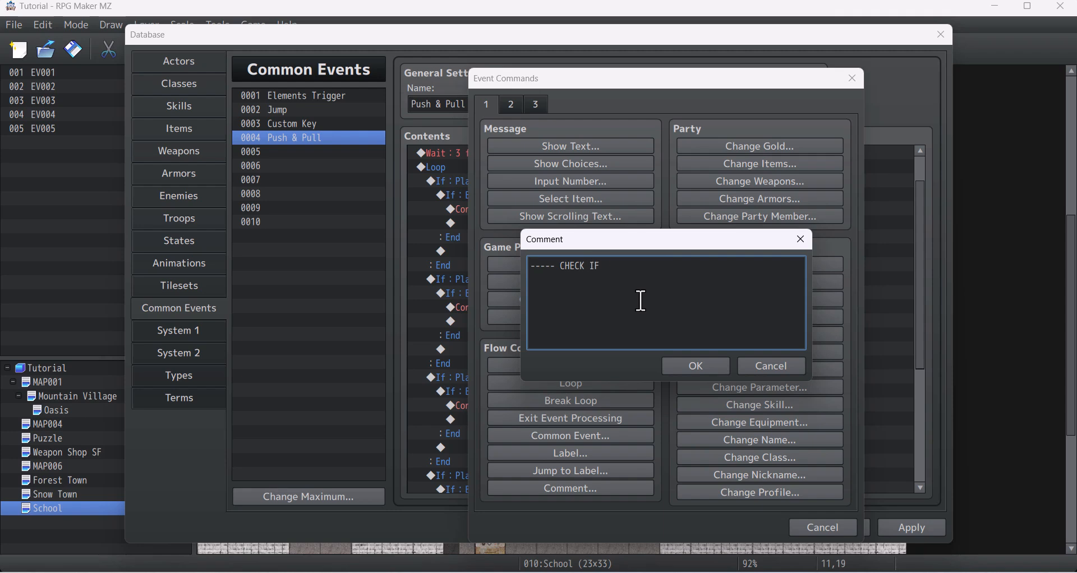
pyautogui.write(' PUSHING -----')
pyautogui.click(695, 367)
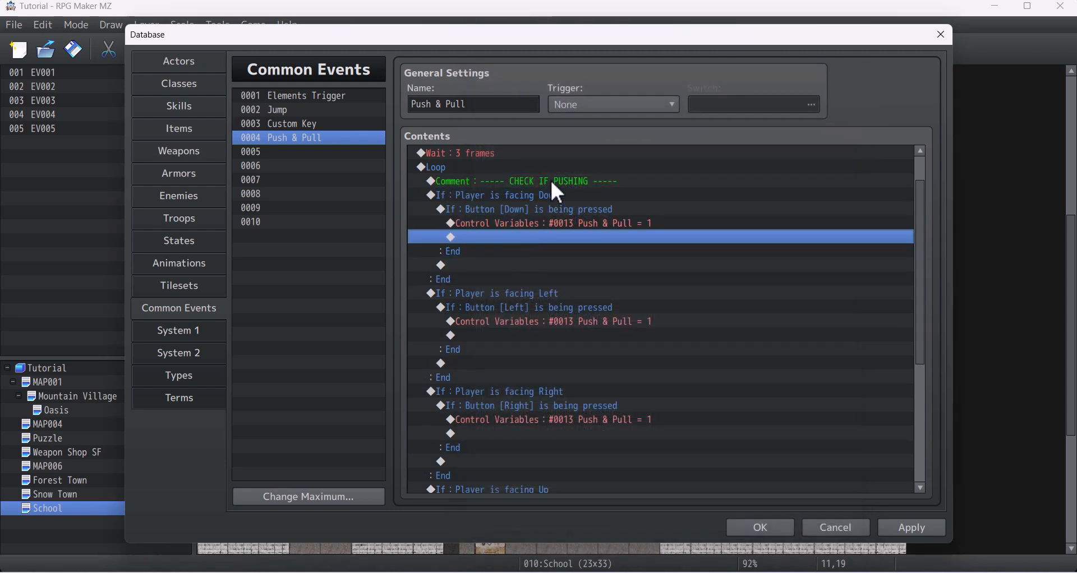
# Copy the CHECK IF PUSHING comment and paste it above the OK button condition
pyautogui.click(550, 179)
pyautogui.scroll(-4, 691, 257)
pyautogui.scroll(5, 693, 260)
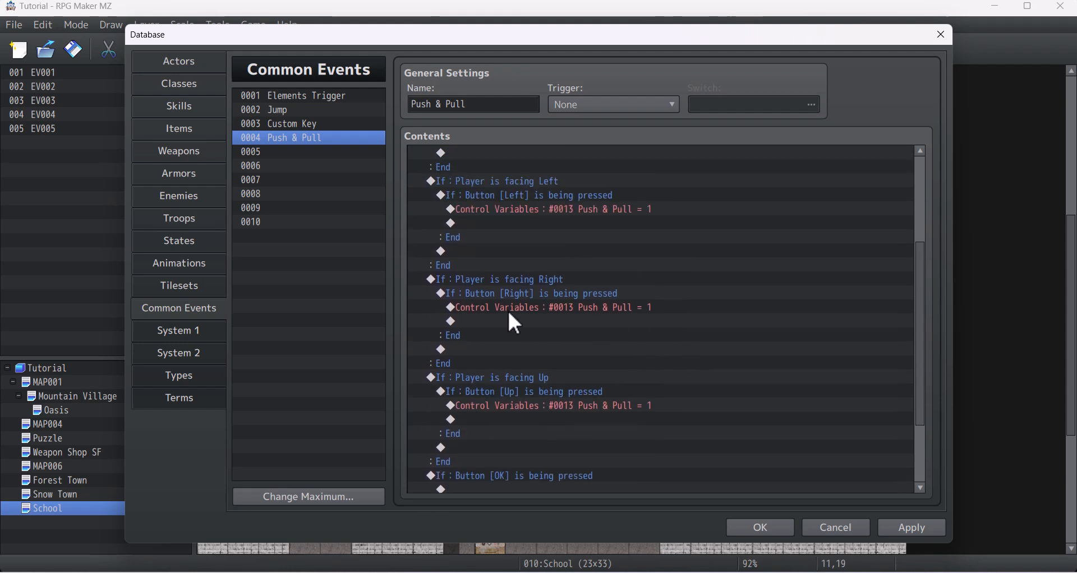
pyautogui.click(567, 240)
pyautogui.scroll(-4, 607, 367)
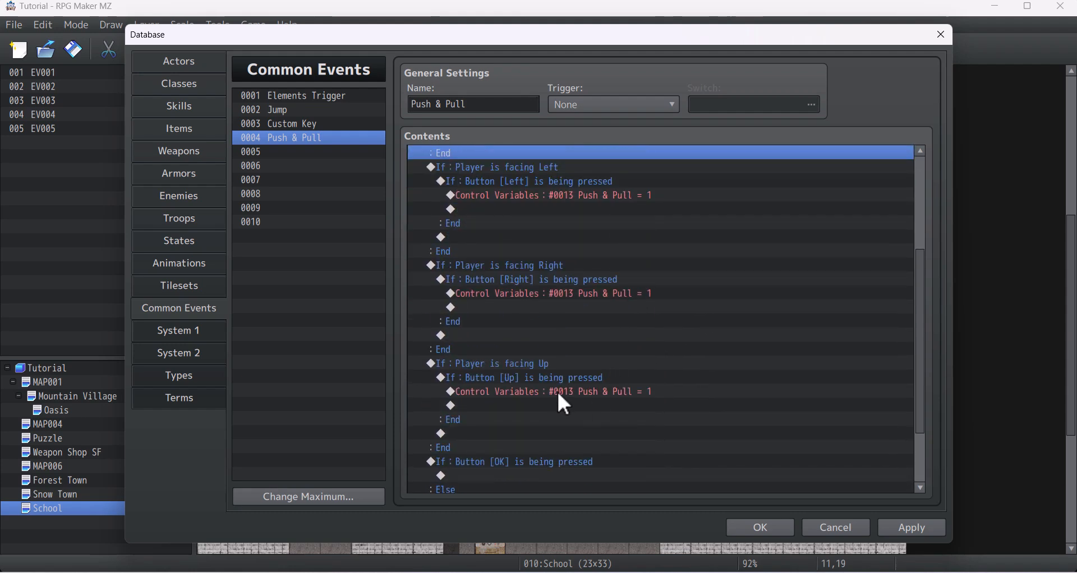
pyautogui.keyDown('shift'); pyautogui.click(578, 407); pyautogui.keyUp('shift')
pyautogui.click(490, 433)
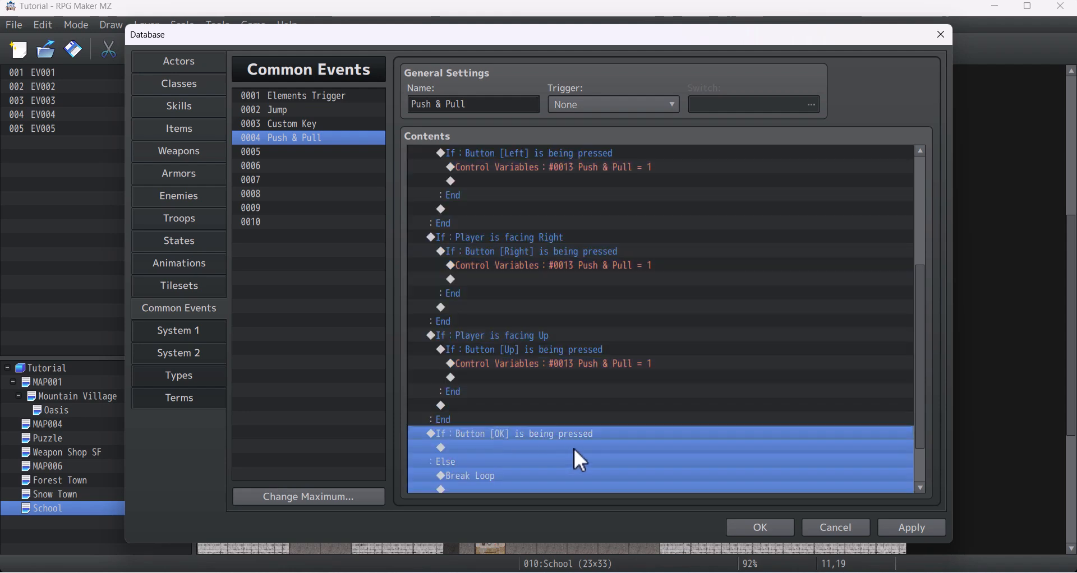
pyautogui.hotkey('ctrl', 'v')
# Change the pasted comment above the OK button condition to "----- CHECK IF PULLING -----"
pyautogui.doubleClick(541, 435)
pyautogui.click(611, 271)
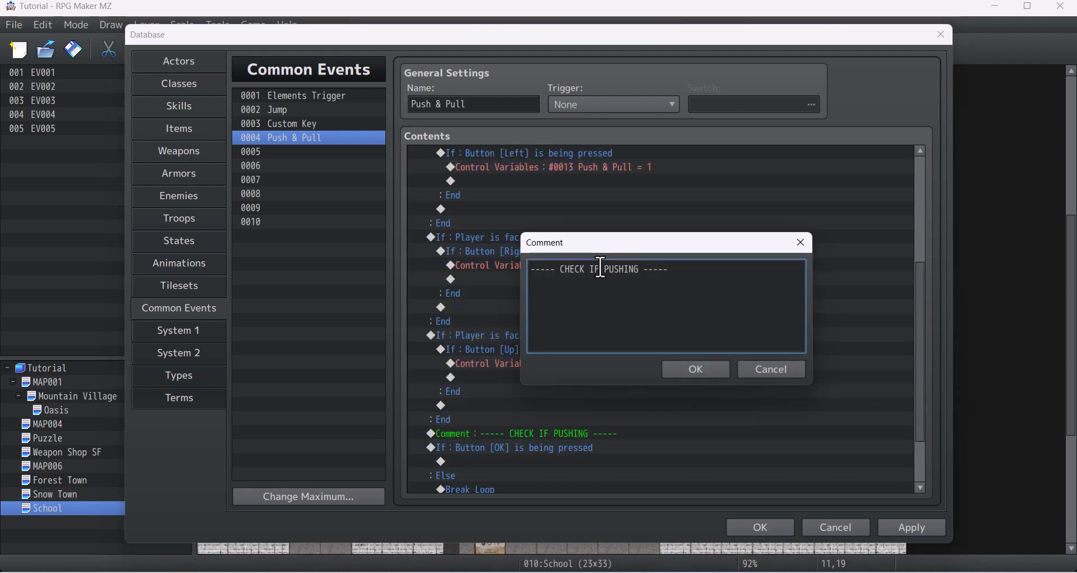
pyautogui.press('Right')
pyautogui.press('Right')
pyautogui.press('Right')
pyautogui.press('BackSpace')
pyautogui.press('BackSpace')
pyautogui.press('BackSpace')
pyautogui.press('BackSpace')
pyautogui.press('BackSpace')
pyautogui.write('LLI')
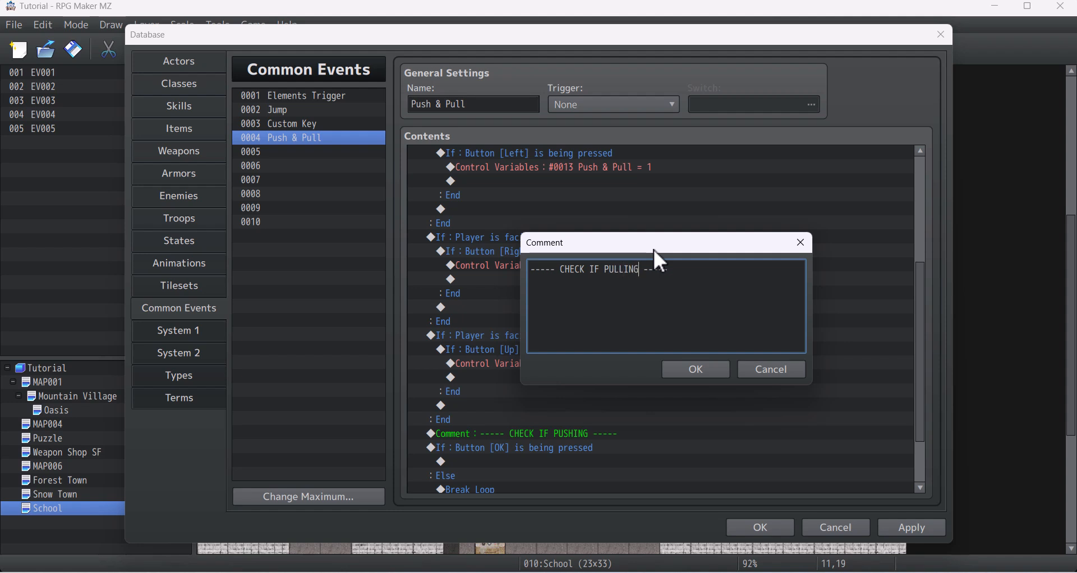
pyautogui.click(682, 371)
# Examine the branches under the CHECK IF PUSHING comment, especially how the Player is facing Down branch sets the Push & Pull variable
pyautogui.scroll(5, 670, 392)
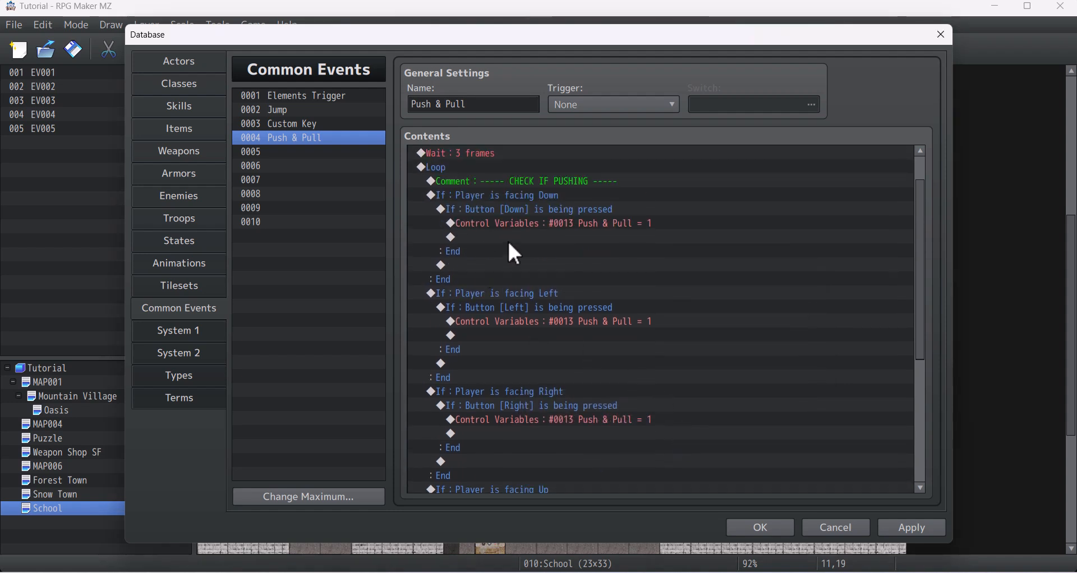
pyautogui.scroll(-1, 578, 223)
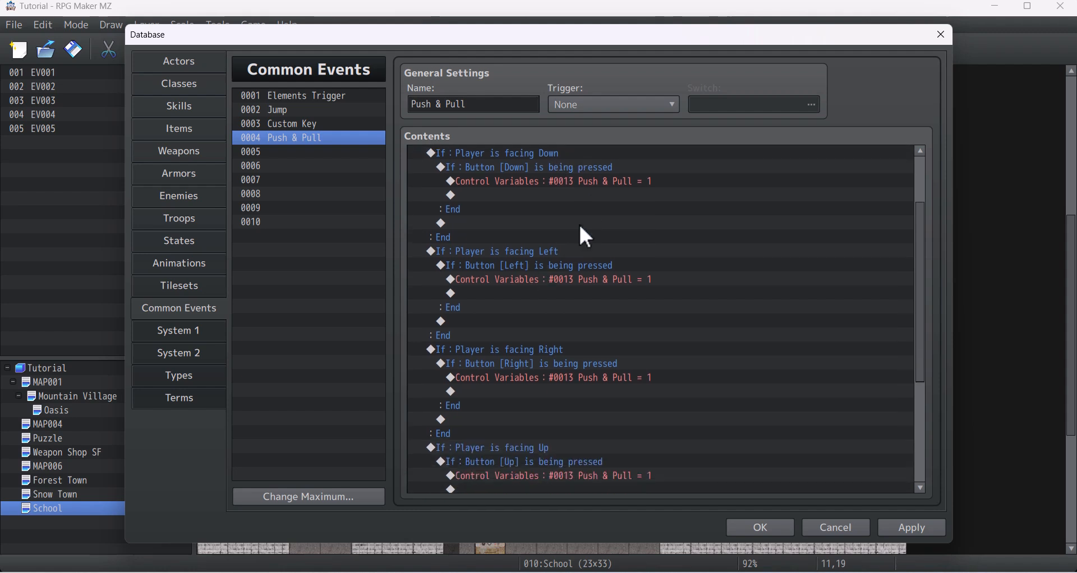
pyautogui.scroll(2, 600, 280)
pyautogui.scroll(-4, 569, 238)
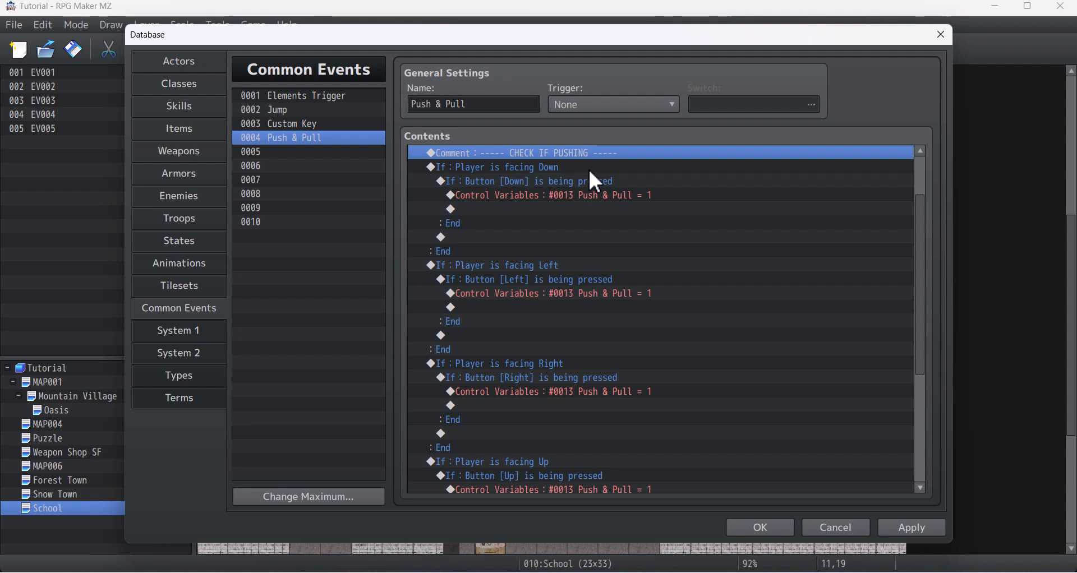
pyautogui.scroll(-1, 600, 182)
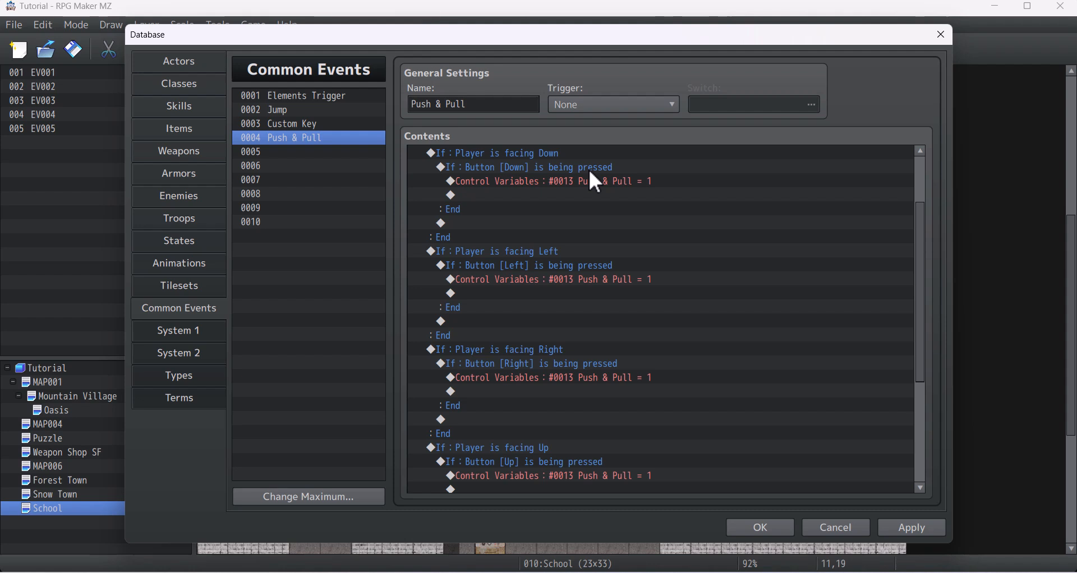
pyautogui.scroll(1, 590, 173)
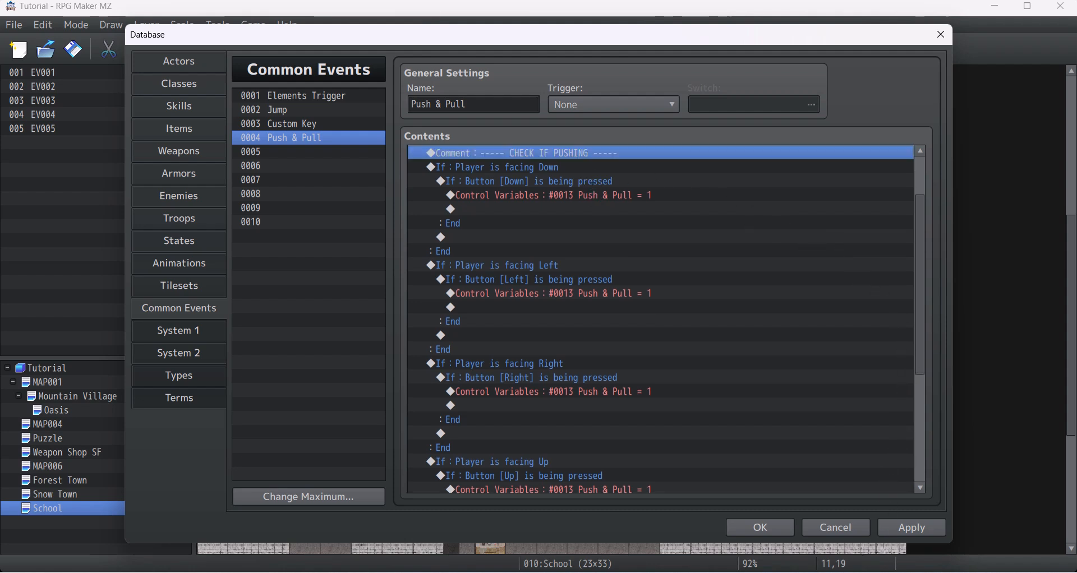
pyautogui.click(493, 247)
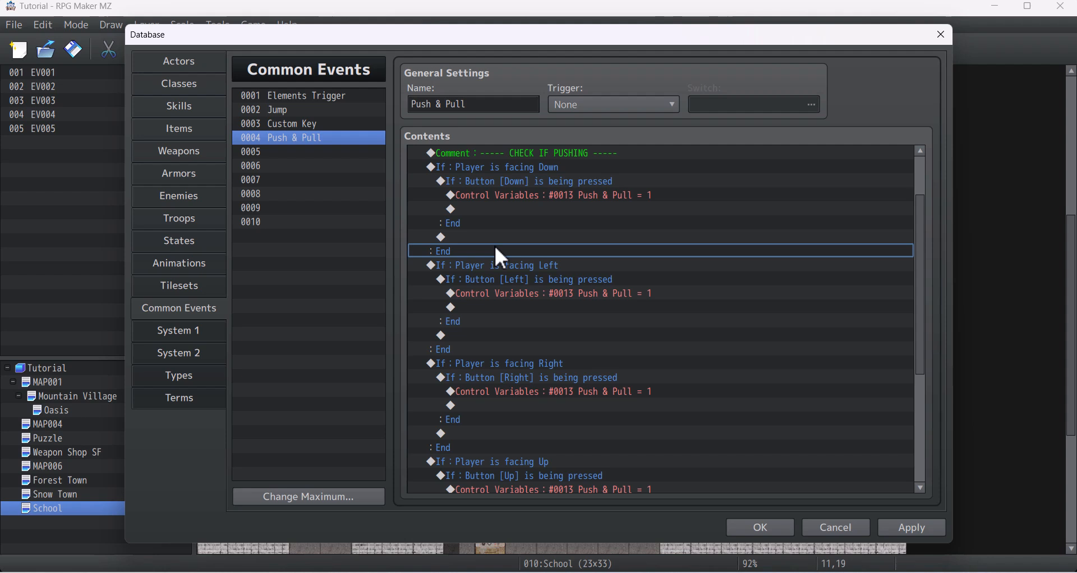
pyautogui.click(530, 185)
pyautogui.click(534, 149)
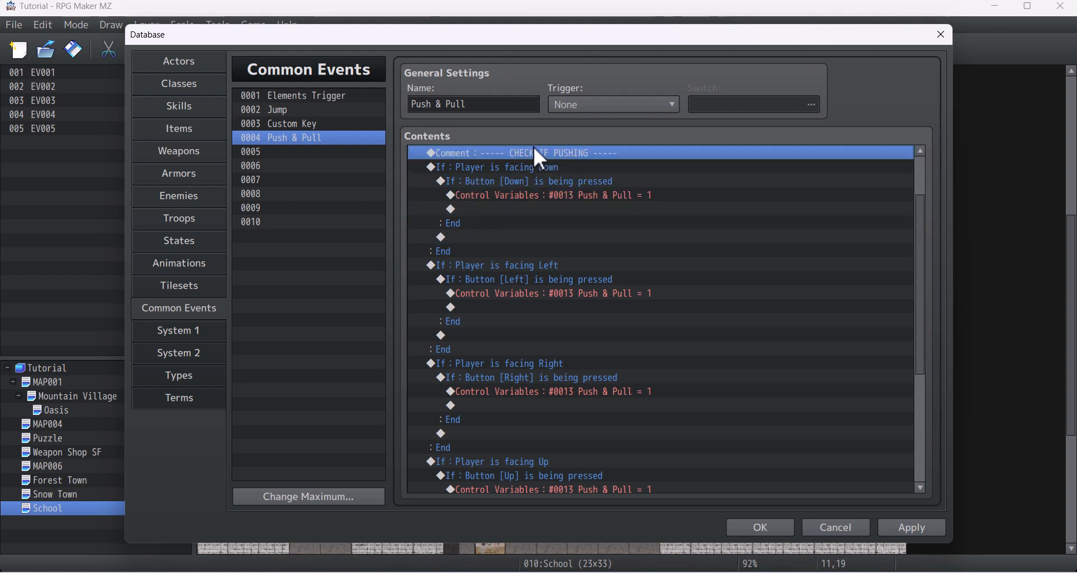
pyautogui.click(614, 202)
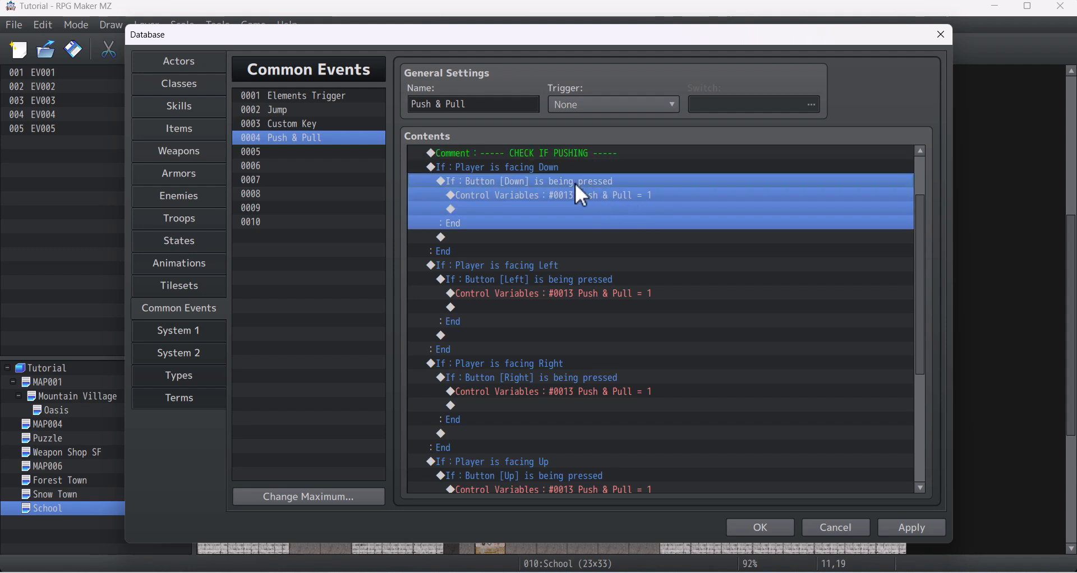
pyautogui.click(561, 167)
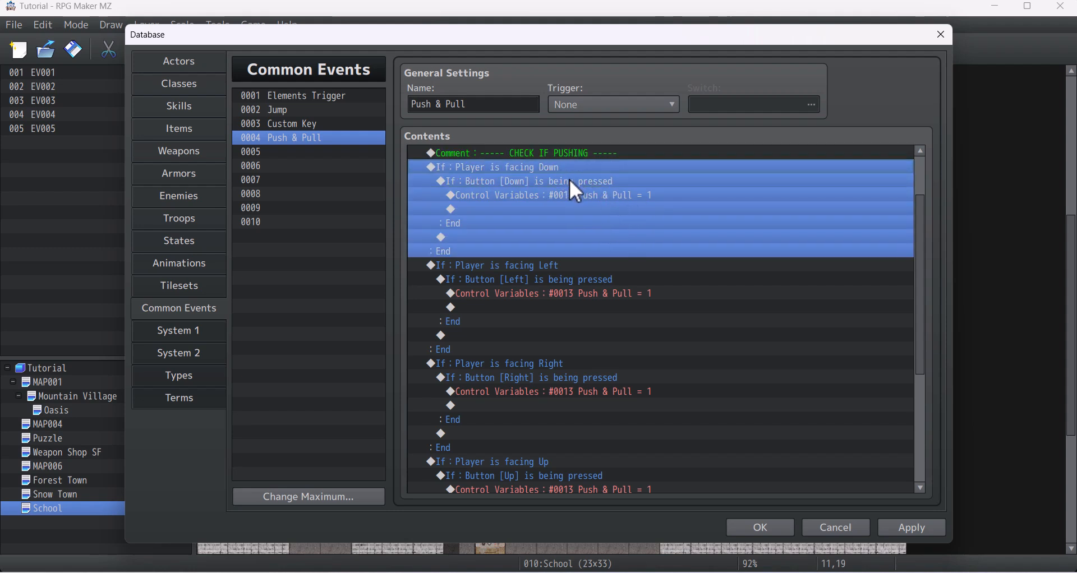
pyautogui.click(570, 181)
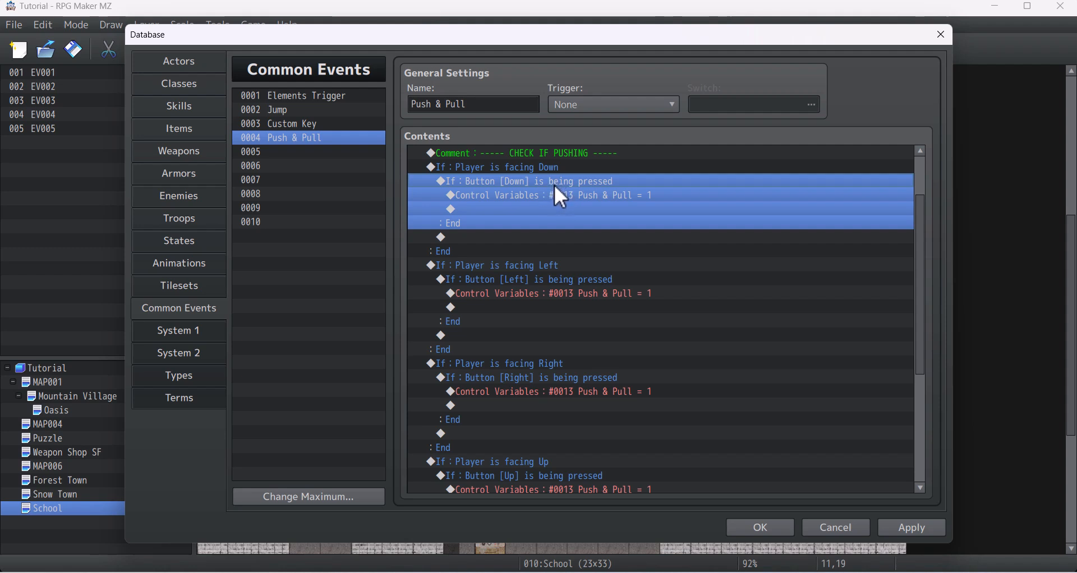
pyautogui.click(551, 167)
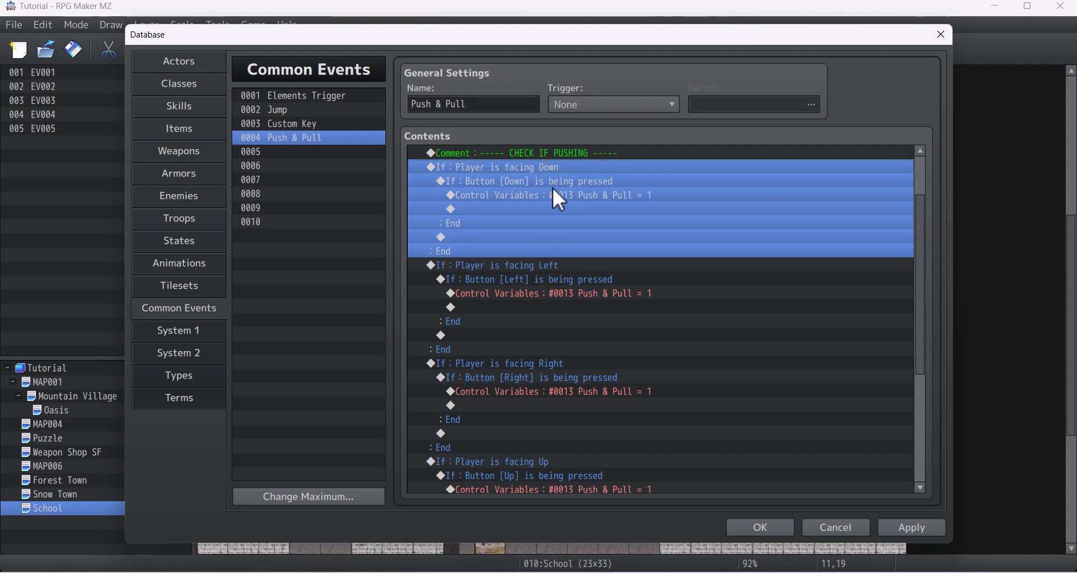
pyautogui.click(518, 180)
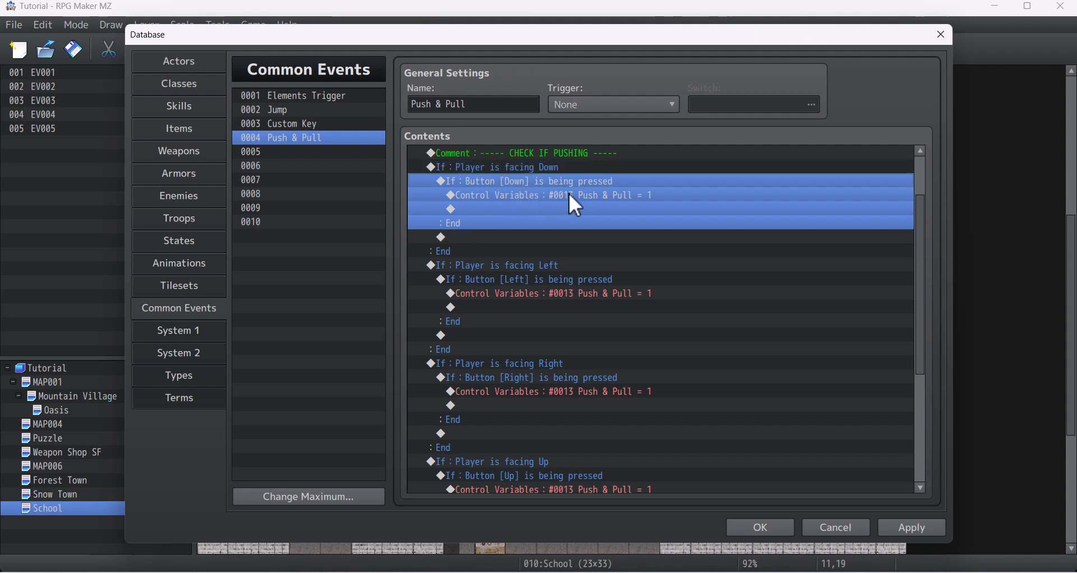
pyautogui.click(619, 195)
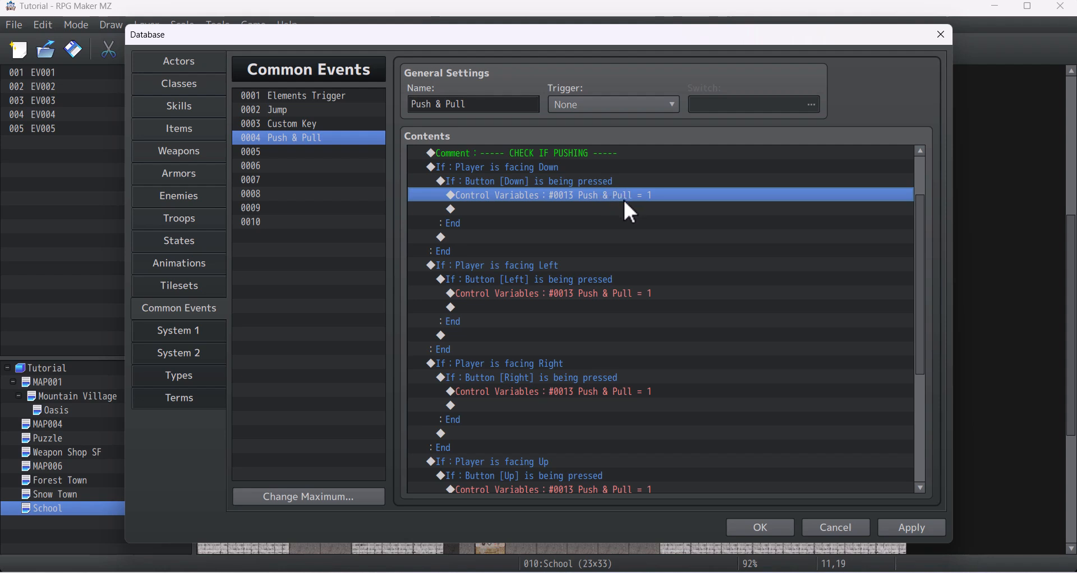
pyautogui.click(608, 155)
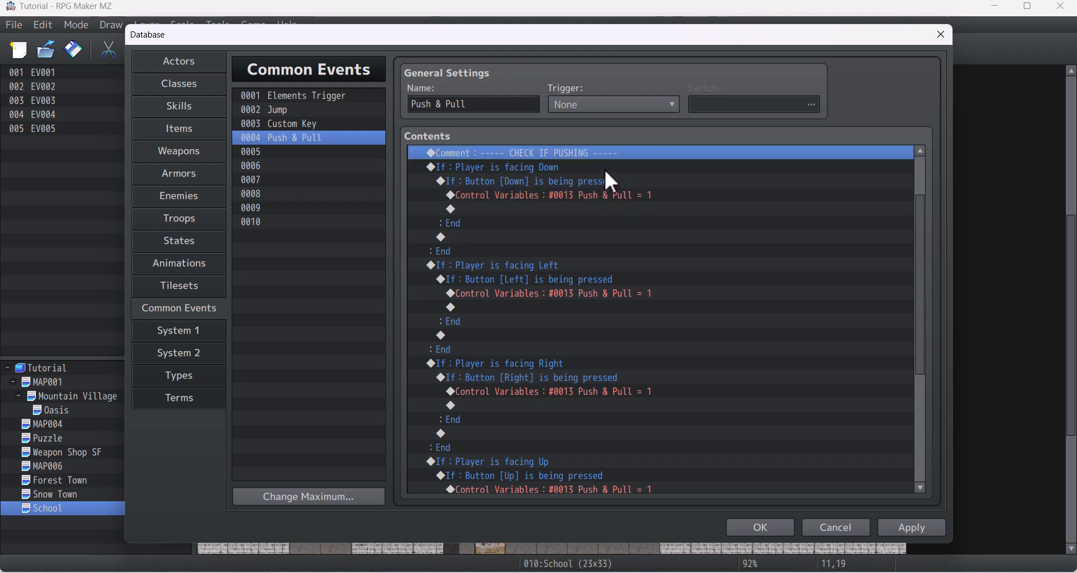
# Copy the four player-facing branches under CHECK IF PUSHING and paste them below the CHECK IF PULLING comment, above the OK button condition
pyautogui.click(606, 168)
pyautogui.scroll(-3, 685, 251)
pyautogui.keyDown('shift'); pyautogui.click(625, 357); pyautogui.keyUp('shift')
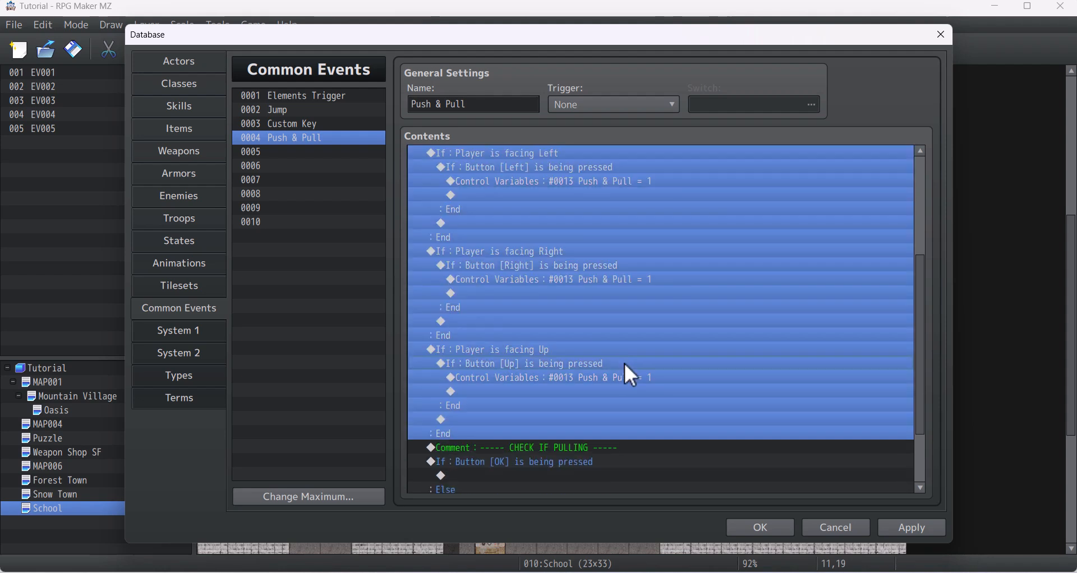
pyautogui.scroll(-2, 625, 365)
pyautogui.click(563, 375)
pyautogui.hotkey('ctrl', 'v')
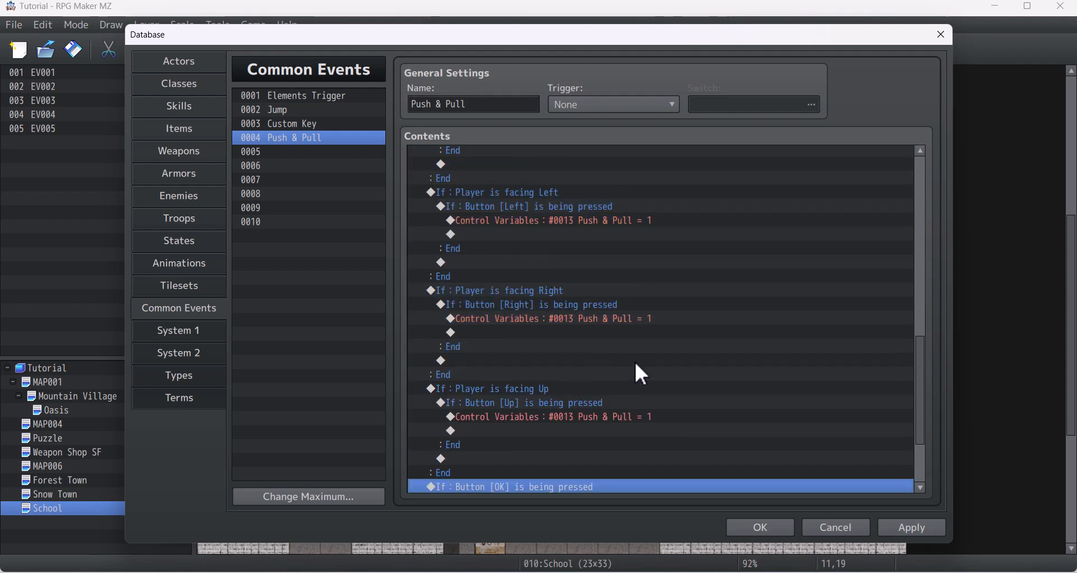
pyautogui.scroll(3, 634, 364)
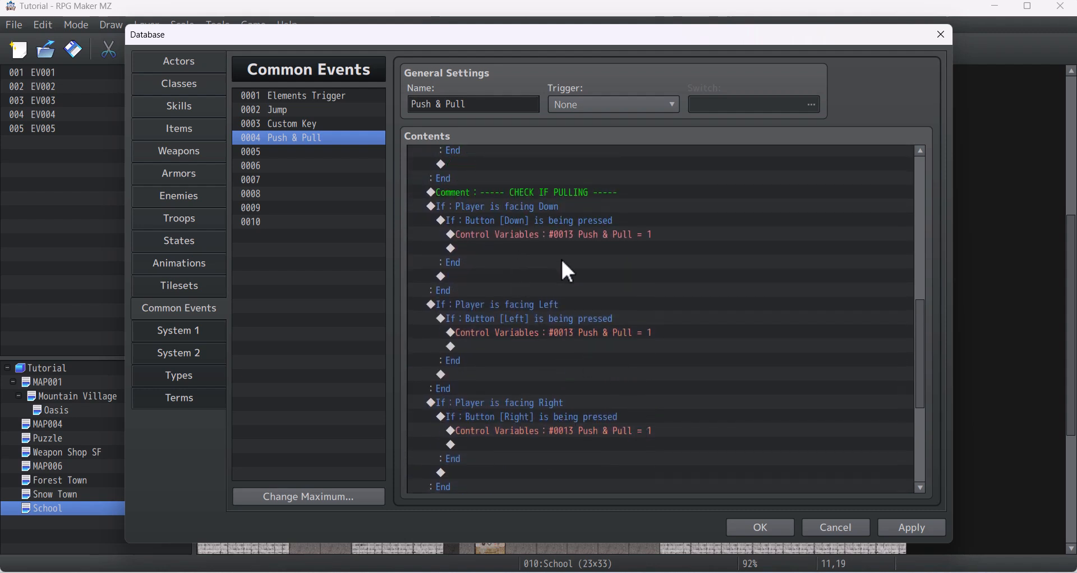
# Change the button condition inside the Player is facing Down branch under CHECK IF PULLING to Up is being pressed
pyautogui.click(556, 222)
pyautogui.click(584, 236)
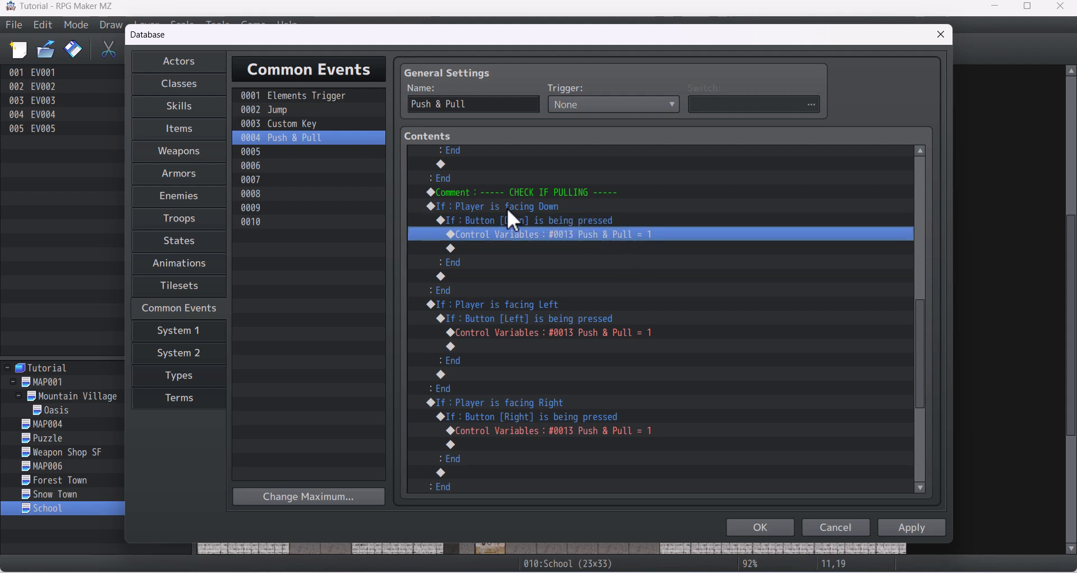
pyautogui.scroll(1, 507, 208)
pyautogui.click(515, 223)
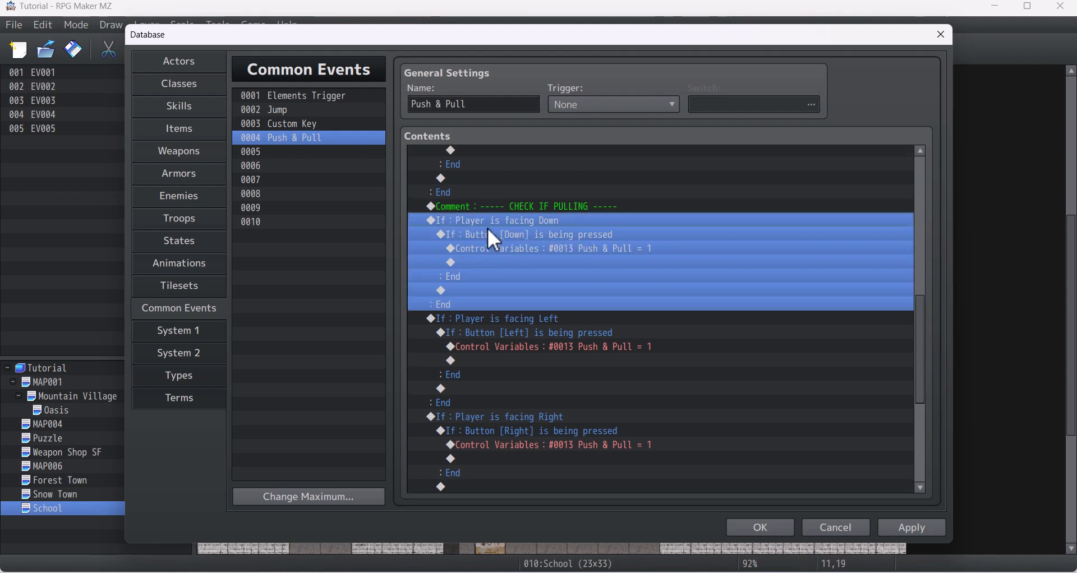
pyautogui.doubleClick(570, 233)
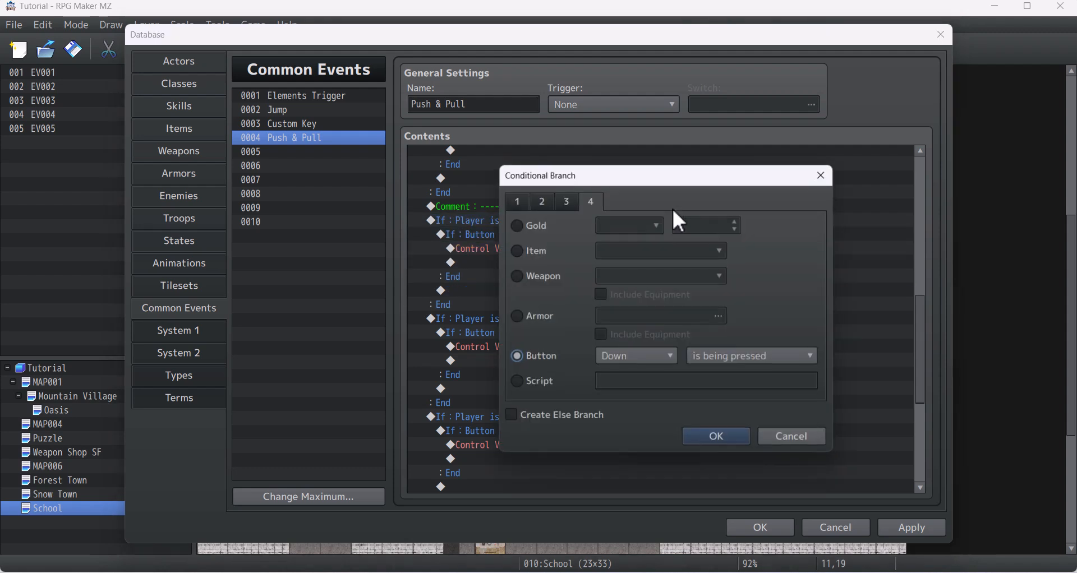
pyautogui.moveTo(659, 183); pyautogui.dragTo(803, 174)
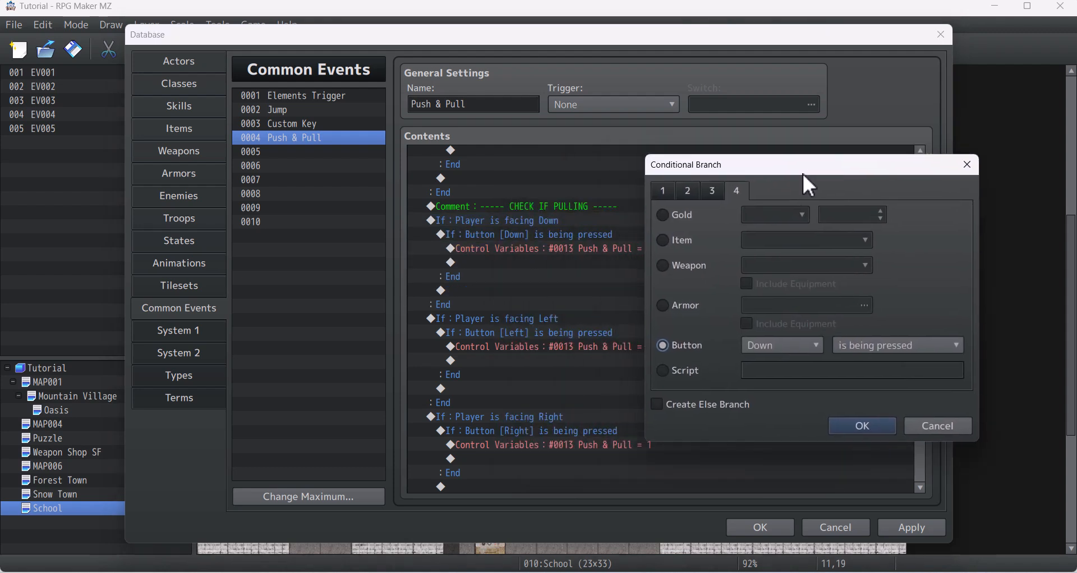
pyautogui.click(810, 343)
pyautogui.click(777, 455)
pyautogui.click(783, 345)
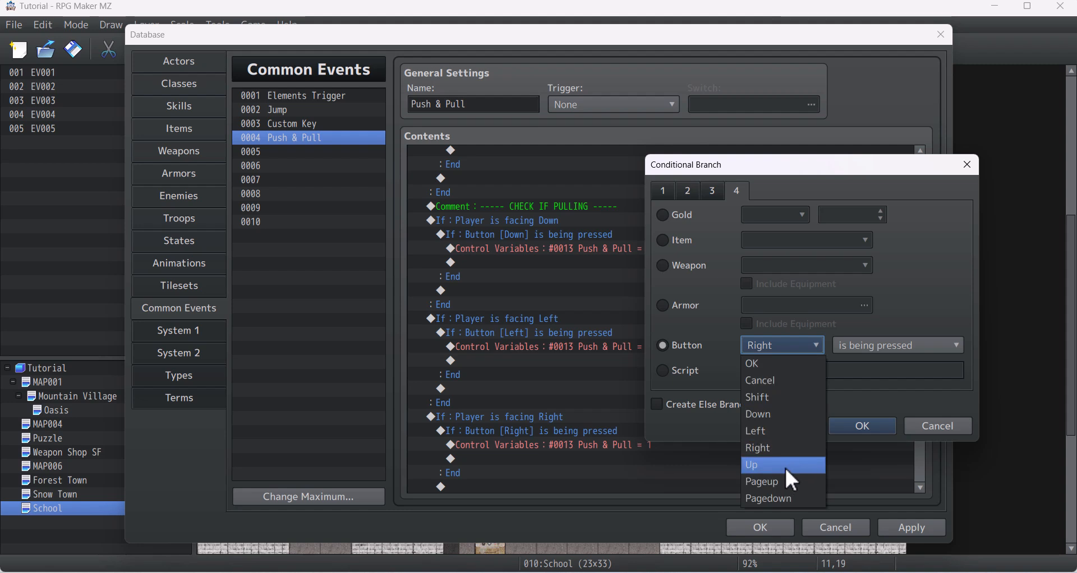
pyautogui.click(785, 465)
pyautogui.click(863, 426)
# Set the Push & Pull variable to 2 in the Player is facing Down branch under CHECK IF PULLING
pyautogui.click(640, 249)
pyautogui.press('Return')
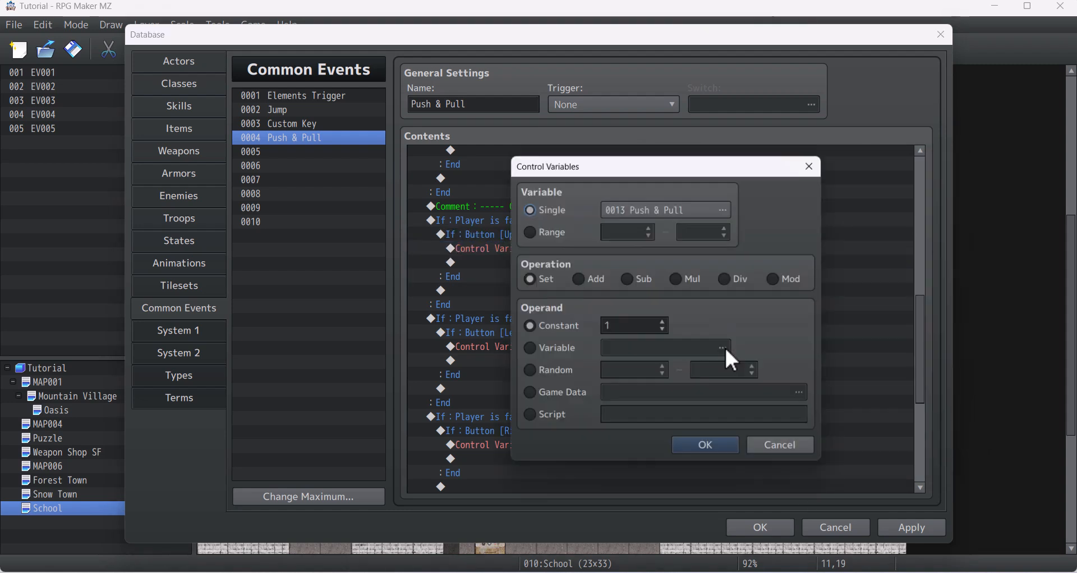
pyautogui.moveTo(640, 169); pyautogui.dragTo(721, 157)
pyautogui.write('2')
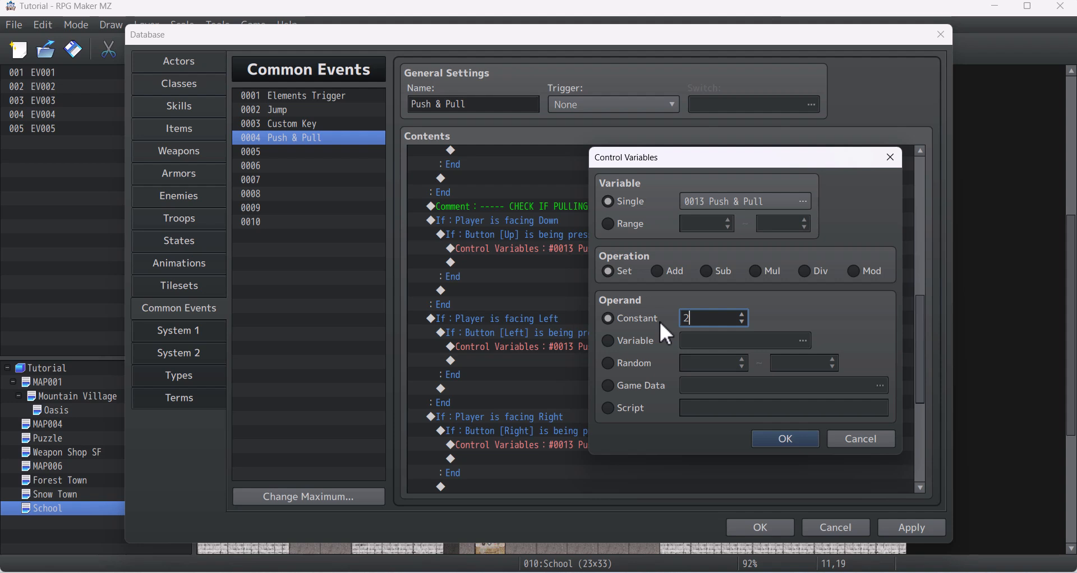
pyautogui.click(786, 439)
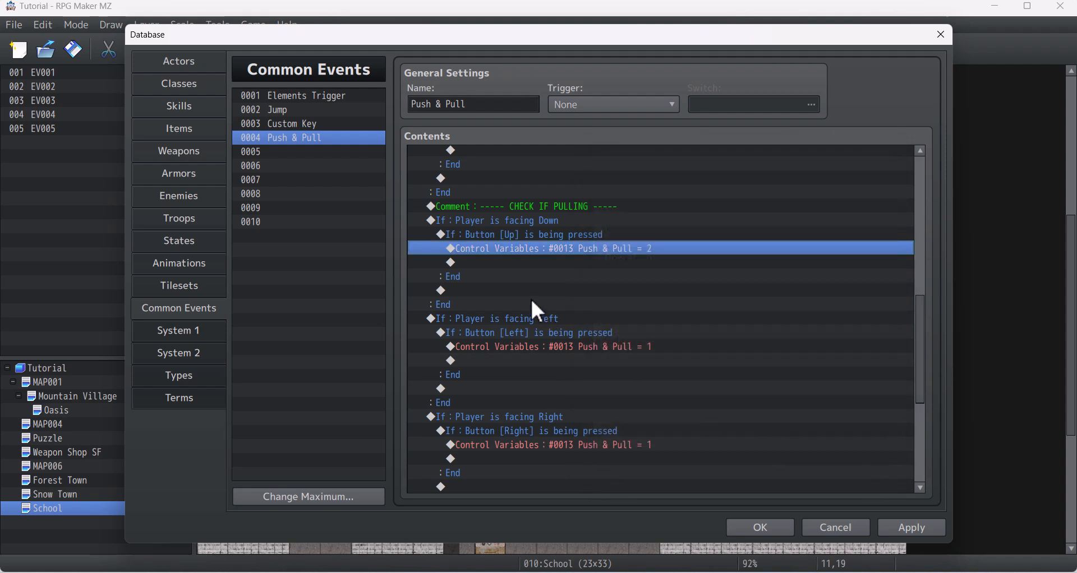
# In the pulling check's Player is facing Left branch, change the button condition to Right and set the Push & Pull variable to 2
pyautogui.click(553, 317)
pyautogui.scroll(-1, 554, 303)
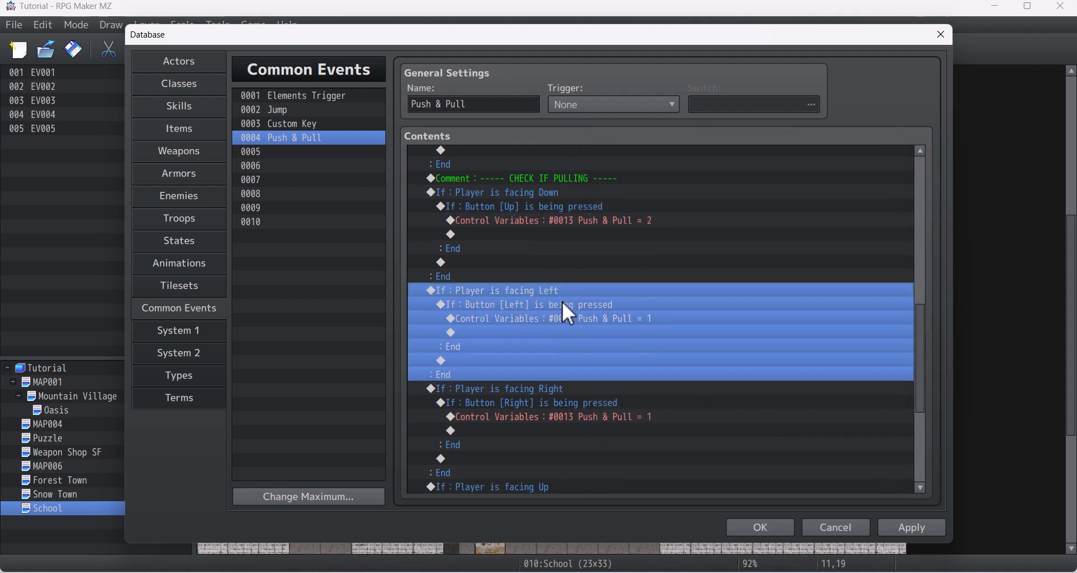
pyautogui.doubleClick(566, 306)
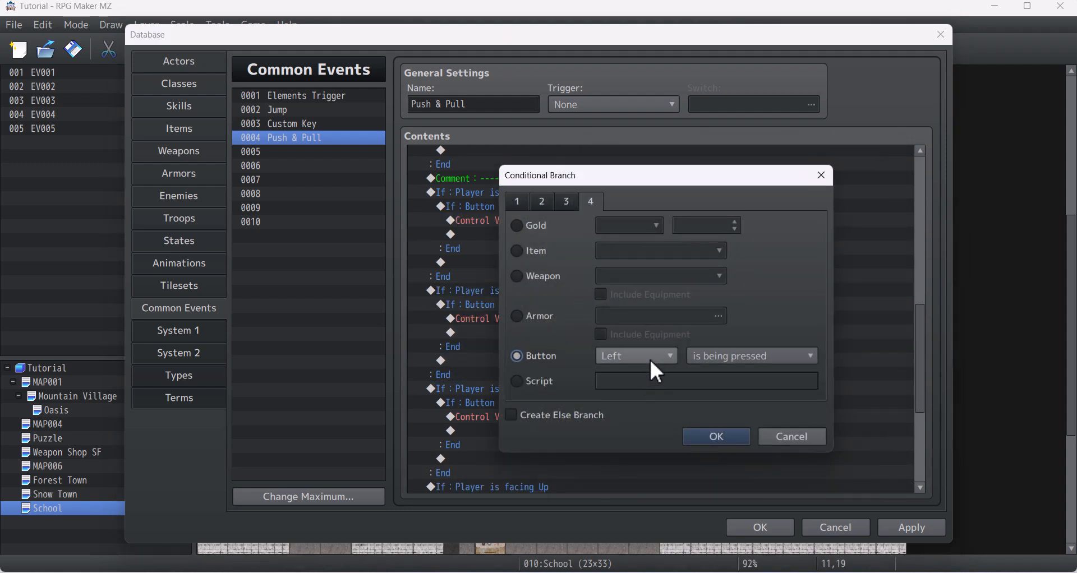
pyautogui.click(636, 357)
pyautogui.click(645, 455)
pyautogui.click(716, 437)
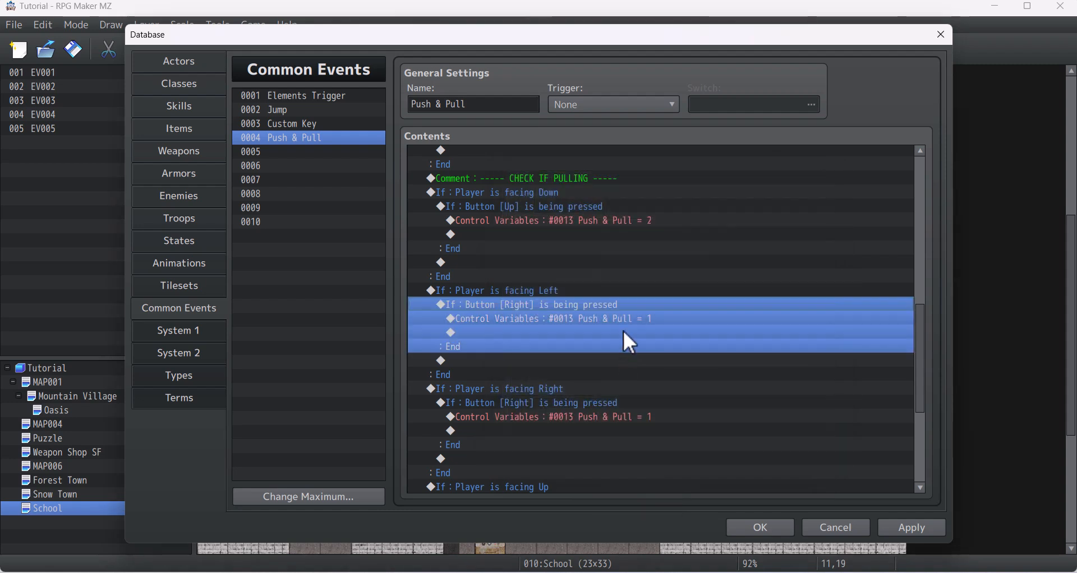
pyautogui.doubleClick(629, 320)
pyautogui.write('2')
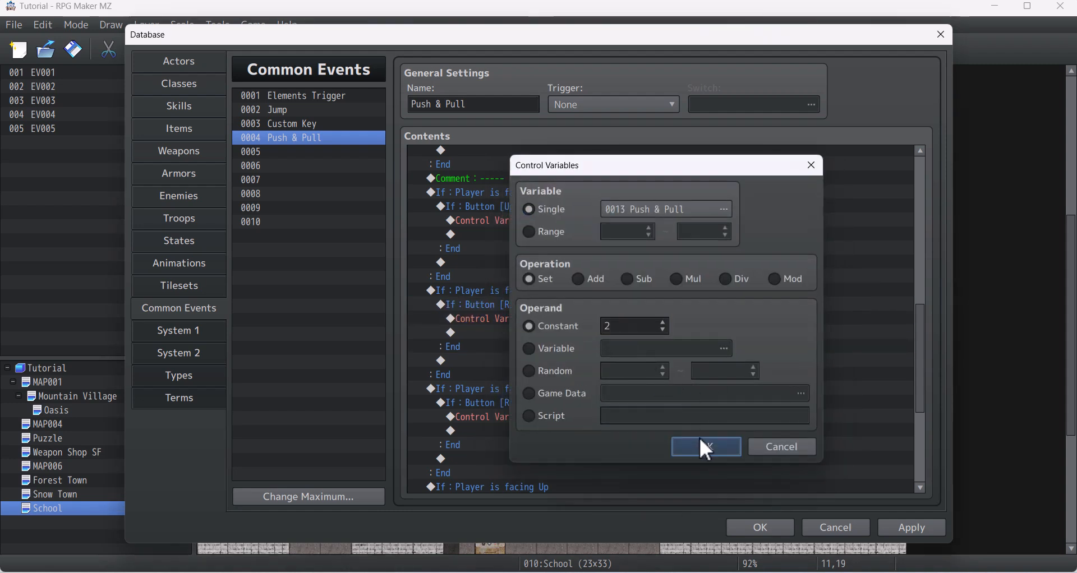
pyautogui.click(707, 447)
# In the pulling check's Player is facing Right branch, change the button condition to Left and set the Push & Pull variable to 2
pyautogui.click(556, 335)
pyautogui.scroll(-1, 547, 330)
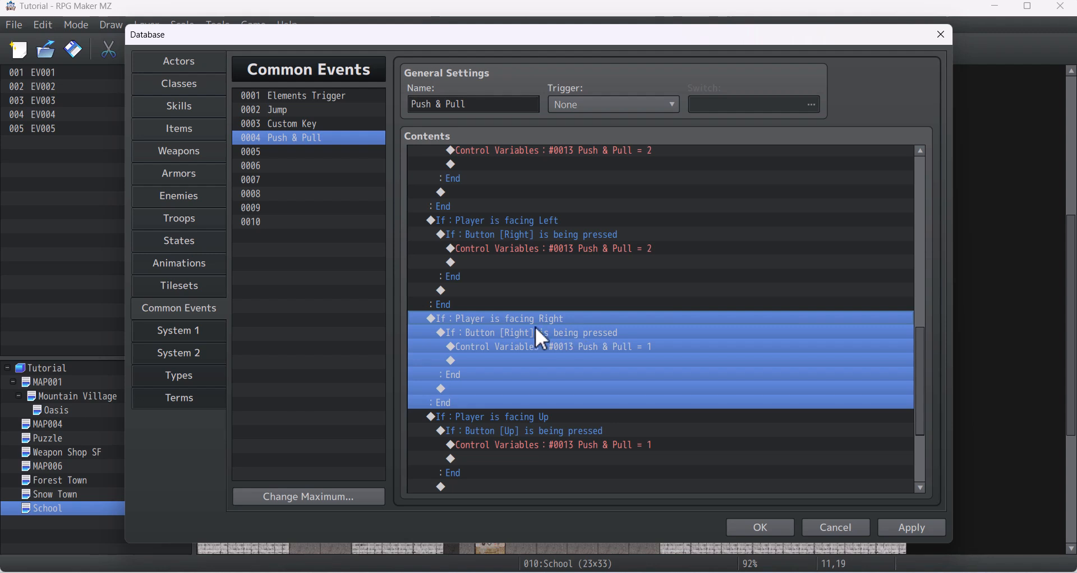
pyautogui.click(564, 333)
pyautogui.doubleClick(570, 333)
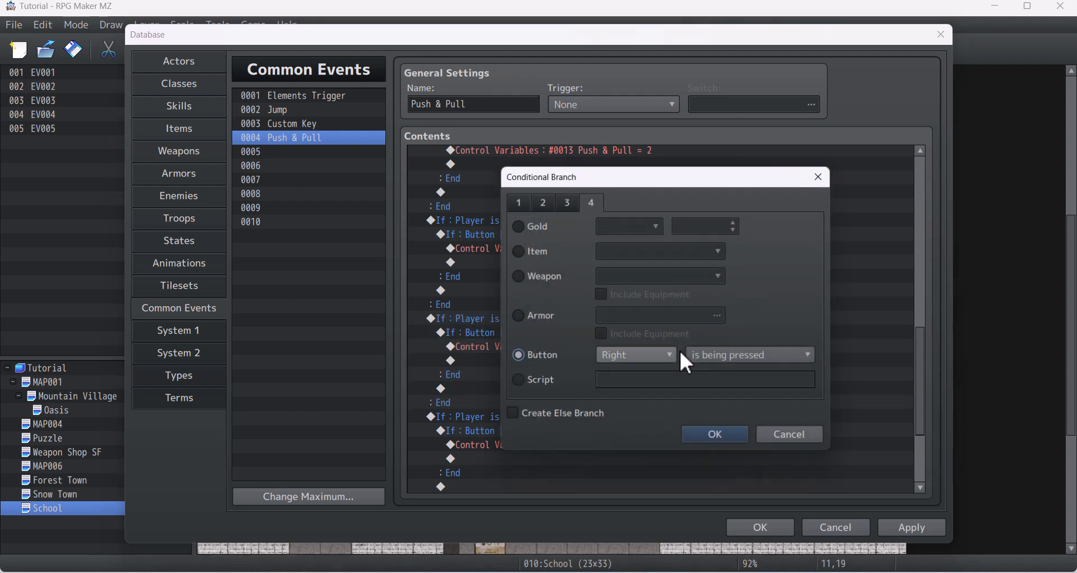
pyautogui.click(651, 357)
pyautogui.click(611, 442)
pyautogui.click(717, 437)
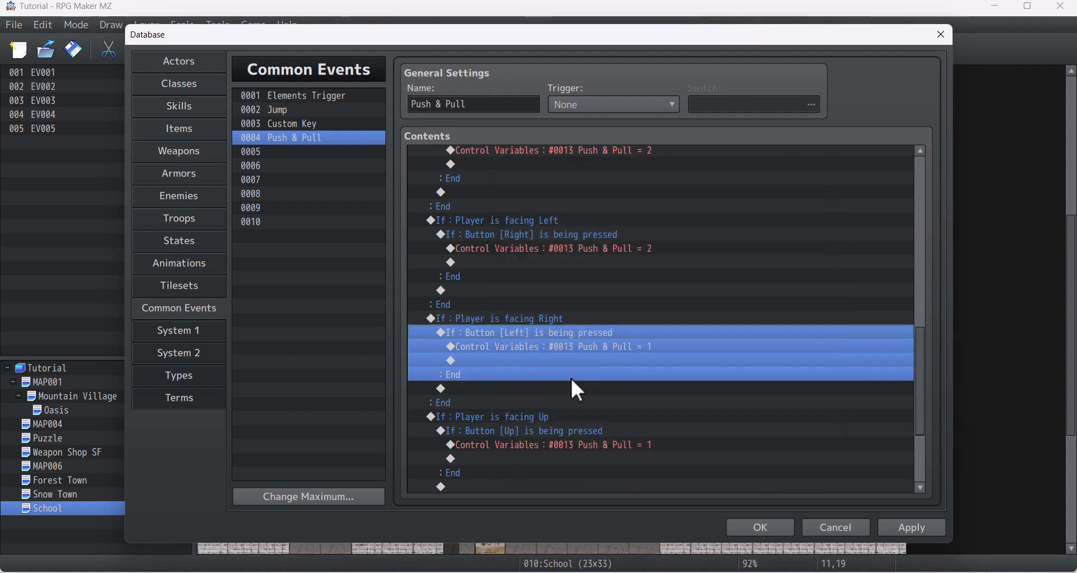
pyautogui.click(584, 348)
pyautogui.doubleClick(584, 348)
pyautogui.write('2')
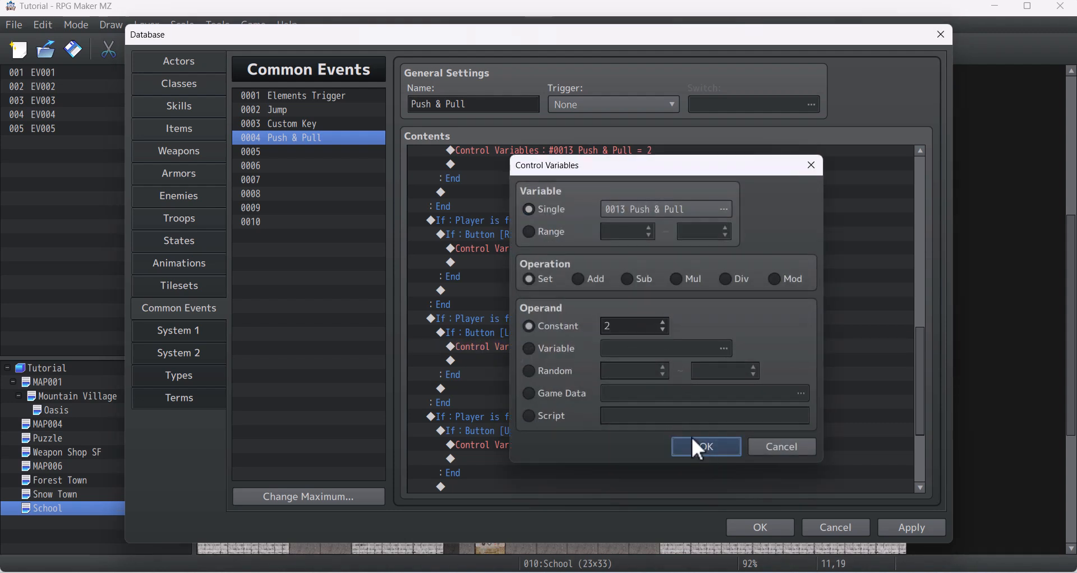
pyautogui.click(707, 447)
# In the pulling check's Player is facing Up branch, change the button condition to Down and set the Push & Pull variable to 2
pyautogui.scroll(-1, 553, 409)
pyautogui.click(551, 362)
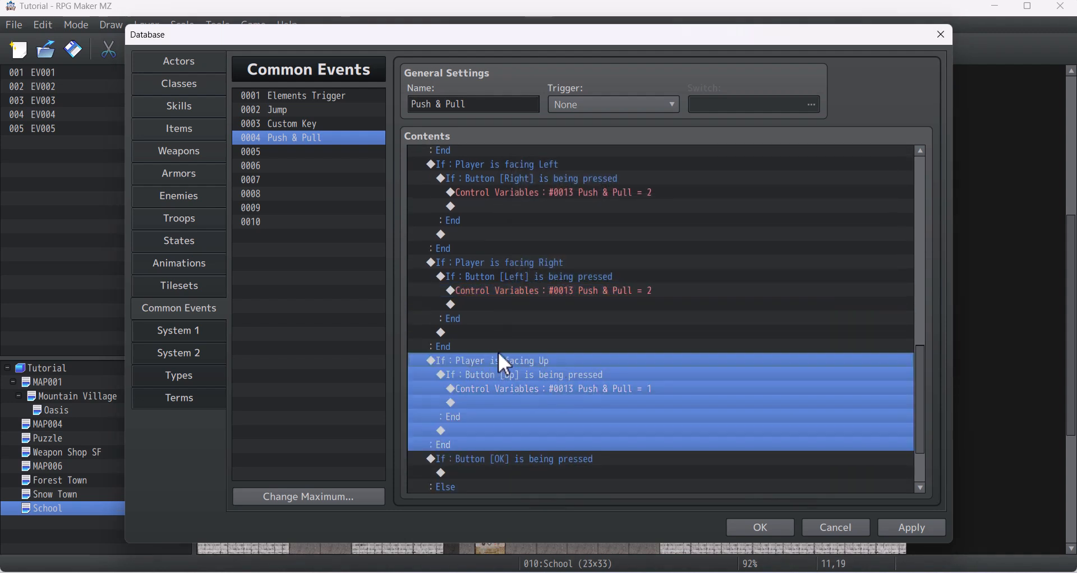
pyautogui.doubleClick(554, 374)
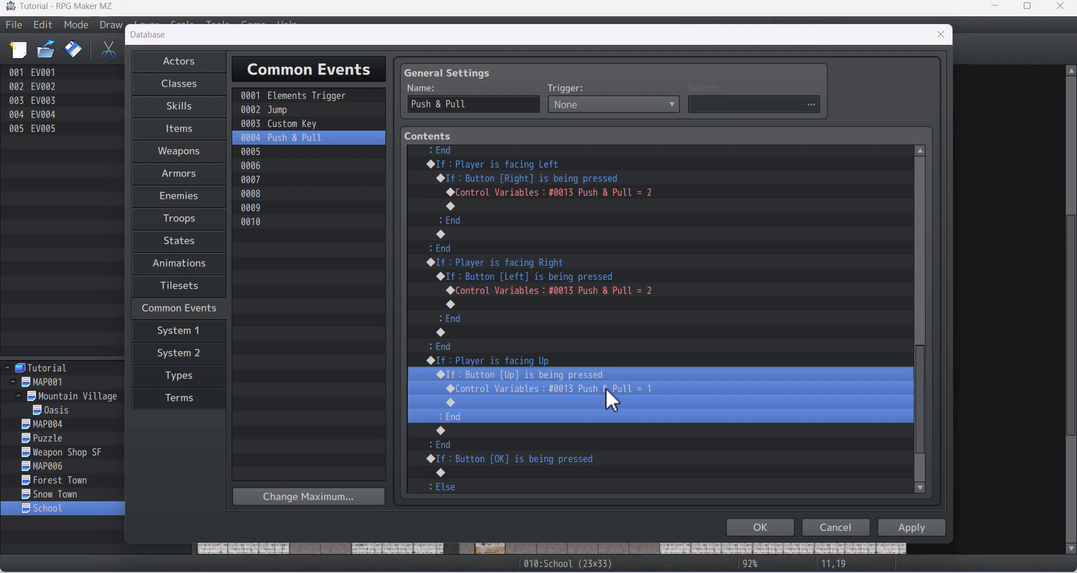
pyautogui.click(651, 356)
pyautogui.click(659, 426)
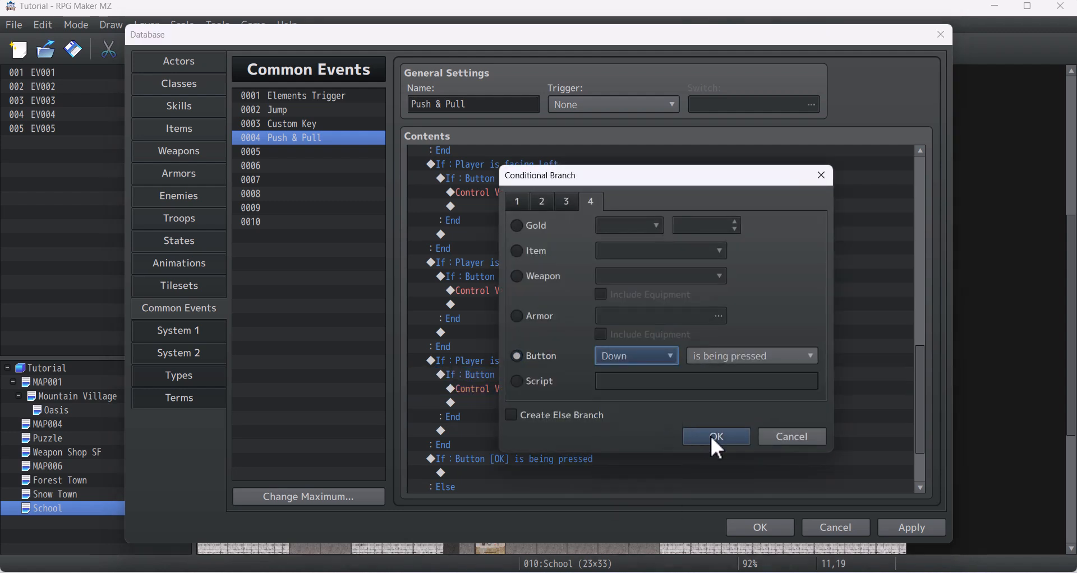
pyautogui.click(712, 437)
pyautogui.click(623, 392)
pyautogui.doubleClick(624, 393)
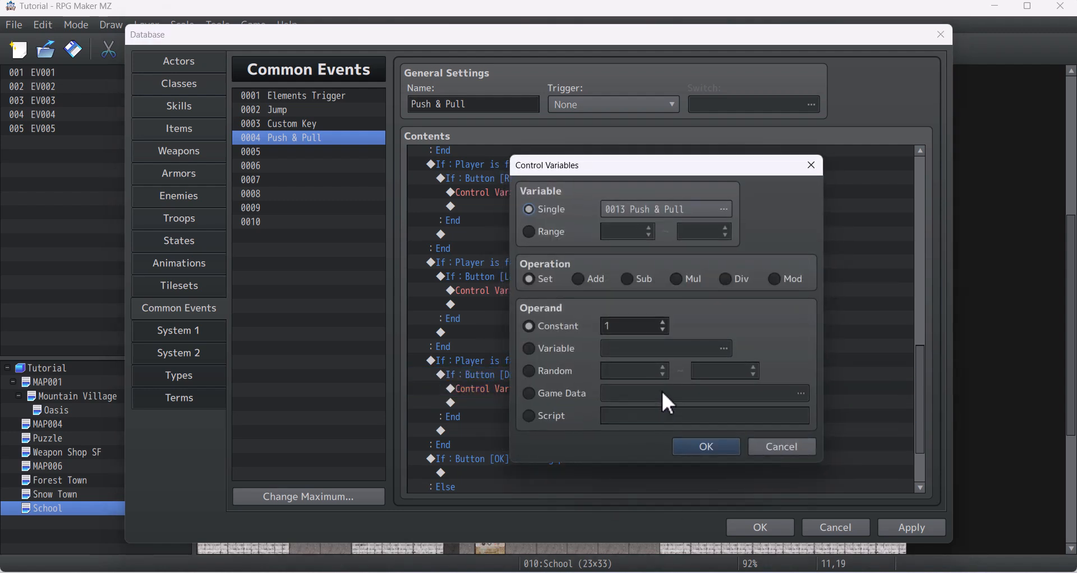
pyautogui.doubleClick(631, 327)
pyautogui.write('2')
pyautogui.click(705, 447)
# Review the button conditions and Push & Pull values throughout the pulling and pushing branches of the common event
pyautogui.scroll(2, 617, 381)
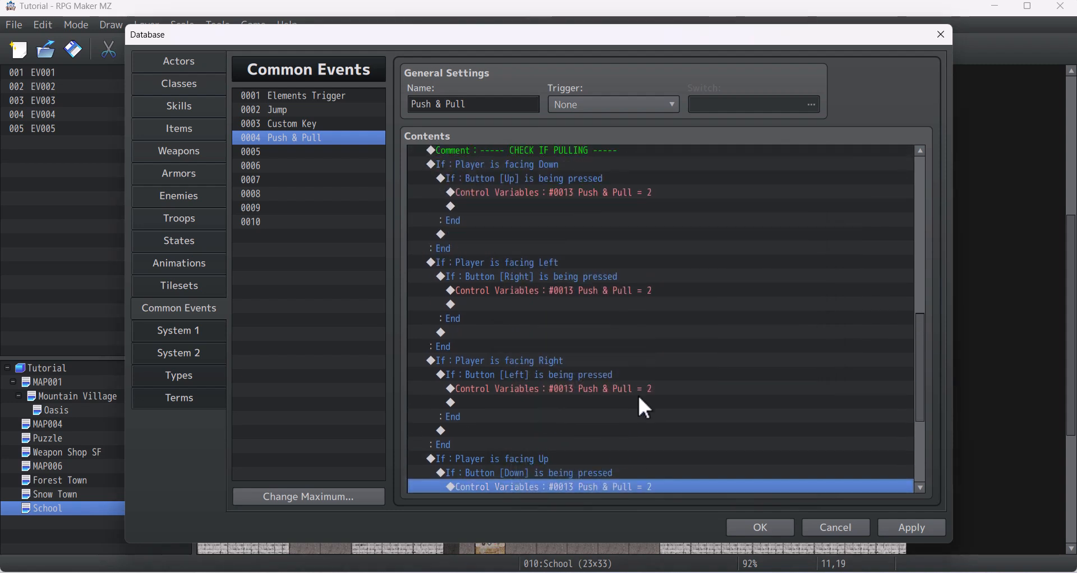
pyautogui.scroll(-2, 722, 341)
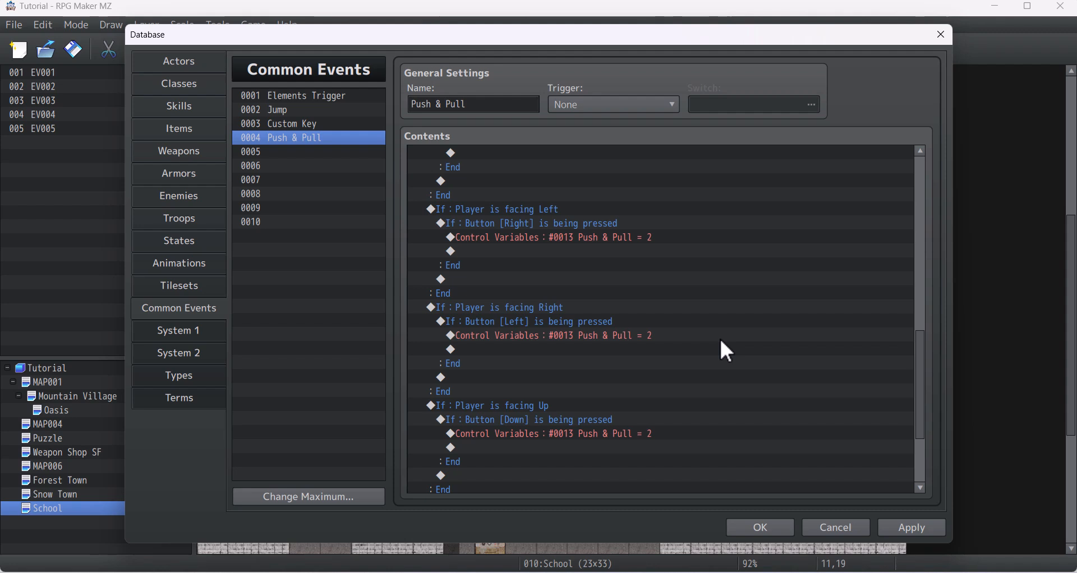
pyautogui.scroll(5, 721, 341)
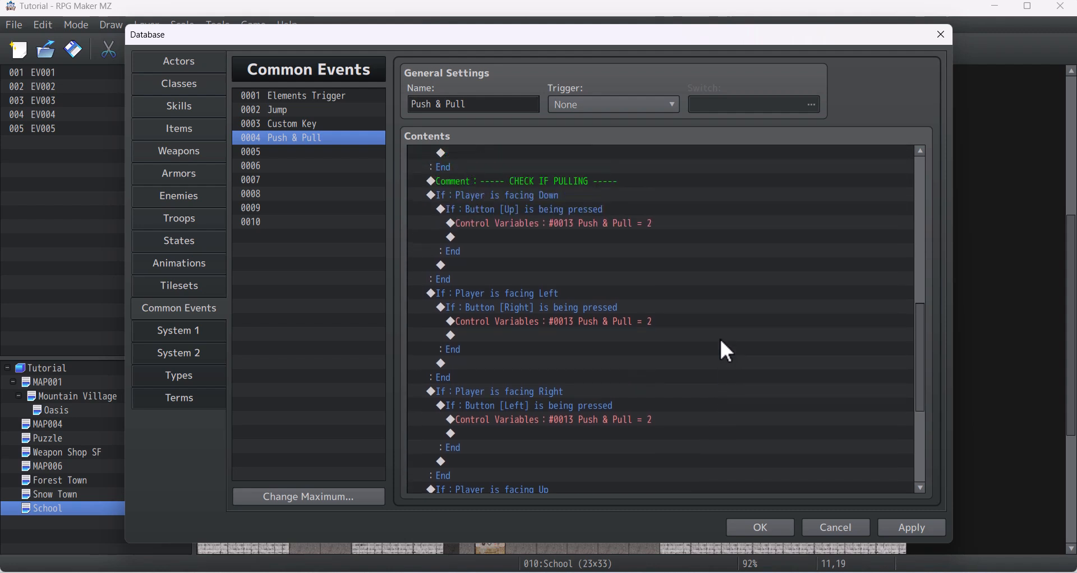
pyautogui.scroll(7, 720, 341)
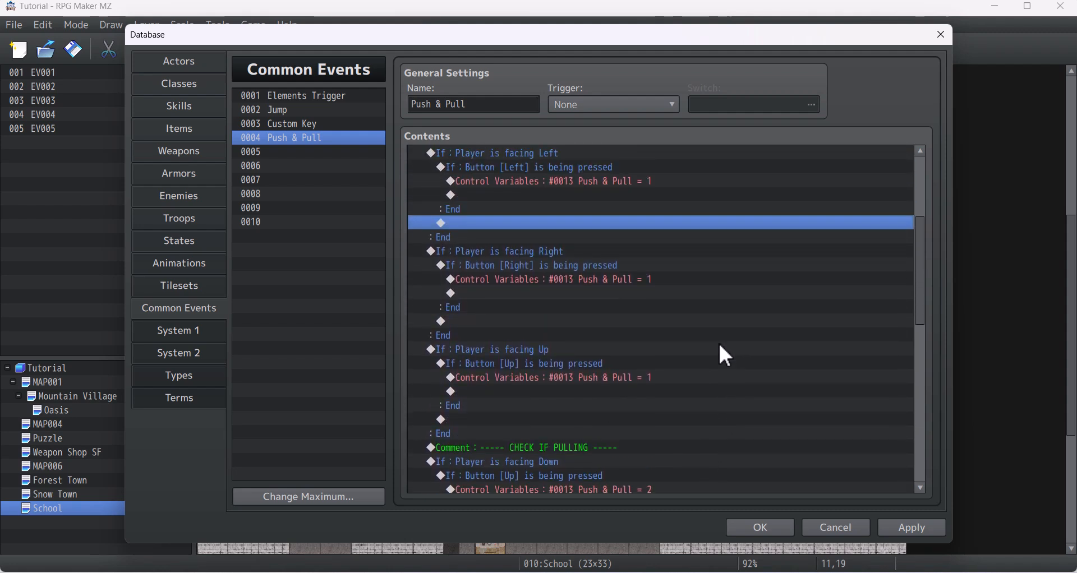
pyautogui.scroll(1, 720, 292)
pyautogui.click(696, 223)
pyautogui.scroll(2, 695, 225)
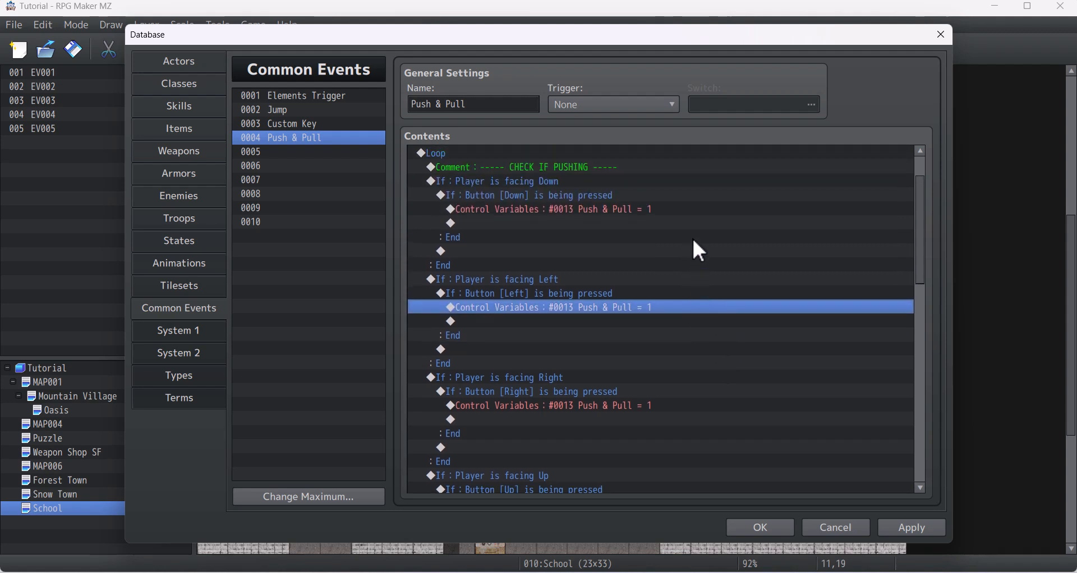
pyautogui.scroll(2, 694, 241)
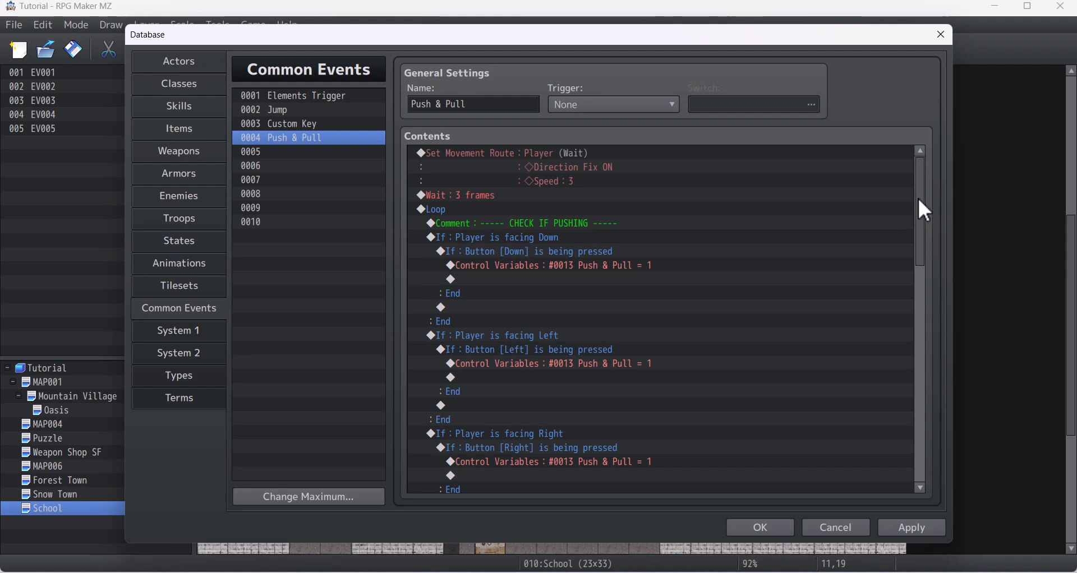
# Insert the comment "--- MOVEMENT ---" above the OK button condition near the end of the loop
pyautogui.moveTo(918, 196); pyautogui.dragTo(917, 412)
pyautogui.click(911, 419)
pyautogui.scroll(-1, 913, 435)
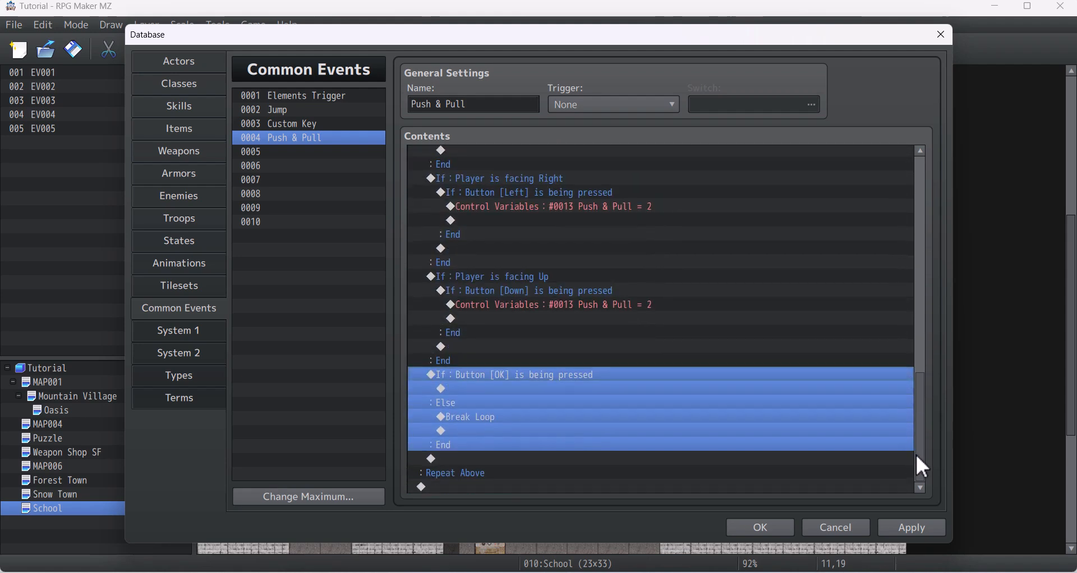
pyautogui.click(548, 318)
pyautogui.click(539, 376)
pyautogui.doubleClick(552, 389)
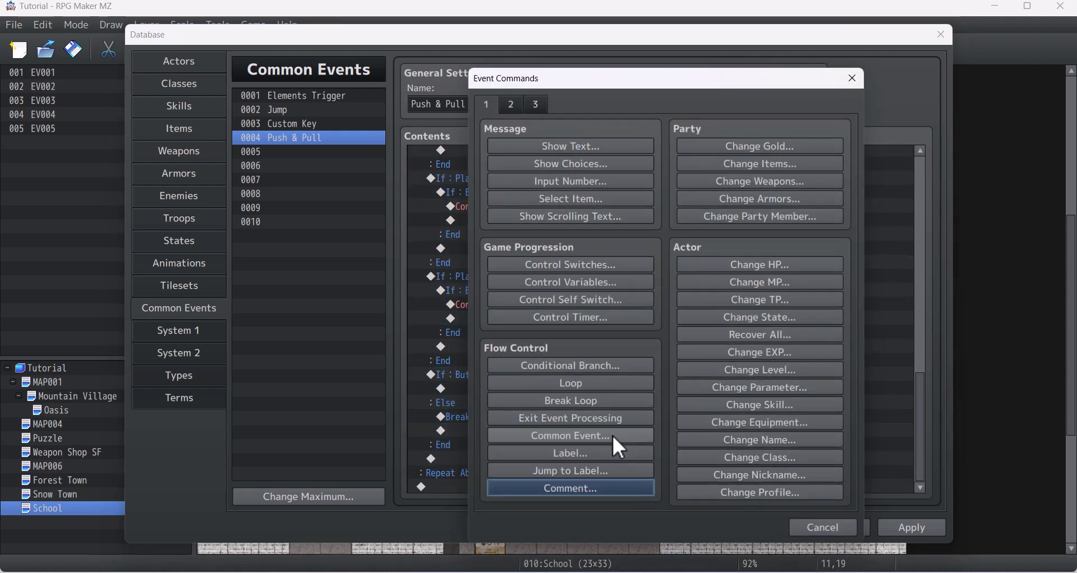
pyautogui.click(601, 489)
pyautogui.write('---')
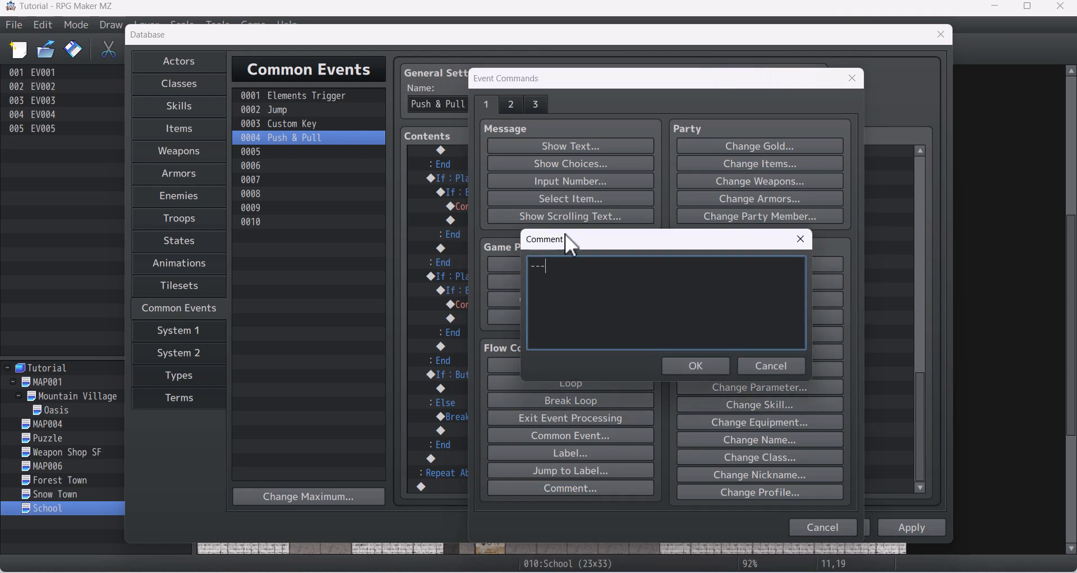
pyautogui.write(' MOVEMENT ---')
pyautogui.click(676, 368)
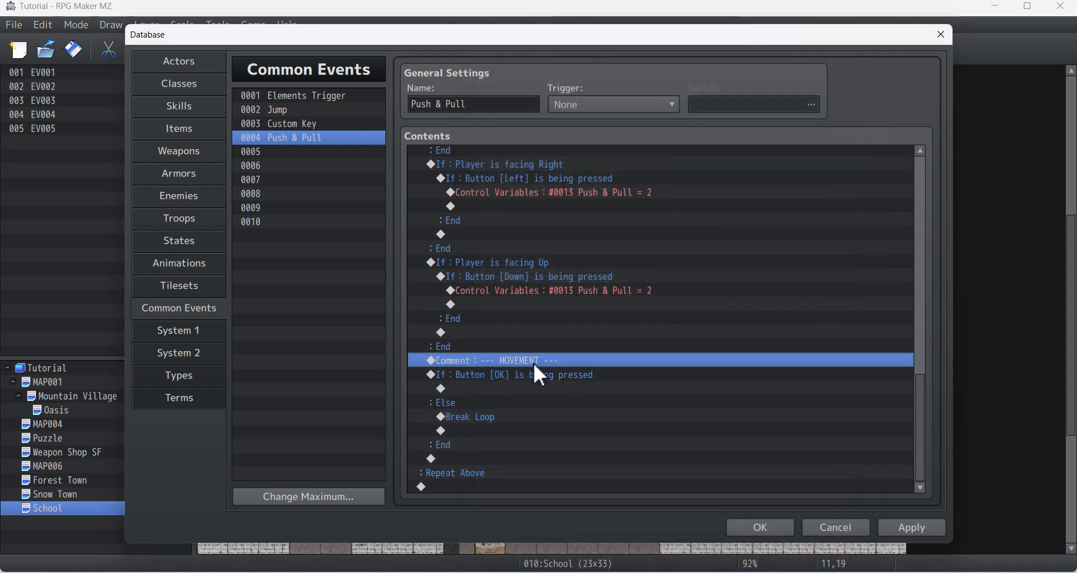
# Copy the MOVEMENT comment and paste a duplicate directly above the OK button condition
pyautogui.click(469, 381)
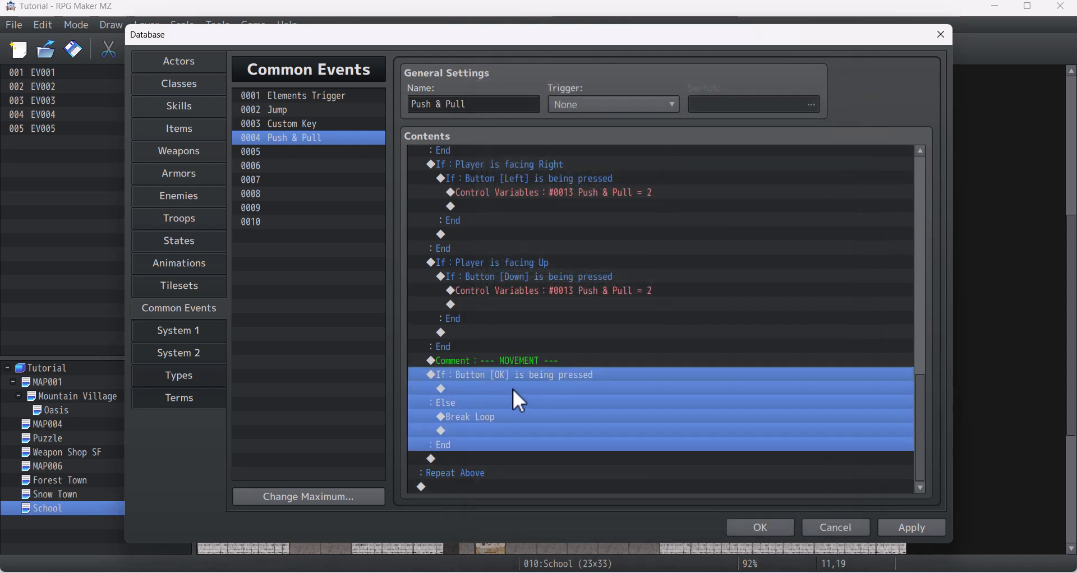
pyautogui.click(536, 364)
pyautogui.click(512, 375)
pyautogui.hotkey('ctrl', 'v')
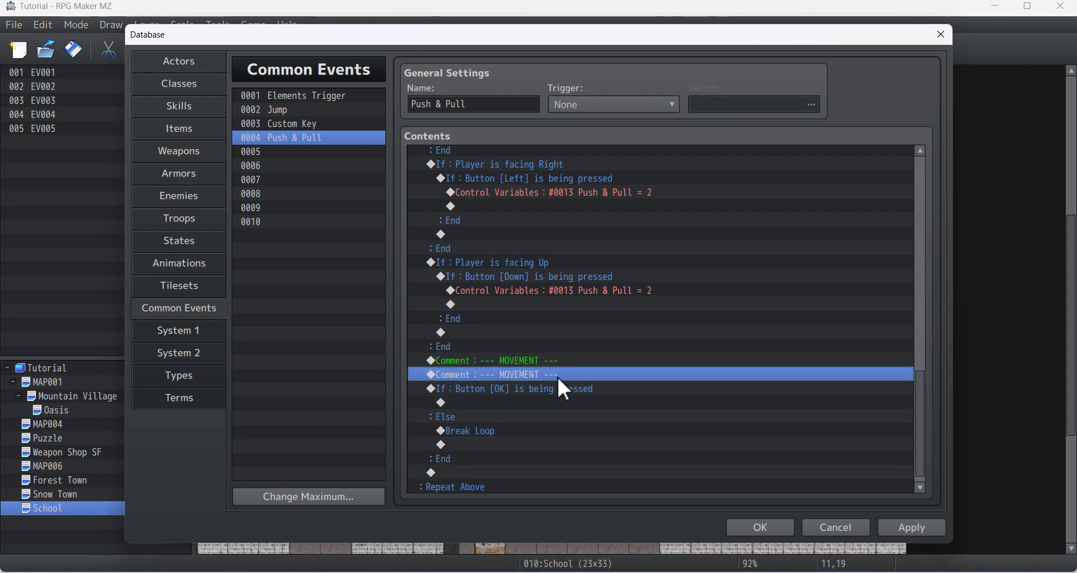
# Change the duplicated MOVEMENT comment above the OK button condition to "--- LOOP FLOW ---"
pyautogui.doubleClick(557, 375)
pyautogui.moveTo(589, 271); pyautogui.dragTo(553, 269)
pyautogui.write('FLOW ---')
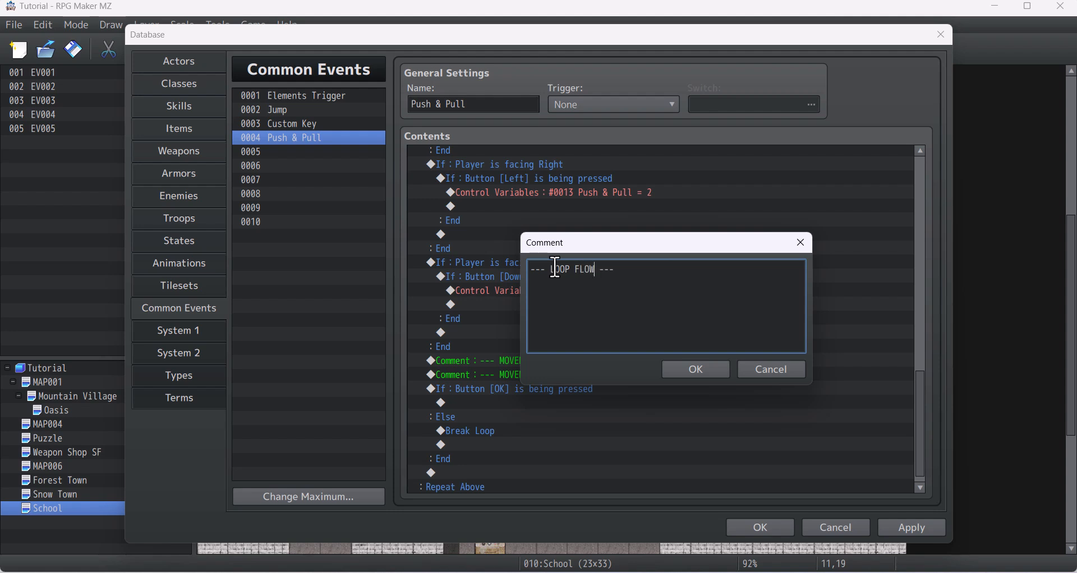
pyautogui.click(696, 369)
pyautogui.click(506, 335)
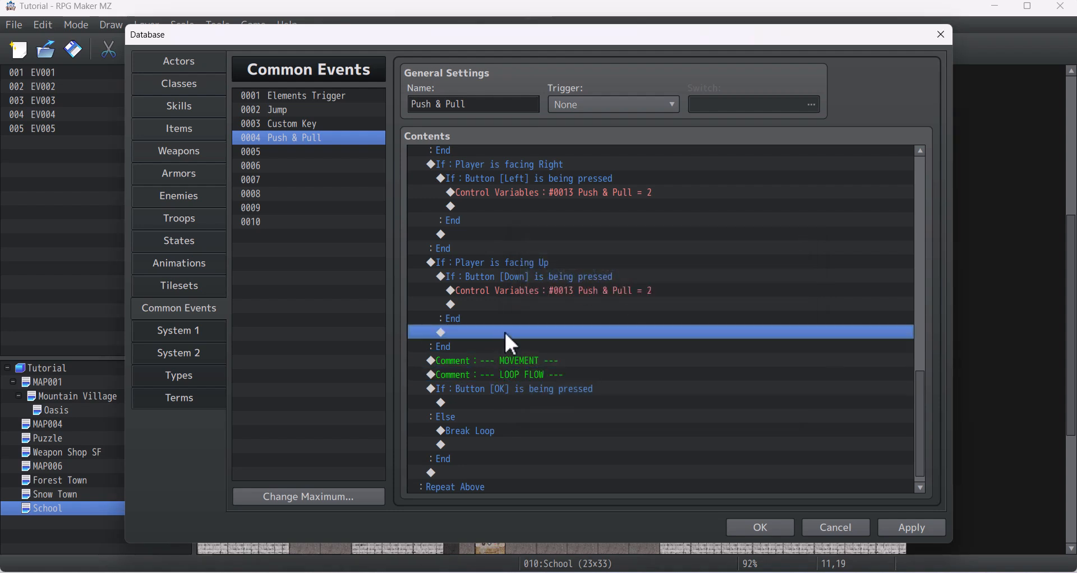
# Insert a conditional branch between the MOVEMENT and LOOP FLOW comments that checks whether variable 0013 Push & Pull equals 1
pyautogui.click(544, 362)
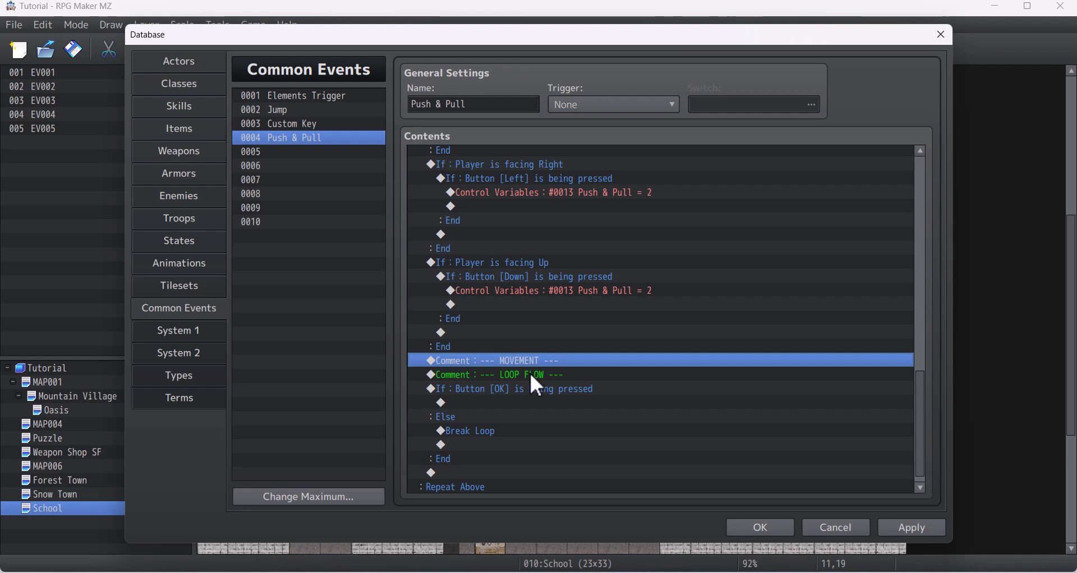
pyautogui.doubleClick(541, 374)
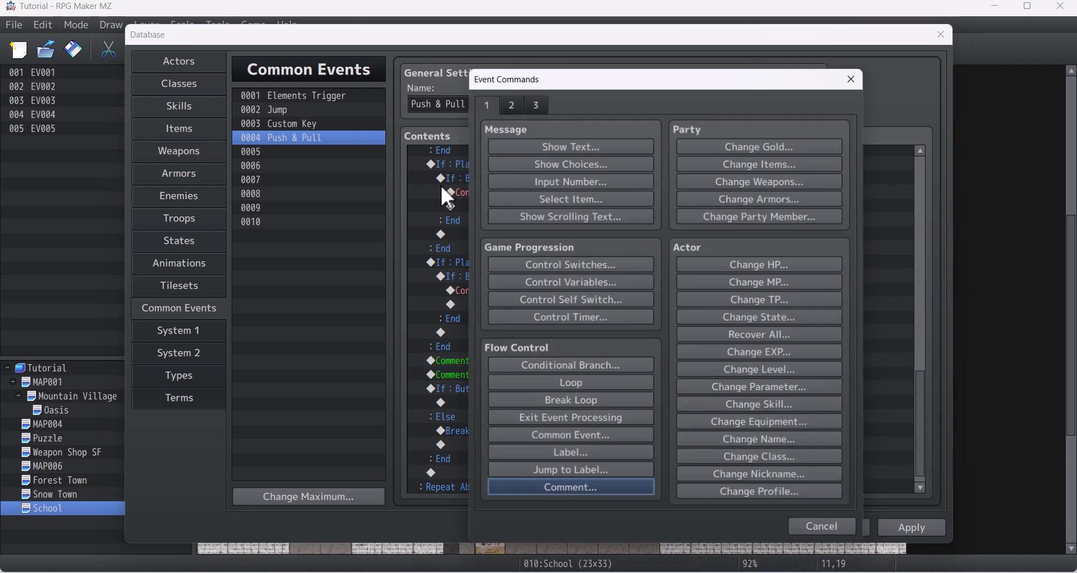
pyautogui.click(570, 363)
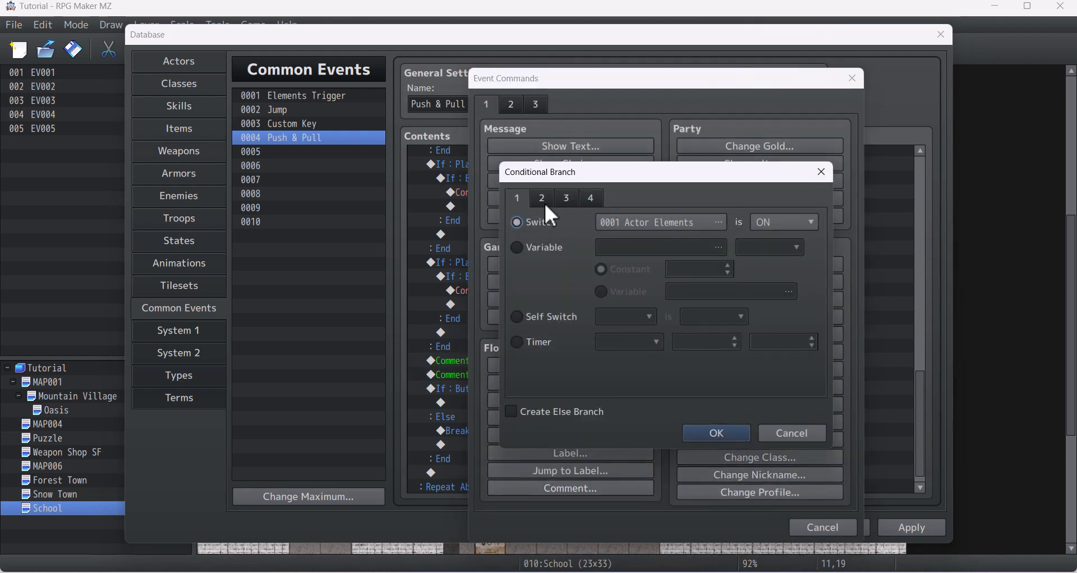
pyautogui.click(539, 248)
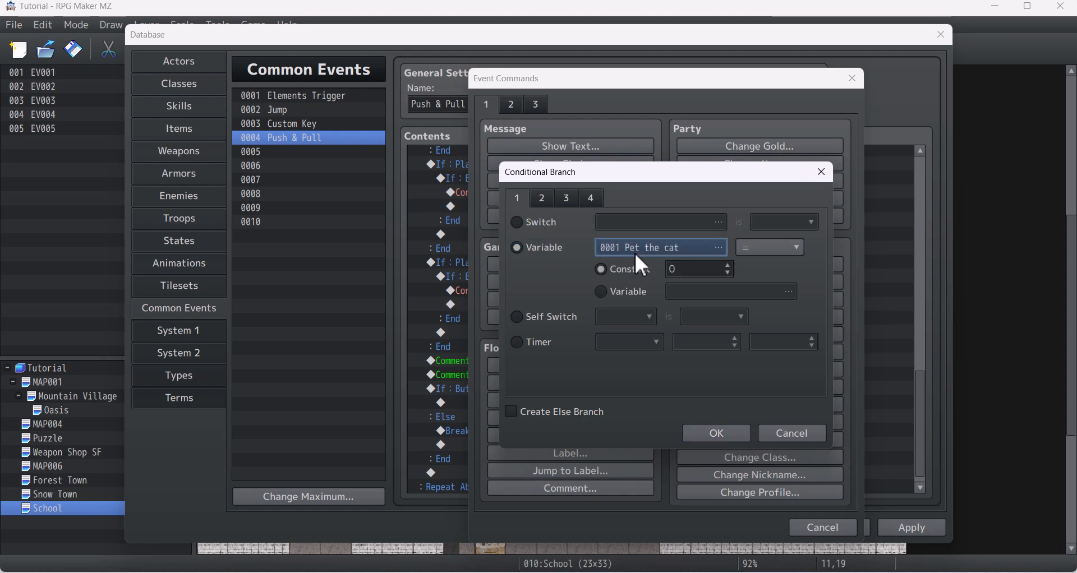
pyautogui.click(634, 251)
pyautogui.click(739, 323)
pyautogui.doubleClick(728, 321)
pyautogui.doubleClick(676, 270)
pyautogui.write('1')
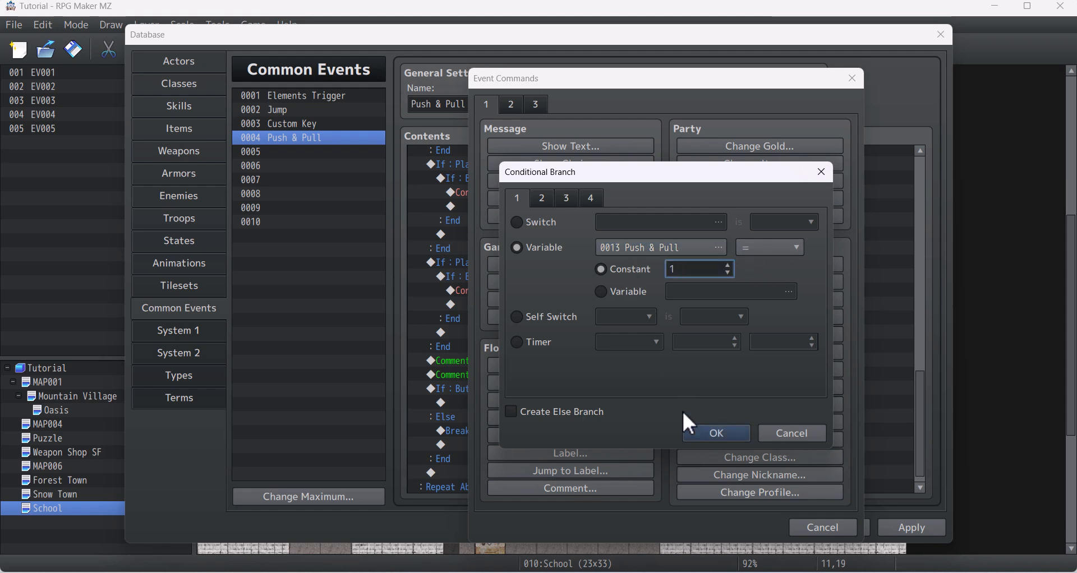
pyautogui.click(710, 432)
# Duplicate the Push & Pull = 1 branch directly below itself and set the copy's constant to 2
pyautogui.click(507, 375)
pyautogui.hotkey('ctrl', 'c')
pyautogui.scroll(-1, 510, 393)
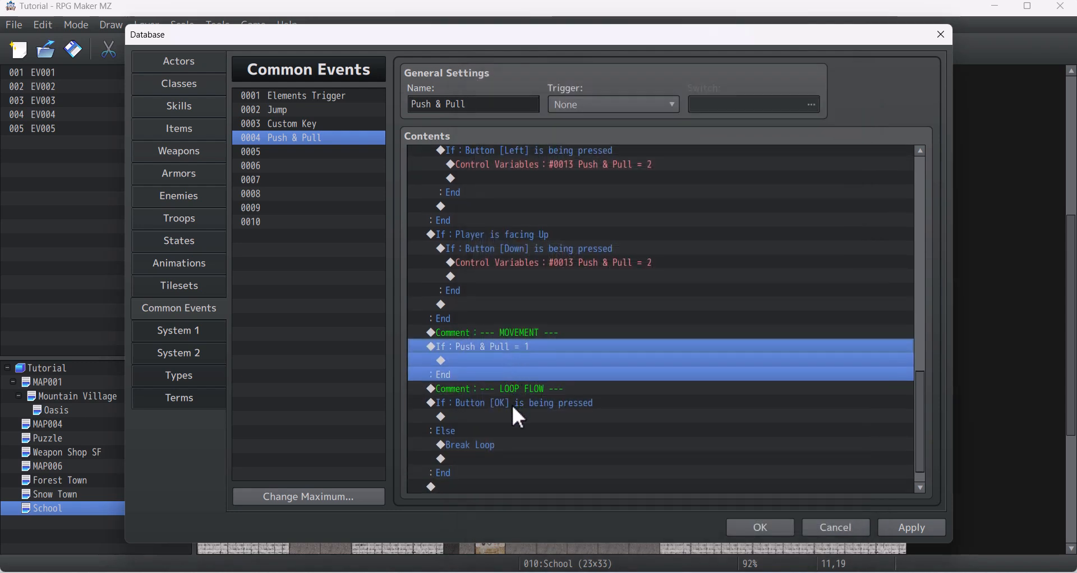
pyautogui.click(510, 384)
pyautogui.hotkey('ctrl', 'v')
pyautogui.doubleClick(533, 391)
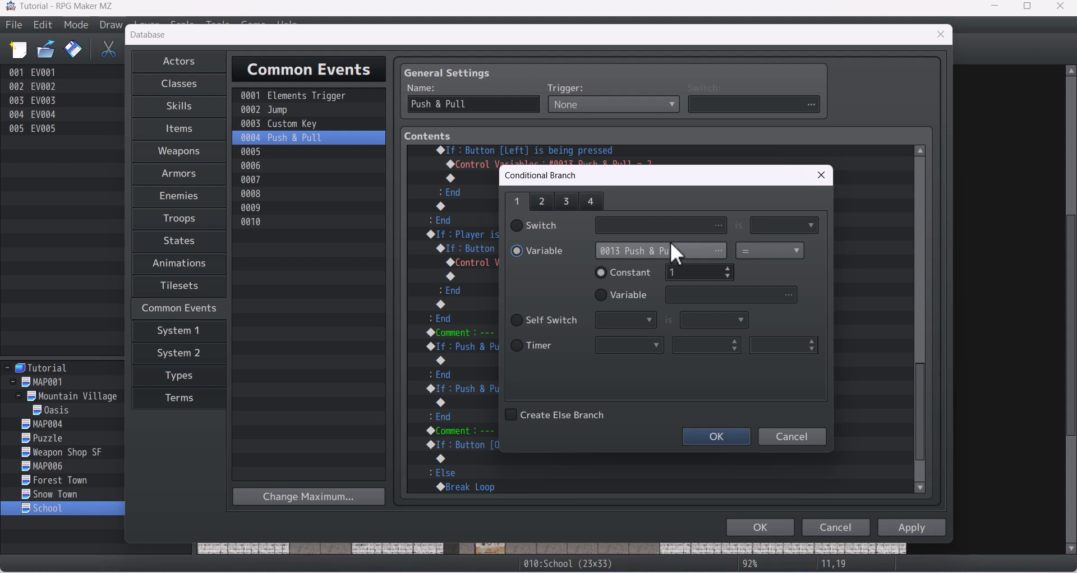
pyautogui.click(729, 270)
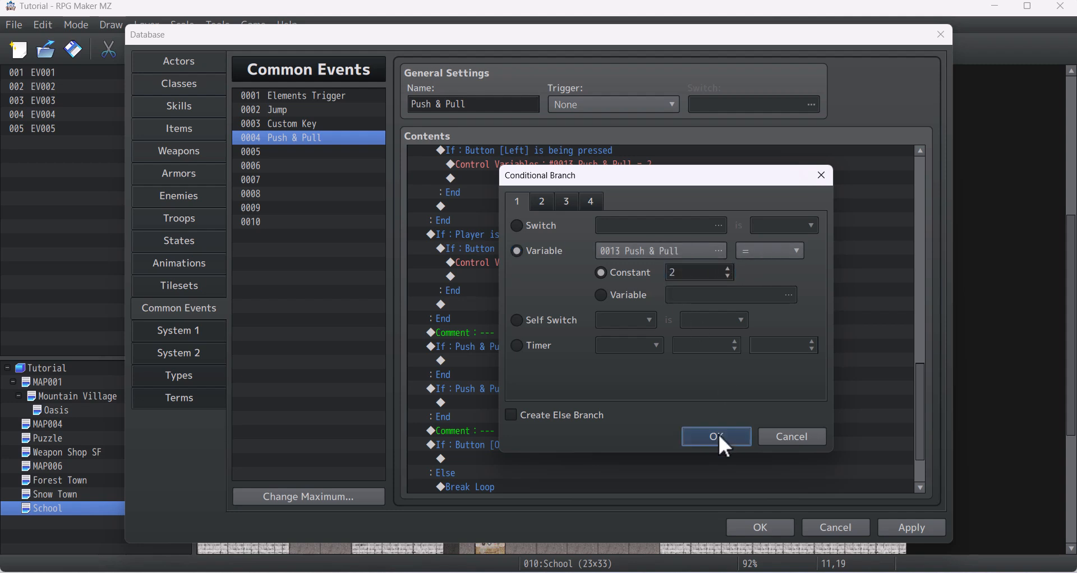
pyautogui.click(719, 436)
# In the Push & Pull = 1 branch, add a This Event movement route with Move away from Player, skipping if blocked and not waiting for completion
pyautogui.scroll(-2, 662, 440)
pyautogui.click(525, 291)
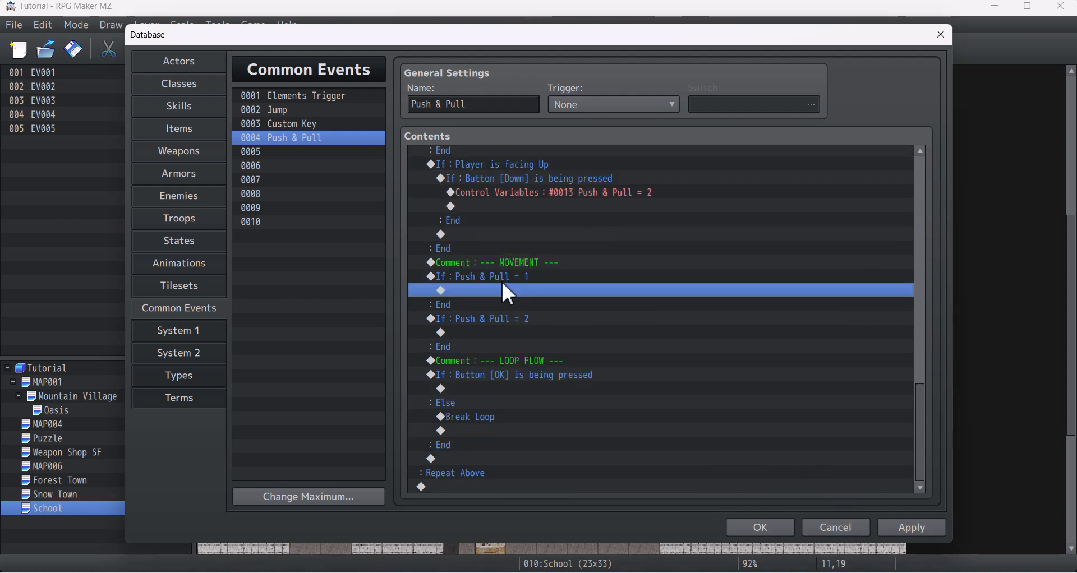
pyautogui.doubleClick(534, 291)
pyautogui.moveTo(481, 85); pyautogui.dragTo(468, 79)
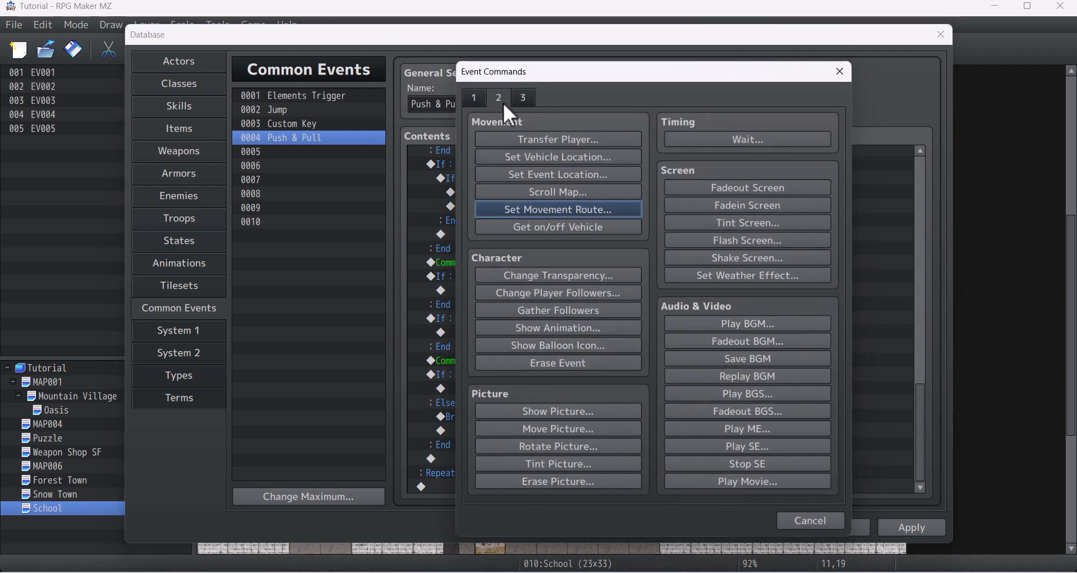
pyautogui.click(565, 211)
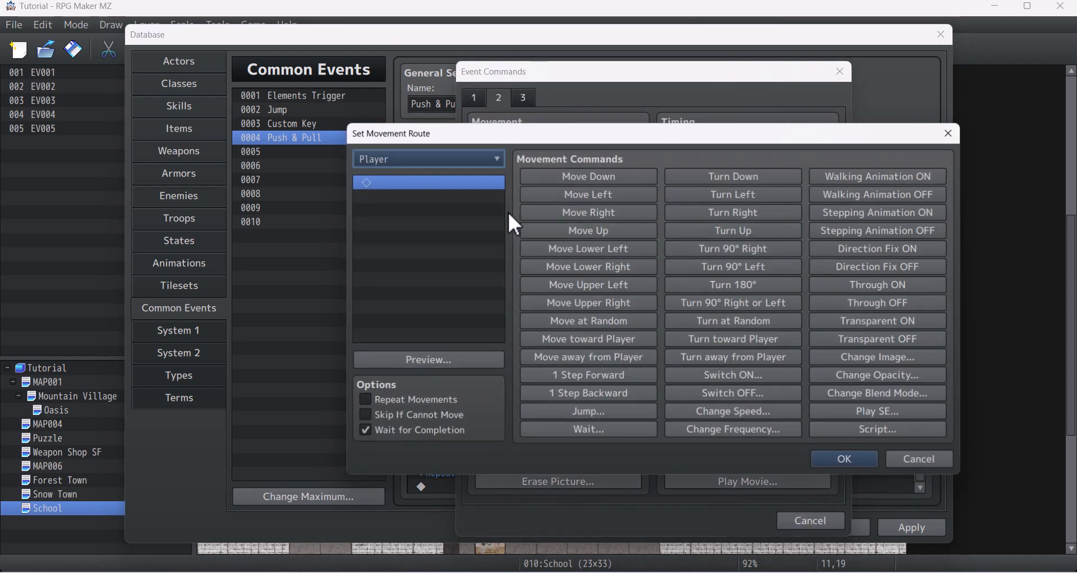
pyautogui.moveTo(466, 135); pyautogui.dragTo(430, 183)
pyautogui.click(443, 163)
pyautogui.click(465, 194)
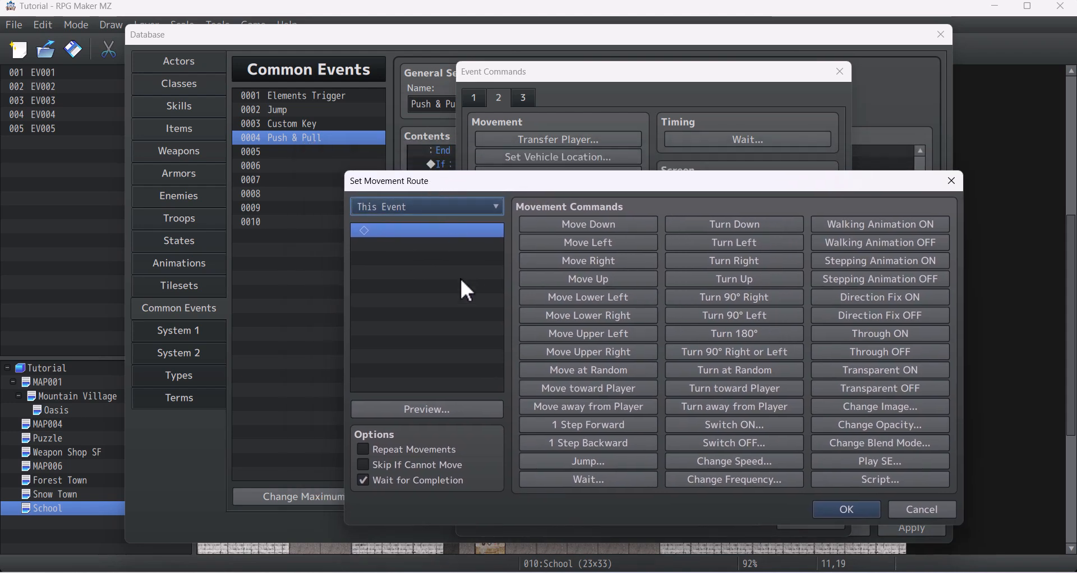
pyautogui.moveTo(507, 186); pyautogui.dragTo(471, 176)
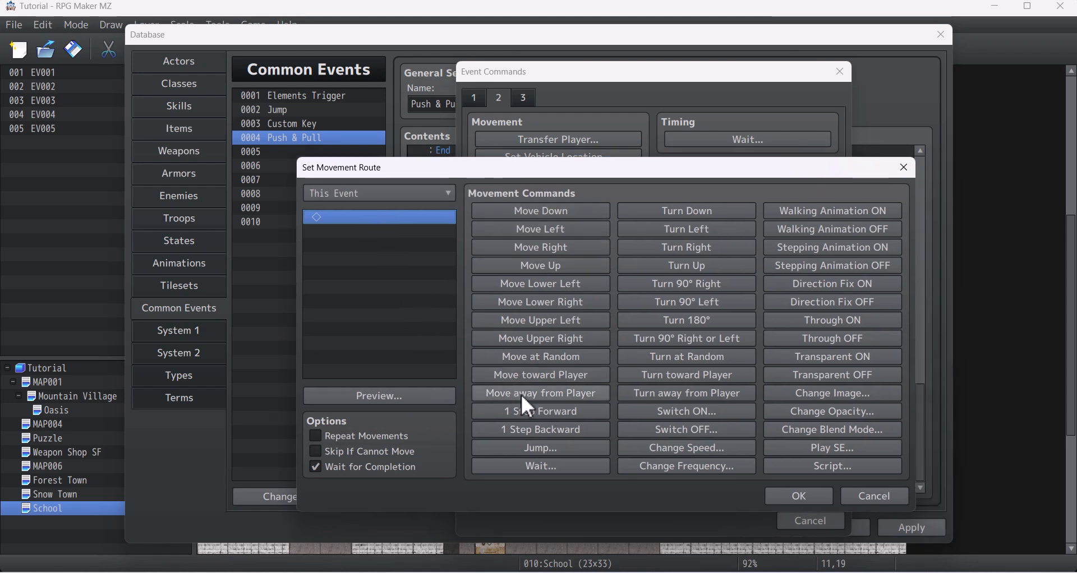
pyautogui.click(582, 396)
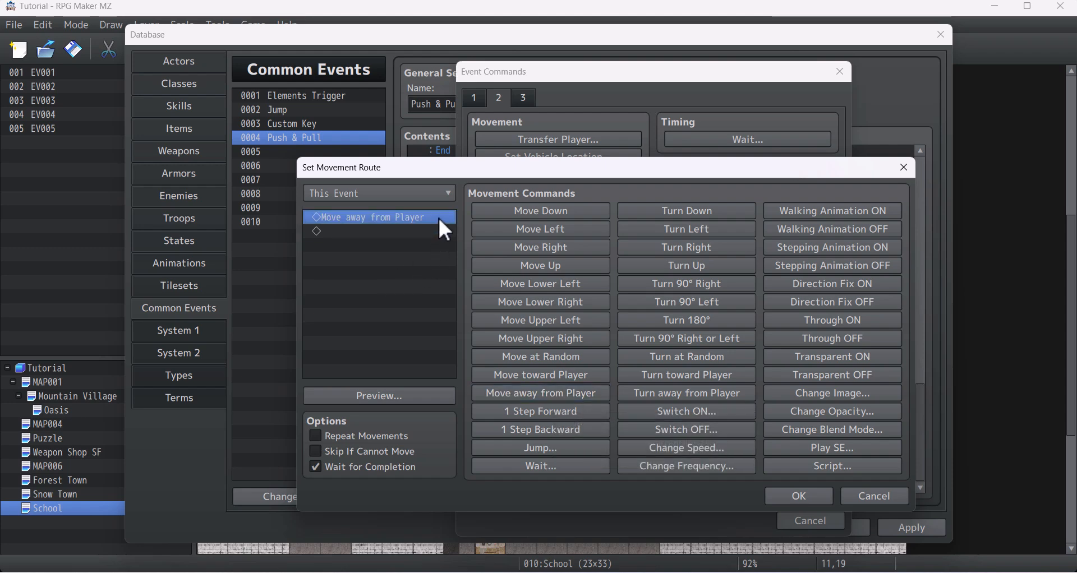
pyautogui.click(321, 468)
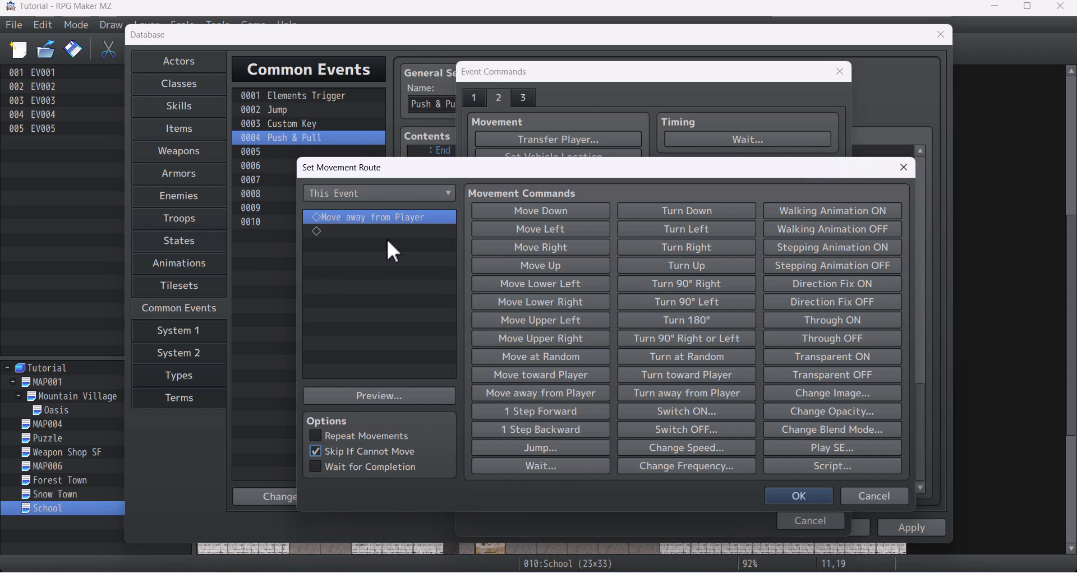
pyautogui.click(800, 496)
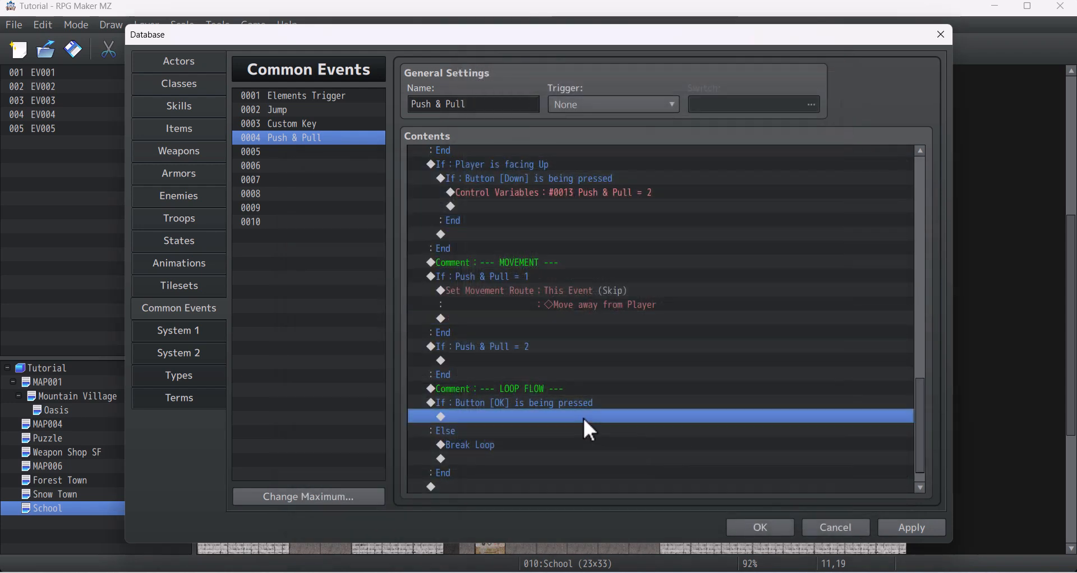
# Duplicate the movement route within the Push & Pull = 1 branch, retarget the copy to Player and remove its Move away from Player command
pyautogui.click(606, 290)
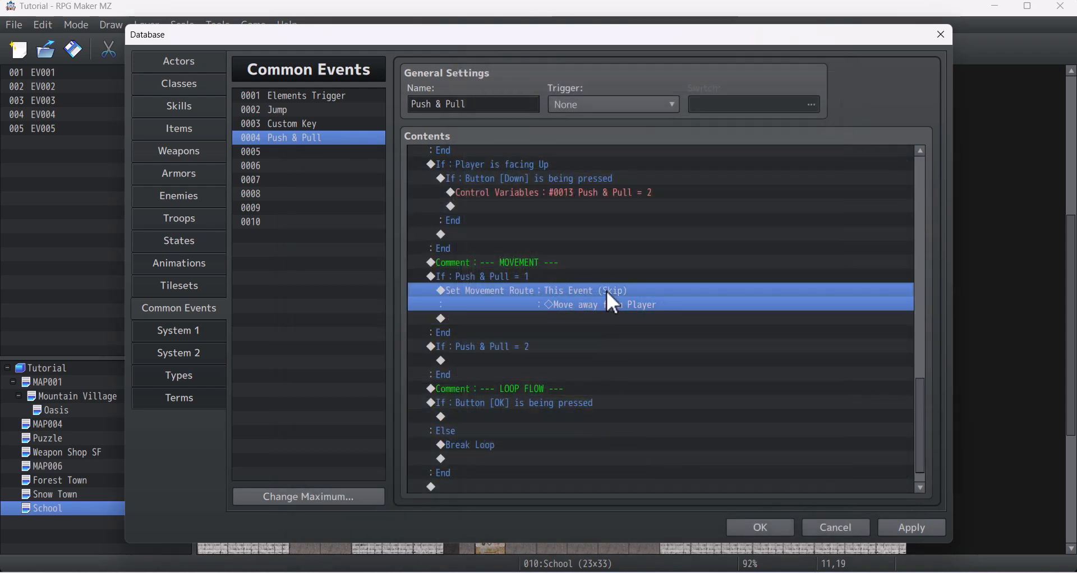
pyautogui.click(589, 320)
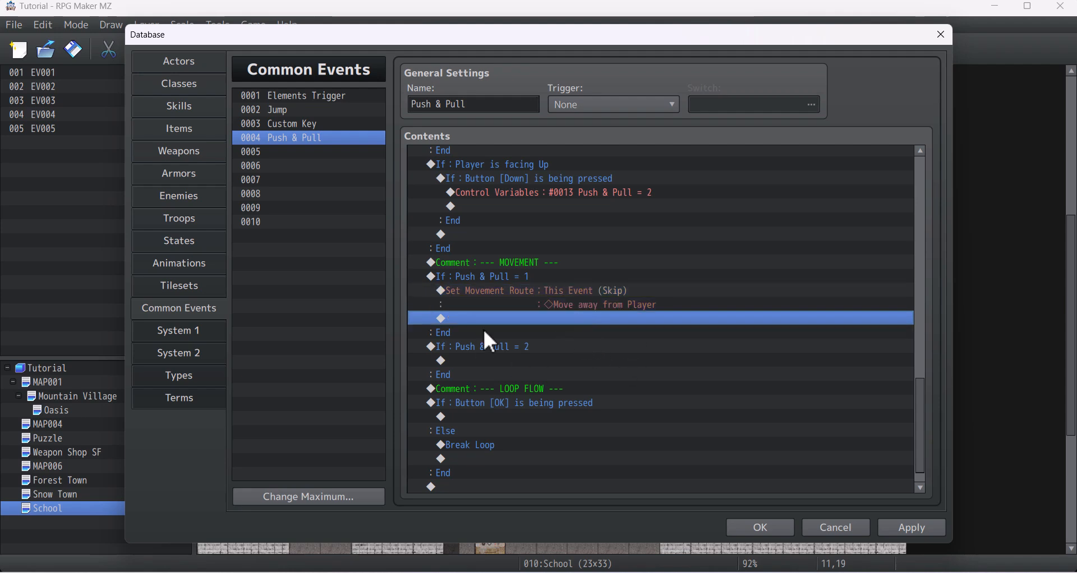
pyautogui.hotkey('ctrl', 'v')
pyautogui.click(498, 320)
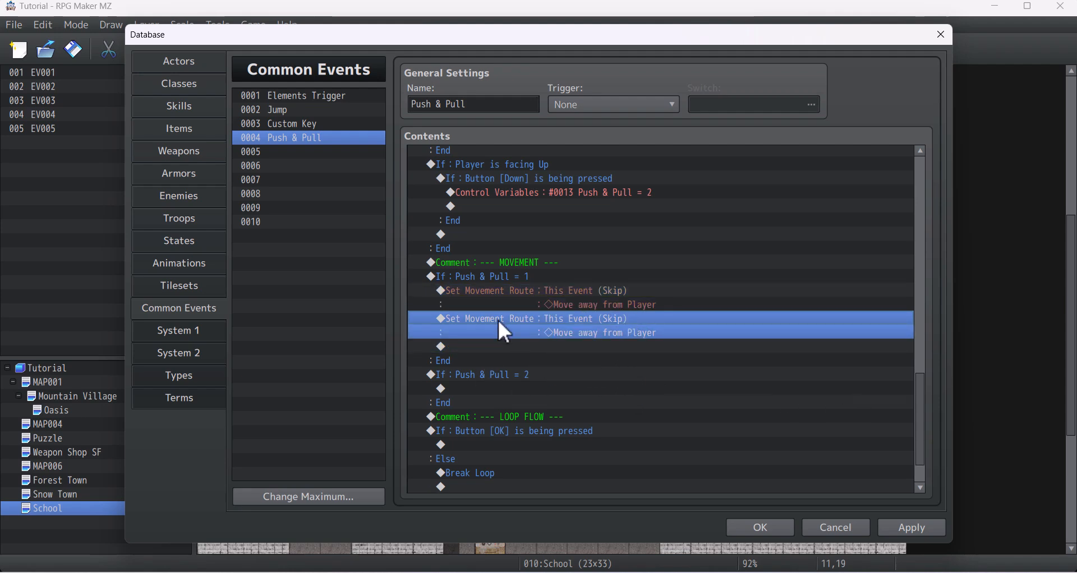
pyautogui.doubleClick(601, 321)
pyautogui.moveTo(493, 188); pyautogui.dragTo(473, 151)
pyautogui.click(628, 146)
pyautogui.click(617, 164)
pyautogui.click(499, 193)
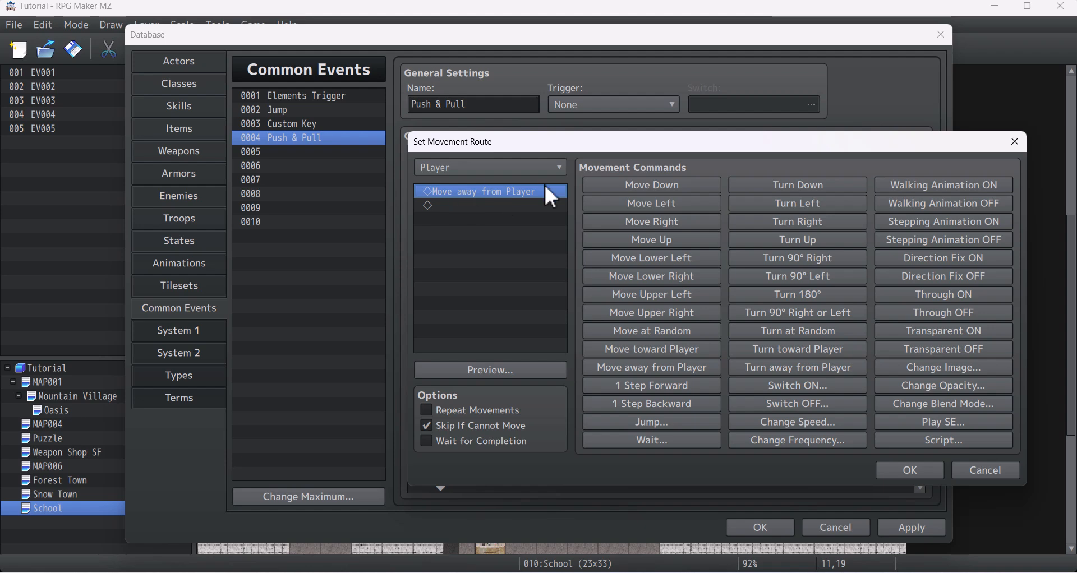
pyautogui.press('Delete')
# Add Wait: 1 frame and 1 Step Forward to the Player movement route and enable Wait for Completion
pyautogui.click(675, 435)
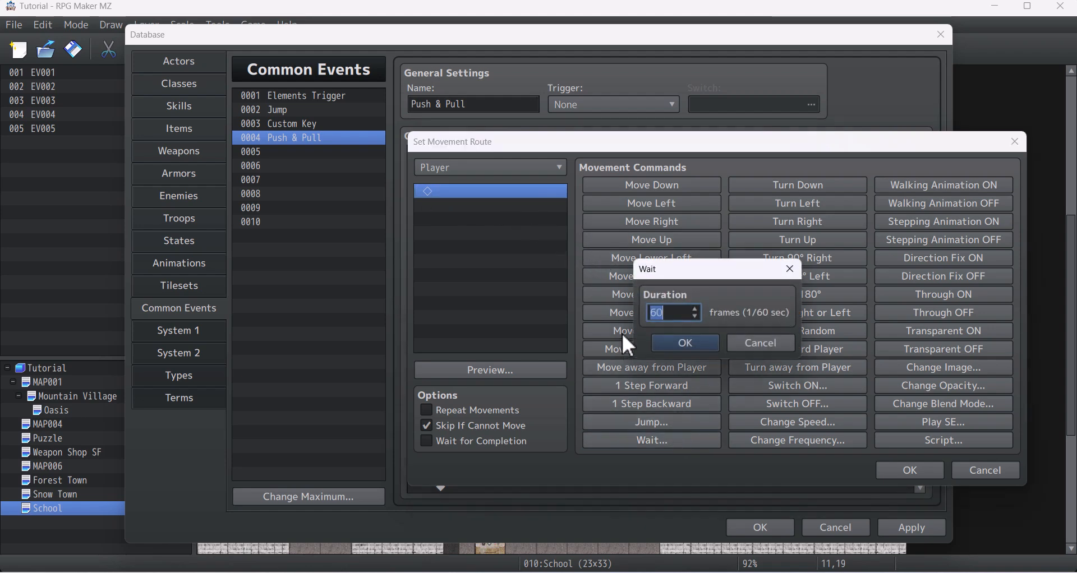
pyautogui.click(681, 340)
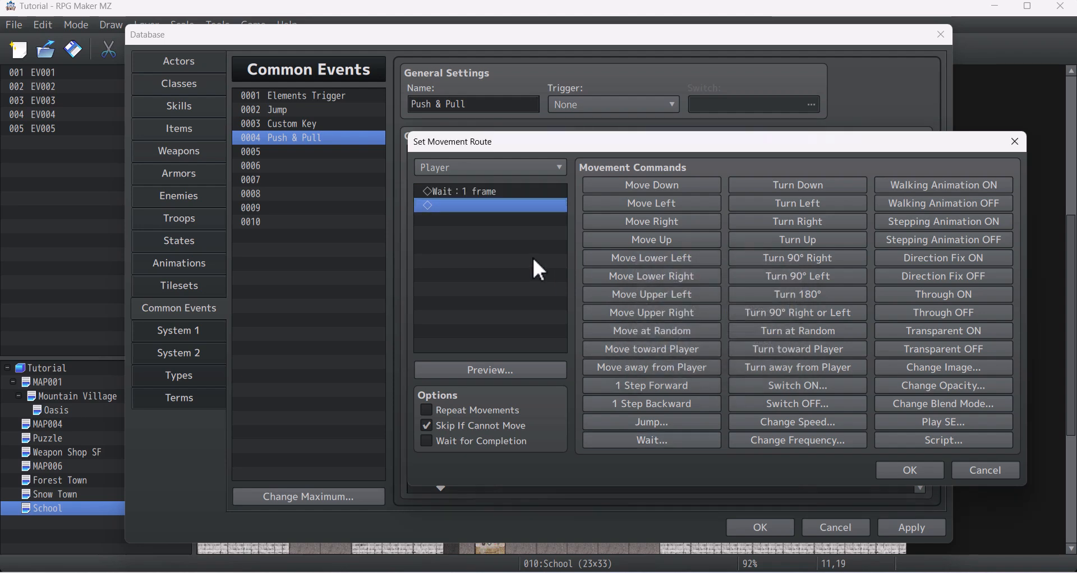
pyautogui.moveTo(541, 150); pyautogui.dragTo(480, 125)
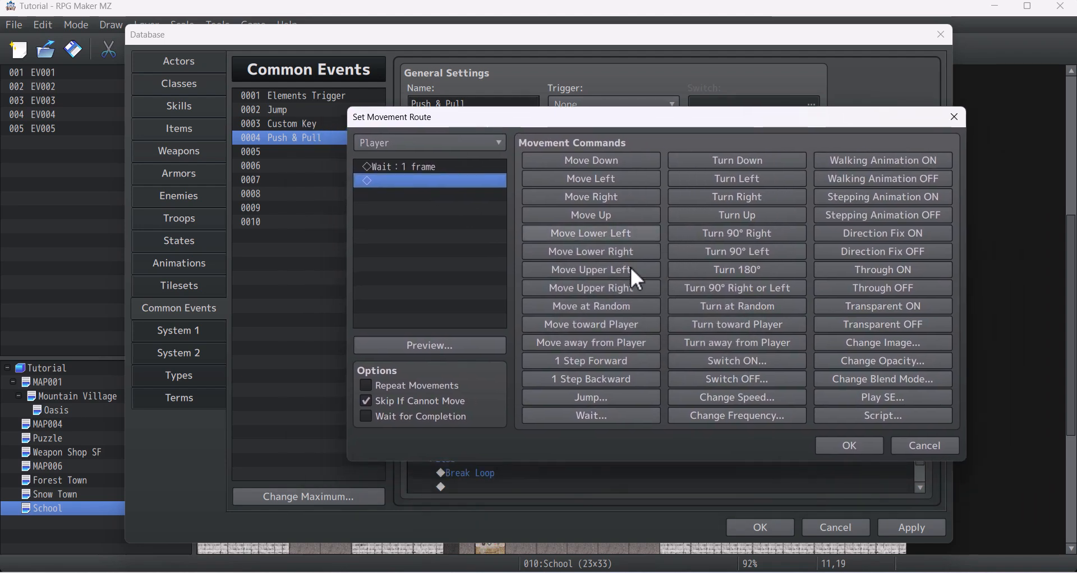
pyautogui.click(619, 363)
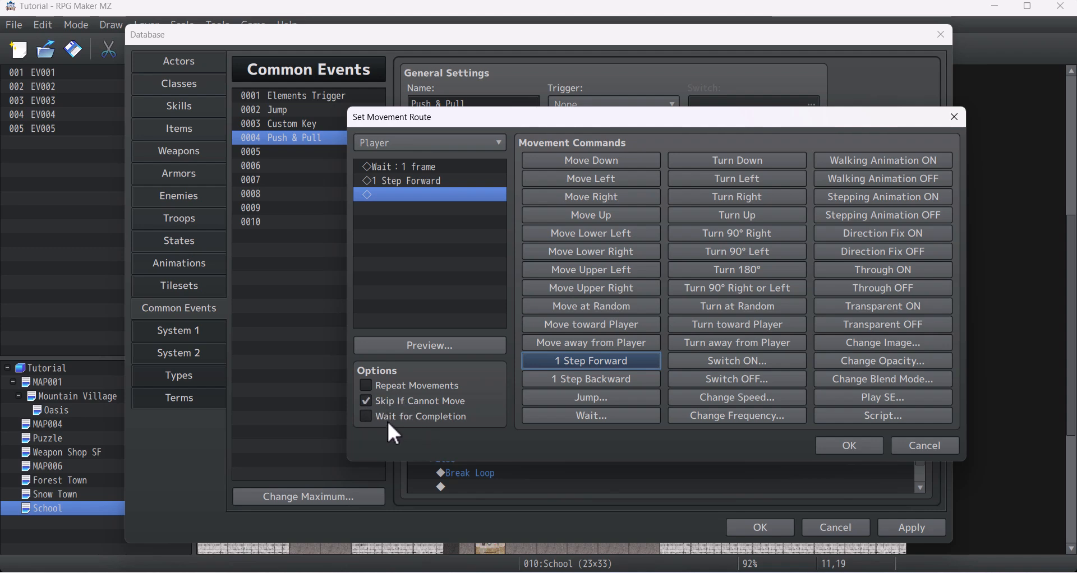
pyautogui.click(366, 417)
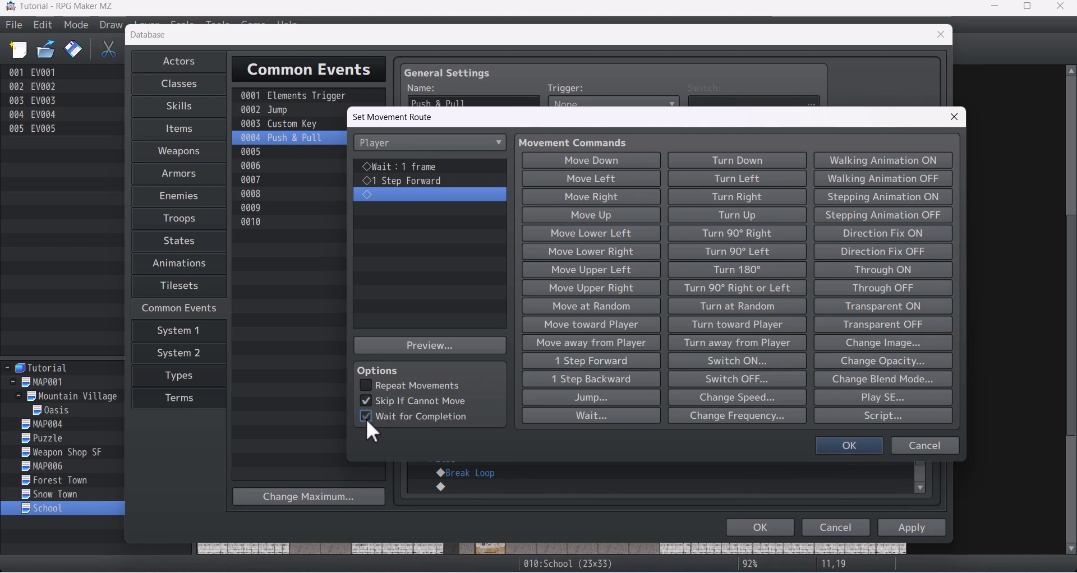
pyautogui.click(849, 444)
pyautogui.click(578, 298)
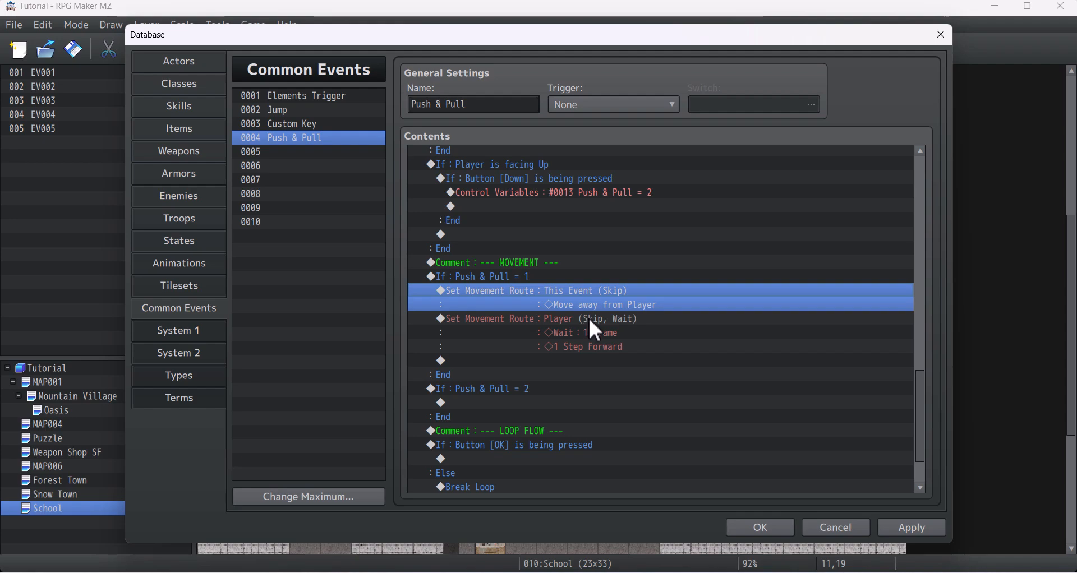
pyautogui.click(601, 319)
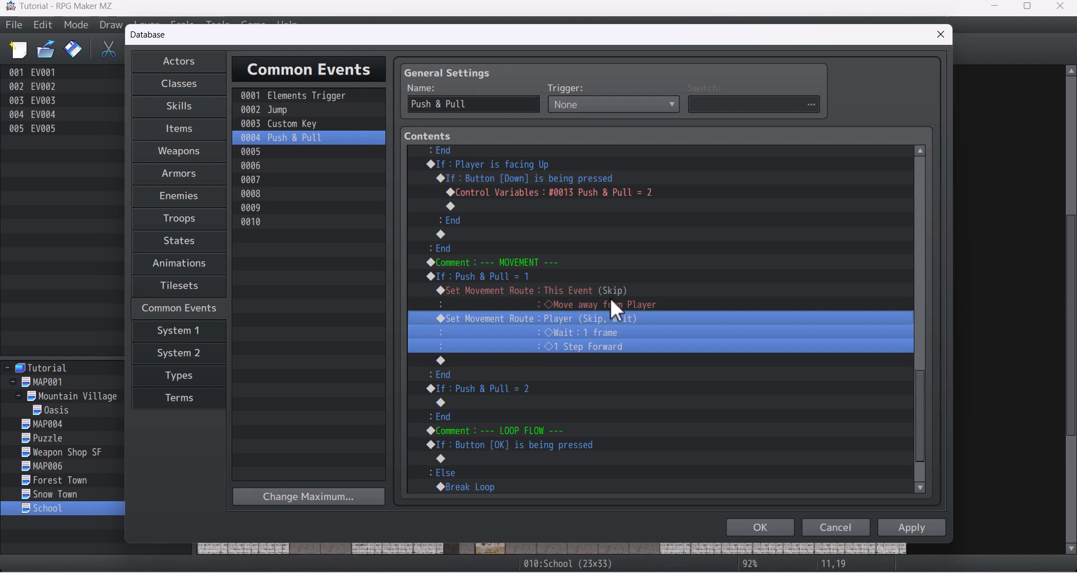
pyautogui.click(609, 292)
pyautogui.press('Return')
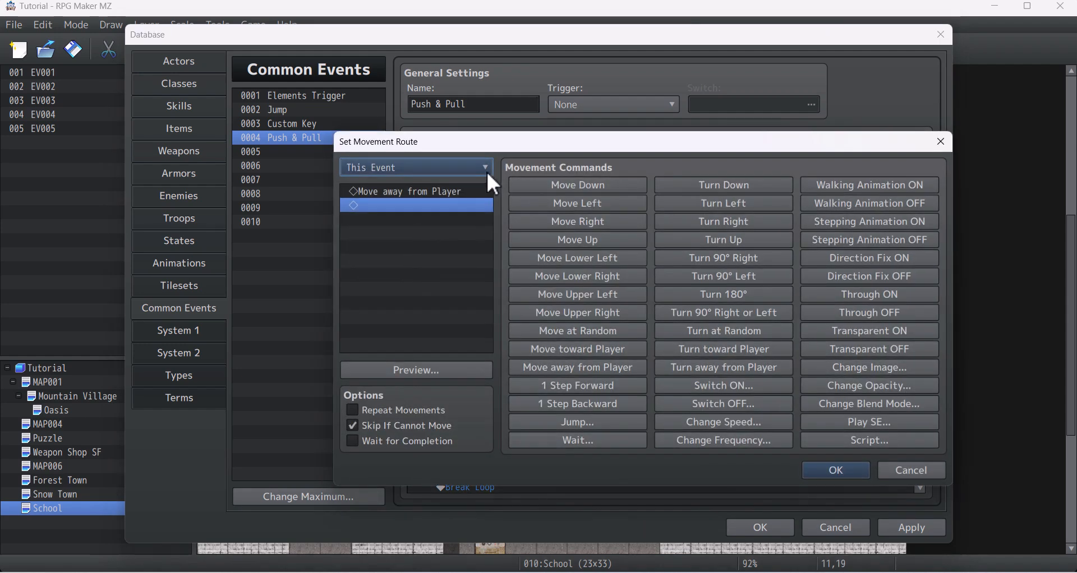
pyautogui.click(939, 139)
pyautogui.doubleClick(585, 318)
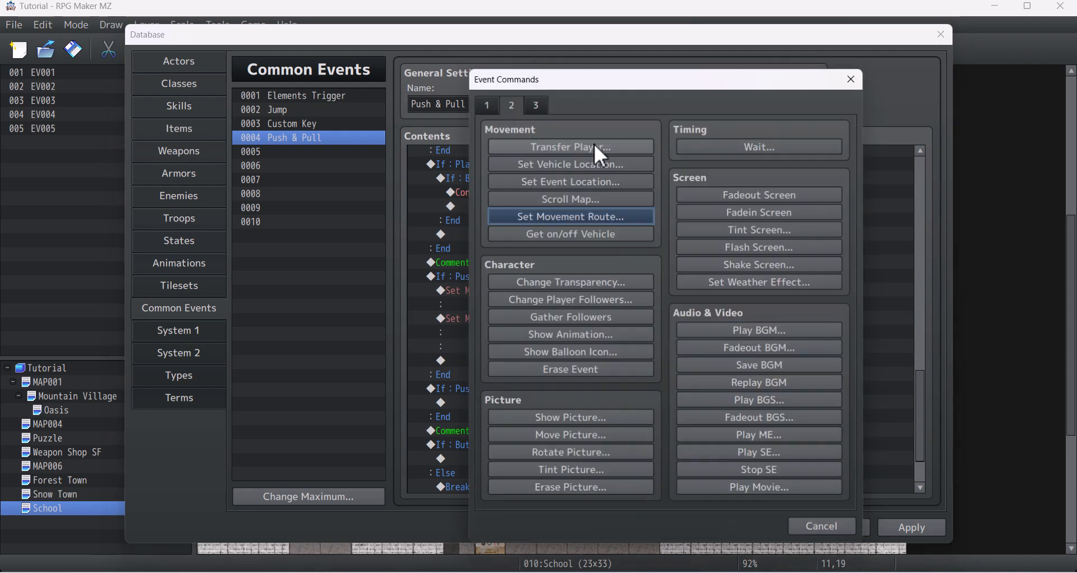
pyautogui.click(848, 78)
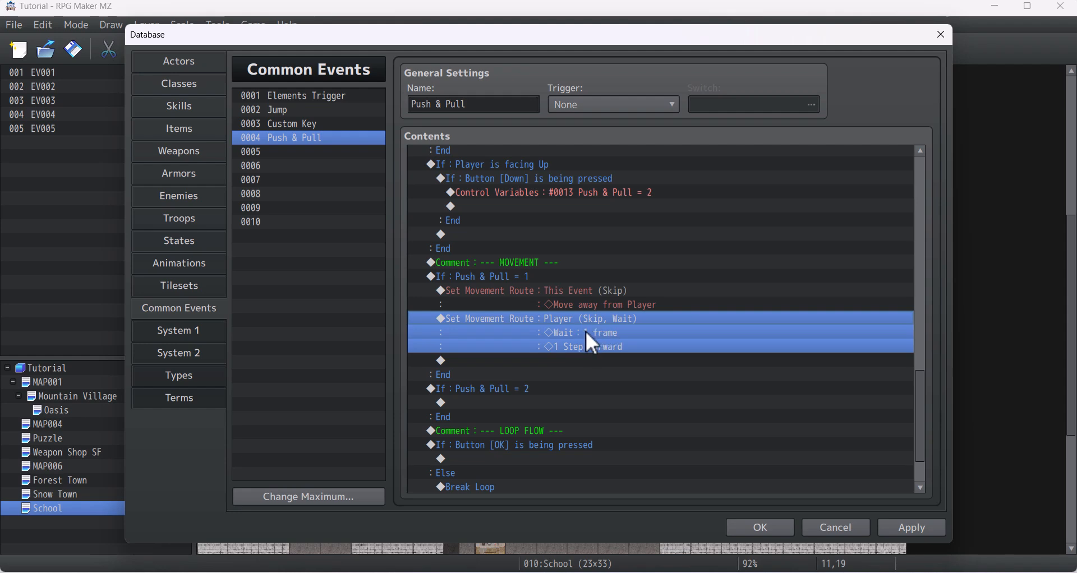
# Start a new conditional branch above the Player movement route in the Push & Pull = 1 branch, showing the button and script conditions
pyautogui.doubleClick(579, 314)
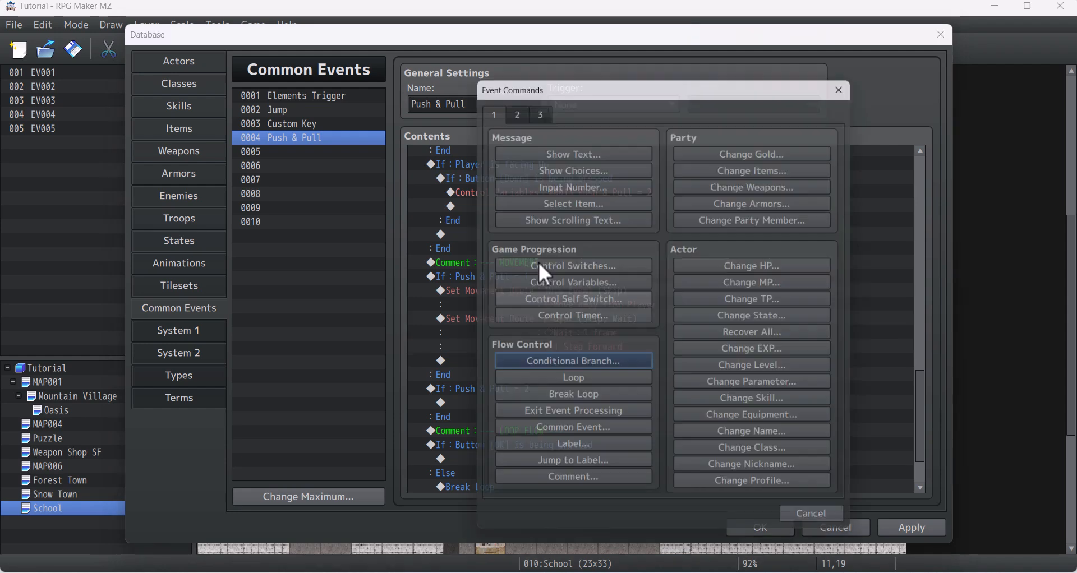
pyautogui.click(586, 361)
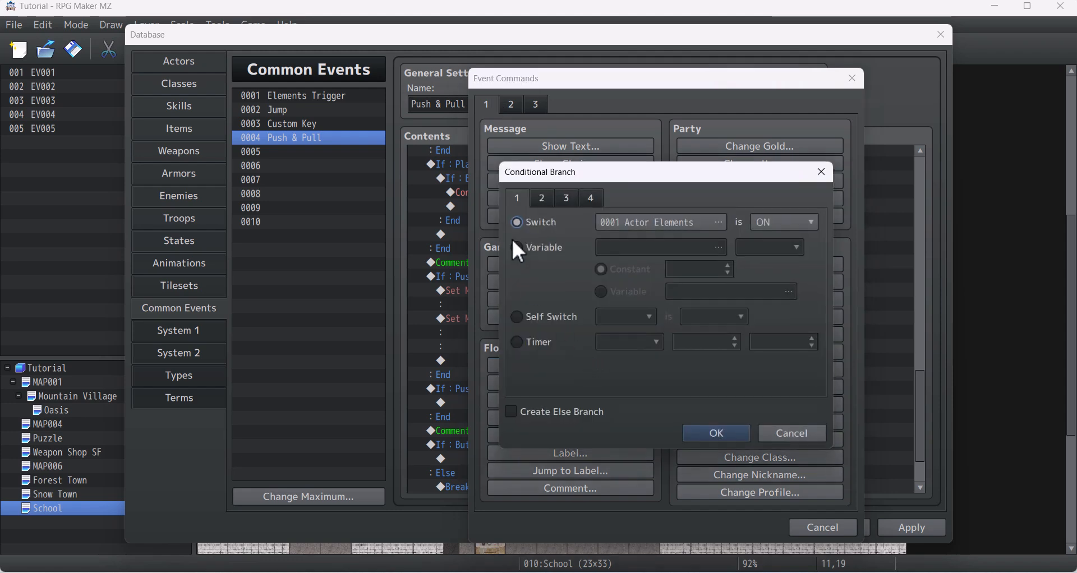
pyautogui.click(592, 201)
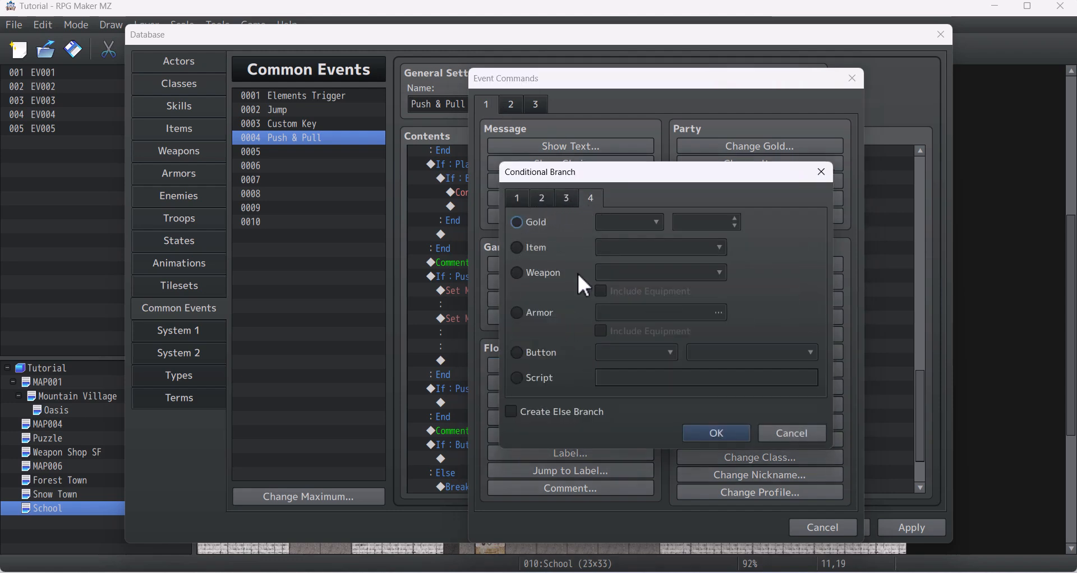
# Add a conditional branch with the script condition $gameMap.event(this._eventId).isMoving() before the player's movement route in the Push & Pull = 1 branch
pyautogui.click(526, 381)
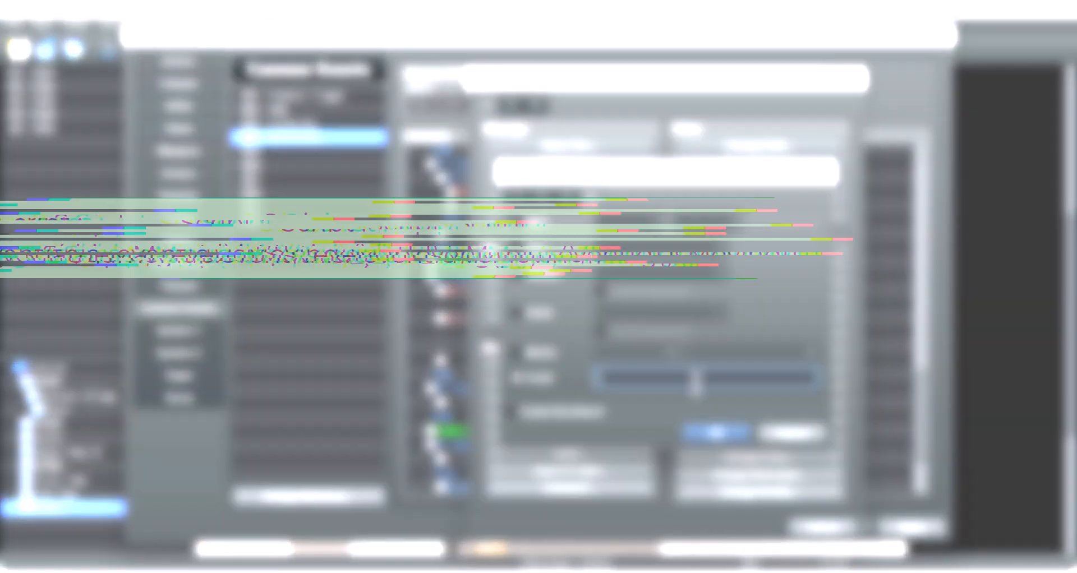
pyautogui.write('$gameMap.event(this._e)')
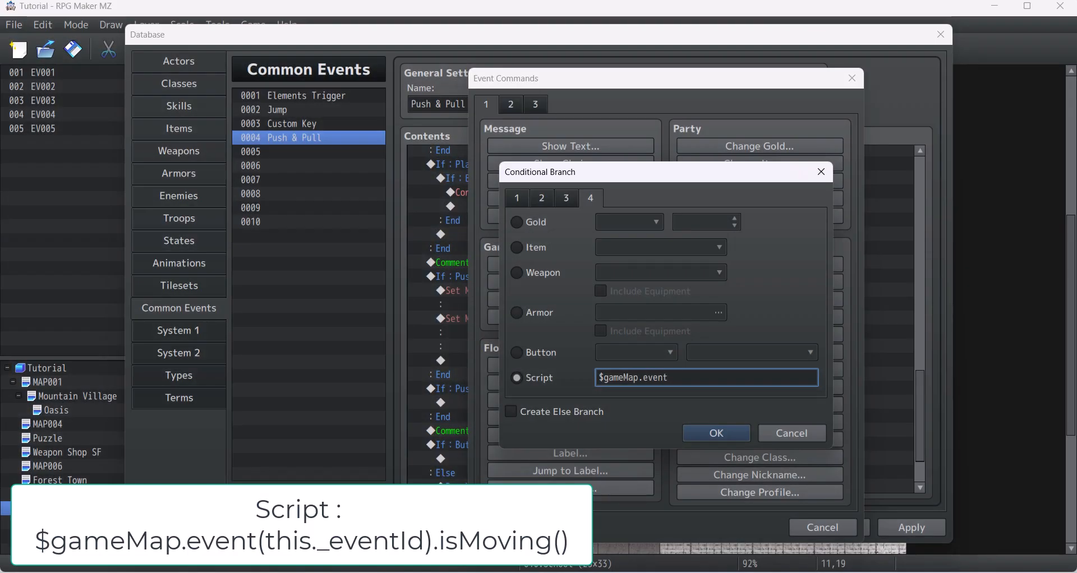
pyautogui.write('ventId')
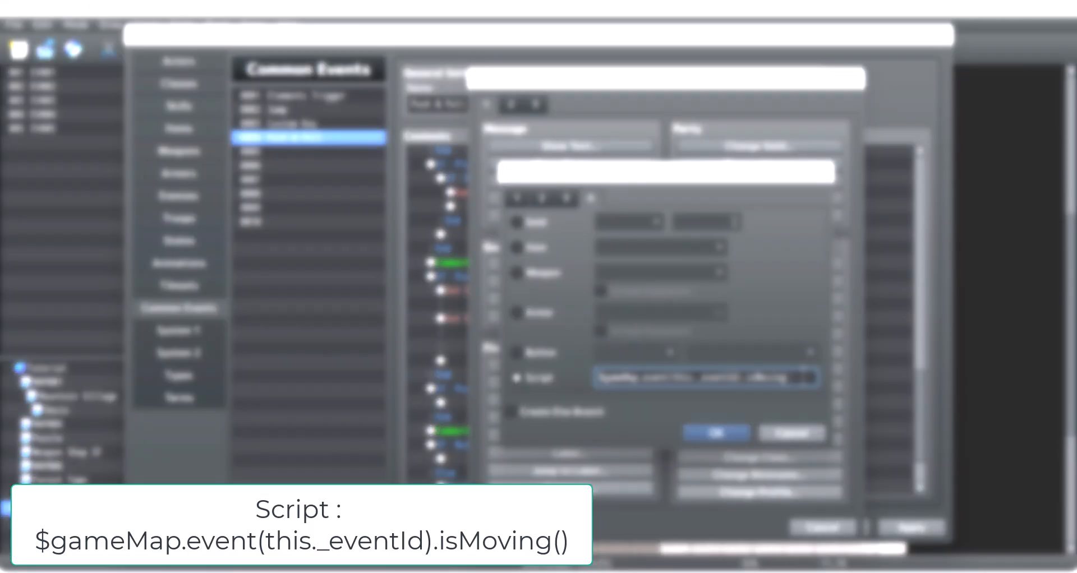
pyautogui.moveTo(796, 378)
pyautogui.mouseDown()
pyautogui.moveTo(613, 378)
pyautogui.moveTo(798, 377)
pyautogui.mouseUp()
pyautogui.click(622, 378)
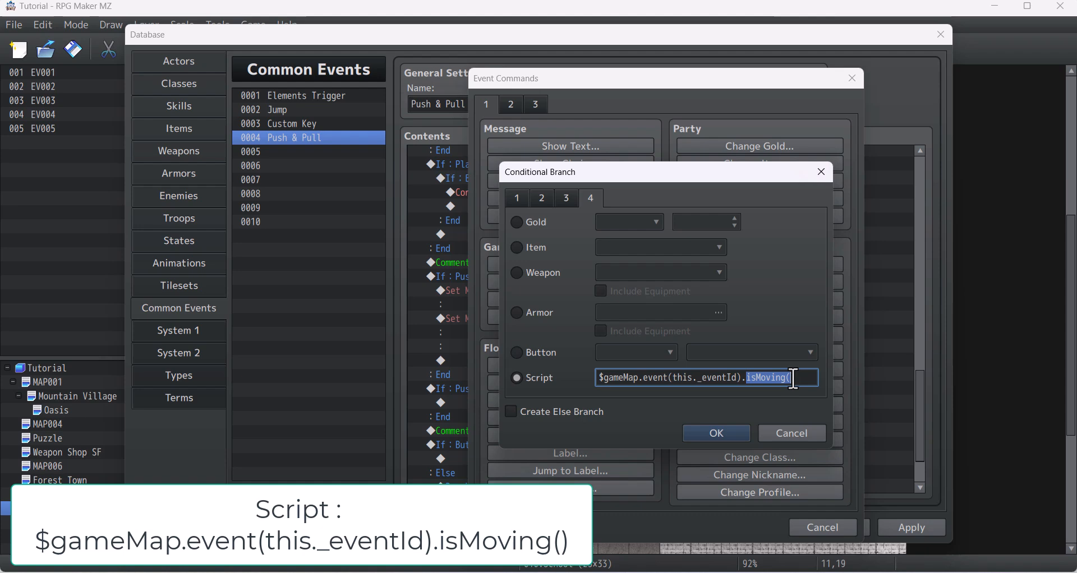
pyautogui.click(717, 433)
pyautogui.scroll(-1, 517, 346)
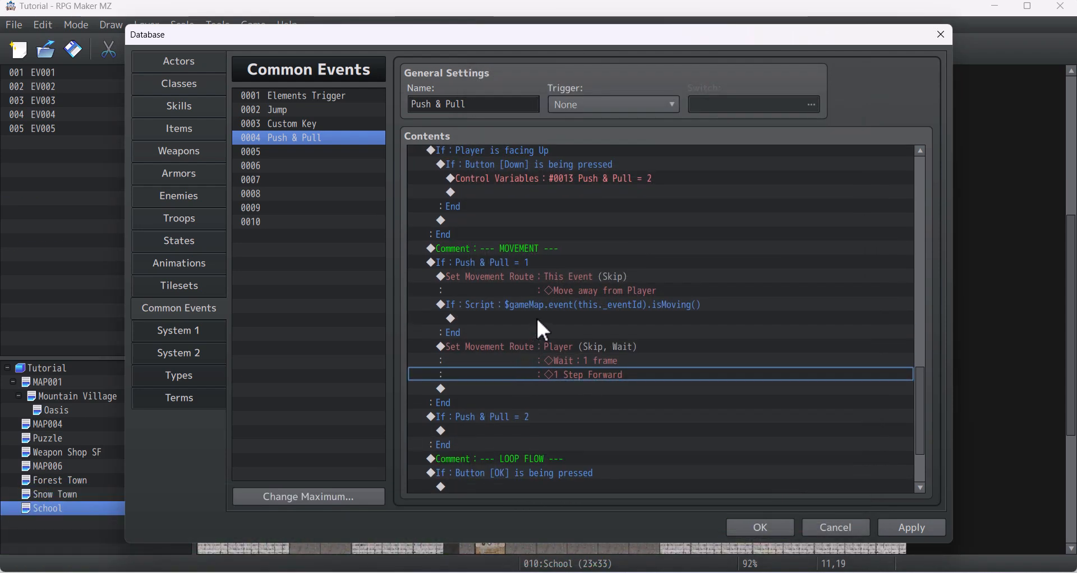
# Insert a Play SE command inside the isMoving() branch using Earth3 at volume 40 and pitch 150
pyautogui.click(532, 305)
pyautogui.click(532, 318)
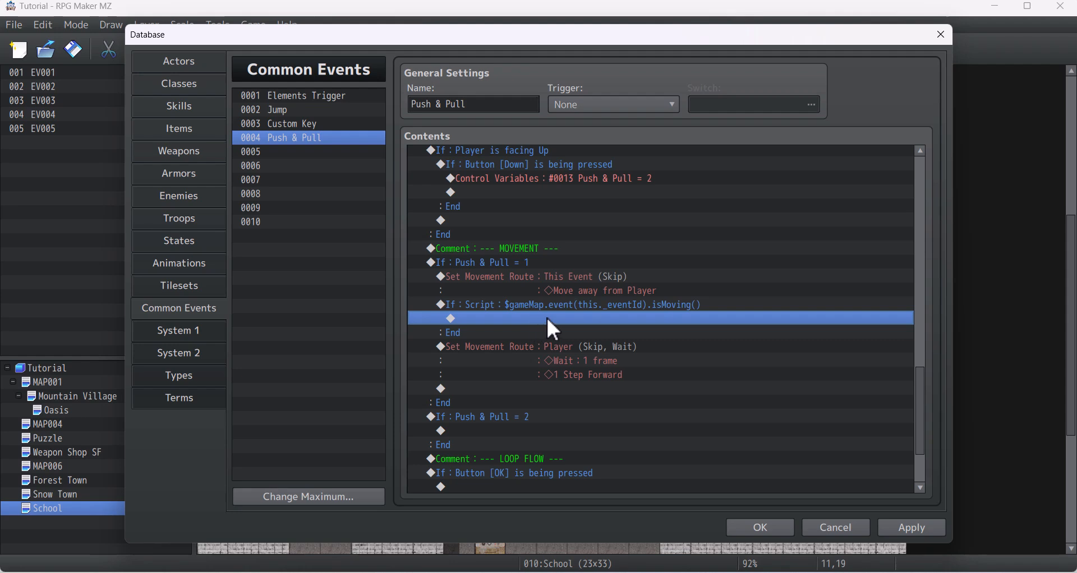
pyautogui.doubleClick(547, 319)
pyautogui.click(535, 106)
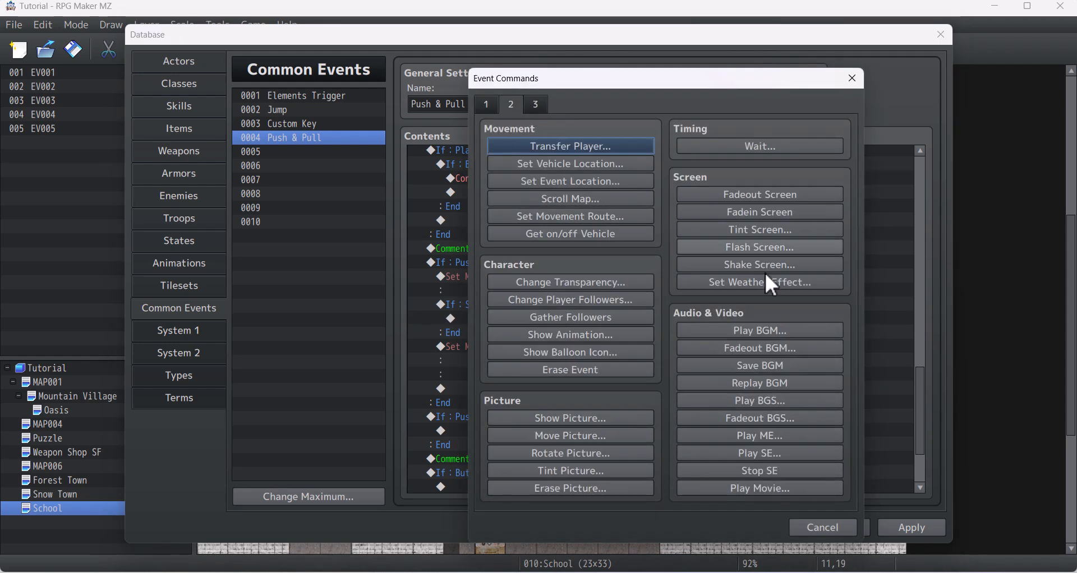
pyautogui.click(780, 456)
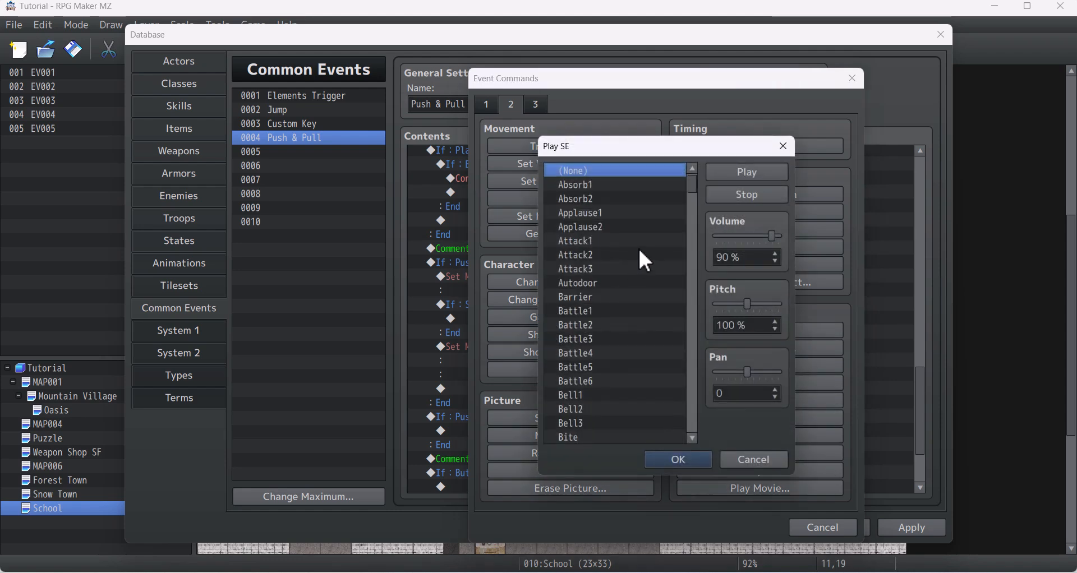
pyautogui.moveTo(693, 180); pyautogui.dragTo(706, 261)
pyautogui.click(614, 308)
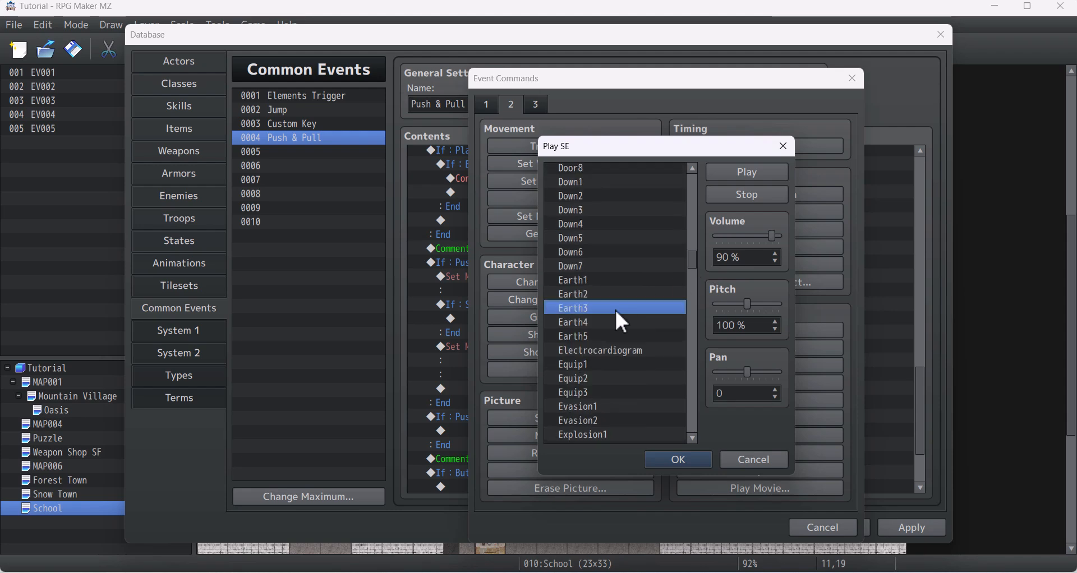
pyautogui.click(761, 304)
pyautogui.click(756, 237)
pyautogui.click(679, 460)
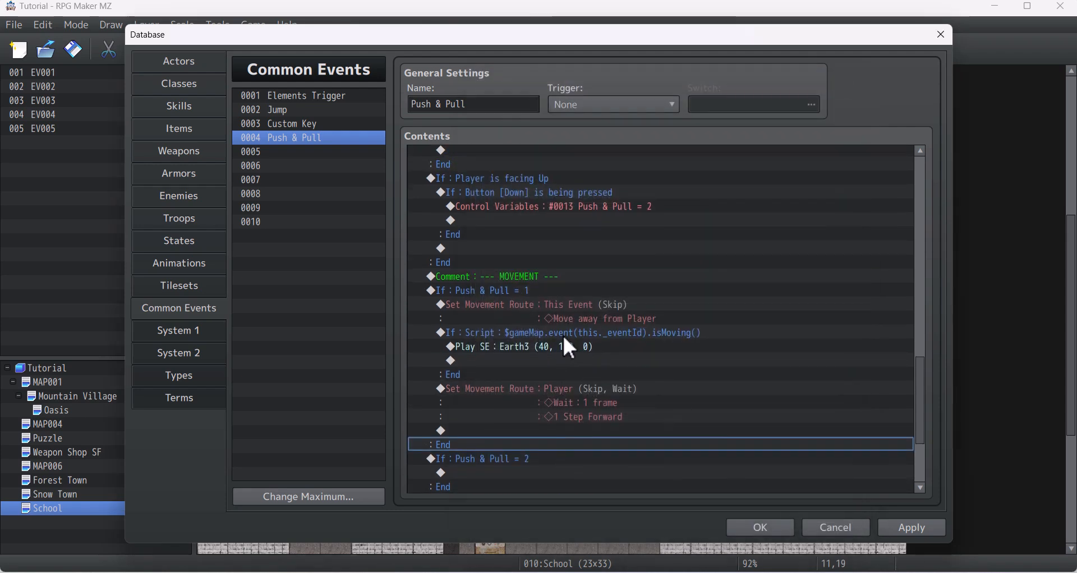
pyautogui.click(578, 307)
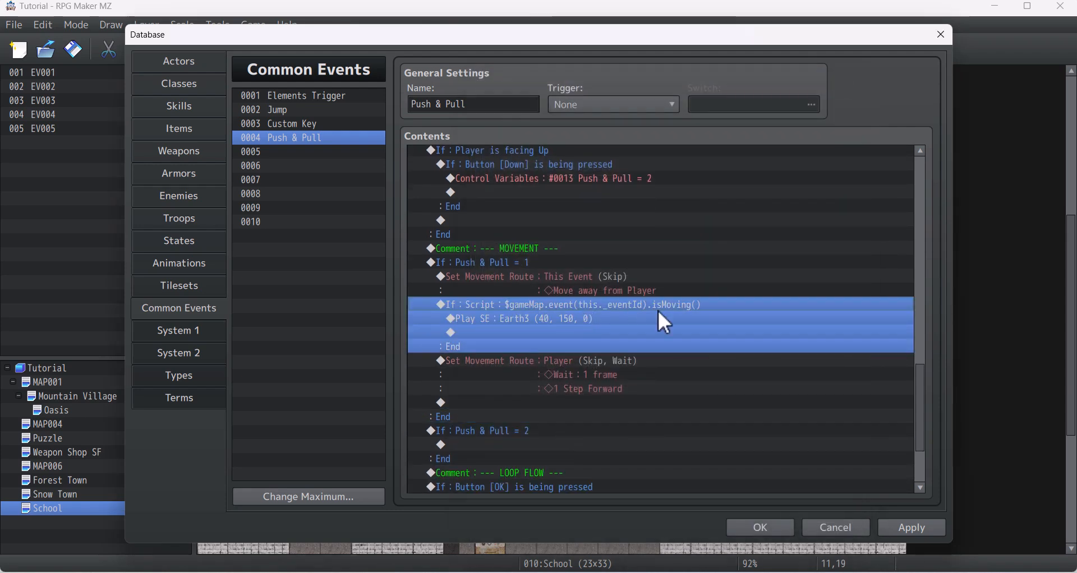
pyautogui.click(550, 321)
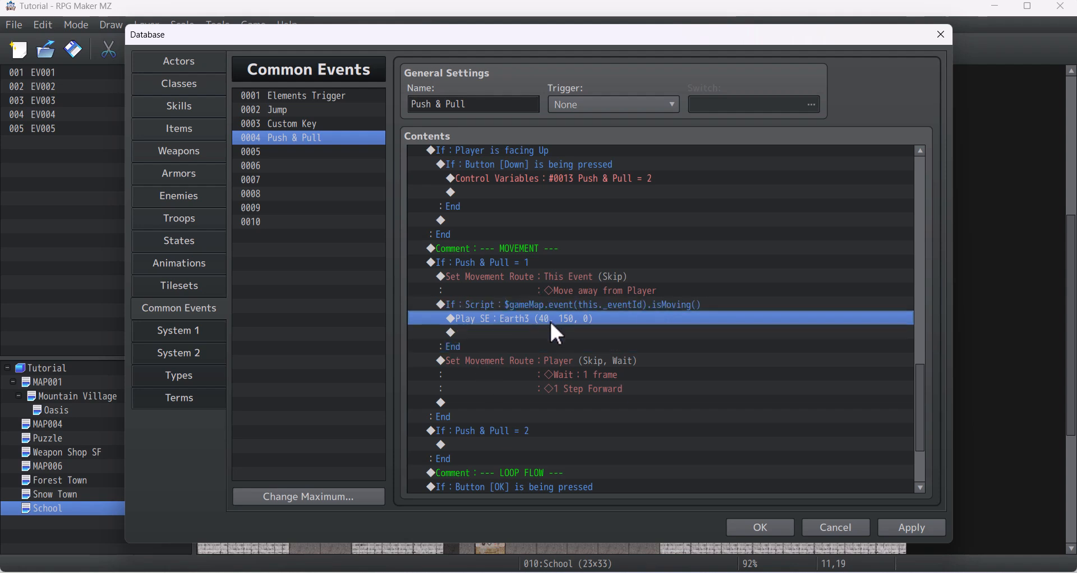
pyautogui.click(536, 313)
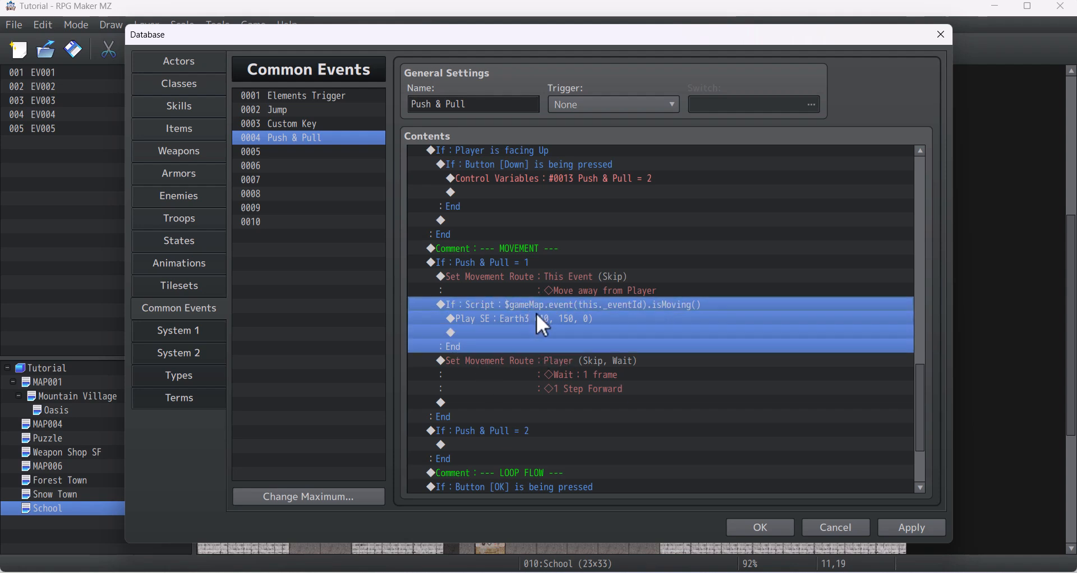
pyautogui.click(491, 375)
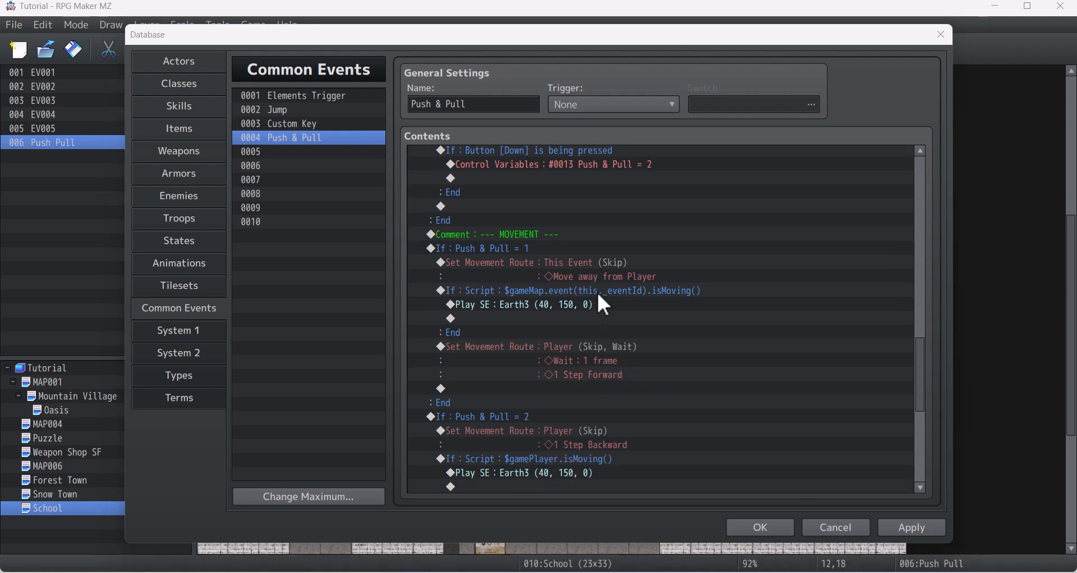
# Insert a Wait of 1 frame directly before the event isMoving() script branch and apply the database changes
pyautogui.click(597, 291)
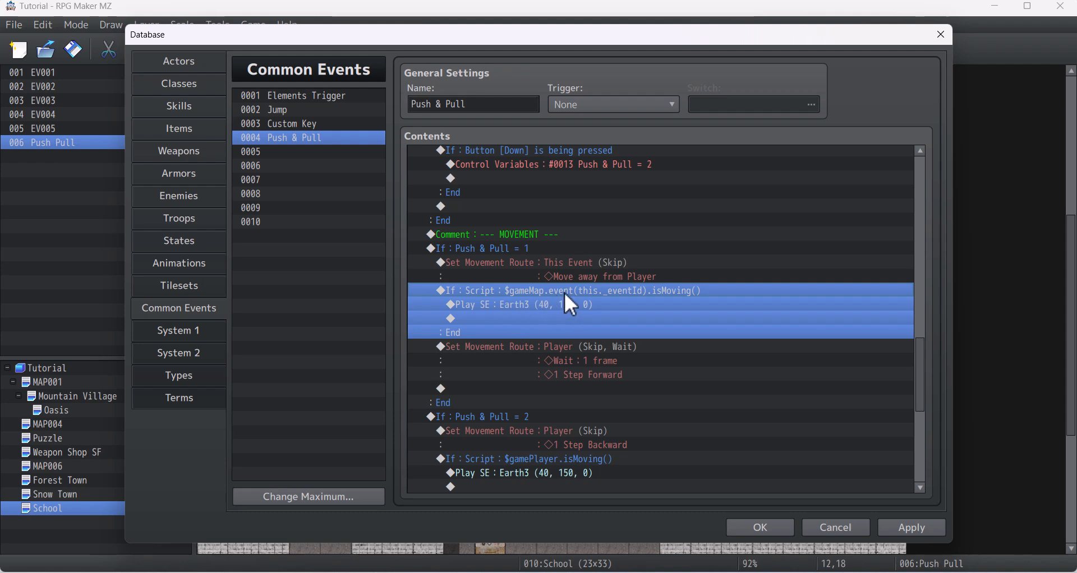
pyautogui.doubleClick(574, 293)
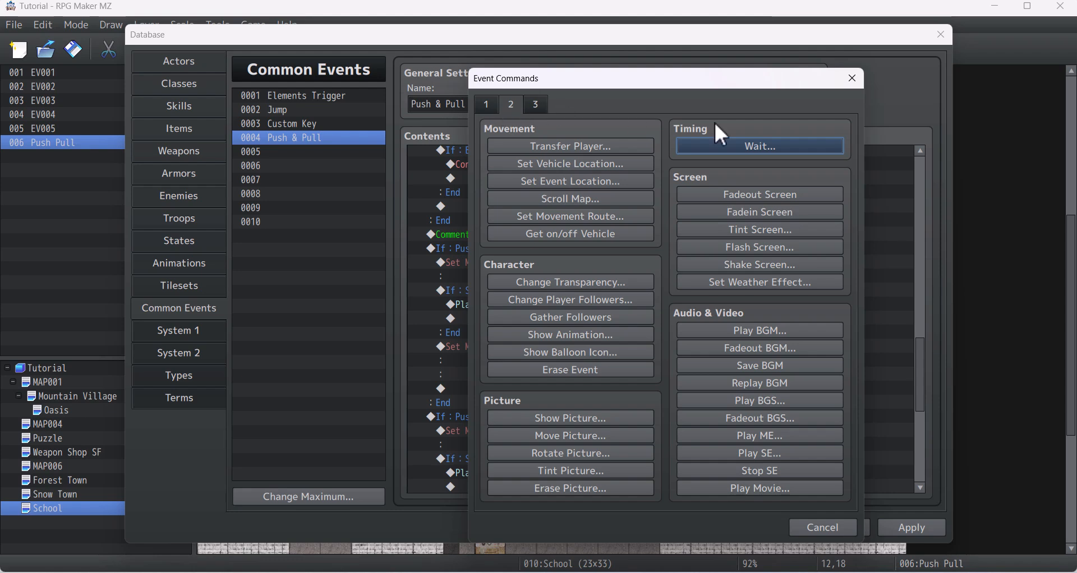
pyautogui.click(739, 148)
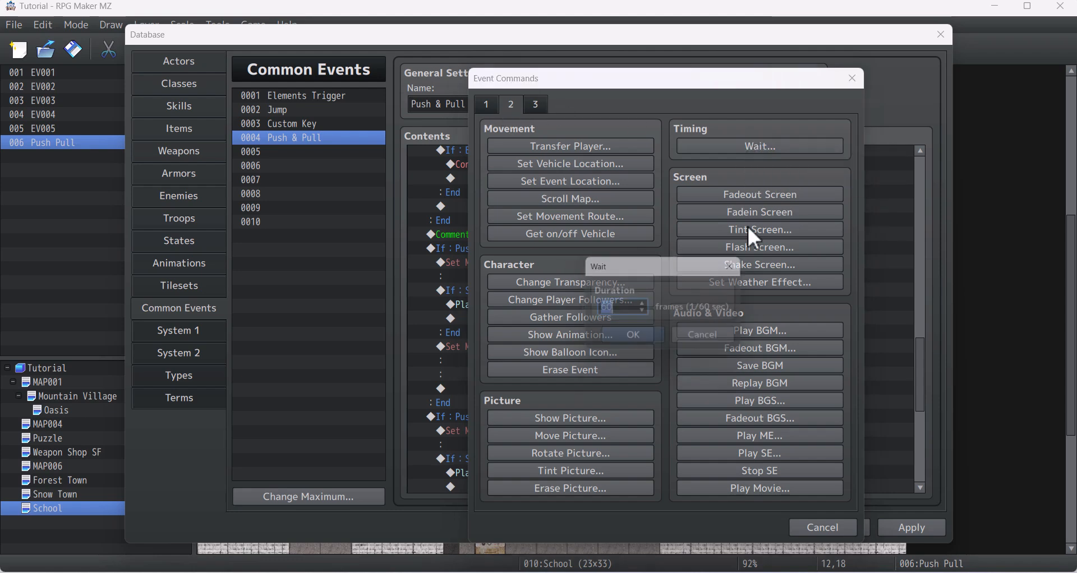
pyautogui.click(634, 340)
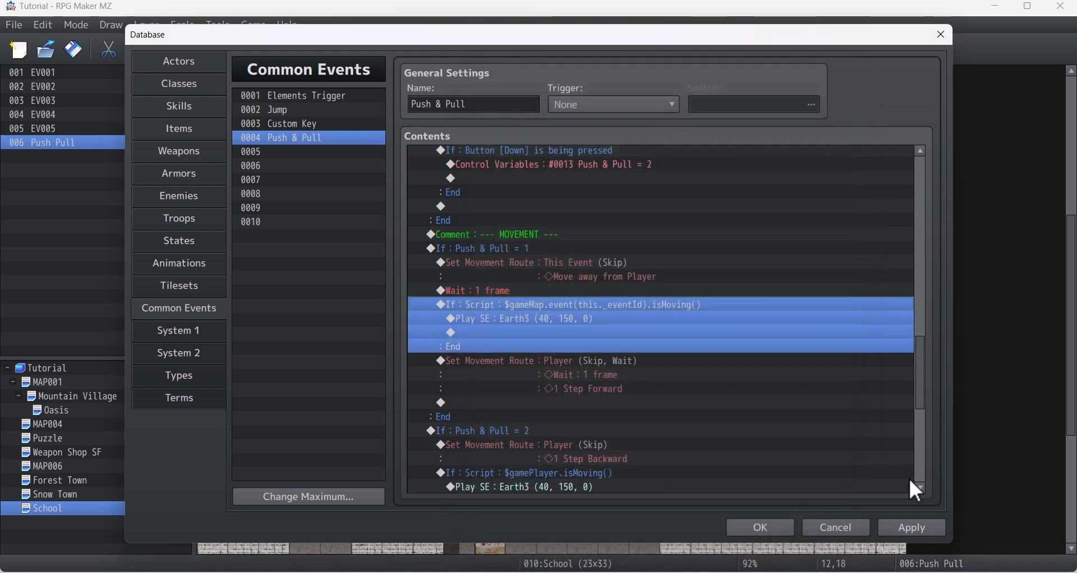
pyautogui.click(913, 528)
# In the Push & Pull = 2 branch, add a Player movement route of 1 Step Backward with Skip If Cannot Move on and Wait for Completion off
pyautogui.click(487, 374)
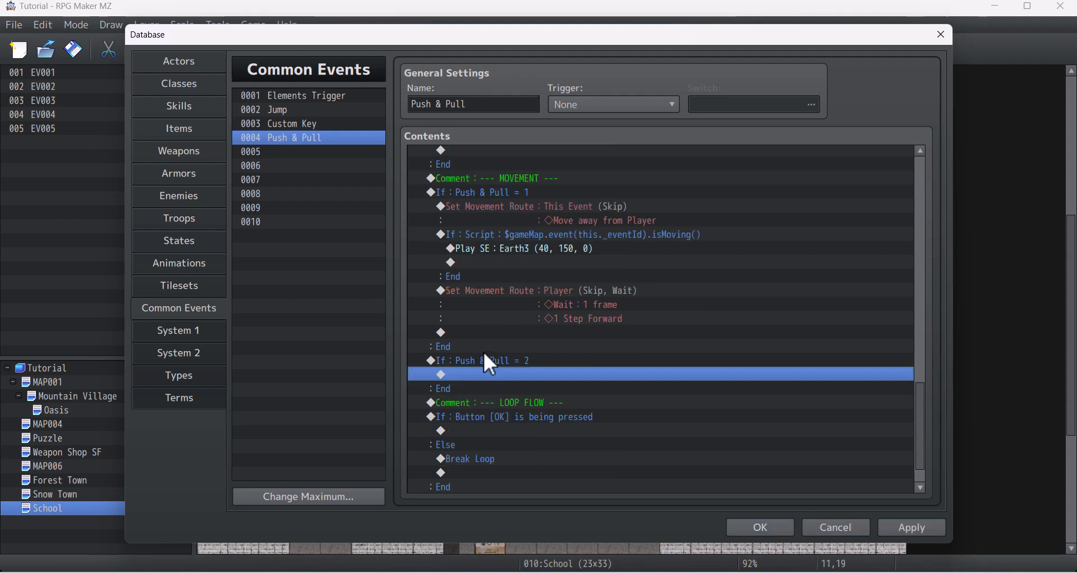
pyautogui.doubleClick(547, 374)
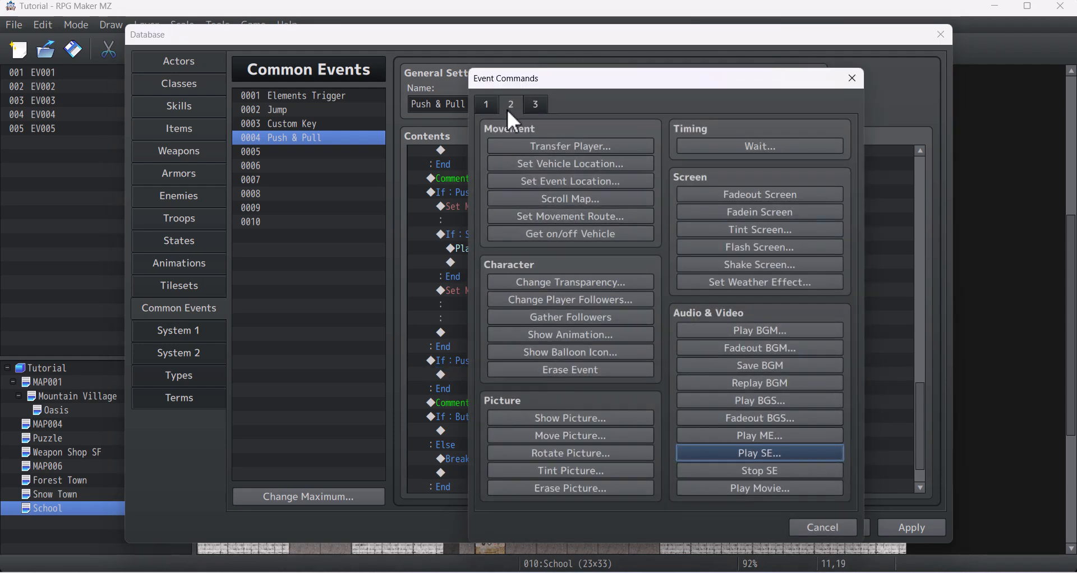
pyautogui.click(585, 222)
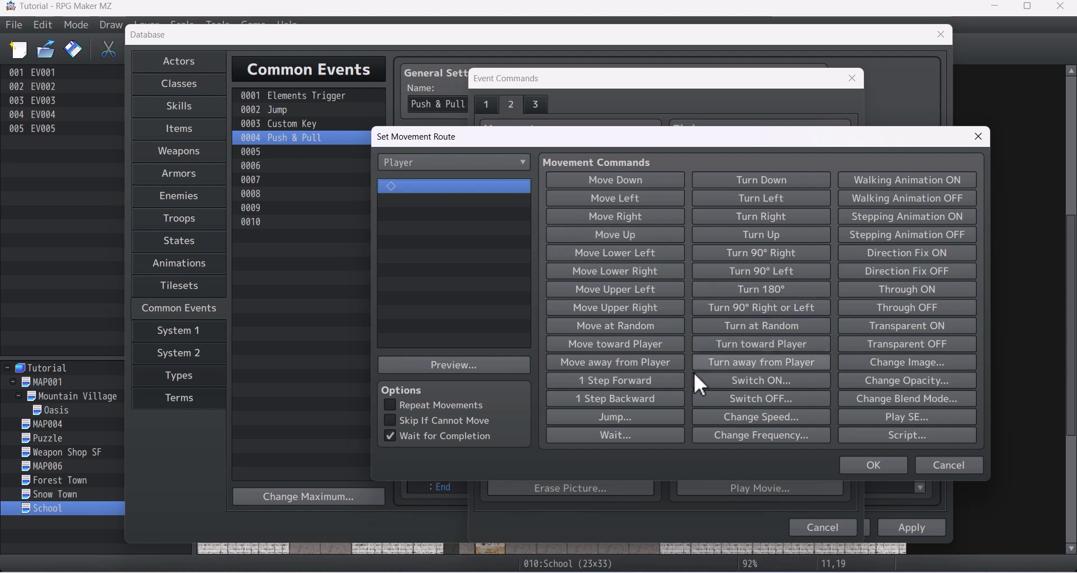
pyautogui.click(651, 406)
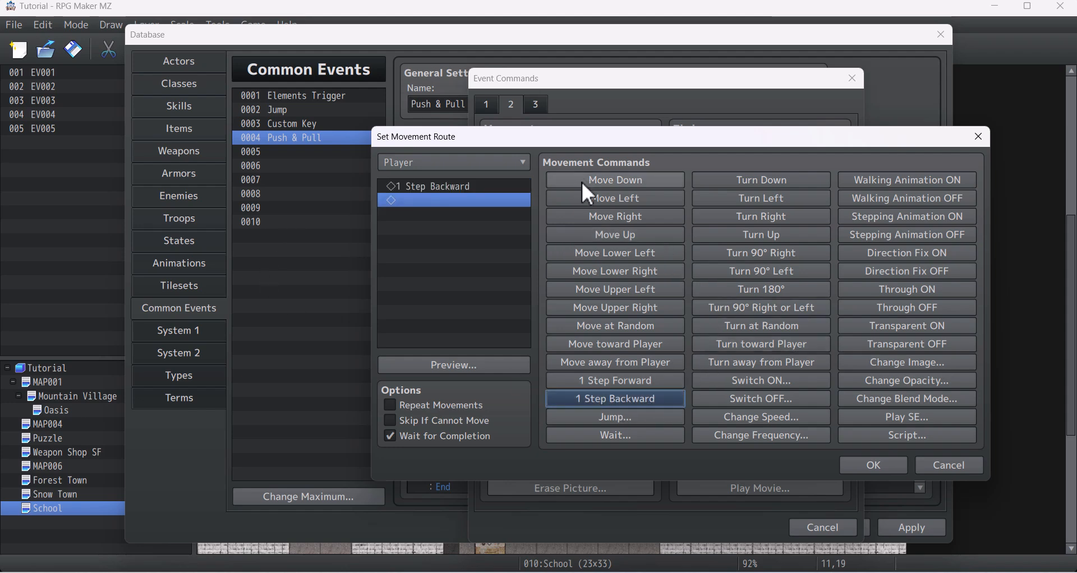
pyautogui.click(393, 436)
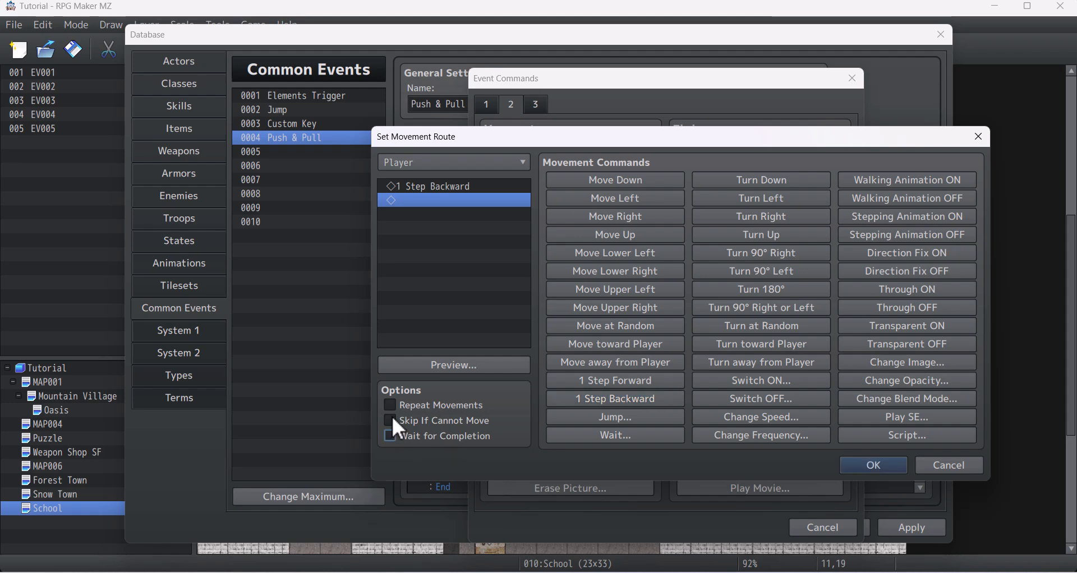
pyautogui.click(391, 421)
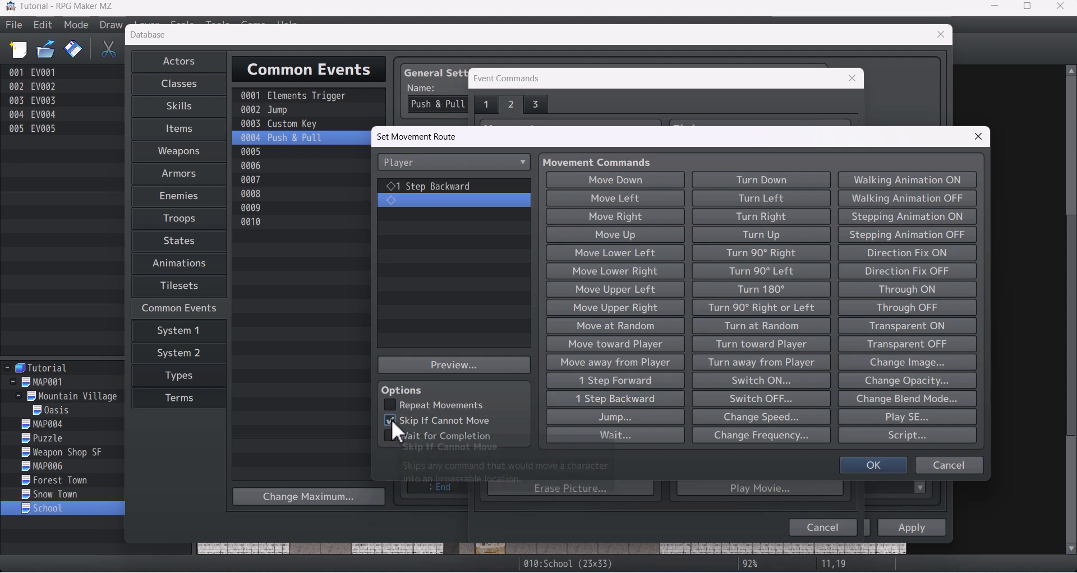
pyautogui.click(845, 465)
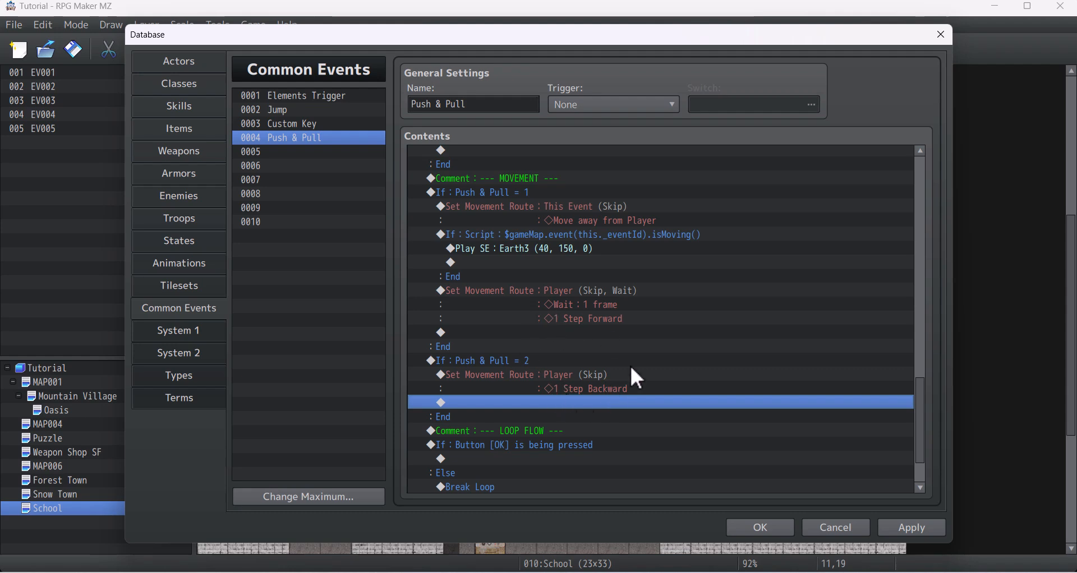
# Below the backward step, add a This Event movement route with Wait 1 frame and Move toward Player, enabling Skip If Cannot Move and keeping Wait for Completion
pyautogui.doubleClick(562, 403)
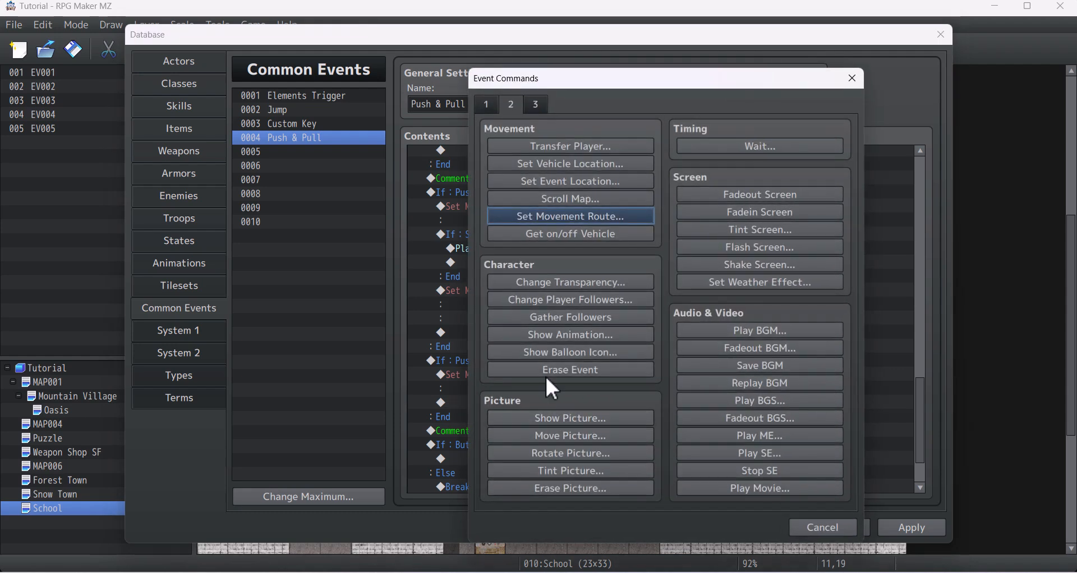
pyautogui.click(568, 217)
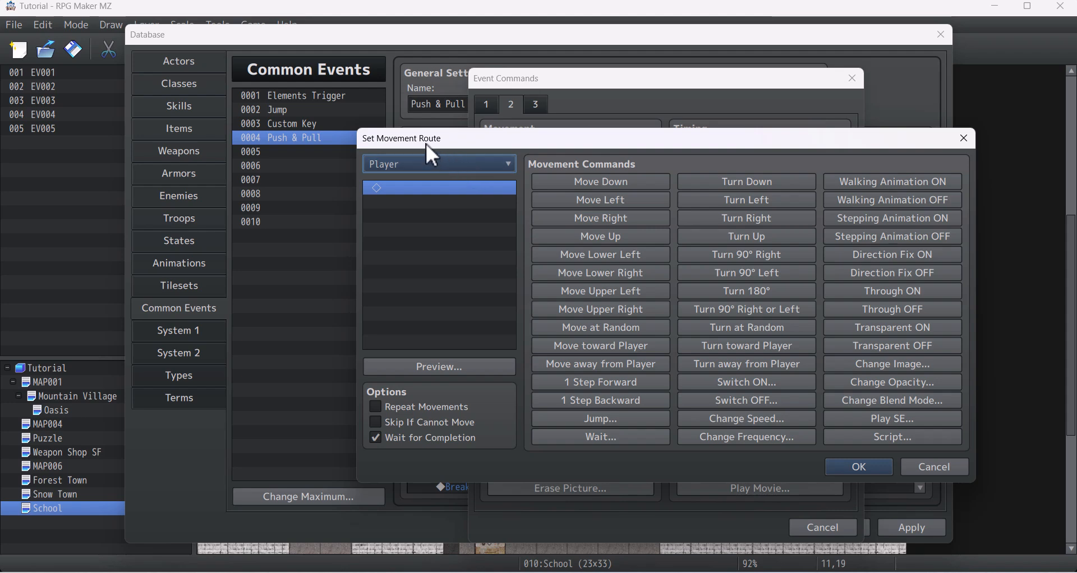
pyautogui.click(413, 166)
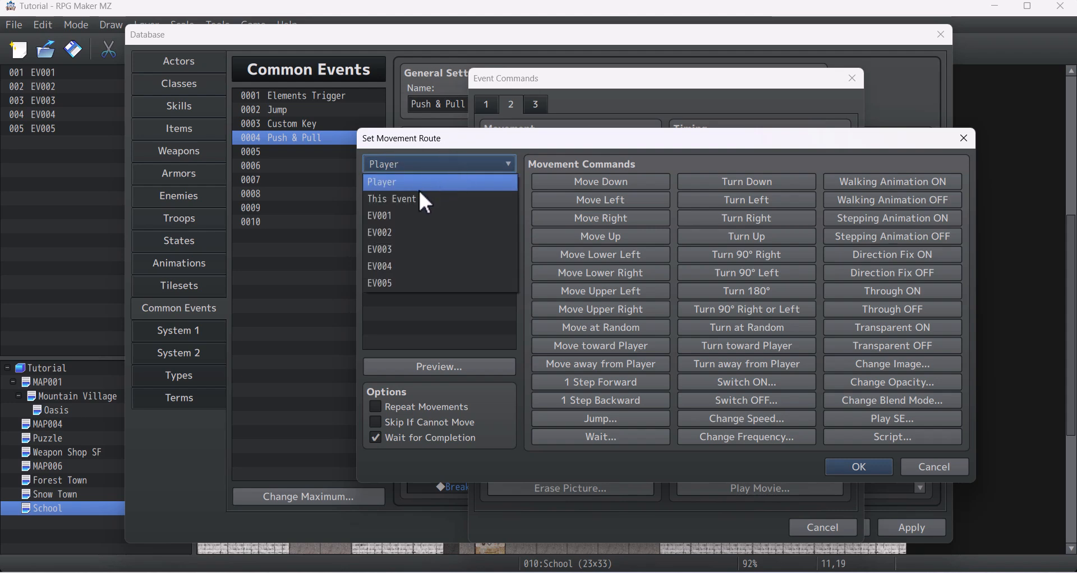
pyautogui.click(396, 201)
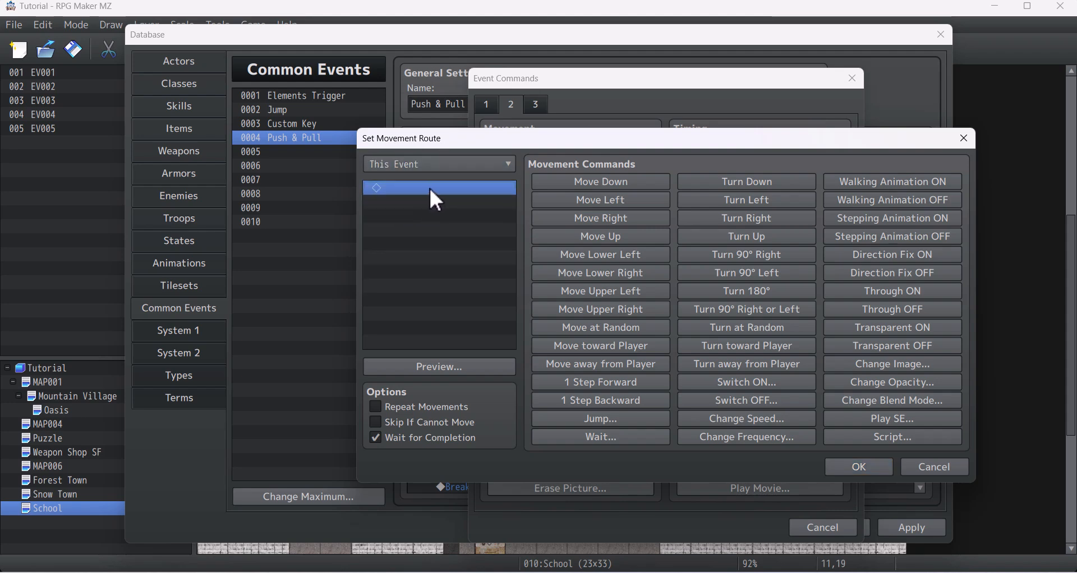
pyautogui.click(598, 436)
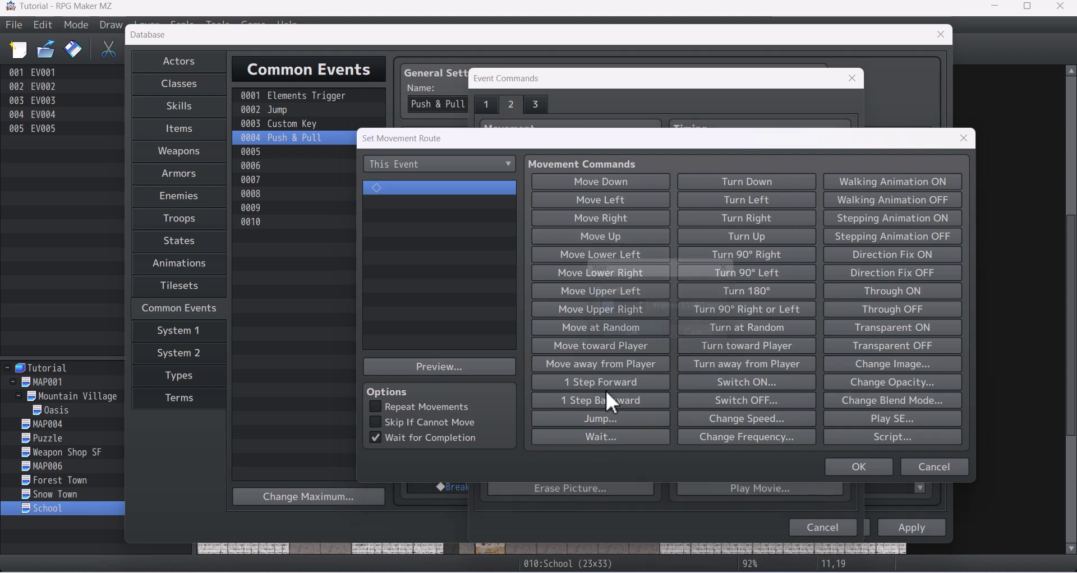
pyautogui.click(641, 344)
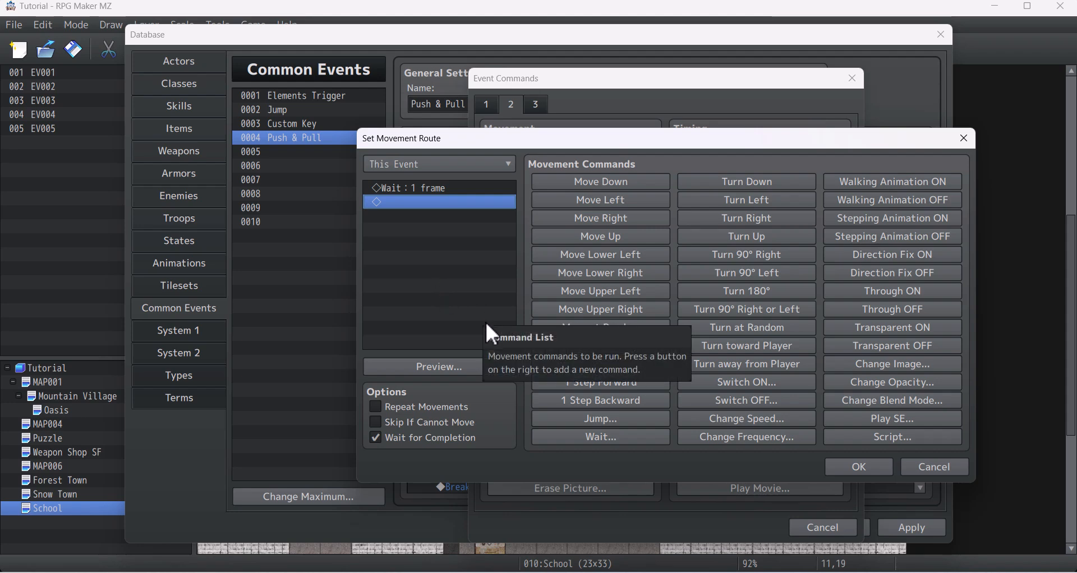
pyautogui.click(651, 348)
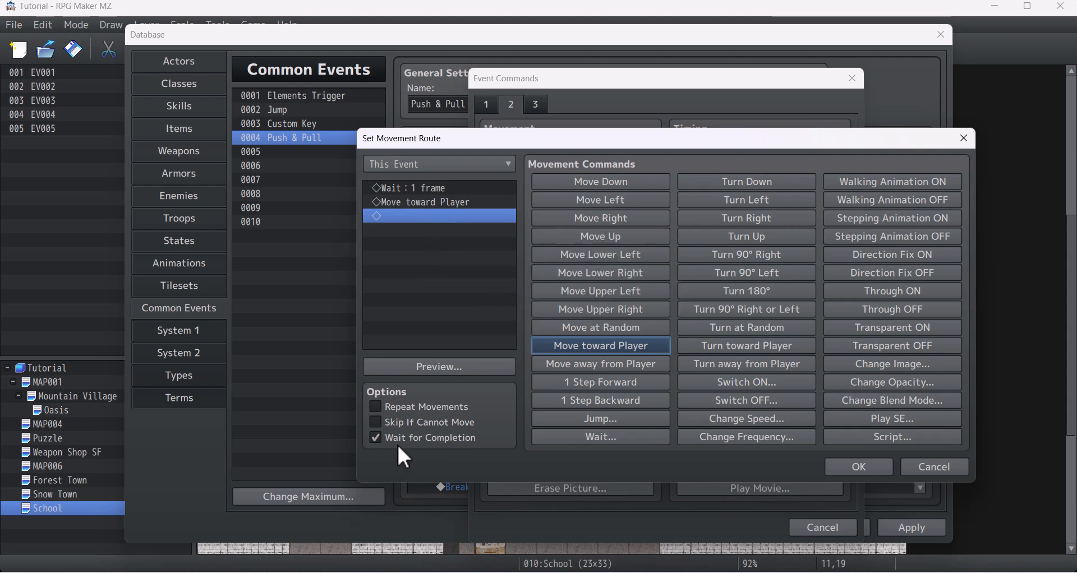
pyautogui.click(400, 422)
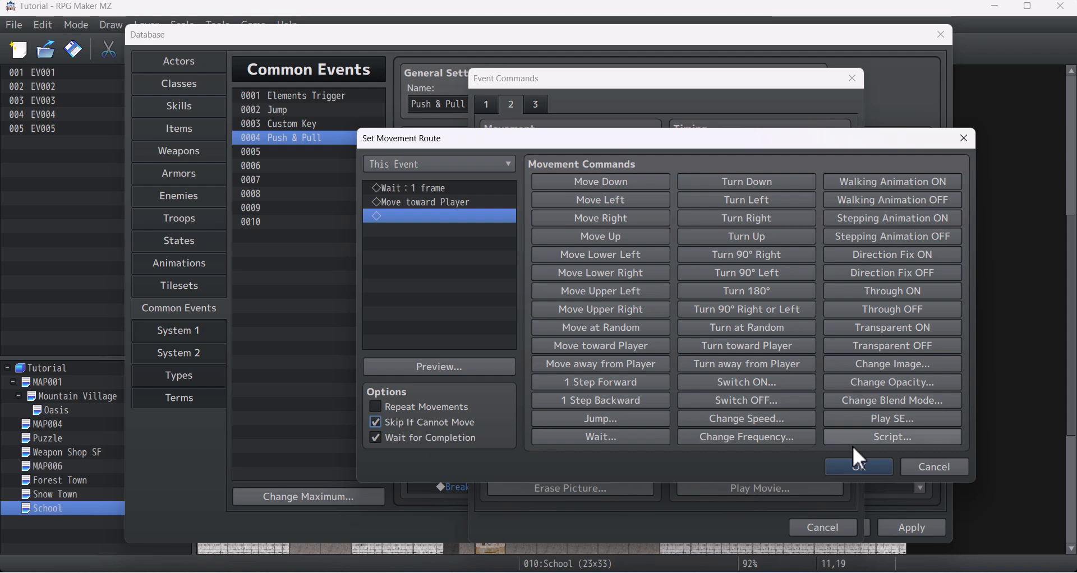
pyautogui.click(859, 466)
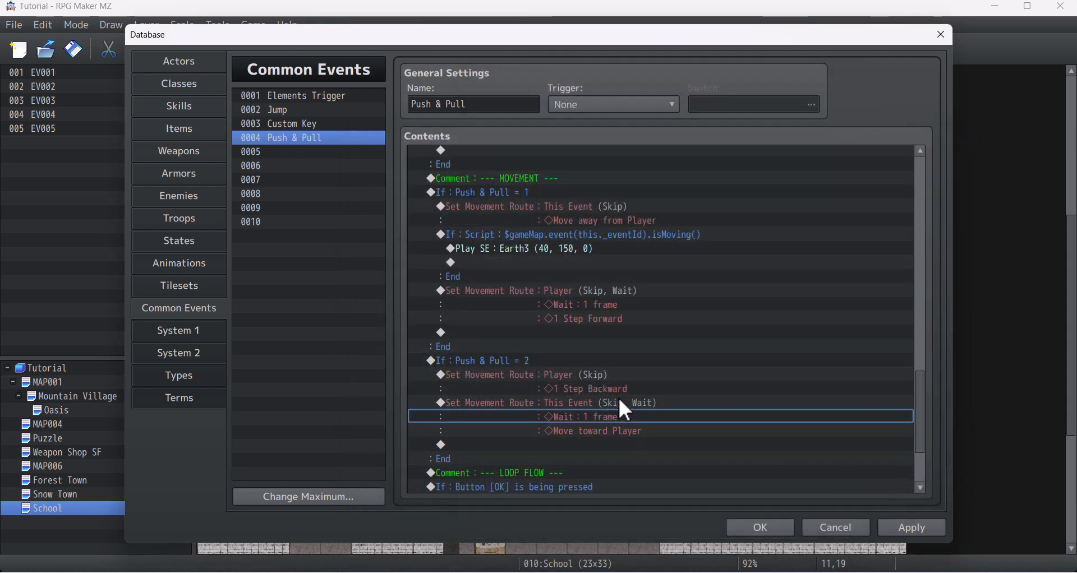
pyautogui.scroll(-1, 617, 396)
pyautogui.click(598, 379)
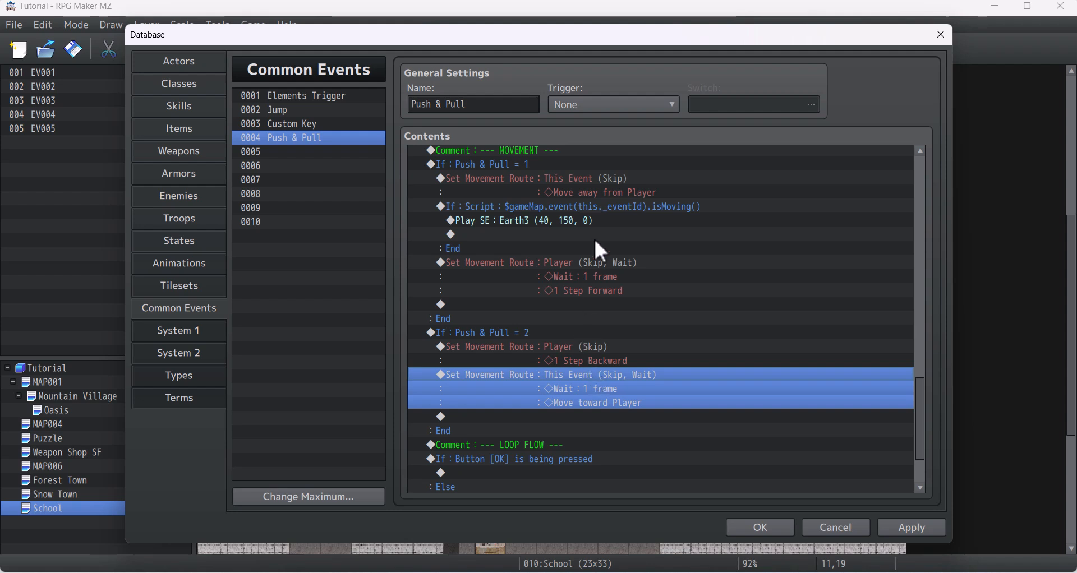
# Copy the event isMoving() branch with its Earth3 sound into the Push & Pull = 2 branch, directly before the This Event movement route
pyautogui.click(620, 207)
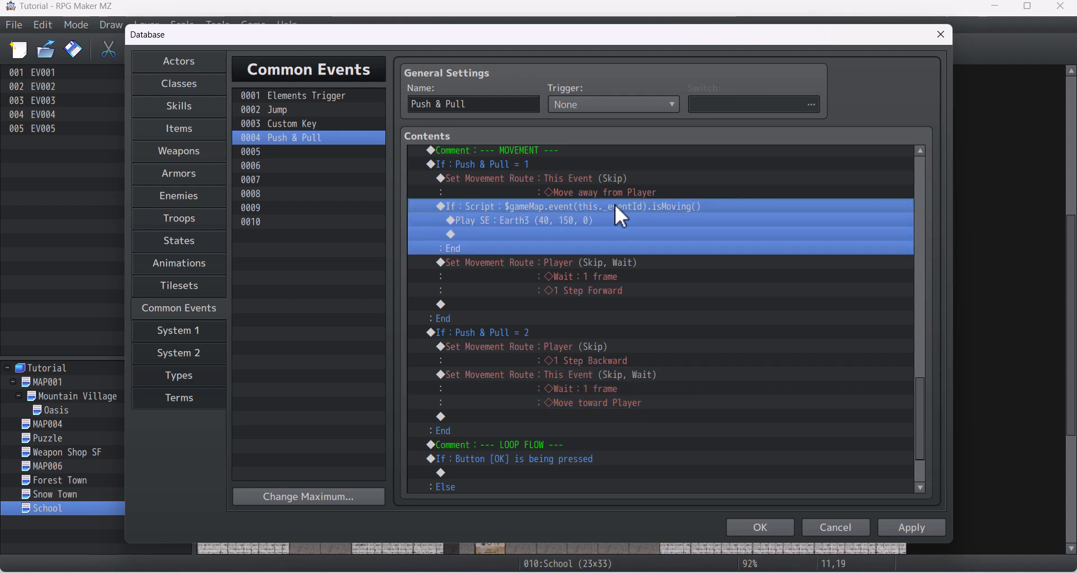
pyautogui.click(634, 390)
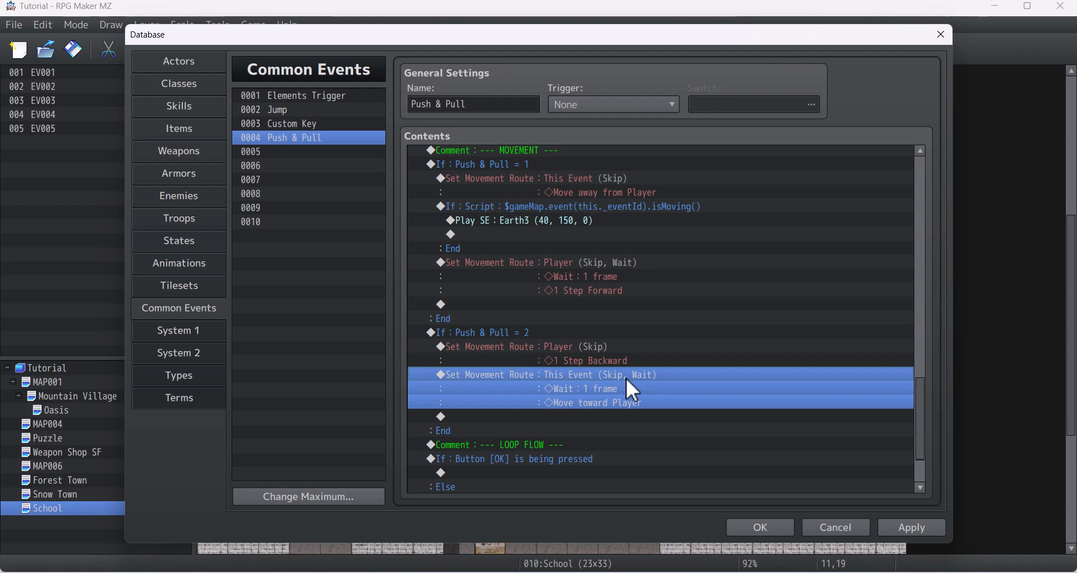
pyautogui.scroll(-1, 616, 321)
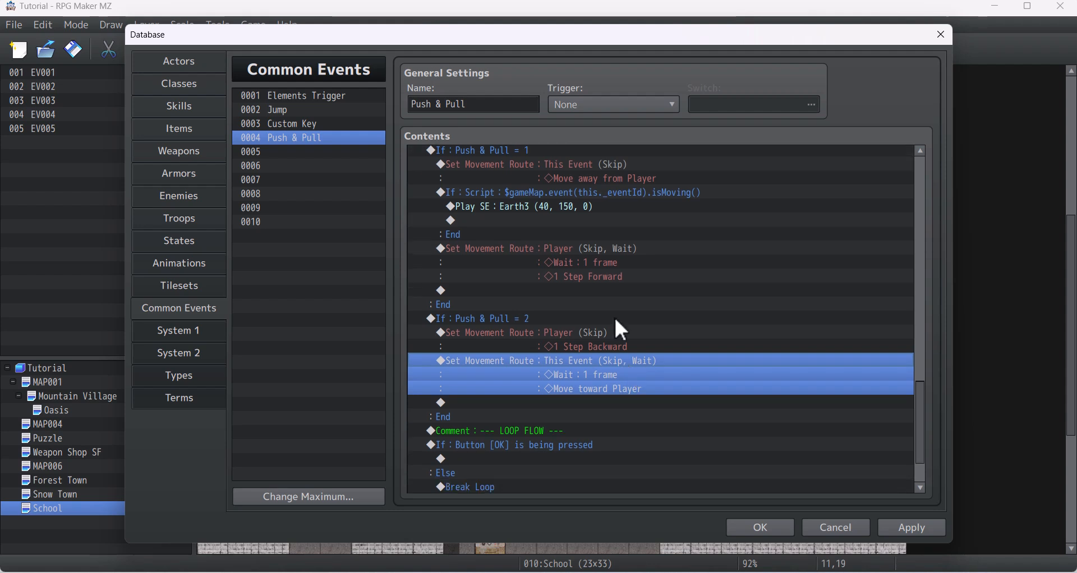
pyautogui.click(592, 195)
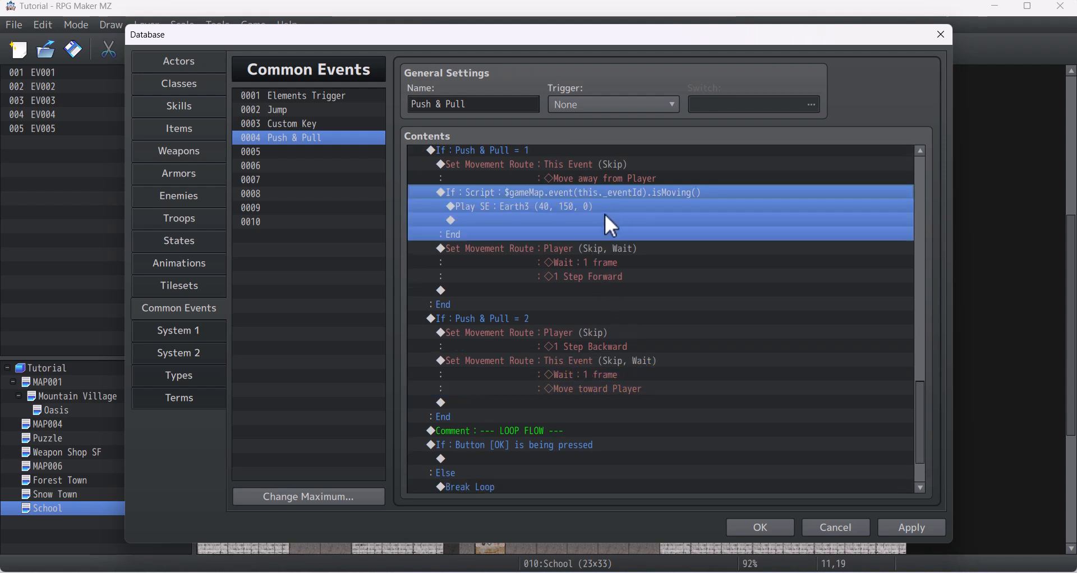
pyautogui.click(541, 365)
pyautogui.hotkey('ctrl', 'v')
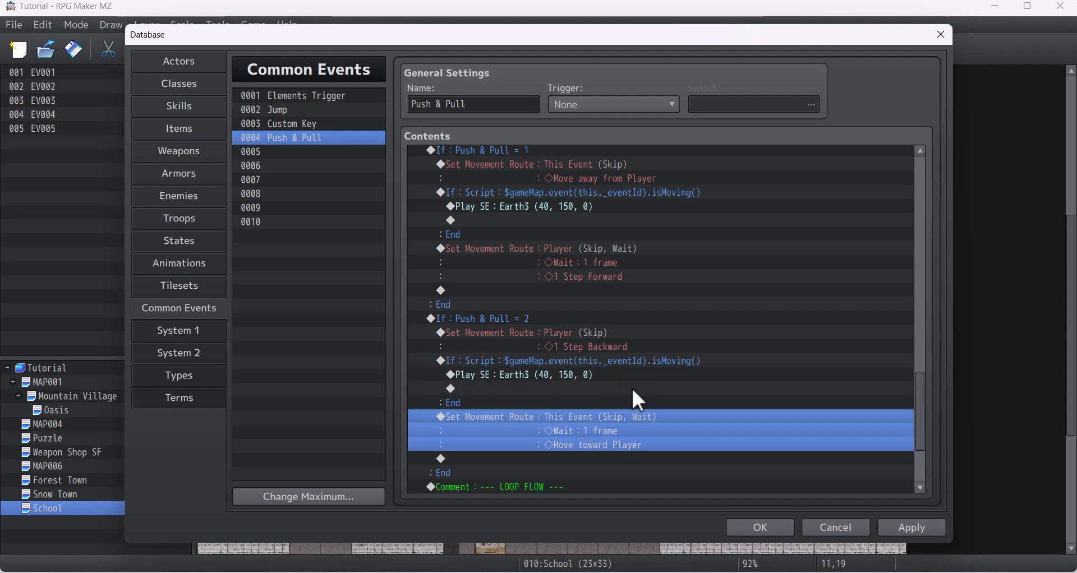
# Change the copied branch's script condition to $gamePlayer.isMoving()
pyautogui.doubleClick(645, 373)
pyautogui.click(774, 382)
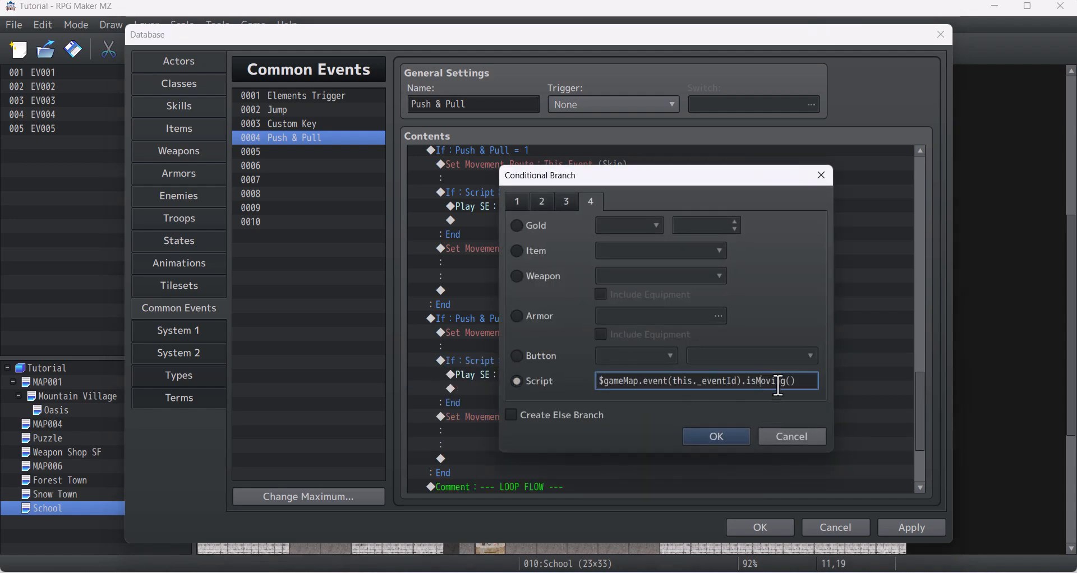
pyautogui.moveTo(803, 381); pyautogui.dragTo(463, 364)
pyautogui.write('$gamePlayer.i')
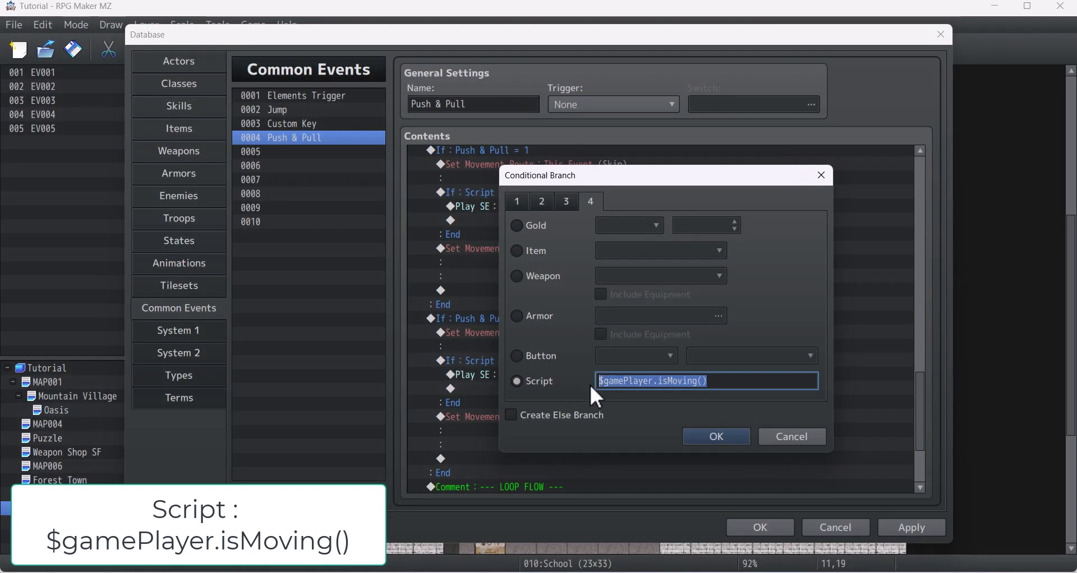
pyautogui.click(728, 437)
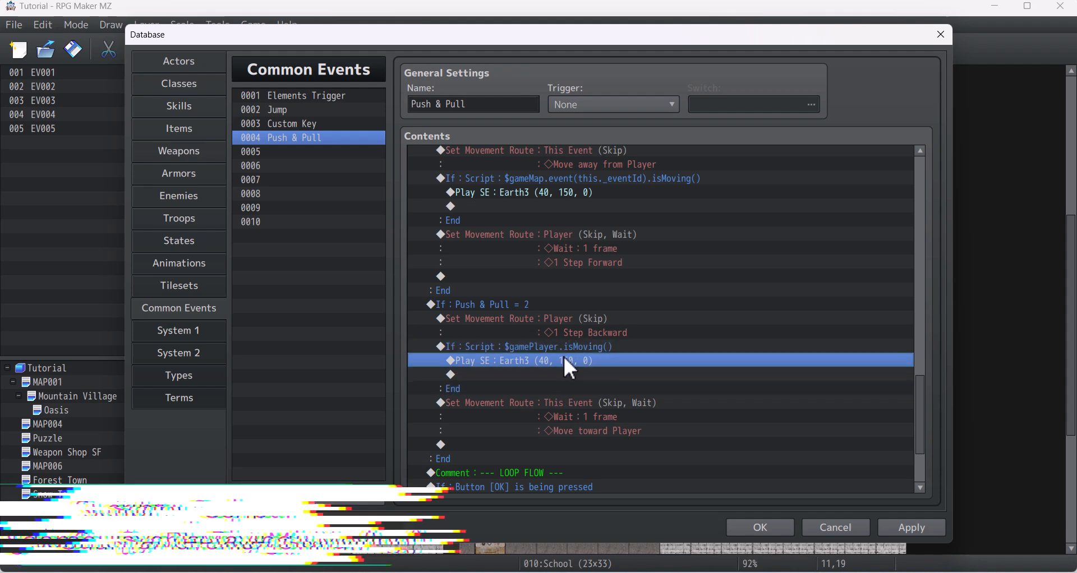
pyautogui.click(524, 363)
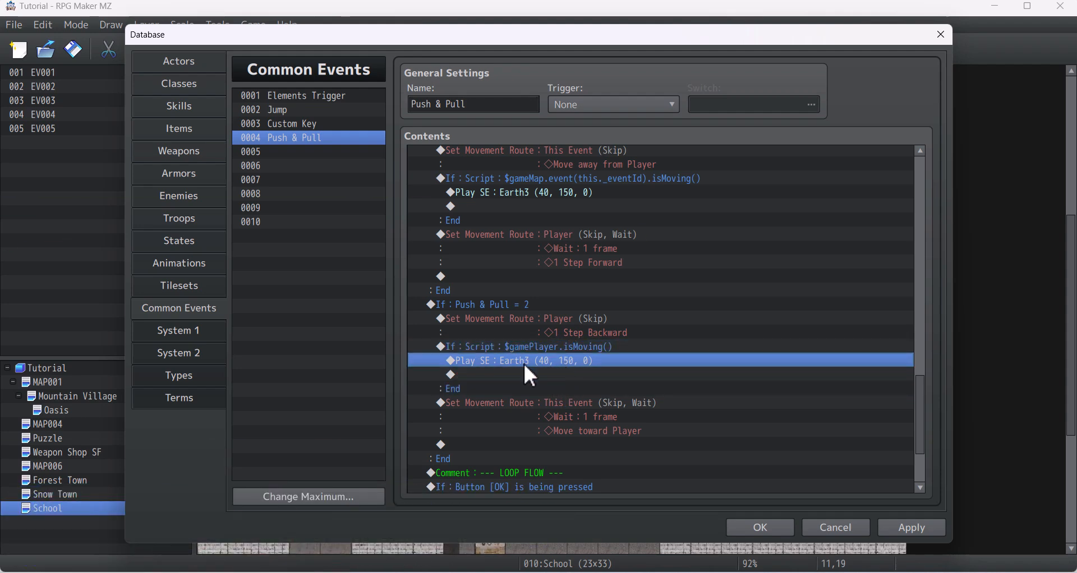
pyautogui.click(536, 349)
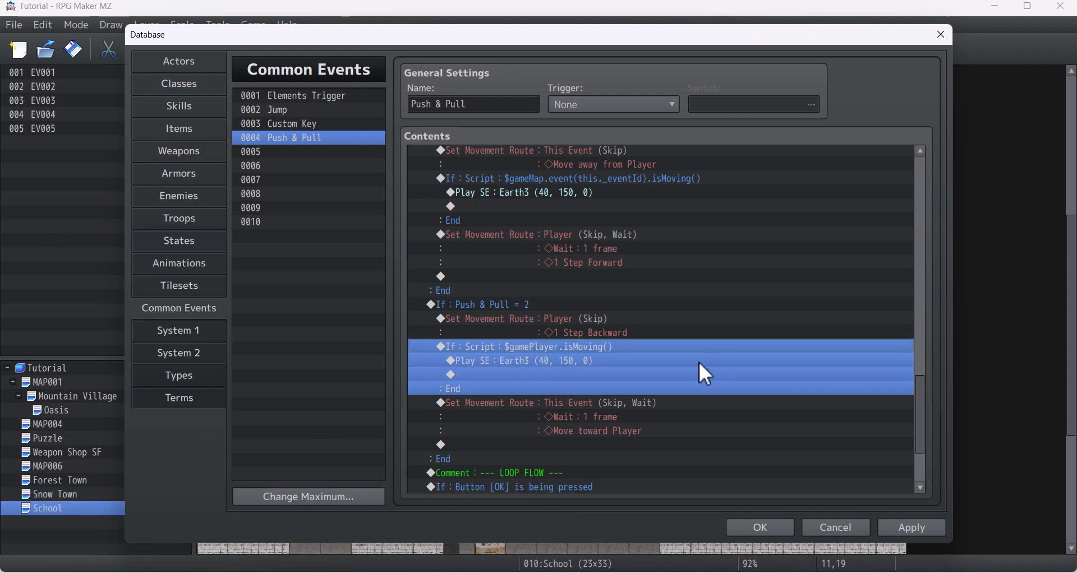
# Insert a Wait of 1 frame directly before the $gamePlayer.isMoving() branch in the Push & Pull = 2 section
pyautogui.scroll(-1, 692, 359)
pyautogui.click(540, 335)
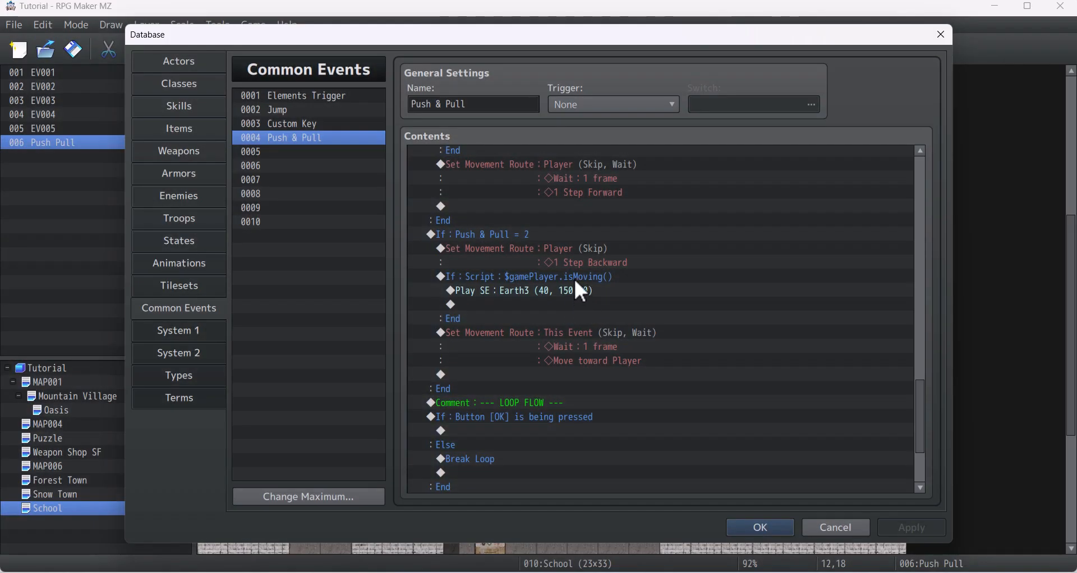
pyautogui.click(588, 276)
pyautogui.press('Insert')
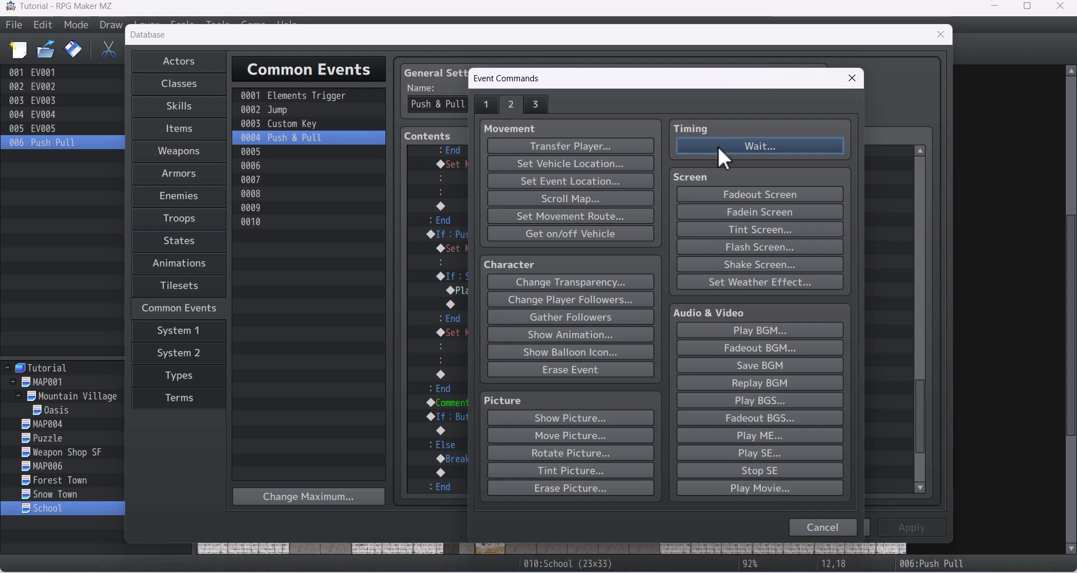
pyautogui.click(718, 149)
pyautogui.write('1')
pyautogui.click(649, 340)
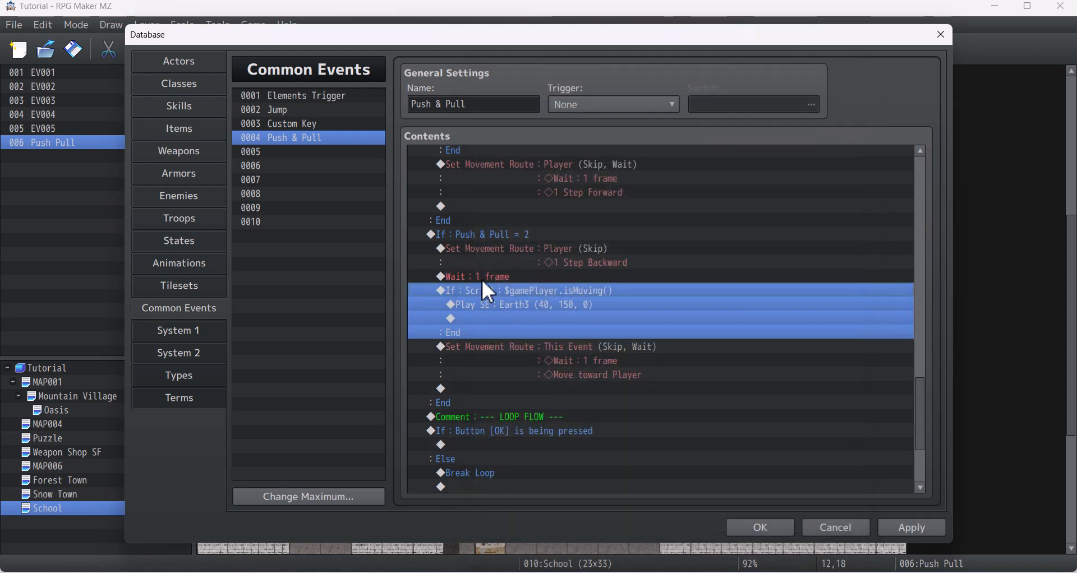
pyautogui.press('Up')
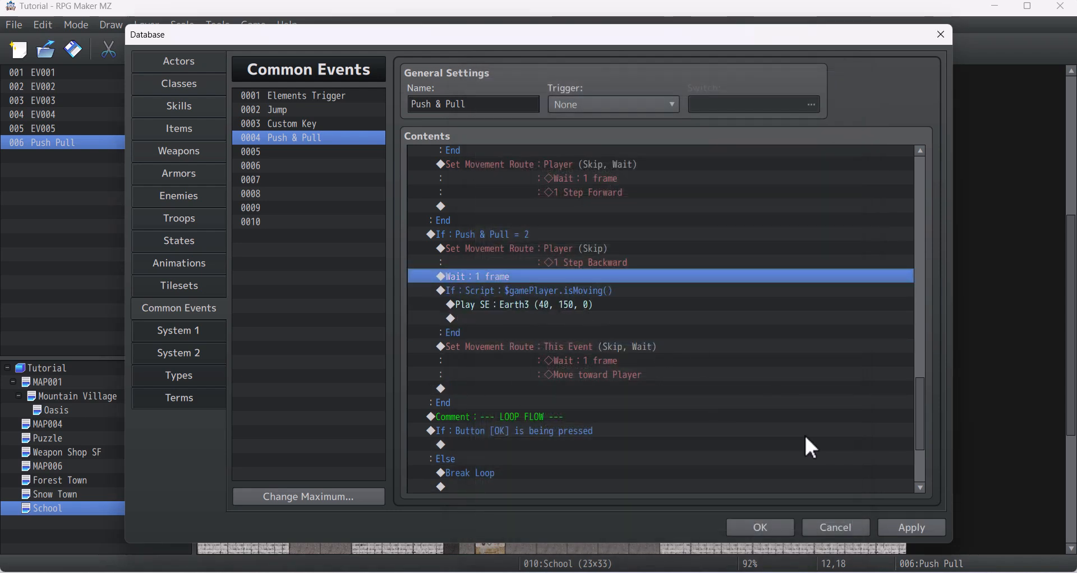
# After the OK-button branch under LOOP FLOW, add a Control Variables command setting variable 0013 Push & Pull to the constant 0
pyautogui.scroll(2, 830, 443)
pyautogui.click(858, 410)
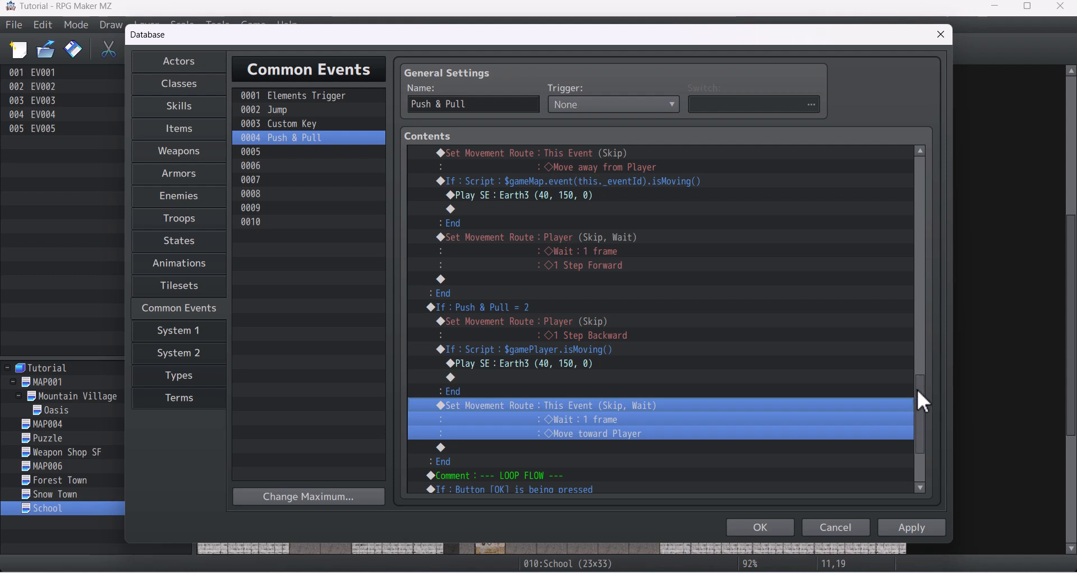
pyautogui.moveTo(922, 404); pyautogui.dragTo(922, 431)
pyautogui.click(701, 404)
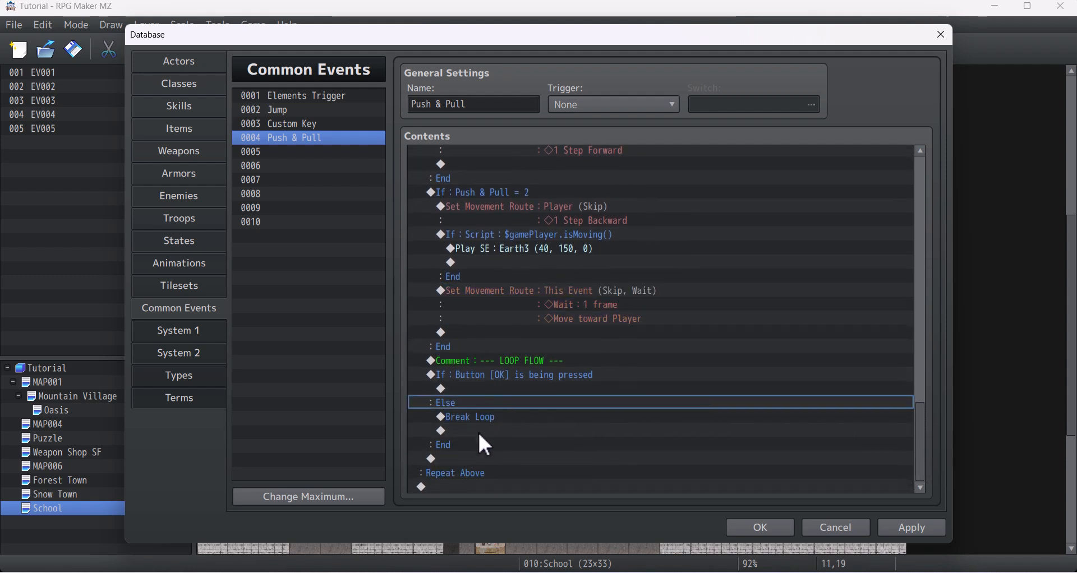
pyautogui.click(484, 376)
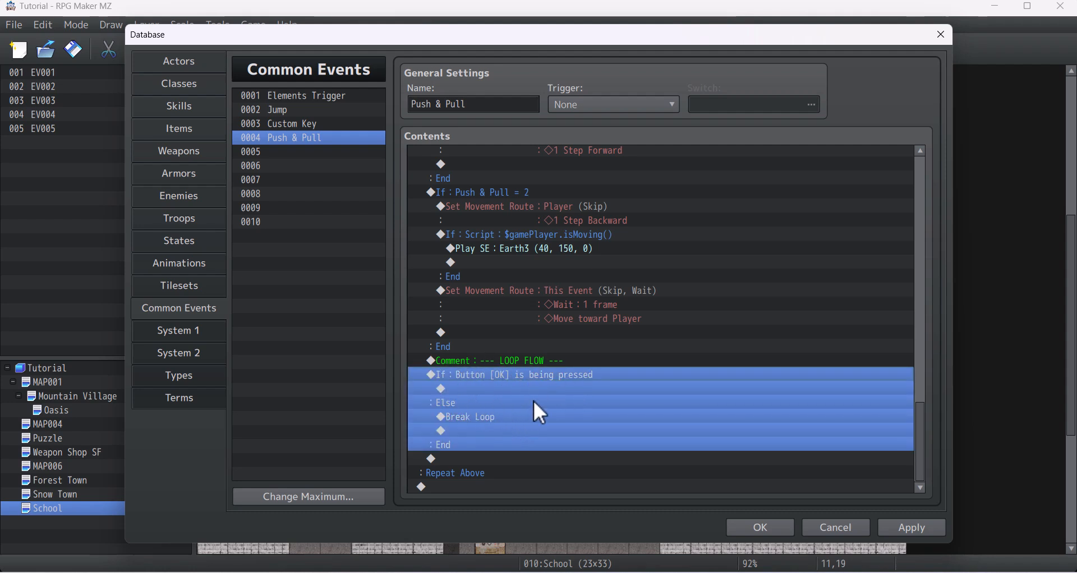
pyautogui.doubleClick(489, 461)
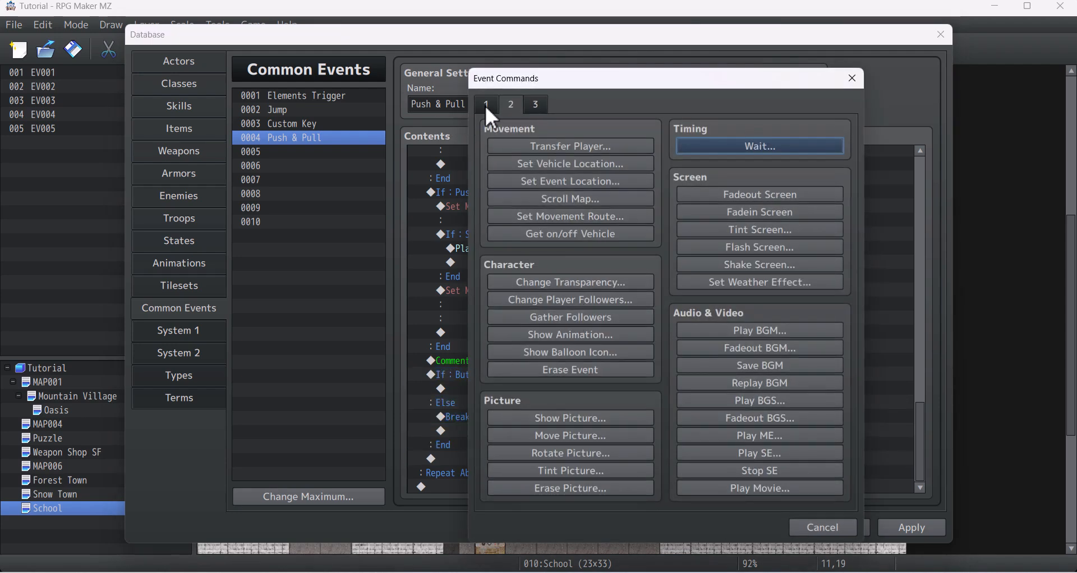
pyautogui.click(486, 105)
pyautogui.click(590, 284)
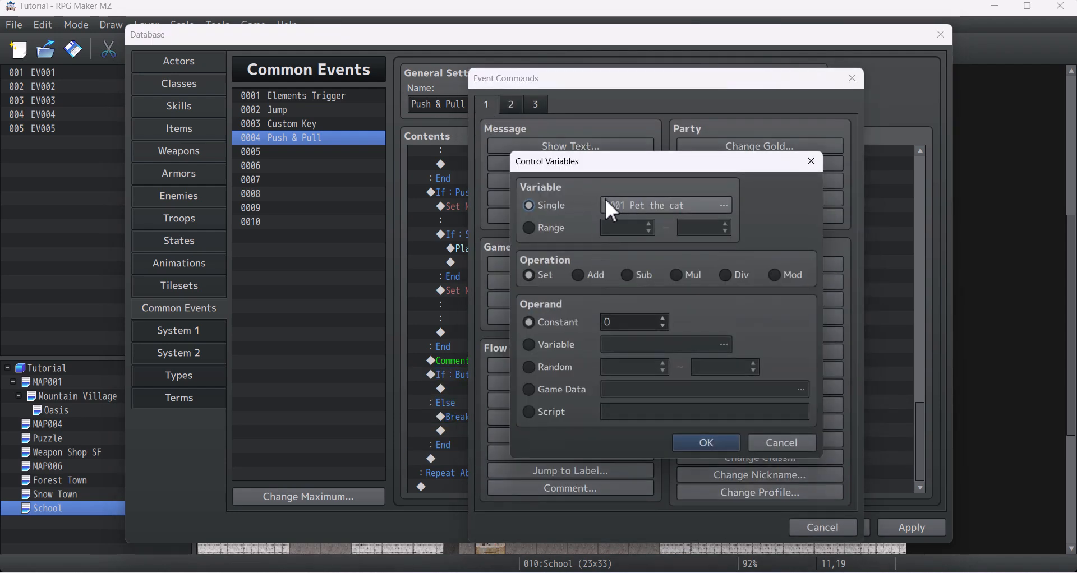
pyautogui.click(613, 208)
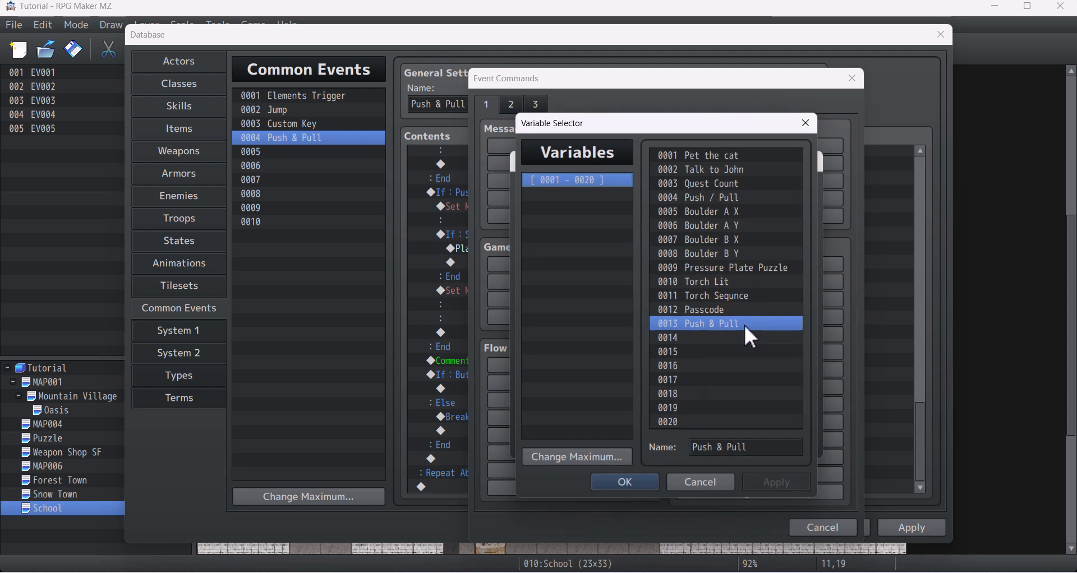
pyautogui.doubleClick(729, 326)
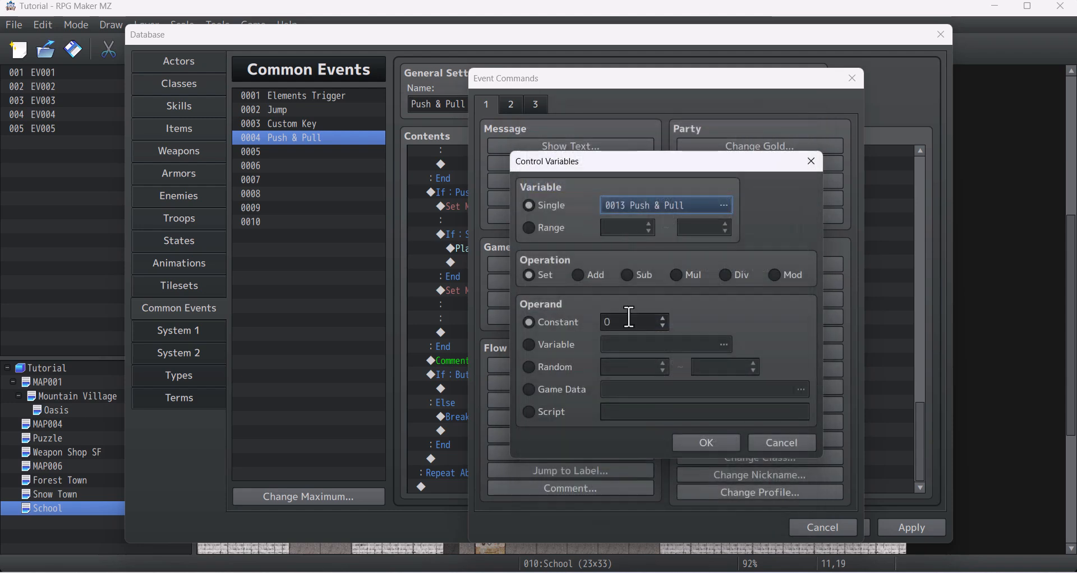
pyautogui.click(701, 443)
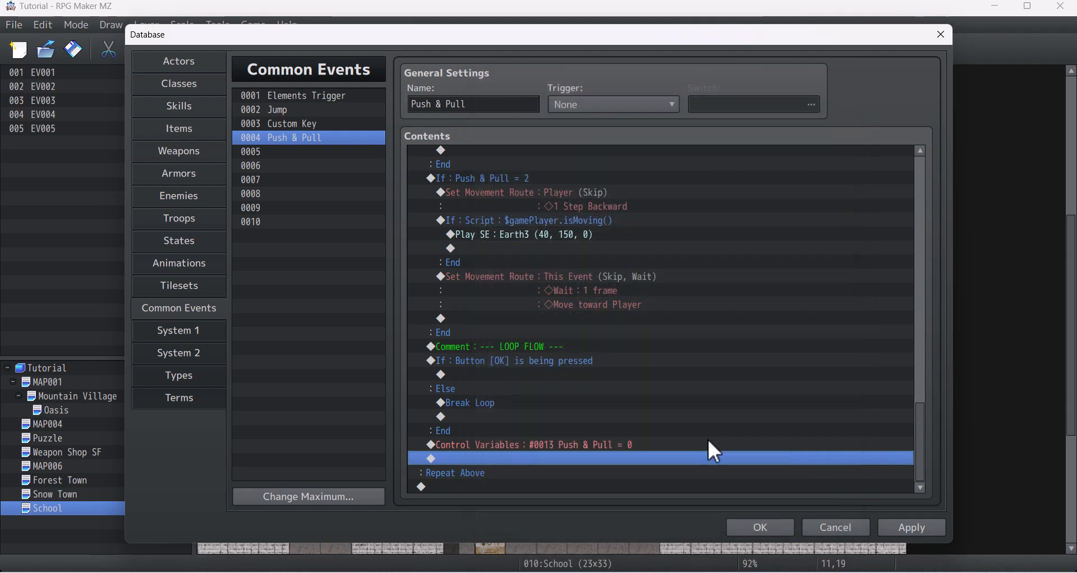
# Add a Wait of 1 frame below the Push & Pull variable reset at the end of the loop
pyautogui.scroll(2, 917, 436)
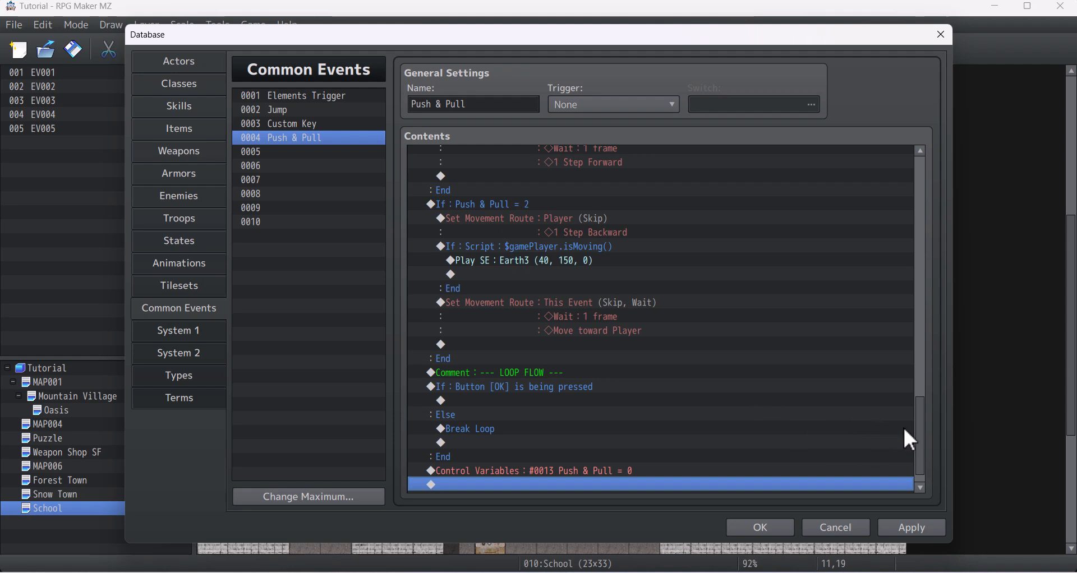
pyautogui.scroll(-2, 904, 430)
pyautogui.doubleClick(657, 458)
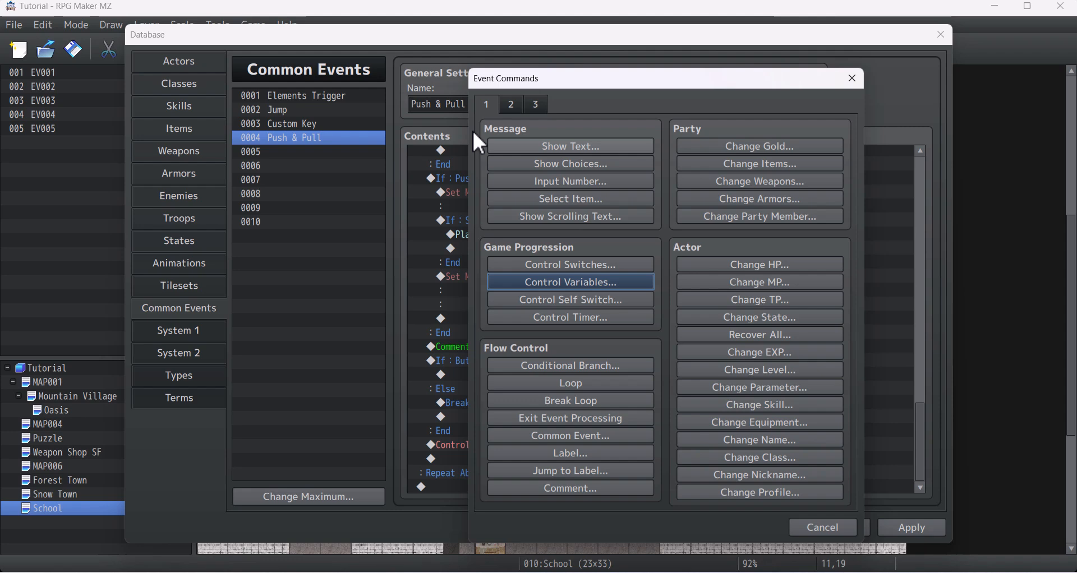
pyautogui.click(512, 104)
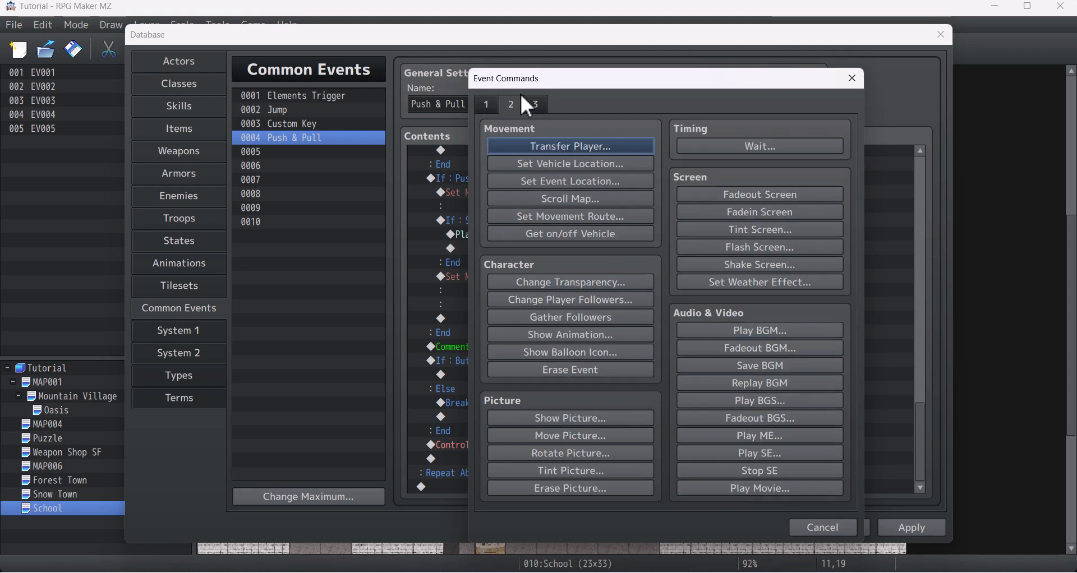
pyautogui.click(736, 140)
pyautogui.click(639, 338)
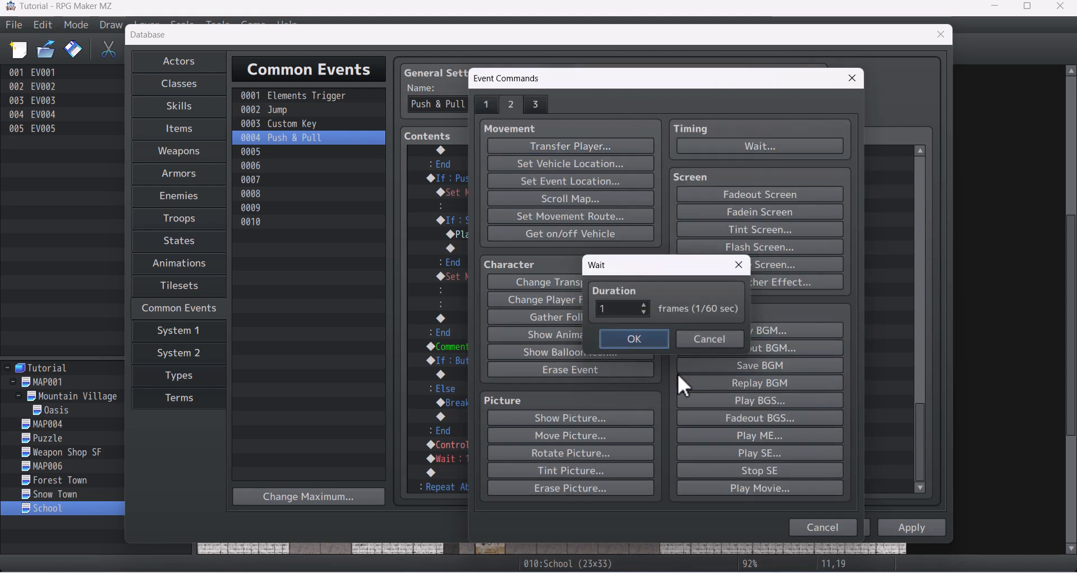
# Review the common event from the loop's end to its start, including the opening Player movement route's direction fix and speed settings
pyautogui.moveTo(921, 460)
pyautogui.mouseDown()
pyautogui.moveTo(922, 452)
pyautogui.moveTo(911, 462)
pyautogui.mouseUp()
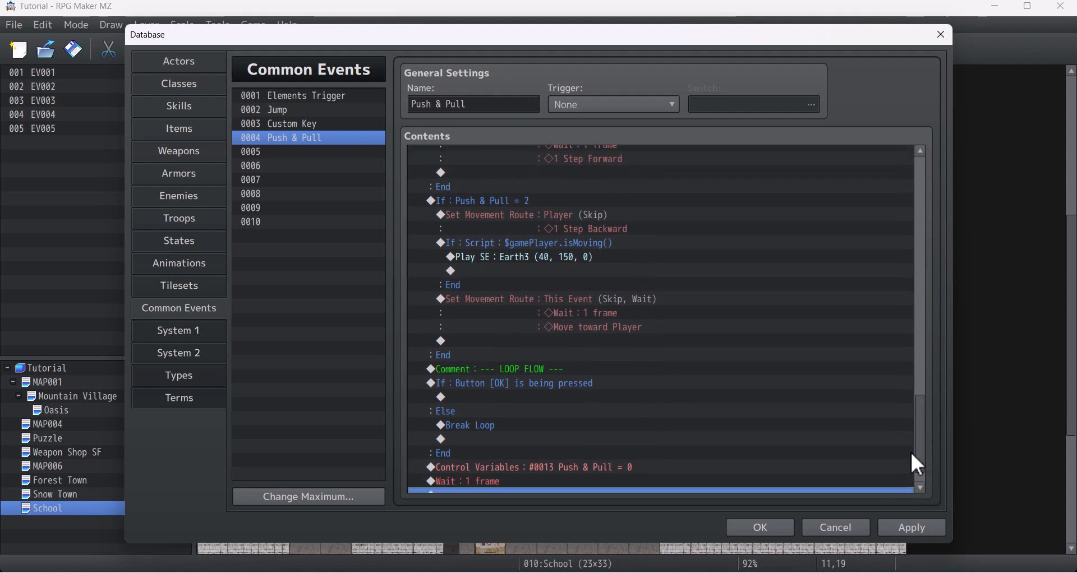
pyautogui.click(780, 454)
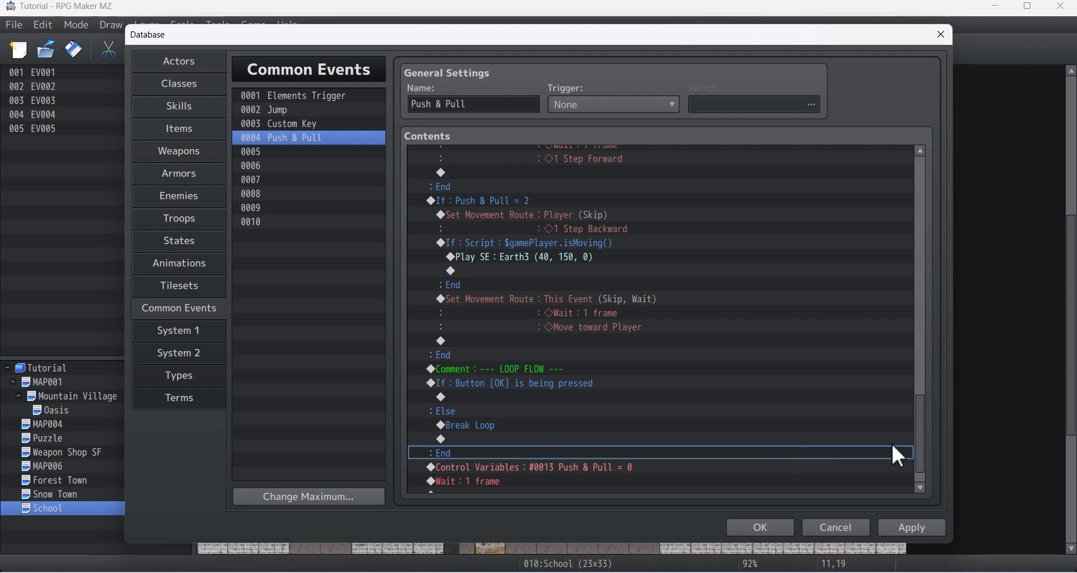
pyautogui.moveTo(921, 450); pyautogui.dragTo(681, 203)
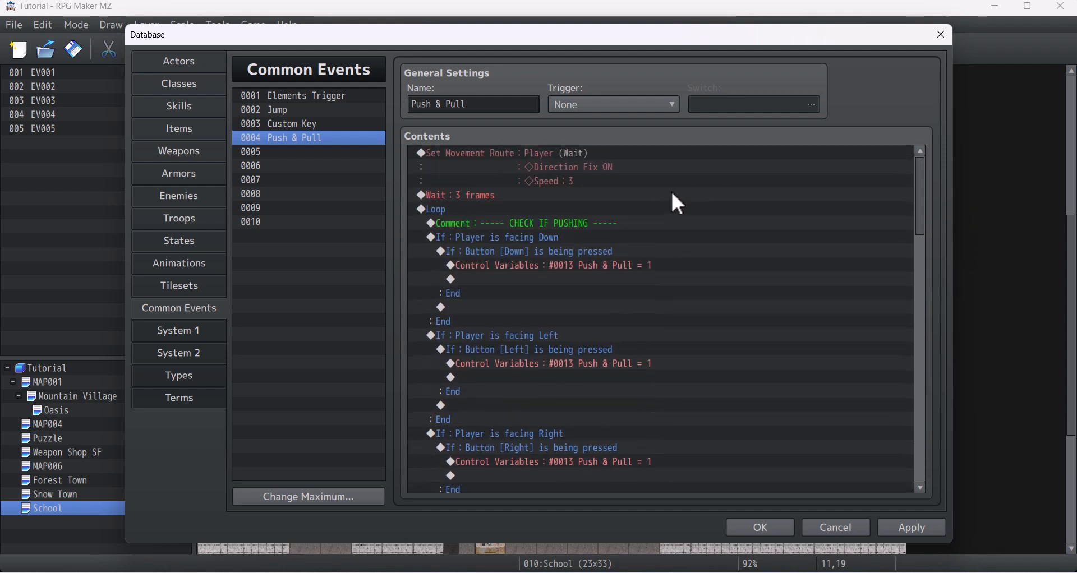
pyautogui.click(562, 156)
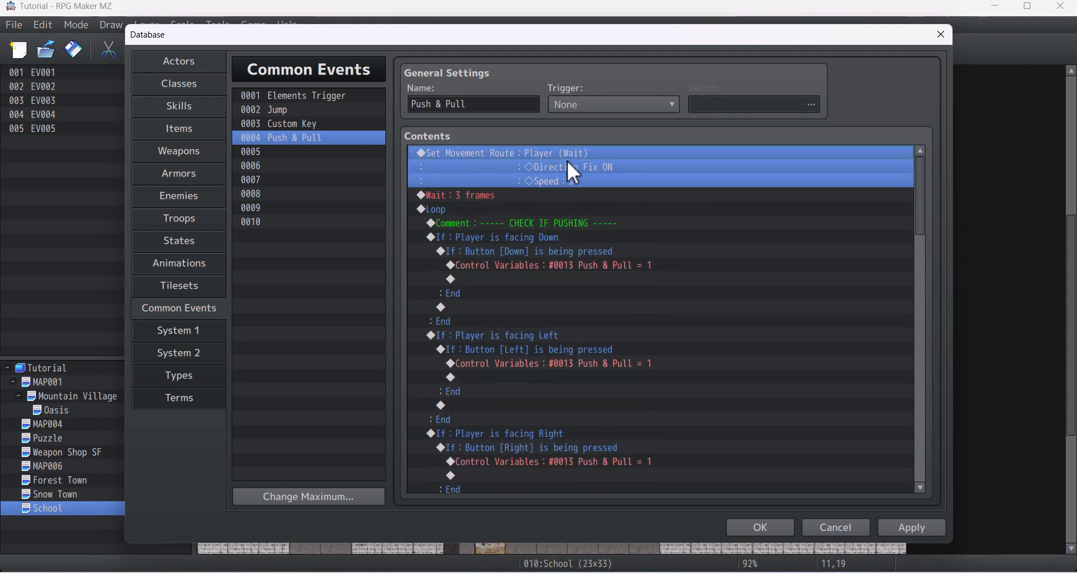
pyautogui.doubleClick(598, 193)
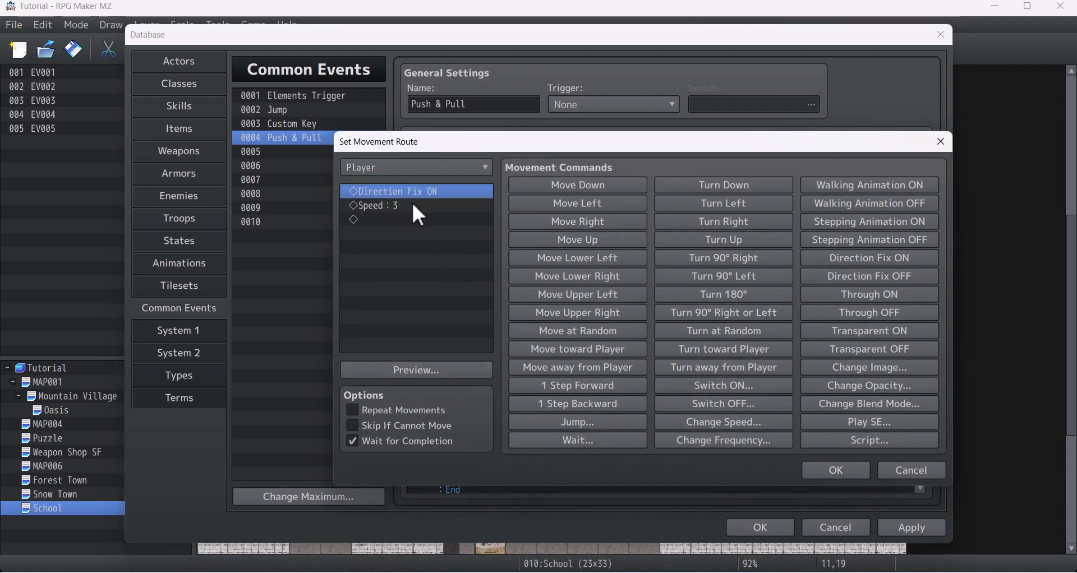
pyautogui.click(383, 205)
pyautogui.click(837, 472)
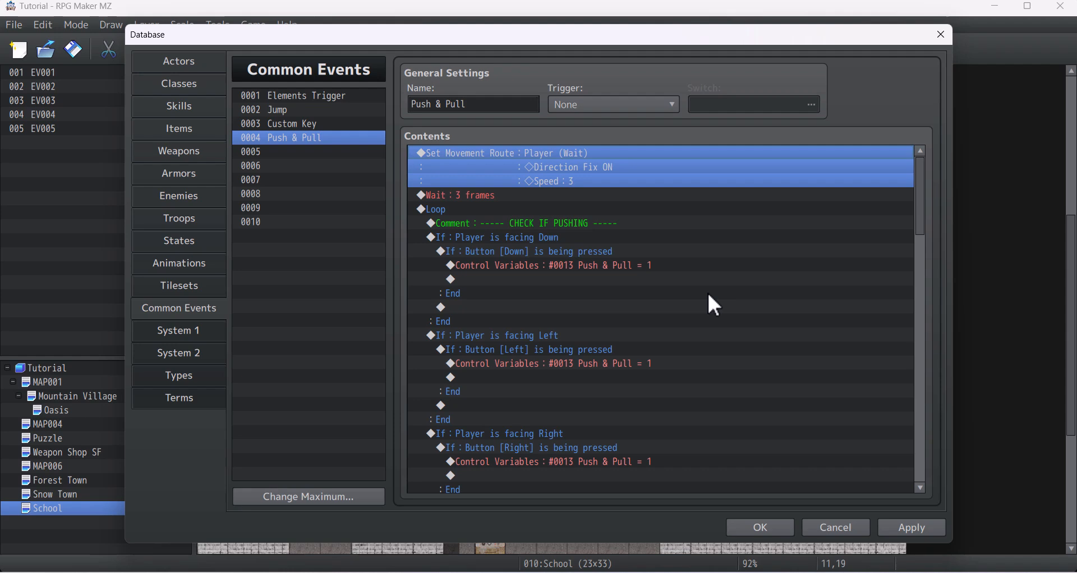
pyautogui.scroll(-12, 897, 234)
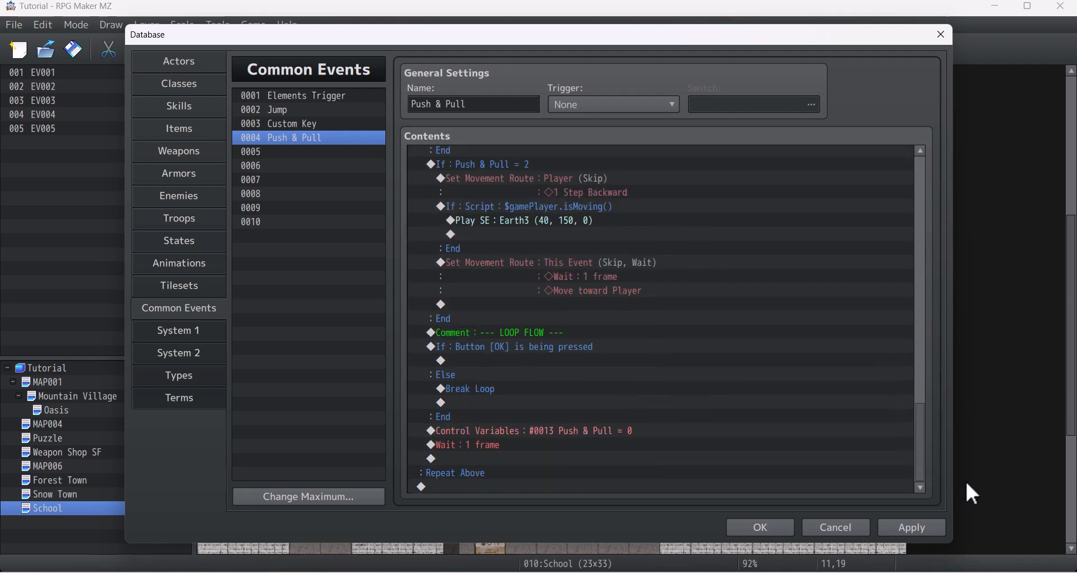
pyautogui.click(454, 486)
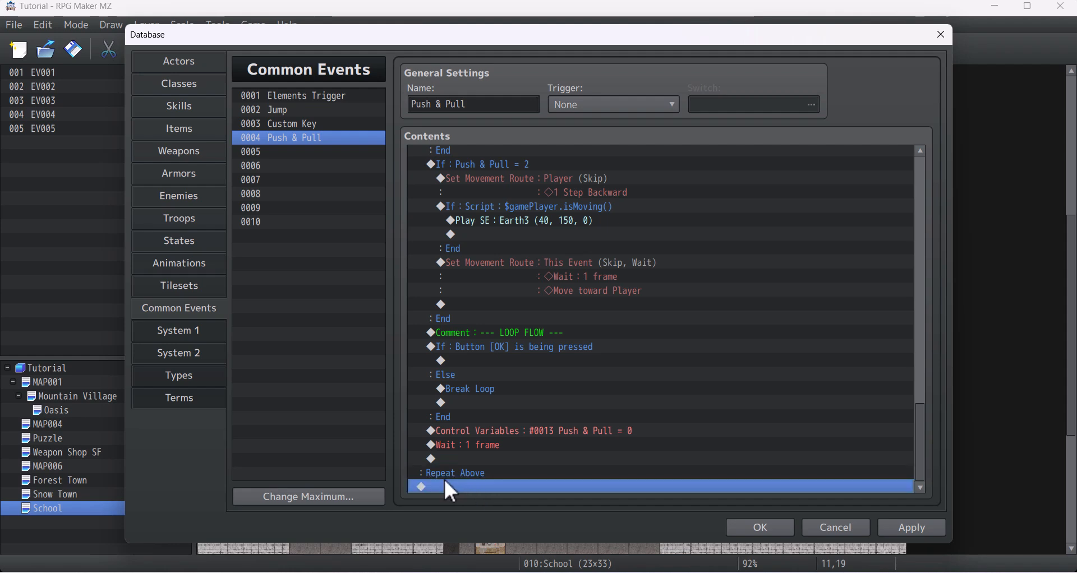
pyautogui.moveTo(921, 465); pyautogui.dragTo(781, 168)
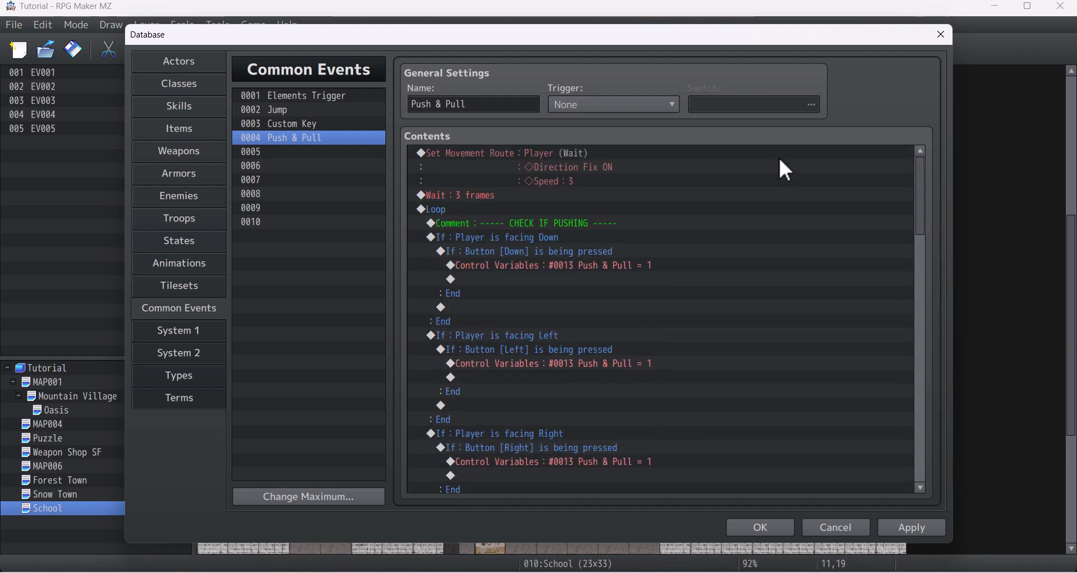
# Copy the opening Player movement route and paste it after the end of the loop
pyautogui.click(702, 153)
pyautogui.moveTo(921, 203); pyautogui.dragTo(747, 169)
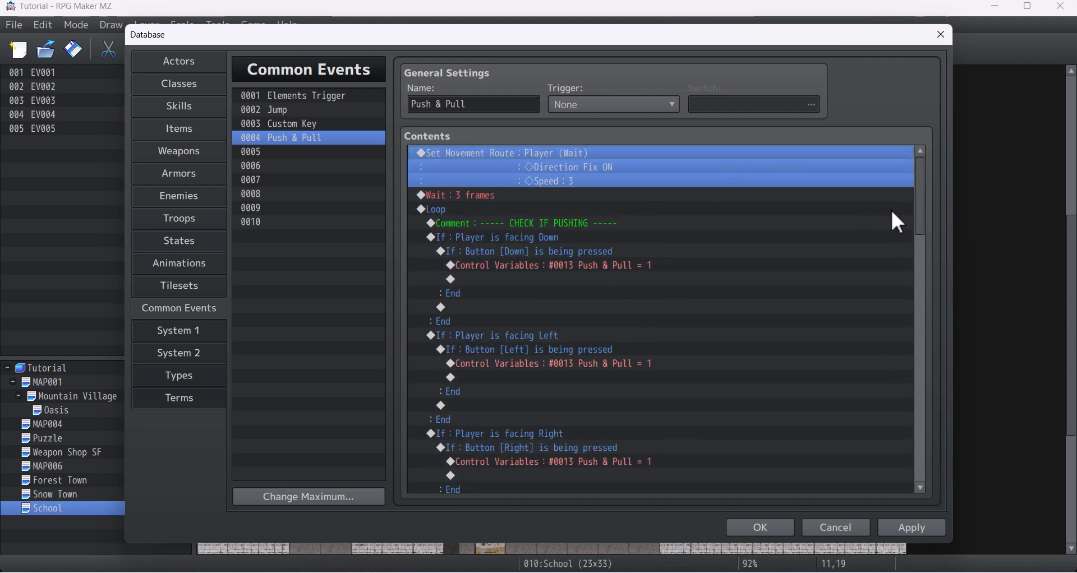
pyautogui.scroll(-15, 909, 264)
pyautogui.click(514, 488)
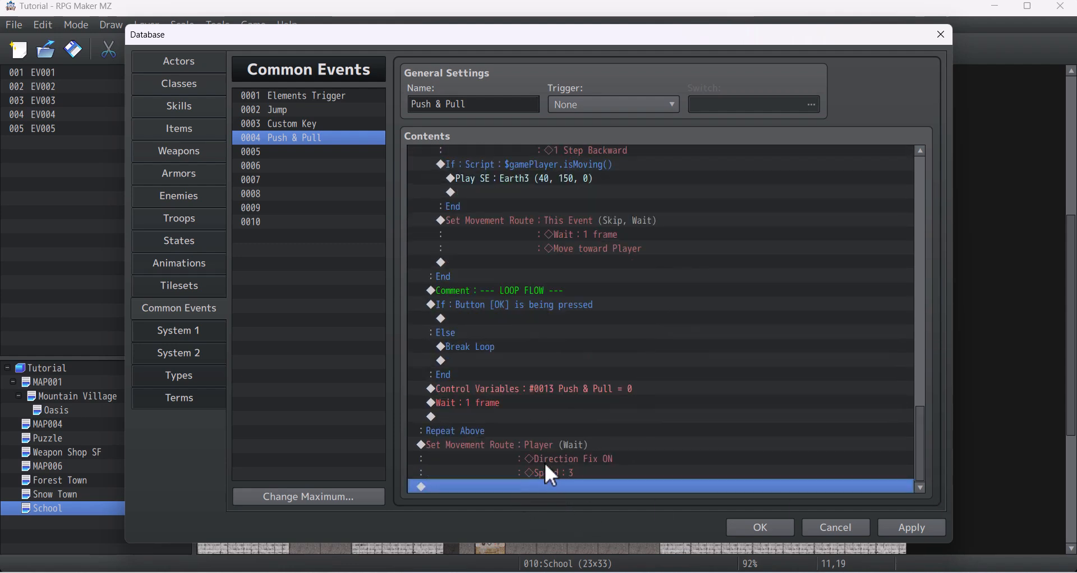
# In the Player movement route below the loop, replace Direction Fix ON with Direction Fix OFF and set the speed to 4: Normal
pyautogui.click(696, 476)
pyautogui.press('Return')
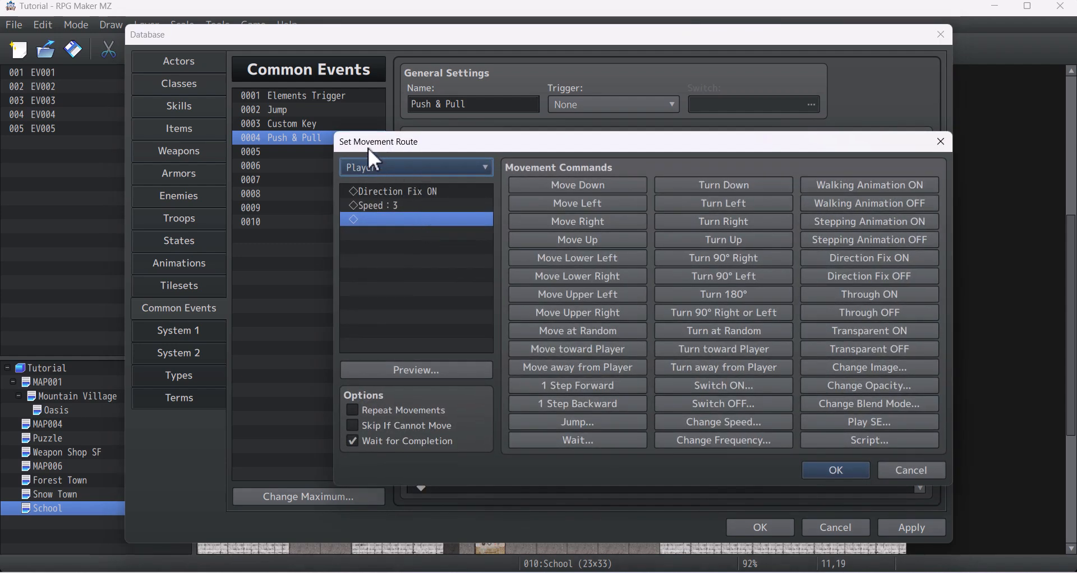
pyautogui.click(422, 192)
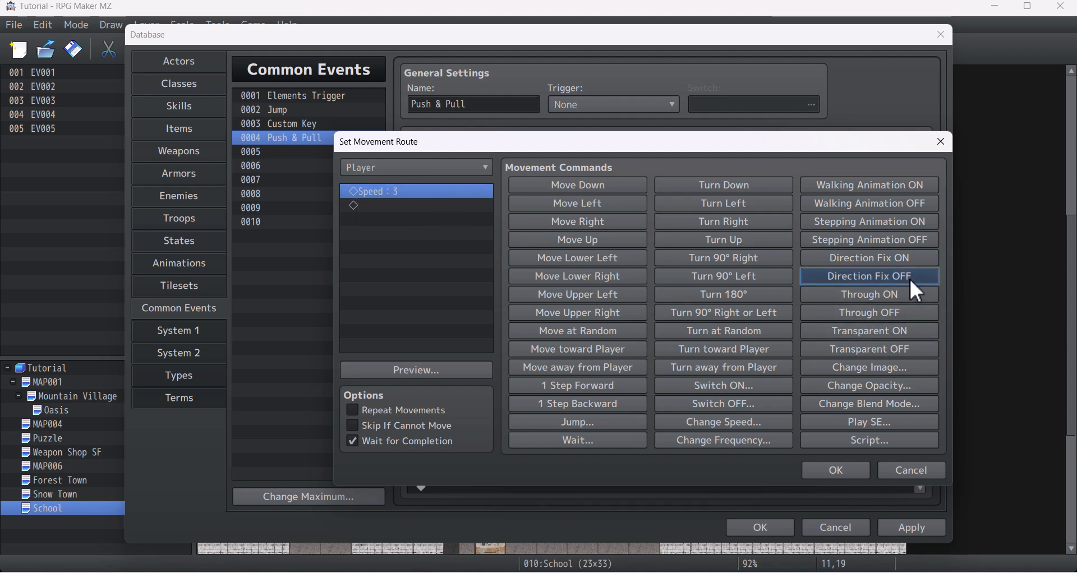
pyautogui.click(853, 278)
pyautogui.doubleClick(448, 206)
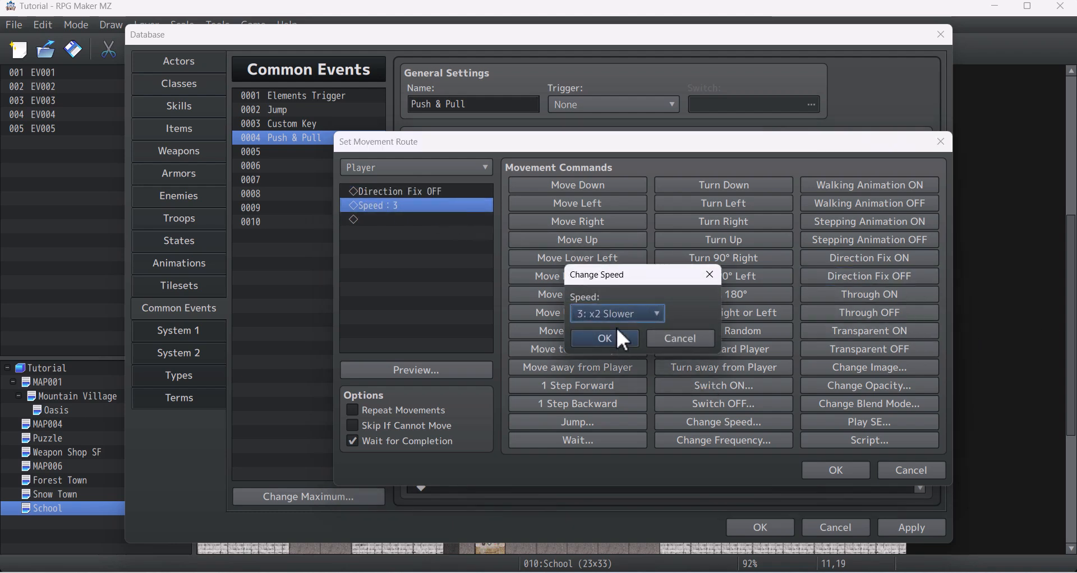
pyautogui.click(639, 315)
pyautogui.click(612, 384)
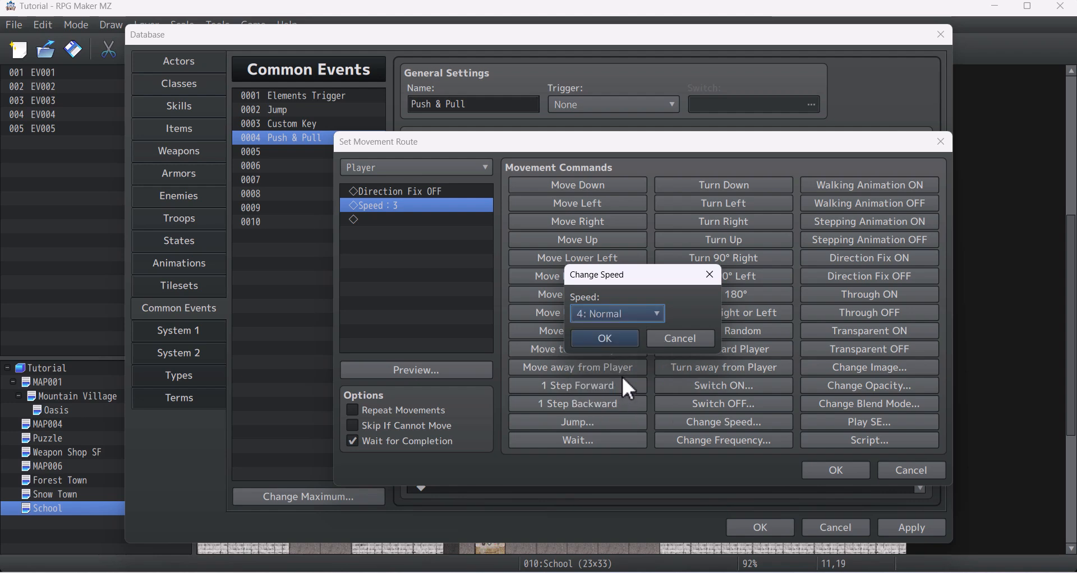
pyautogui.click(606, 340)
pyautogui.click(816, 473)
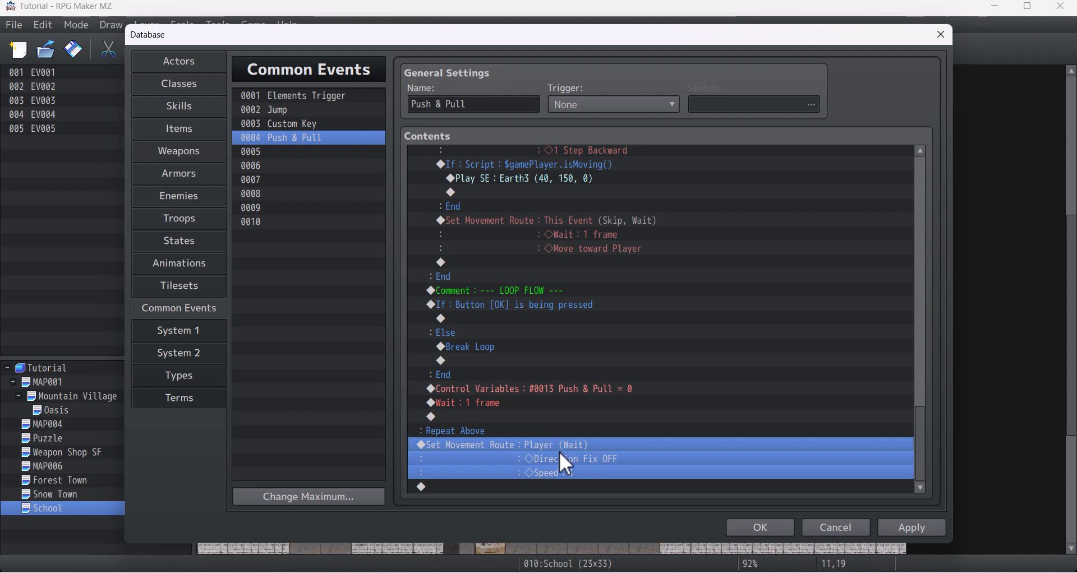
# Copy the #0013 Push & Pull = 0 variable command below the final movement route, then save and close the database
pyautogui.click(577, 487)
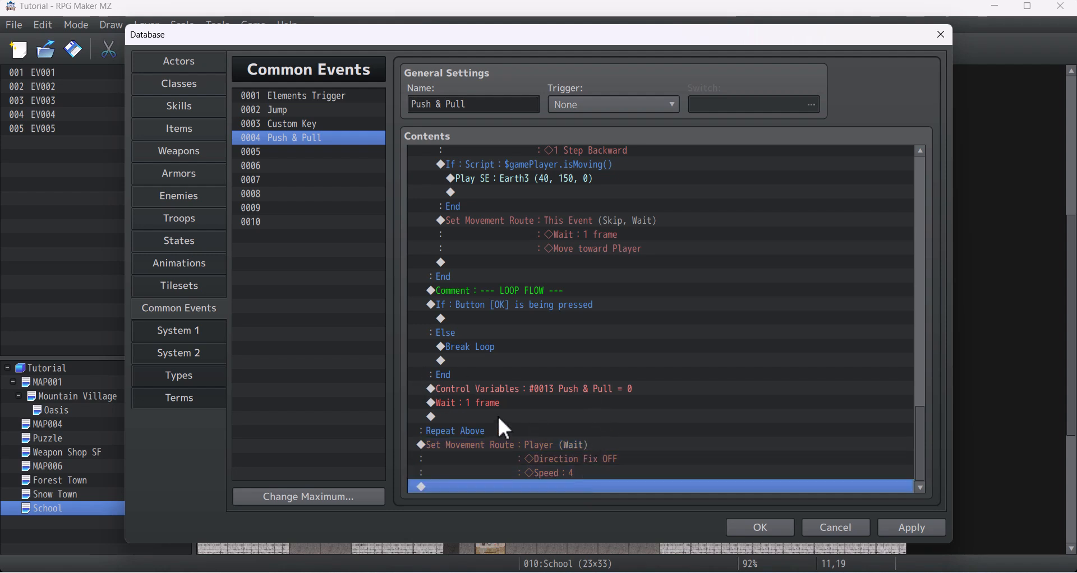
pyautogui.click(547, 392)
pyautogui.hotkey('ctrl', 'c')
pyautogui.click(616, 489)
pyautogui.hotkey('ctrl', 'v')
pyautogui.click(624, 476)
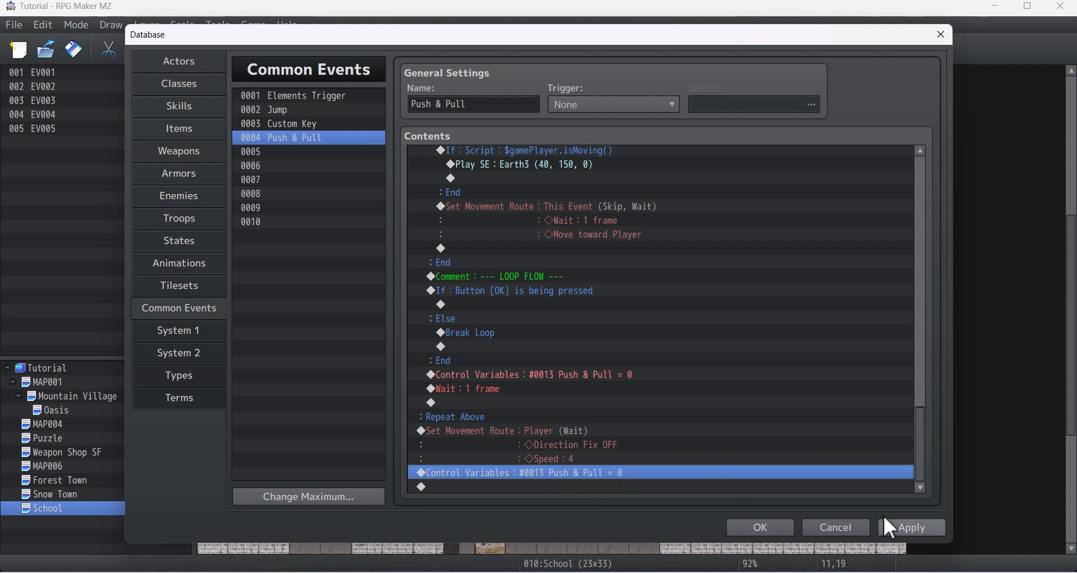
pyautogui.click(909, 533)
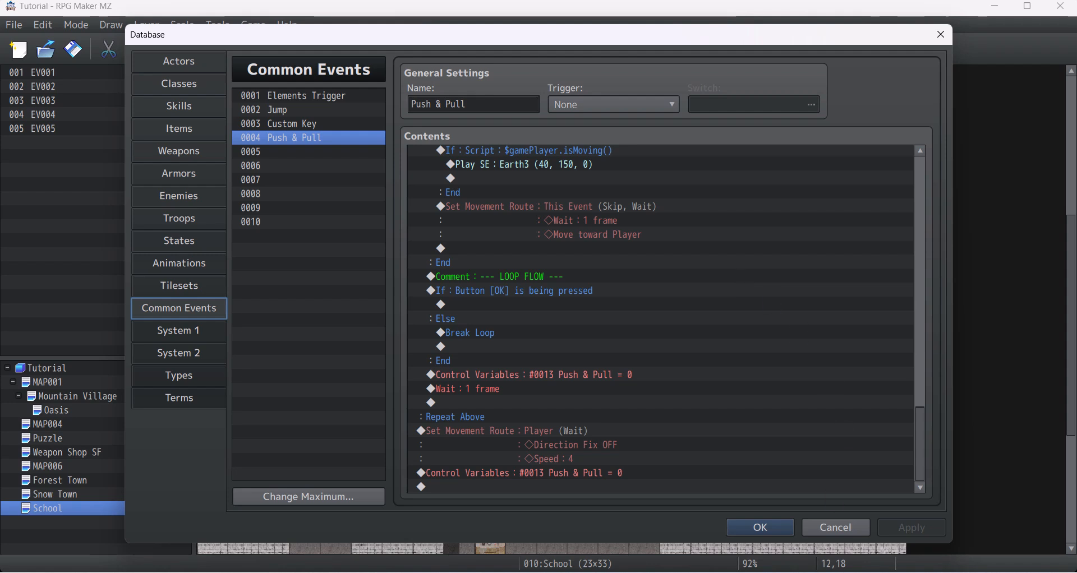
pyautogui.click(773, 526)
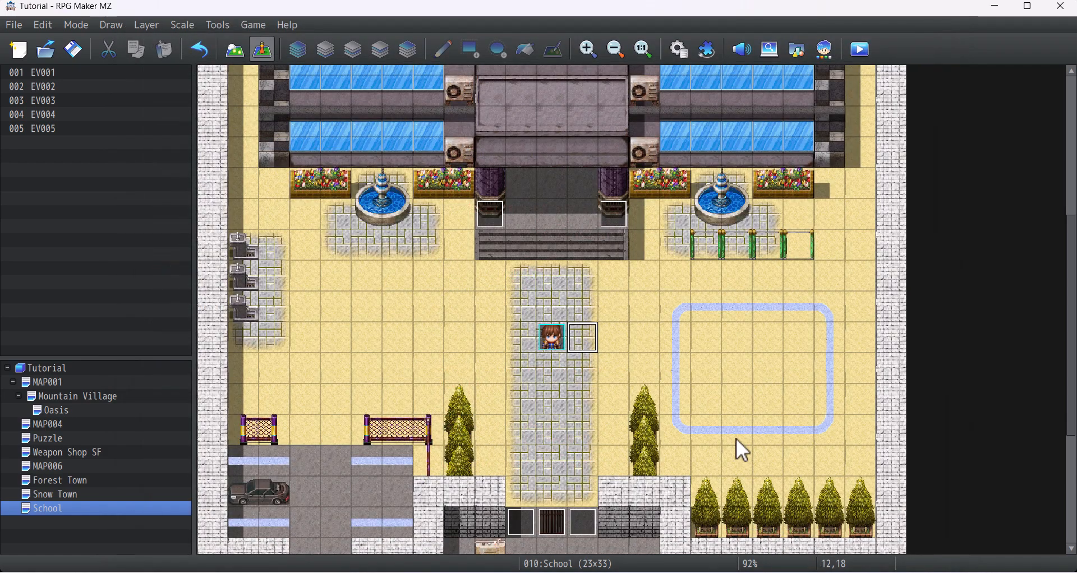
# Create a new map event on the tile directly right of the player's start position and name it Push Pull
pyautogui.doubleClick(584, 337)
pyautogui.write('P')
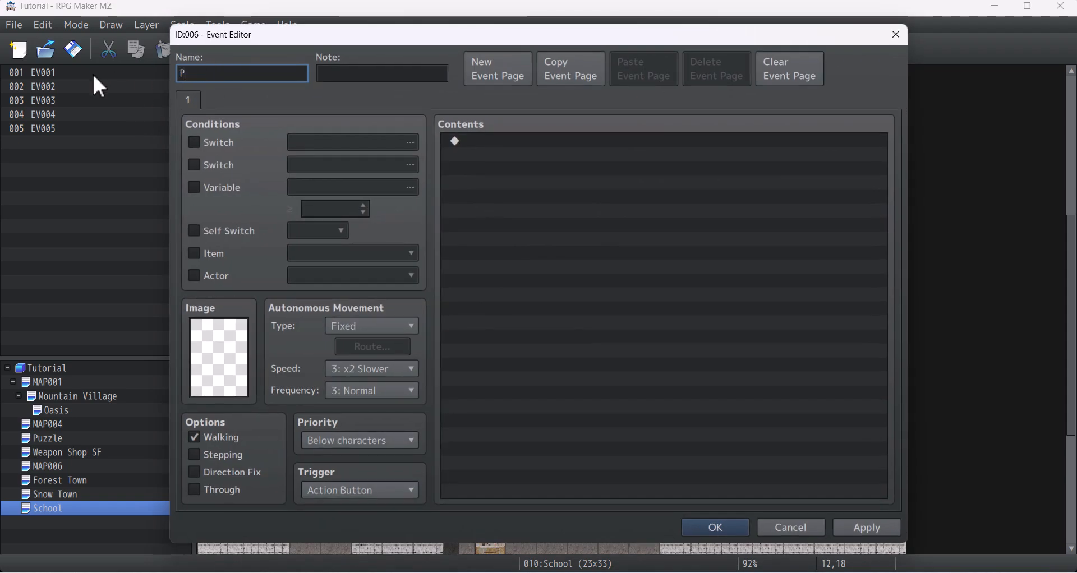
pyautogui.write('ush Pull')
# Browse the character sheets for the event's image and choose the !Crystal sheet
pyautogui.doubleClick(237, 351)
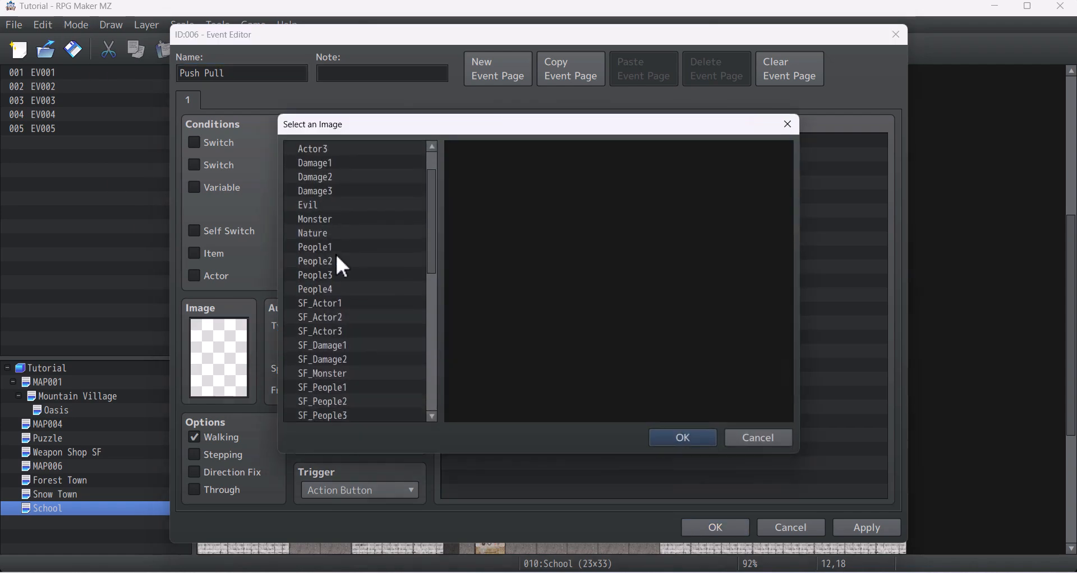
pyautogui.scroll(-8, 427, 263)
pyautogui.click(391, 358)
pyautogui.scroll(1, 386, 337)
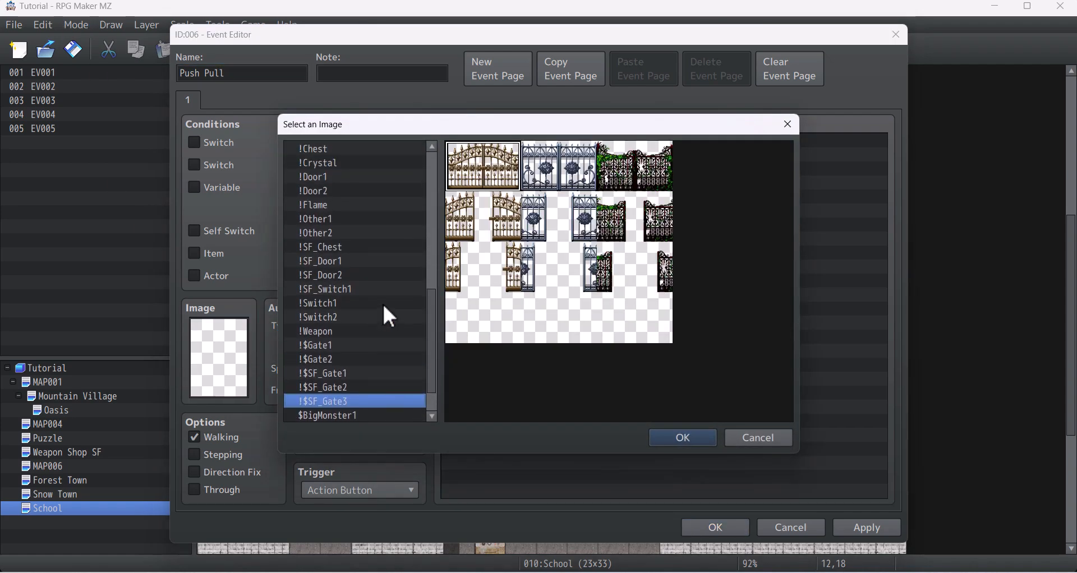
pyautogui.click(382, 303)
pyautogui.scroll(1, 385, 286)
pyautogui.click(385, 262)
pyautogui.click(387, 164)
pyautogui.click(391, 190)
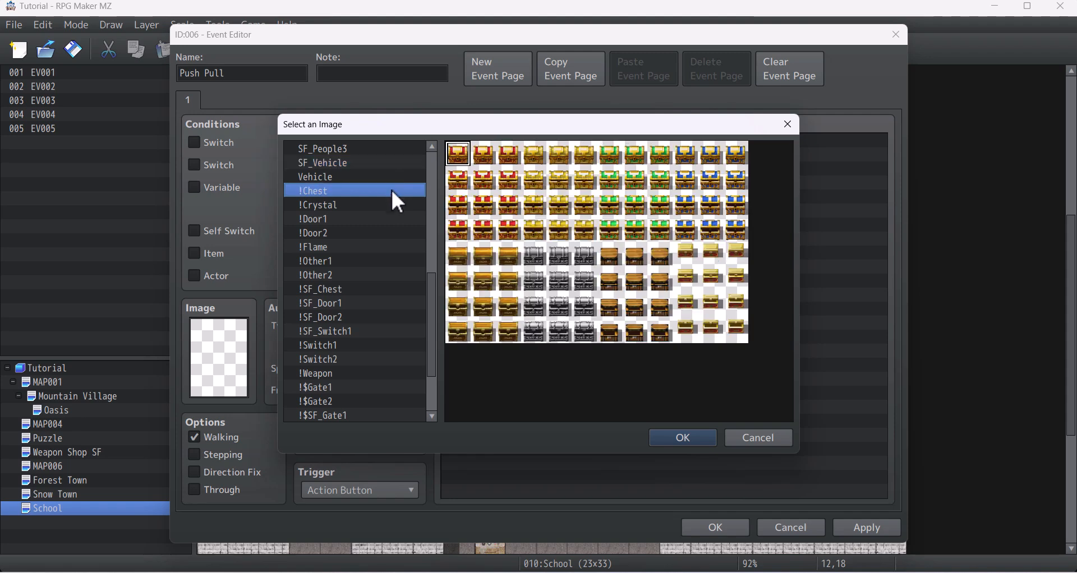
pyautogui.scroll(1, 389, 199)
pyautogui.click(386, 219)
pyautogui.click(381, 233)
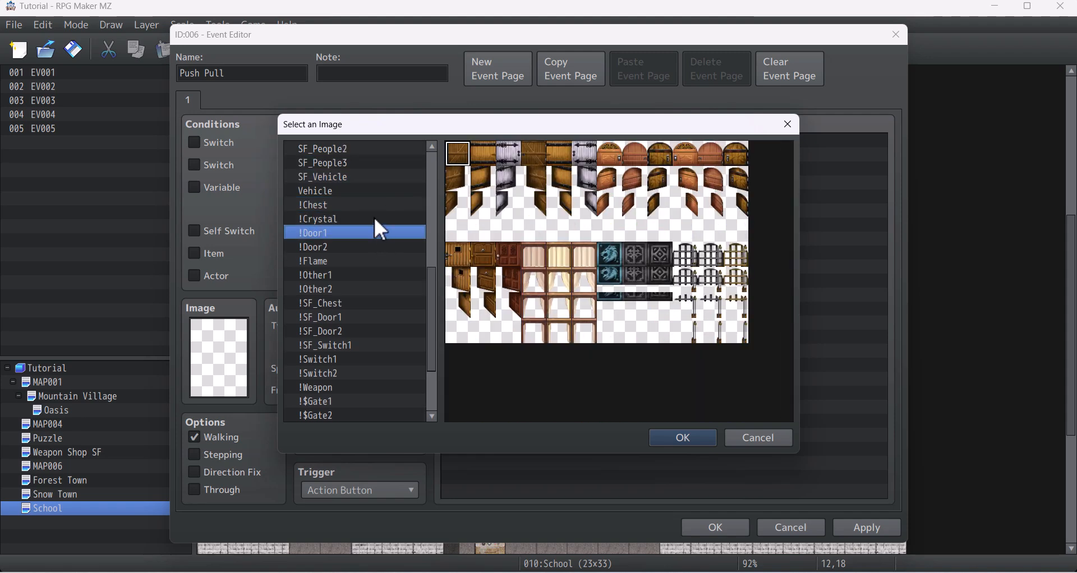
pyautogui.click(377, 219)
# Assign the first red crystal in the sheet's top row as the event's image
pyautogui.moveTo(448, 127); pyautogui.dragTo(568, 149)
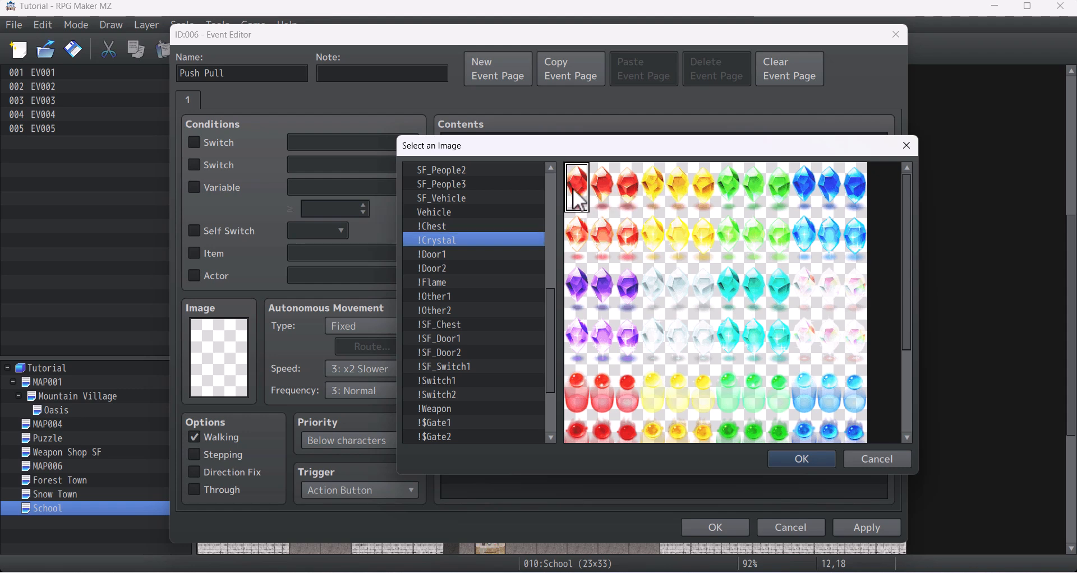
pyautogui.click(576, 236)
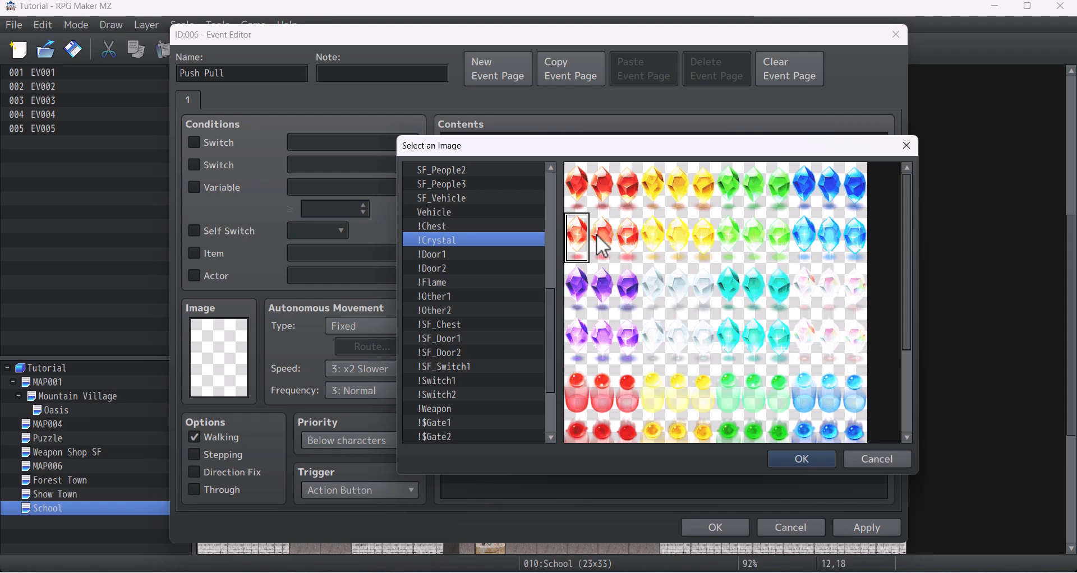
pyautogui.click(606, 191)
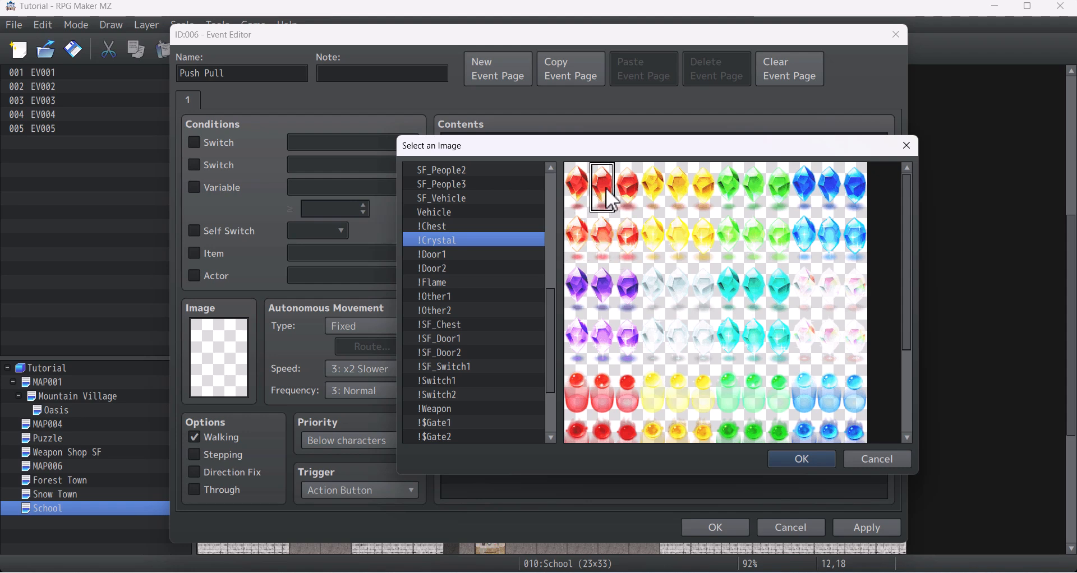
pyautogui.click(611, 240)
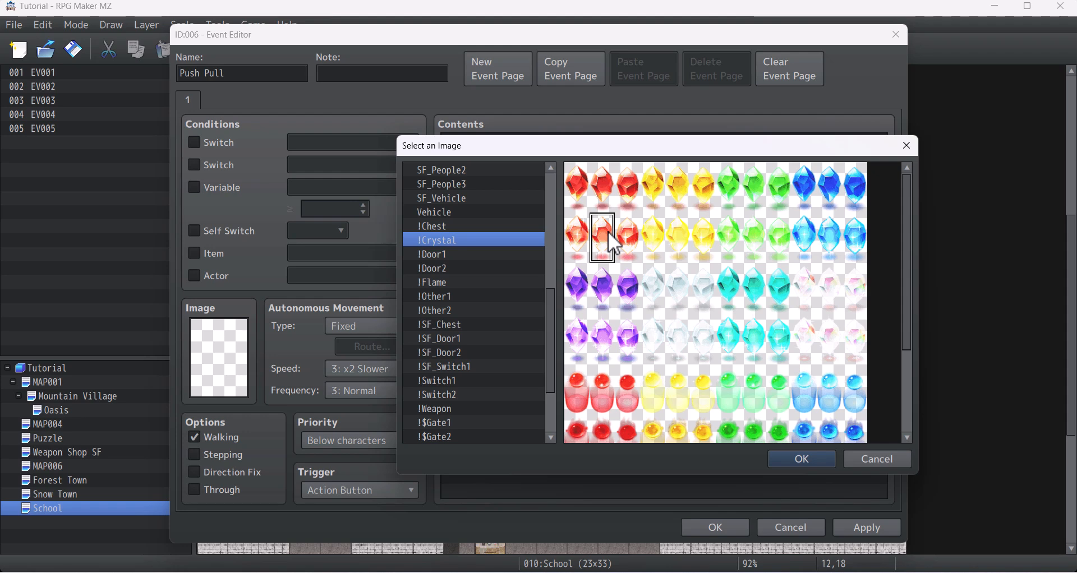
pyautogui.click(582, 186)
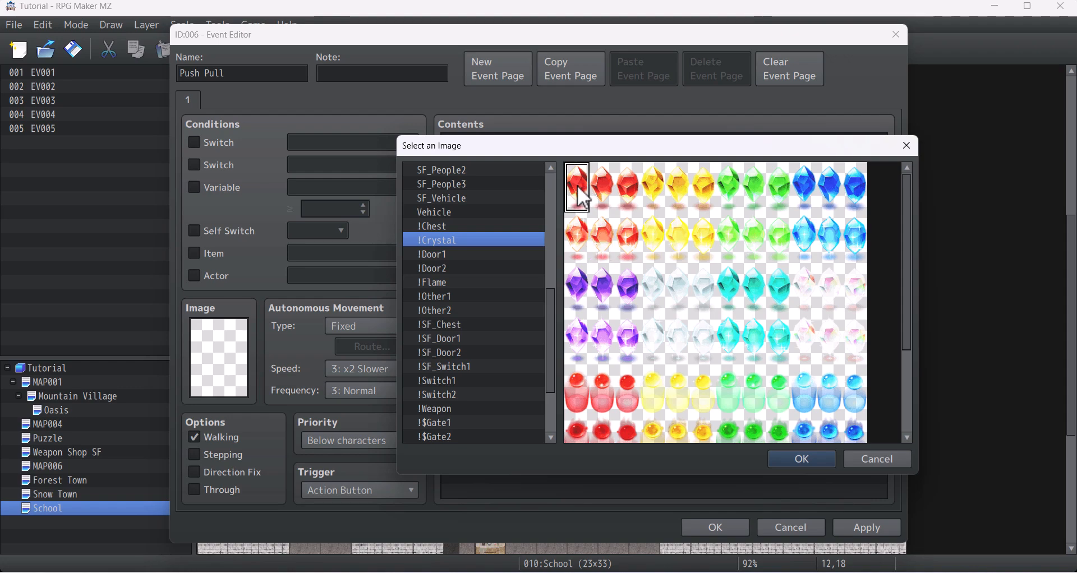
pyautogui.doubleClick(581, 185)
pyautogui.doubleClick(215, 370)
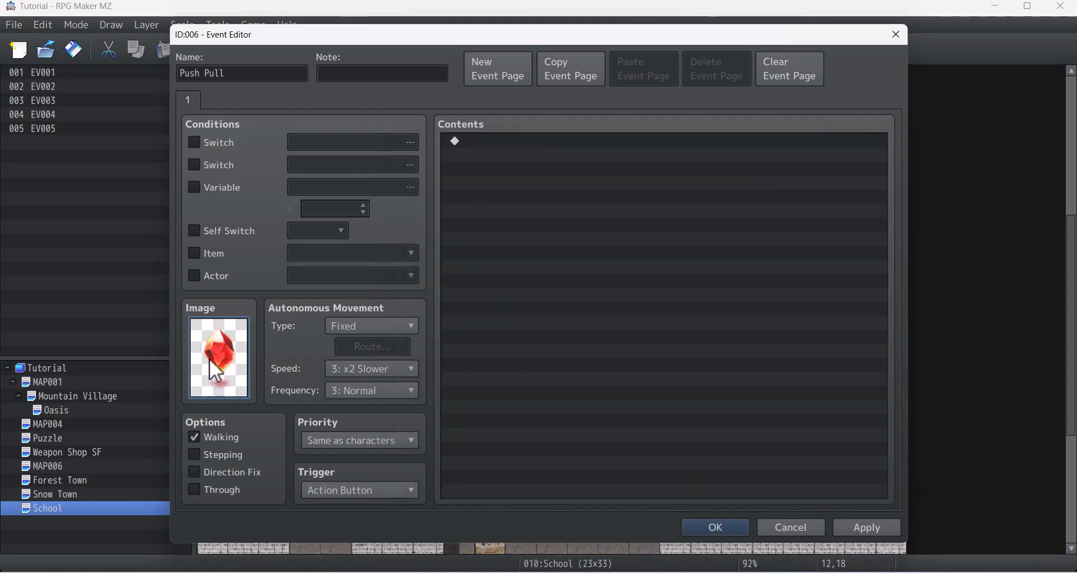
pyautogui.click(691, 438)
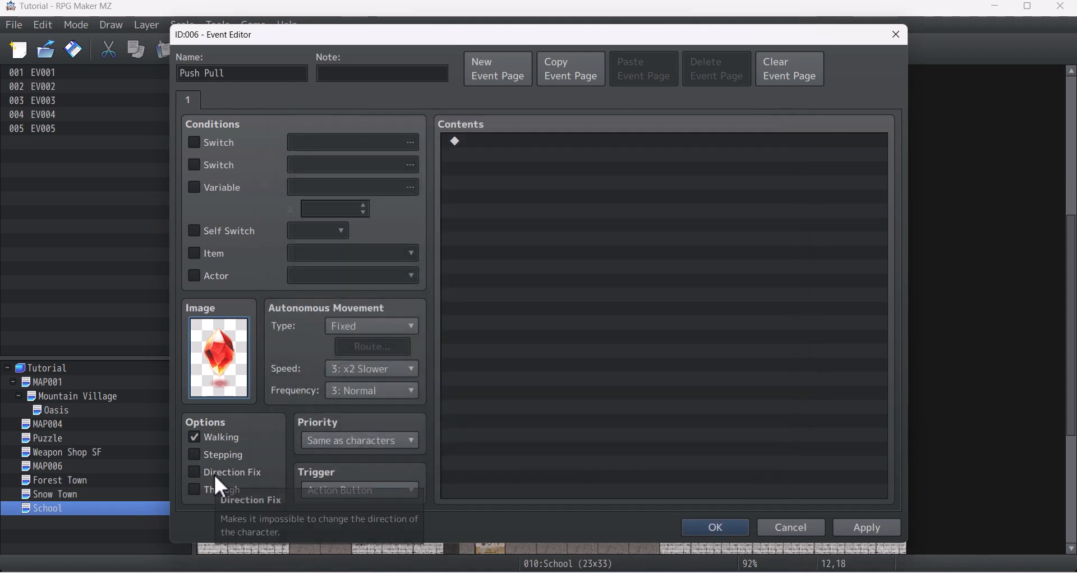
# Enable Direction Fix for the Push Pull event, then save and close the event
pyautogui.click(218, 474)
pyautogui.click(857, 526)
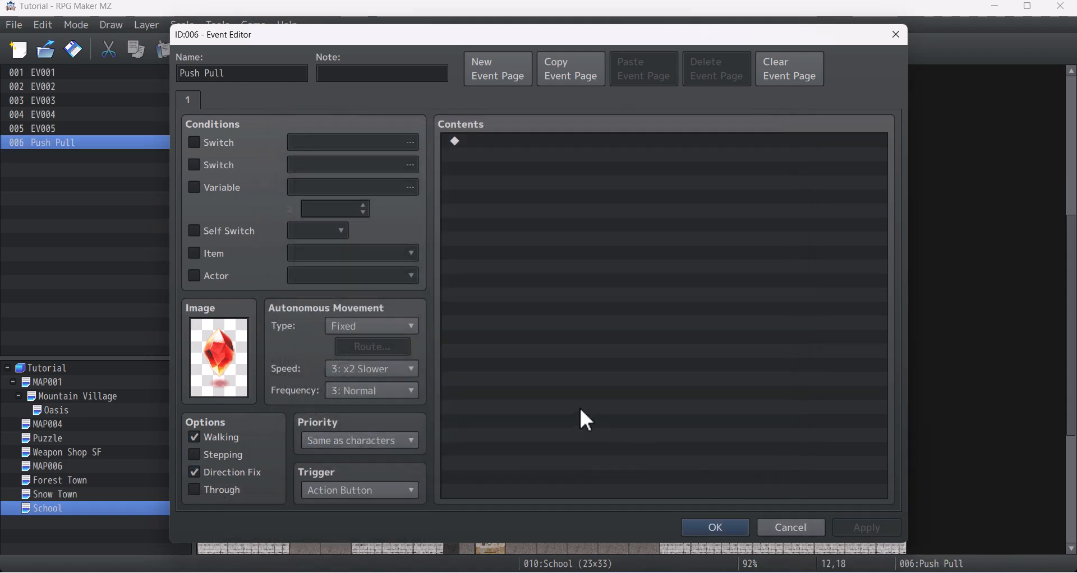
pyautogui.click(708, 526)
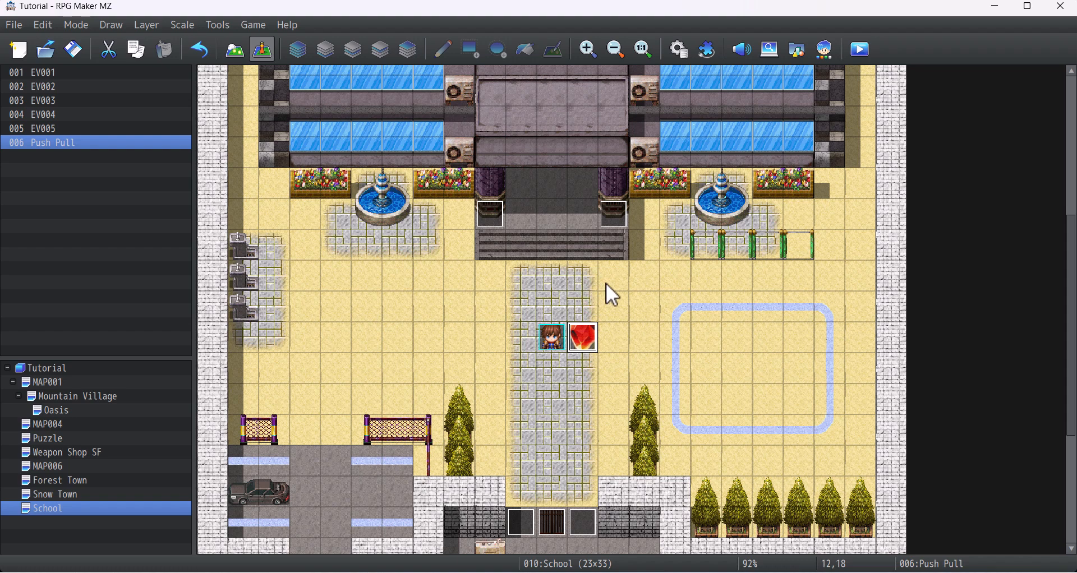
# Add a Common Event command calling 0004 Push & Pull to the crystal event's contents
pyautogui.doubleClick(584, 339)
pyautogui.doubleClick(517, 192)
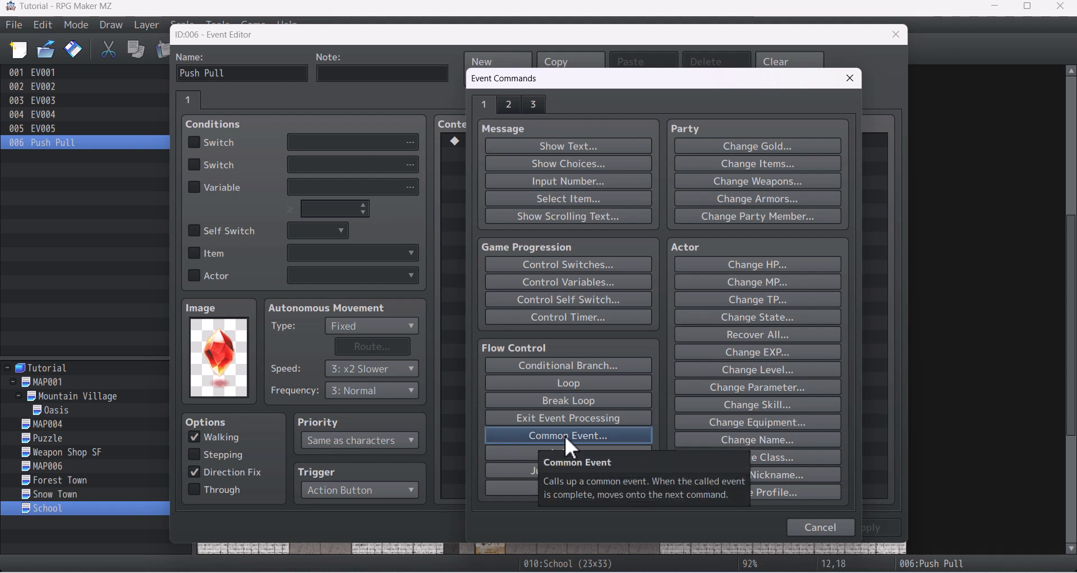
pyautogui.click(582, 437)
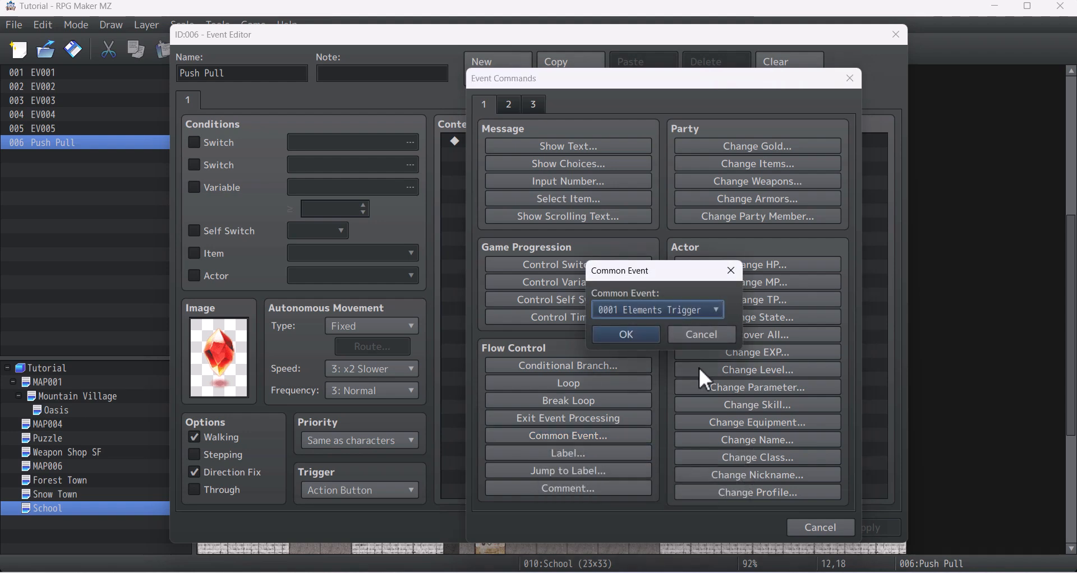
pyautogui.click(652, 310)
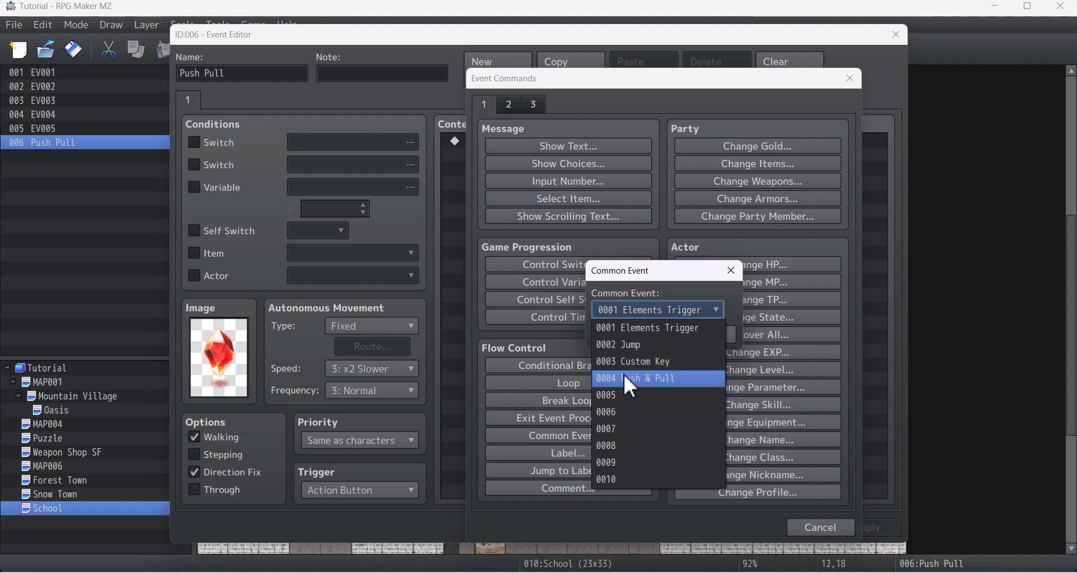
pyautogui.click(651, 379)
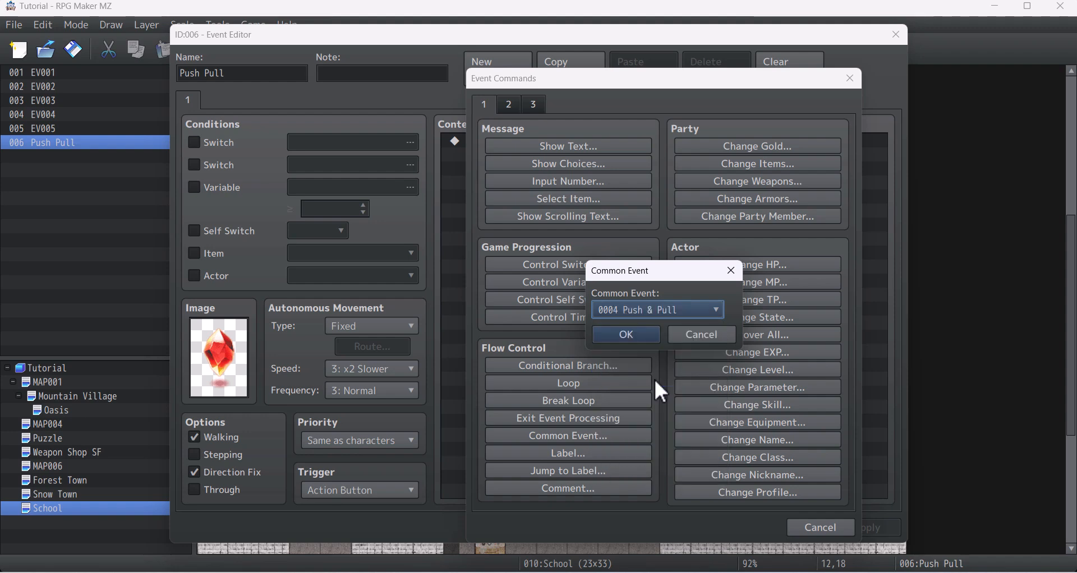
pyautogui.click(641, 334)
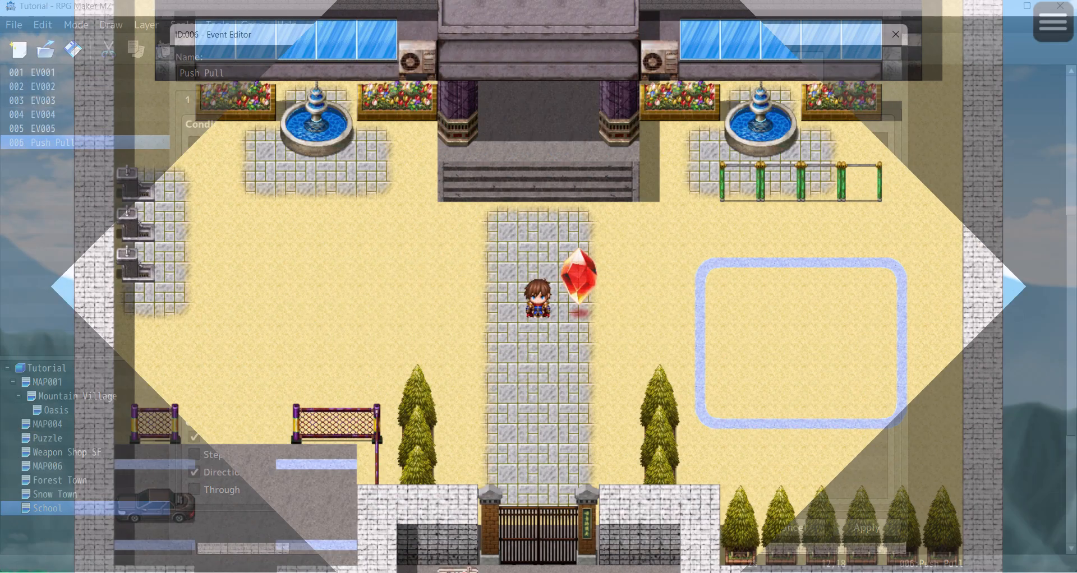
# Playtest the School map by walking around to the crystal's right side, then pushing it left and pulling it back right
pyautogui.press('Down')
pyautogui.press('Up')
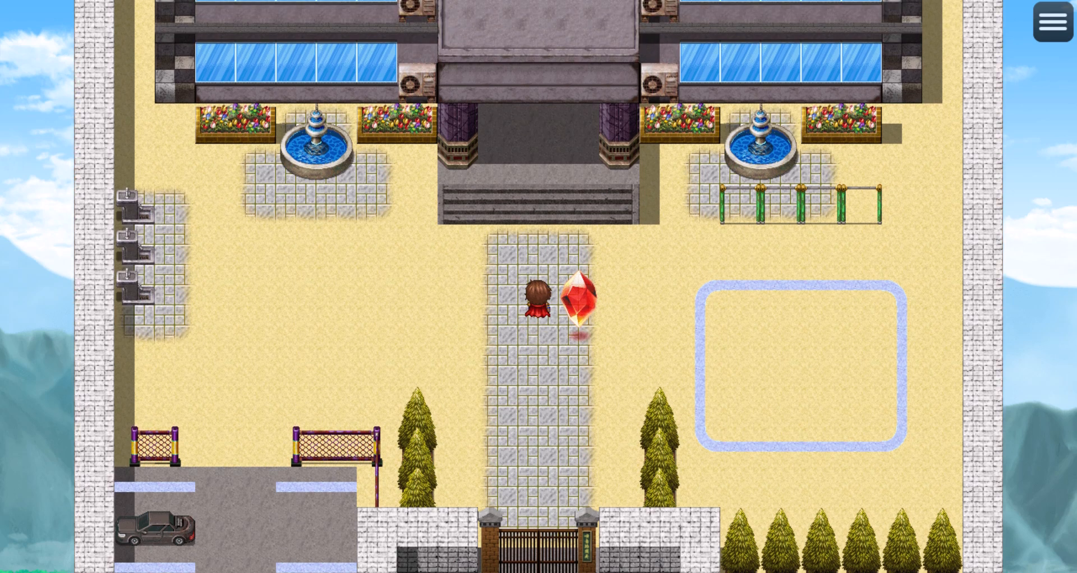
pyautogui.press('Right')
pyautogui.press('Down')
pyautogui.press('Right')
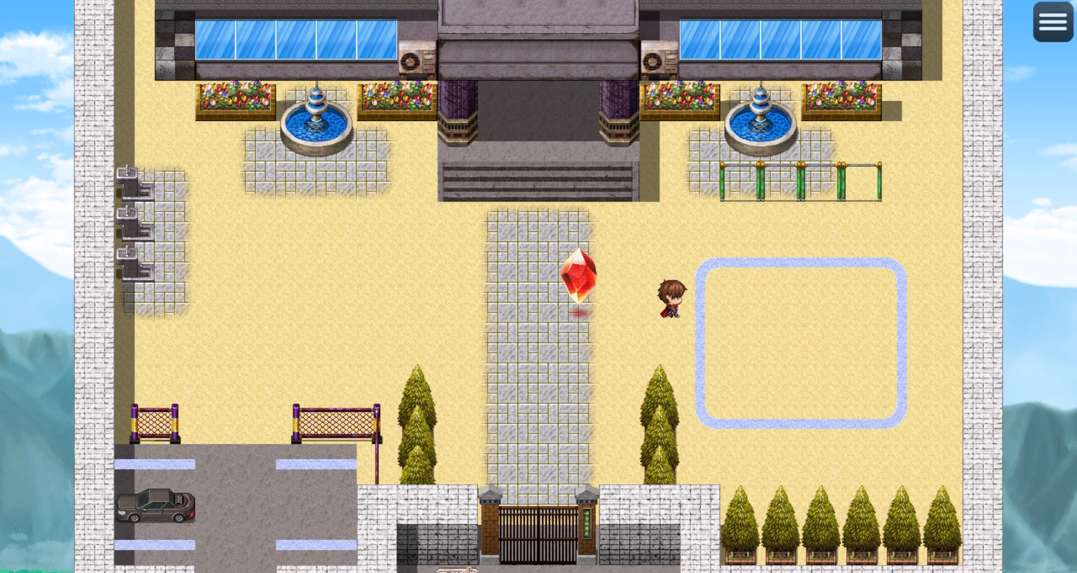
pyautogui.press('Left')
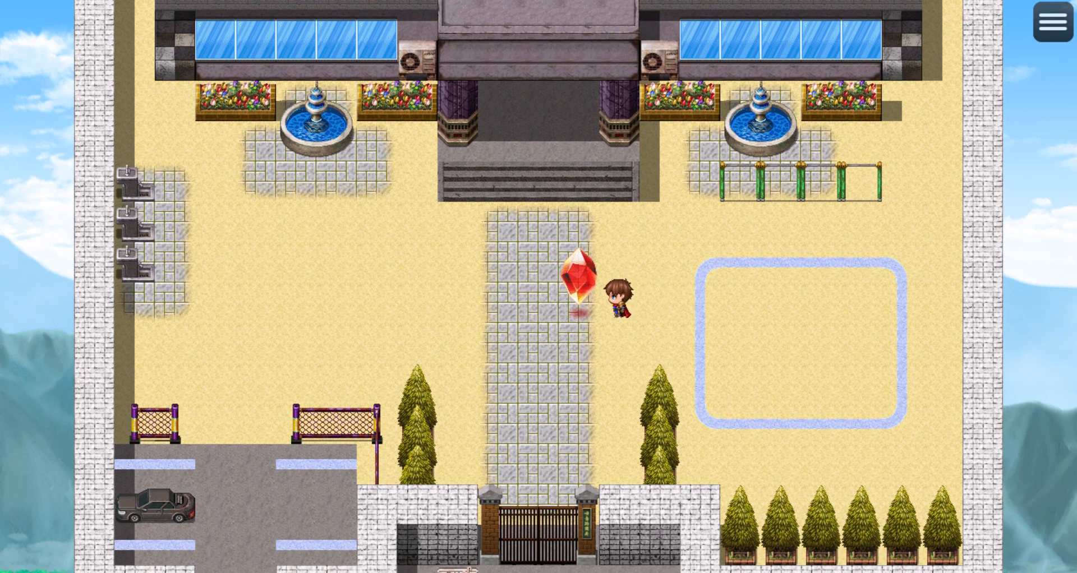
pyautogui.press('Return')
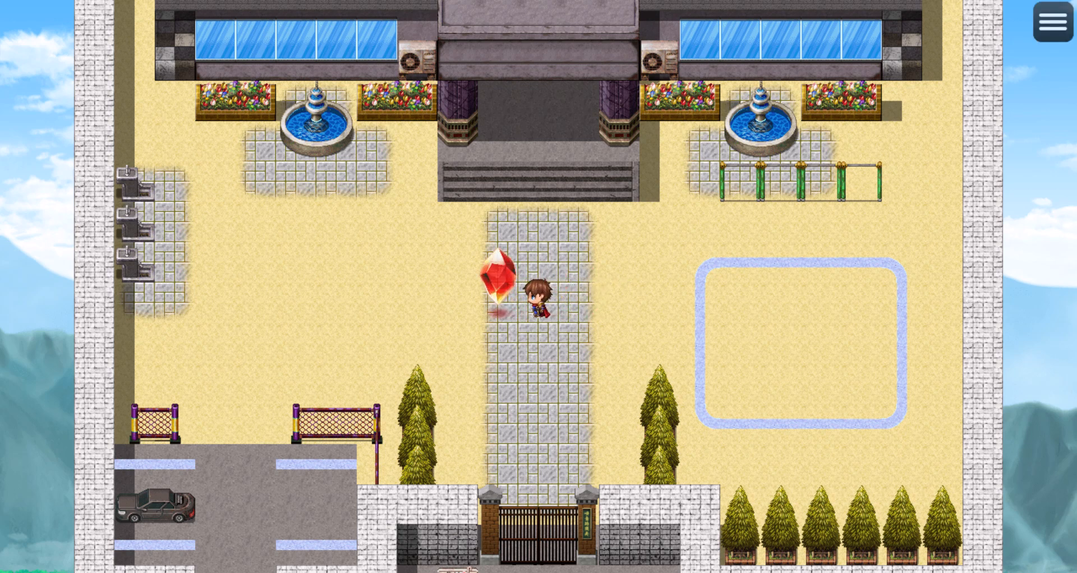
pyautogui.press('Return')
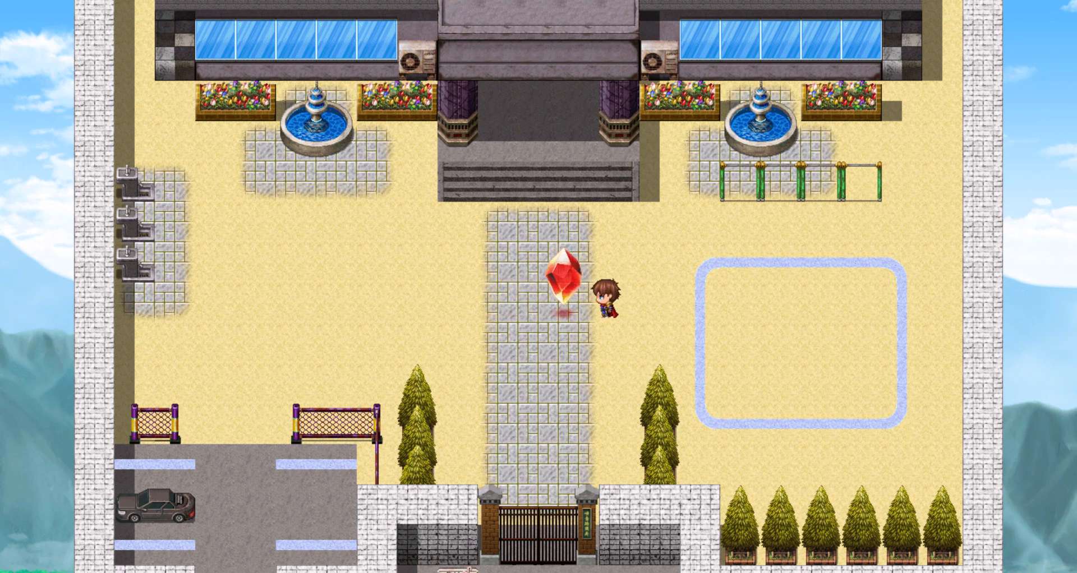
# Playtest moving the red crystal vertically by pushing it down from above and back up from below
pyautogui.press('Up')
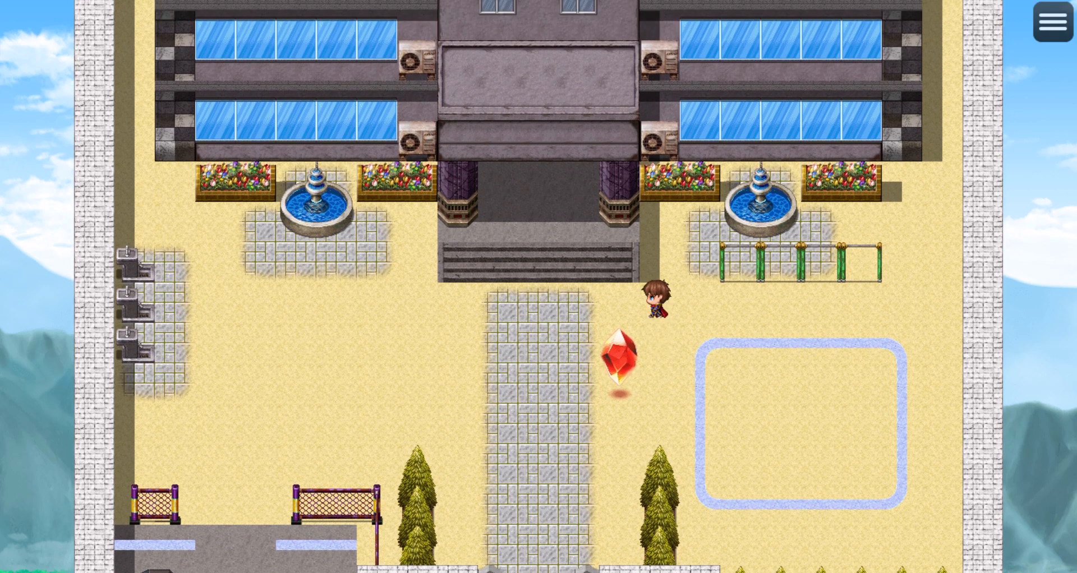
pyautogui.press('Left')
pyautogui.press('Down')
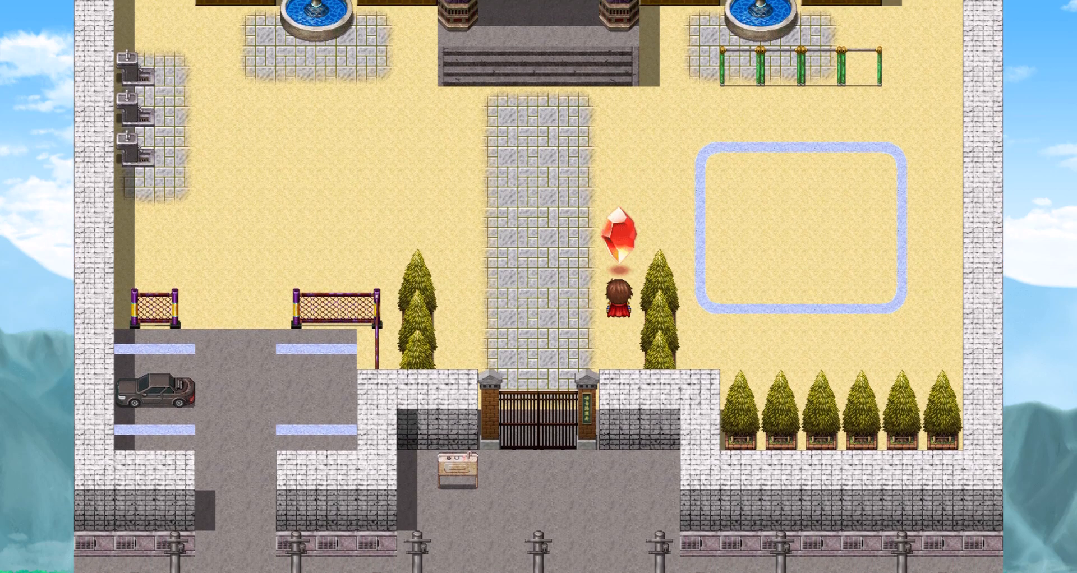
pyautogui.press('Up')
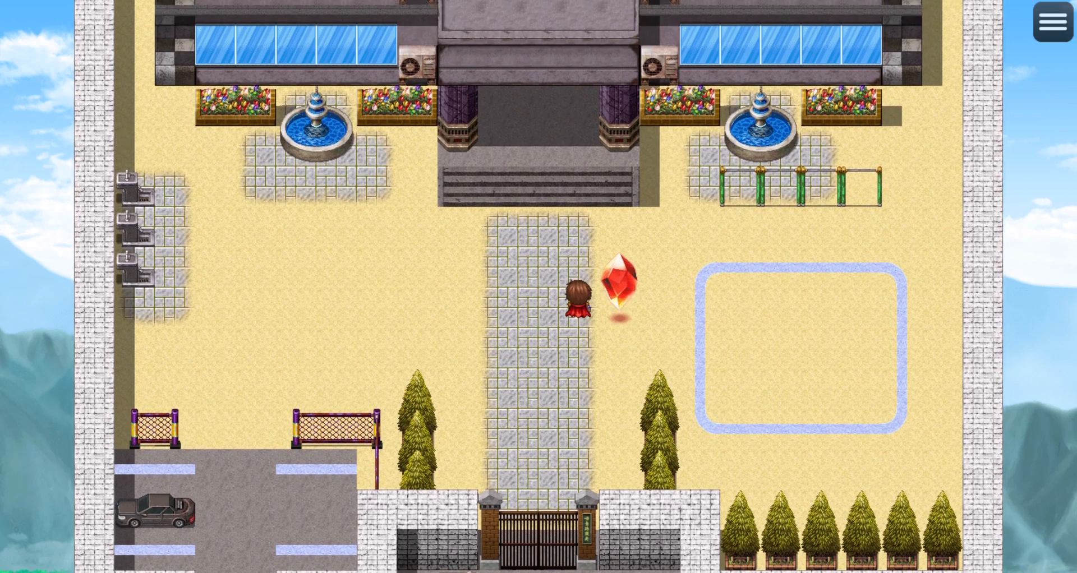
# Walk around to the crystal's right side, test interacting with it while facing left, and end the playtest
pyautogui.press('Right')
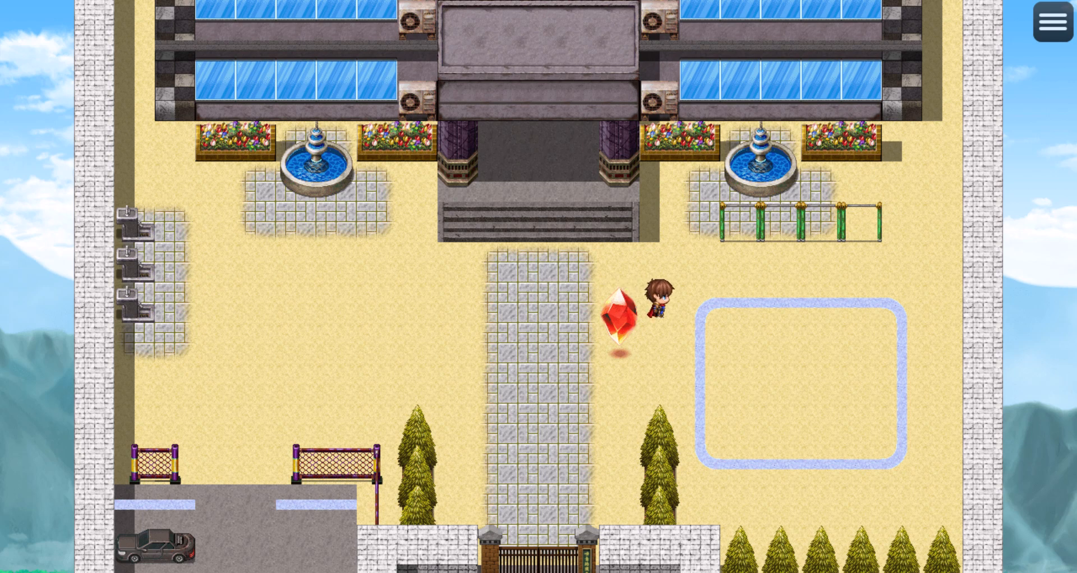
pyautogui.press('Down')
pyautogui.press('Right')
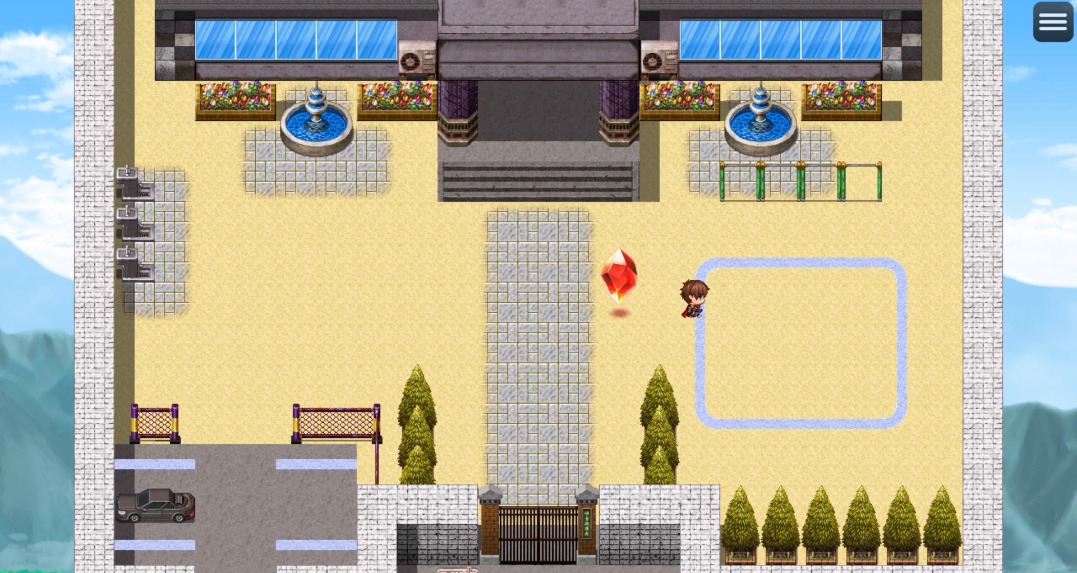
pyautogui.press('Left')
pyautogui.press('Left')
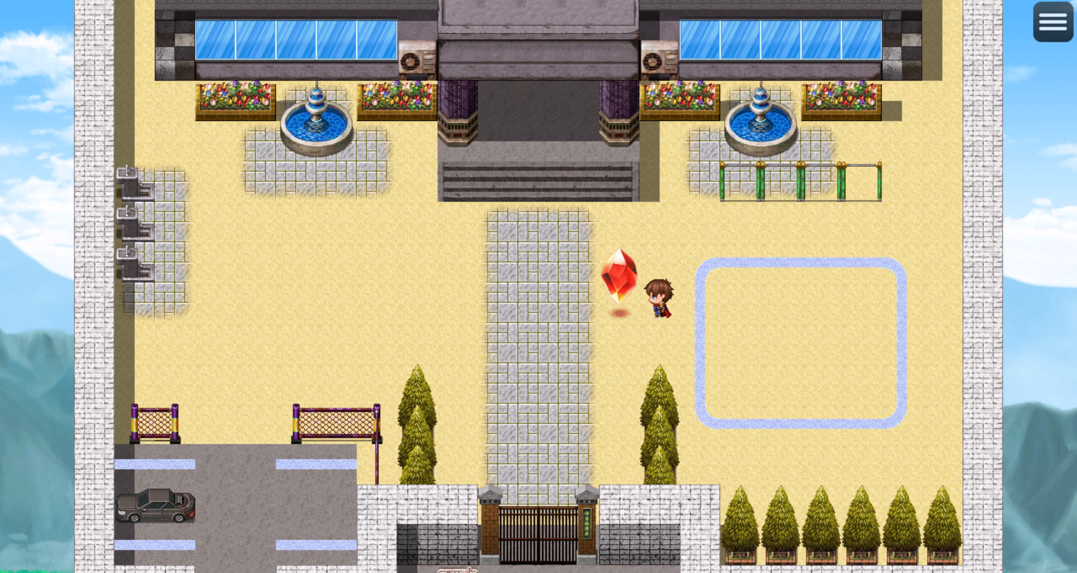
pyautogui.press('Right')
pyautogui.press('Left')
pyautogui.press('Return')
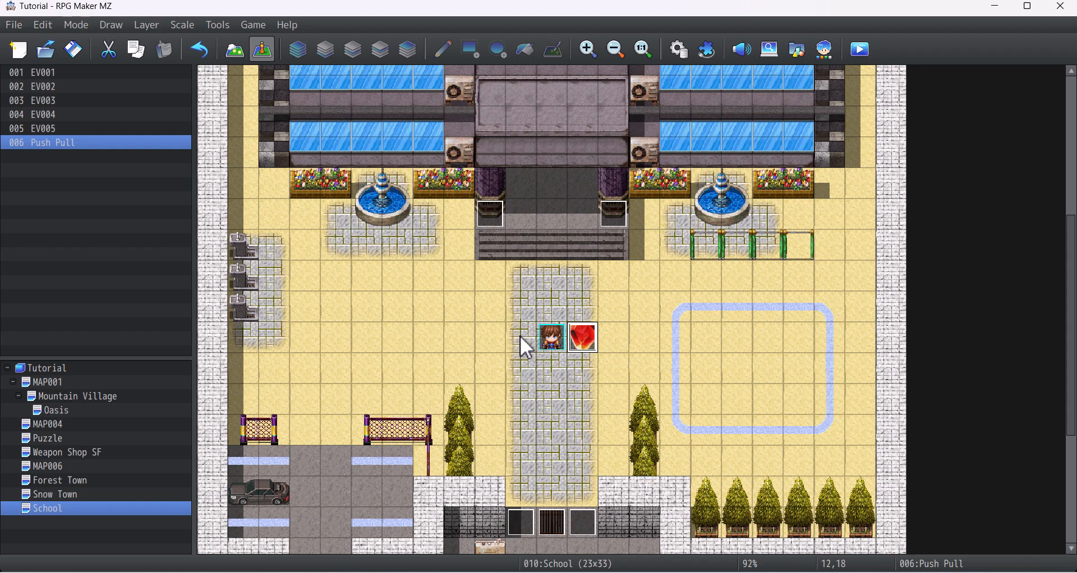
# Reopen the Push Pull event and start a Set Movement Route command targeting This Event, placed above the Push & Pull call
pyautogui.doubleClick(581, 339)
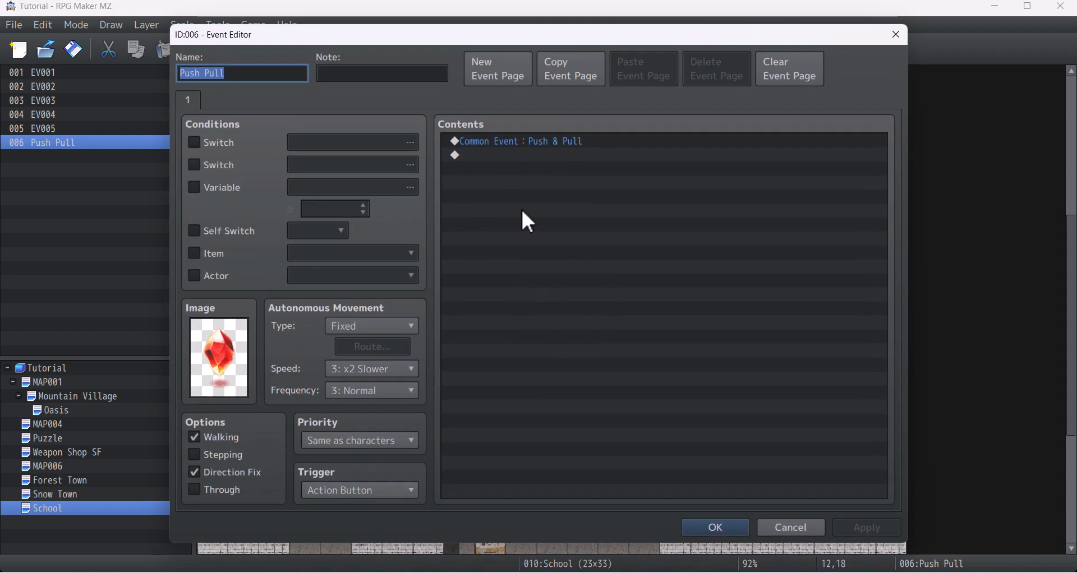
pyautogui.click(527, 145)
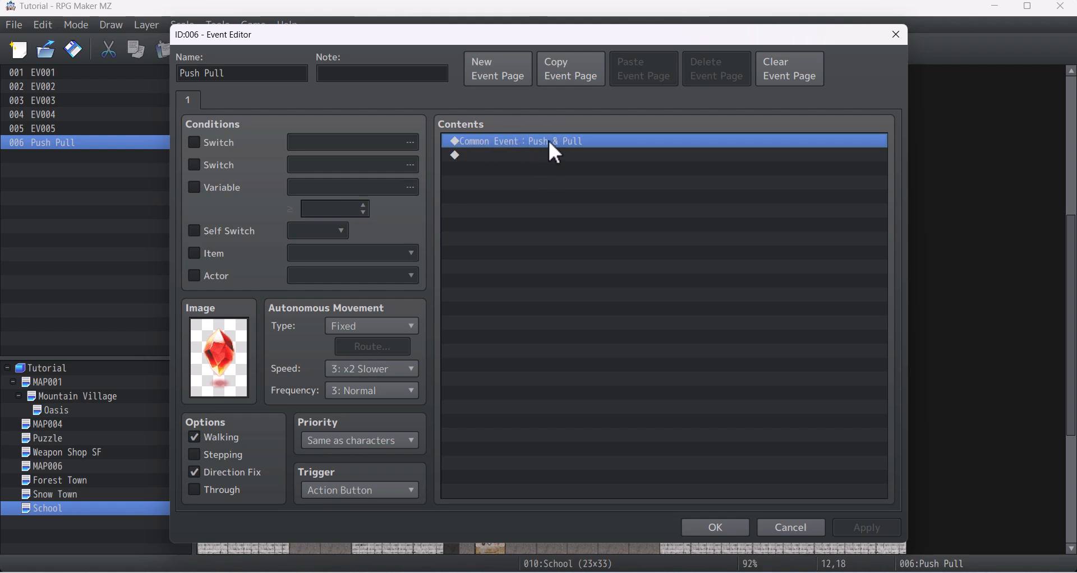
pyautogui.doubleClick(550, 156)
pyautogui.moveTo(531, 94); pyautogui.dragTo(624, 88)
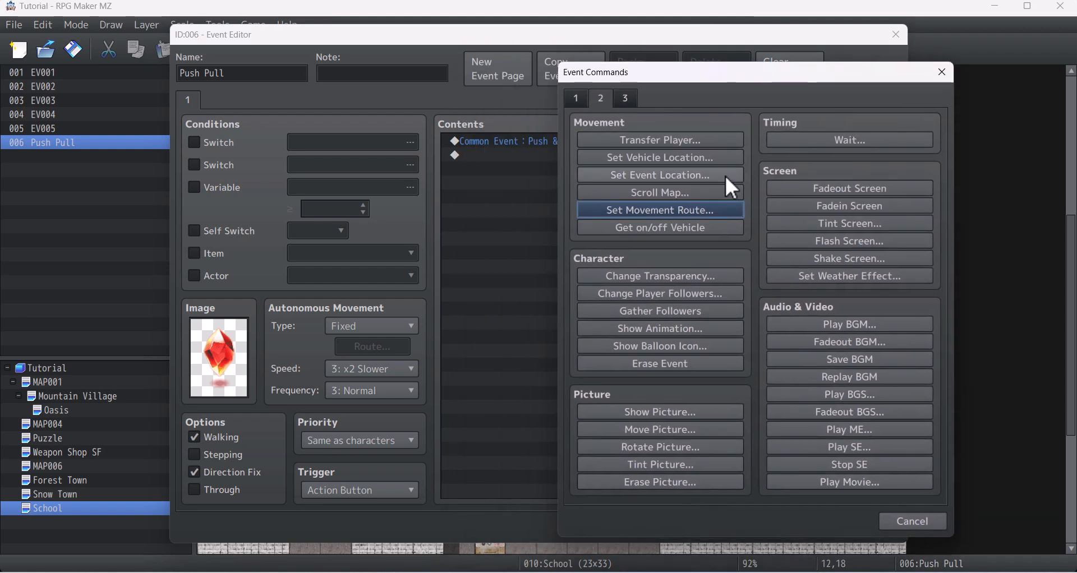
pyautogui.click(644, 212)
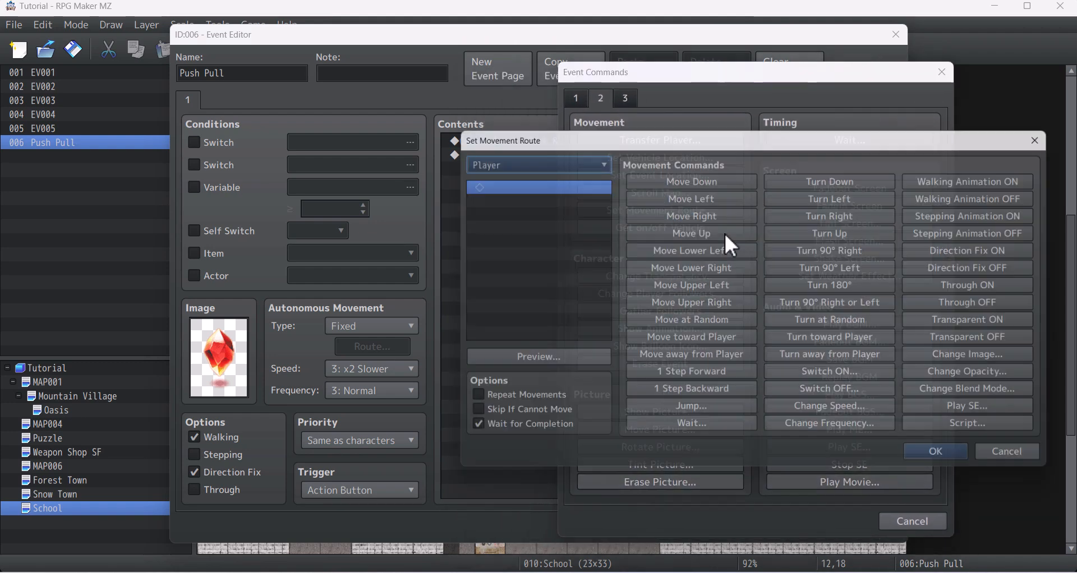
pyautogui.moveTo(577, 149); pyautogui.dragTo(513, 159)
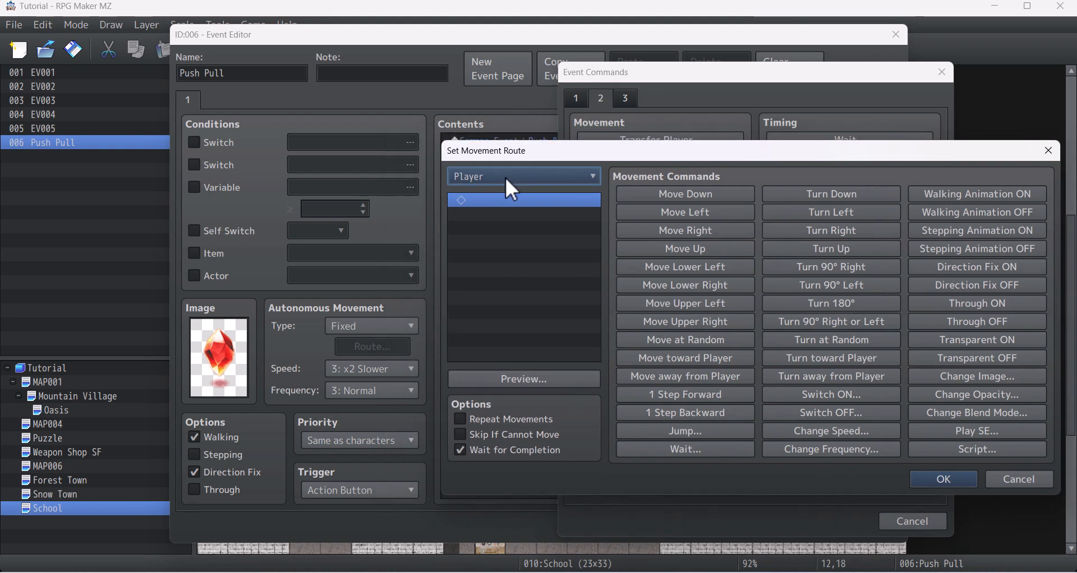
pyautogui.click(506, 177)
pyautogui.click(503, 212)
pyautogui.moveTo(594, 156); pyautogui.dragTo(557, 149)
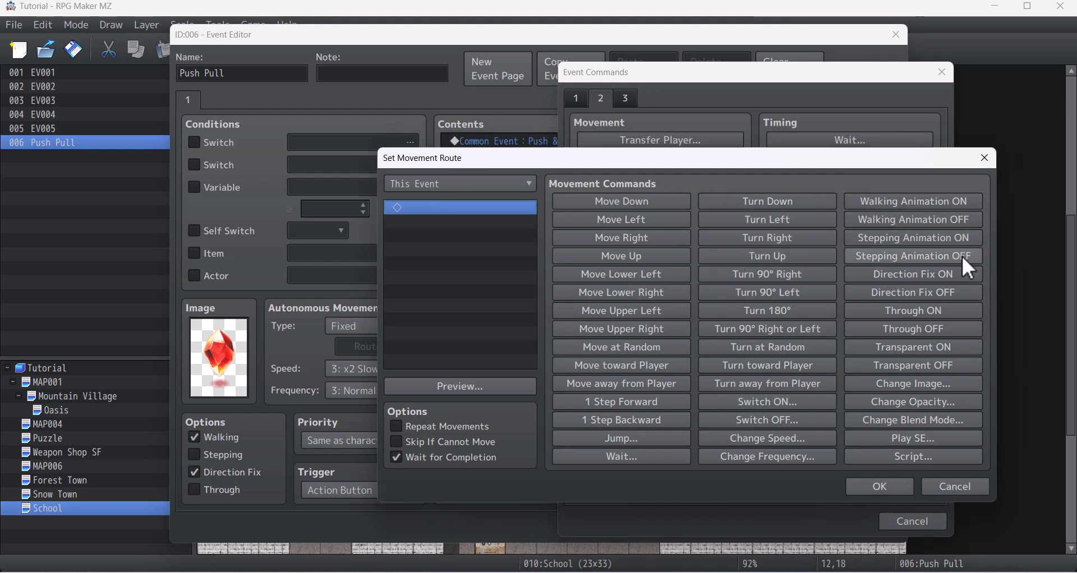
# Build the route from Direction Fix OFF, Turn Left, Stepping Animation ON and Direction Fix ON, and confirm it
pyautogui.click(915, 295)
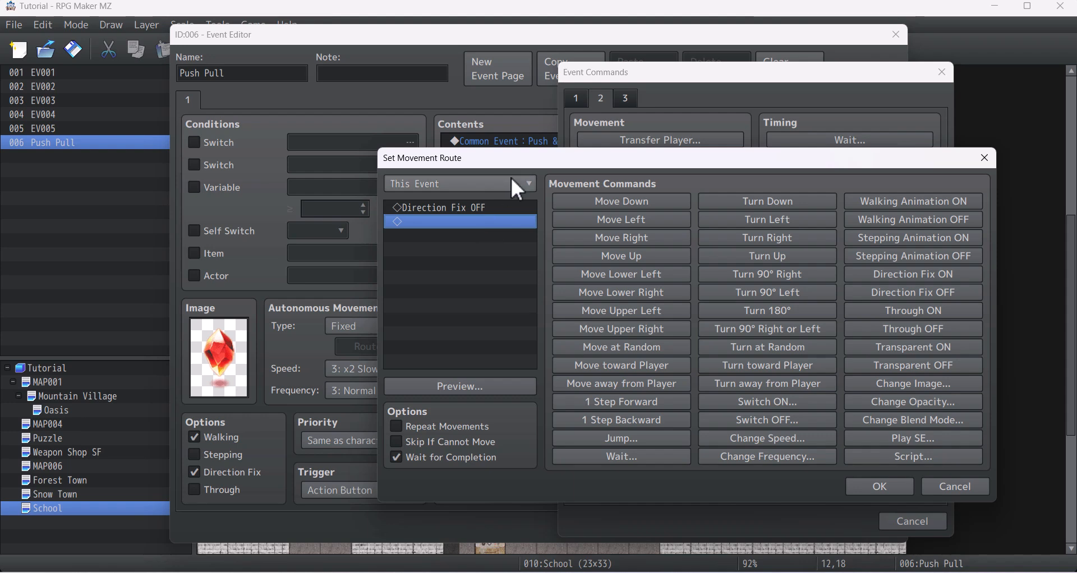
pyautogui.click(792, 221)
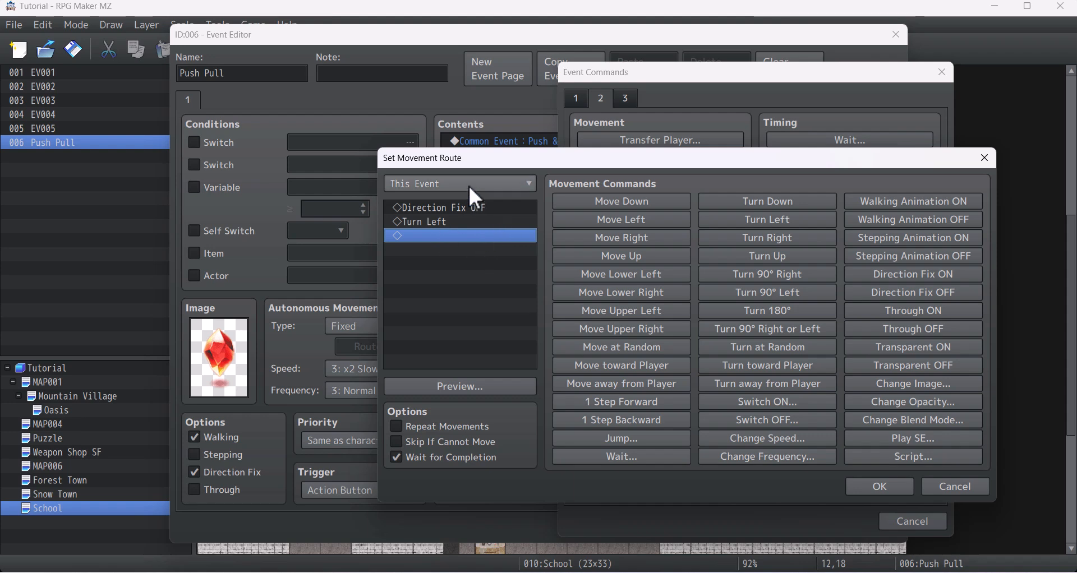
pyautogui.click(897, 244)
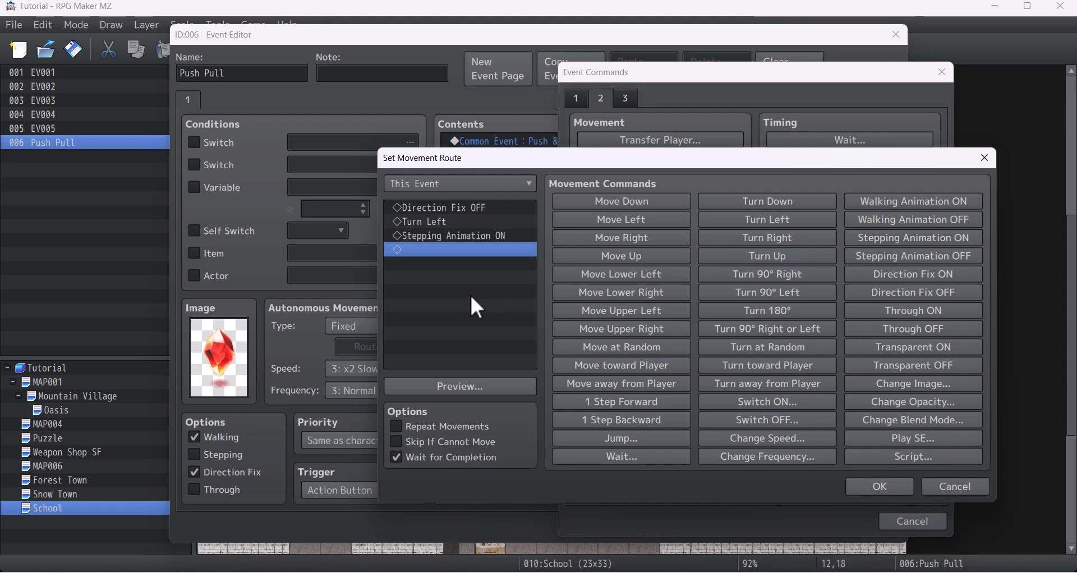
pyautogui.moveTo(854, 162); pyautogui.dragTo(834, 154)
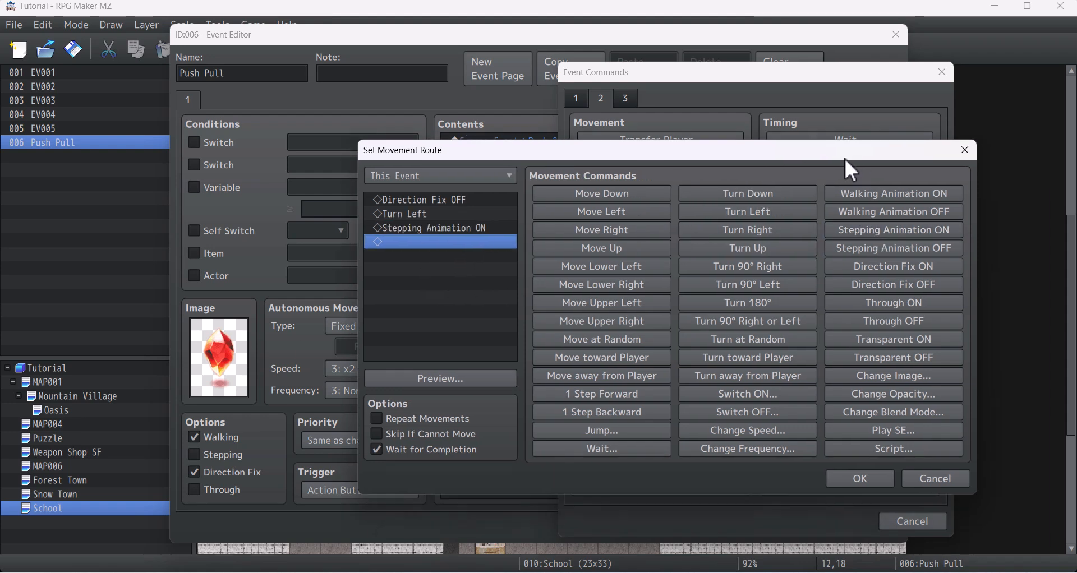
pyautogui.click(907, 268)
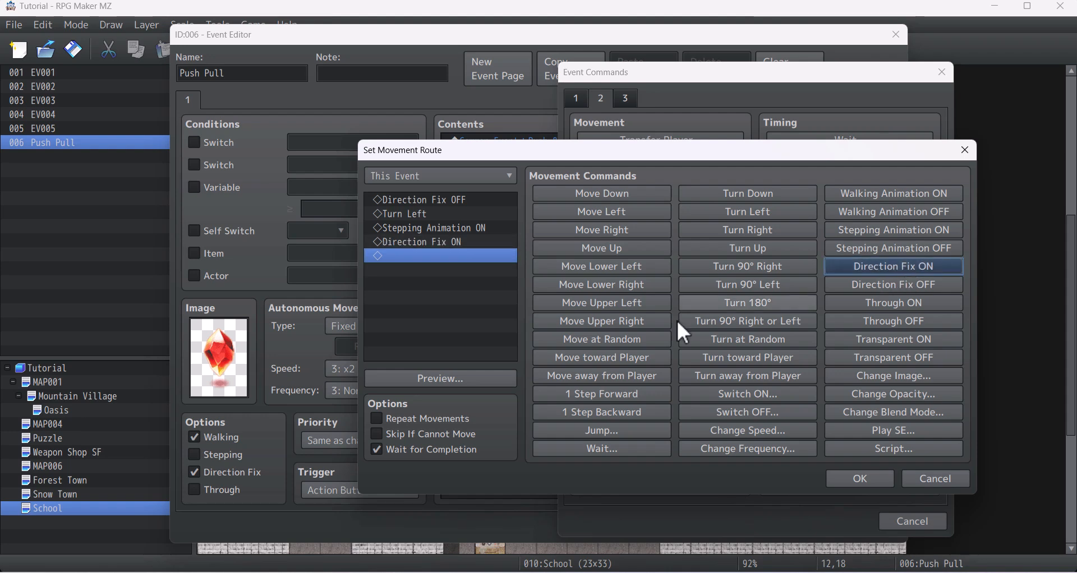
pyautogui.click(853, 476)
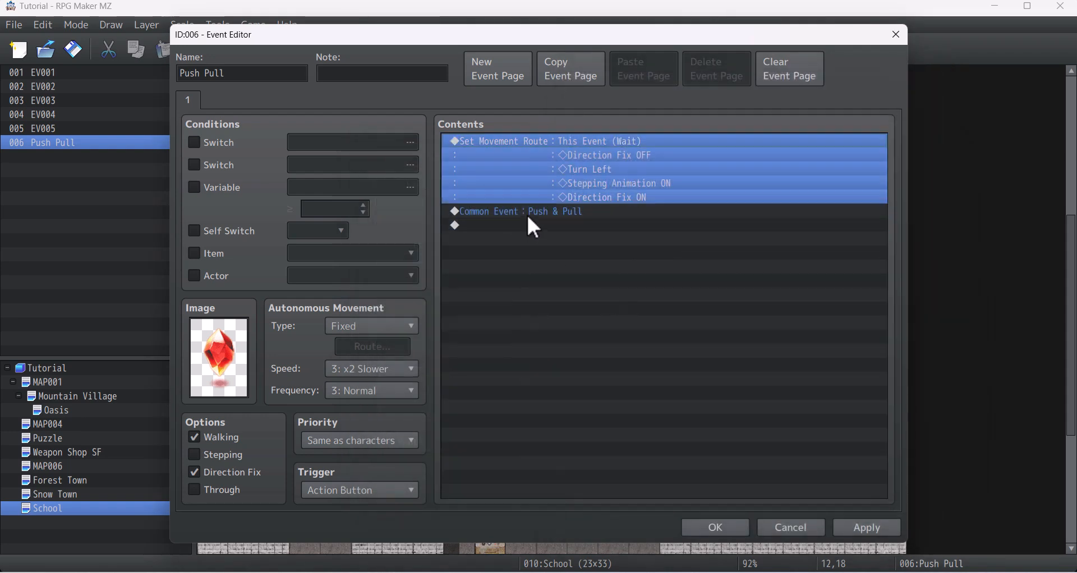
# Duplicate the This Event movement route below the Push & Pull common event call
pyautogui.click(527, 213)
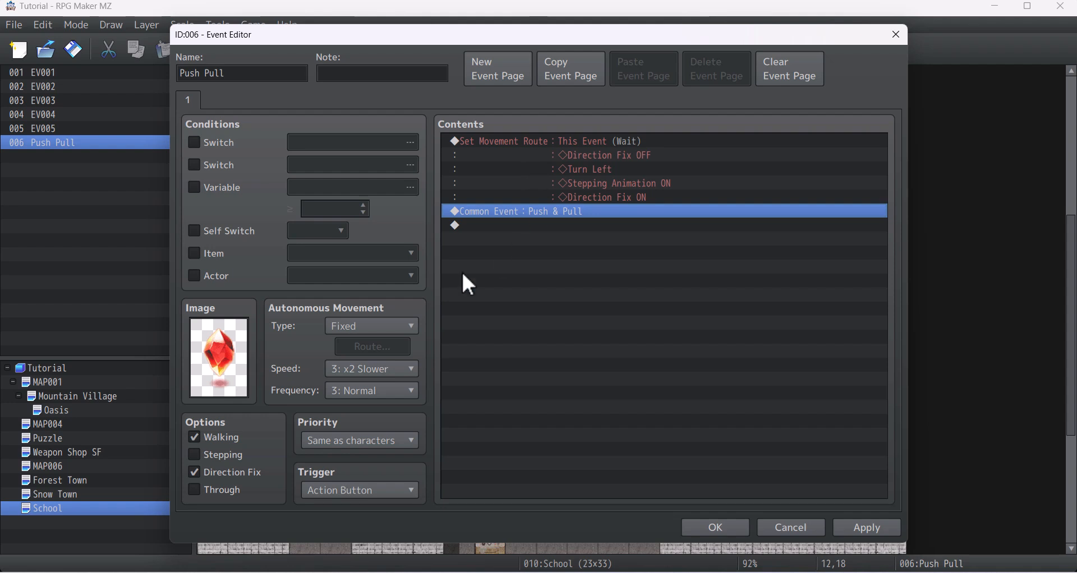
pyautogui.click(609, 140)
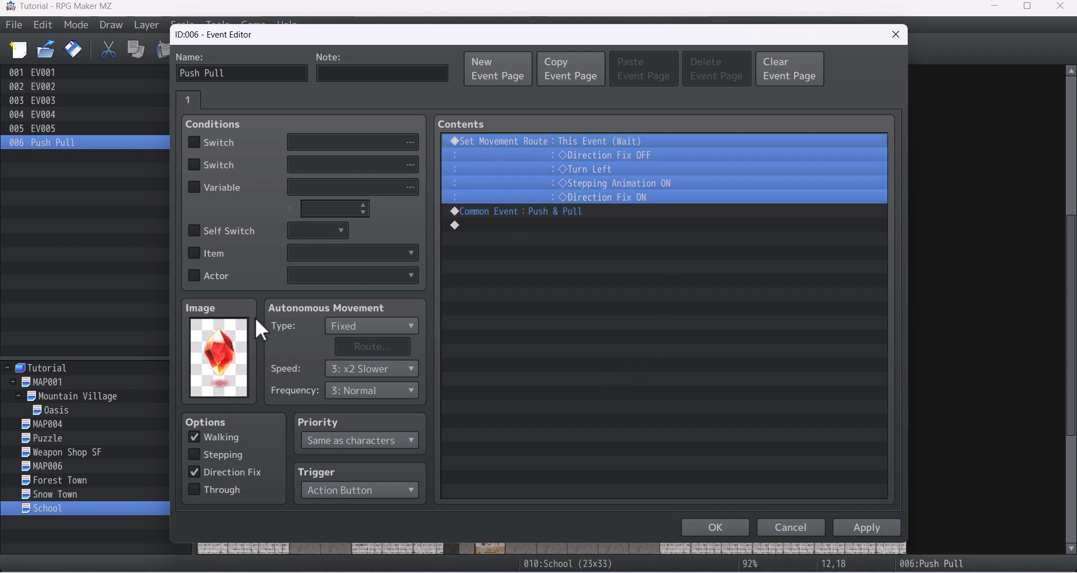
pyautogui.click(495, 214)
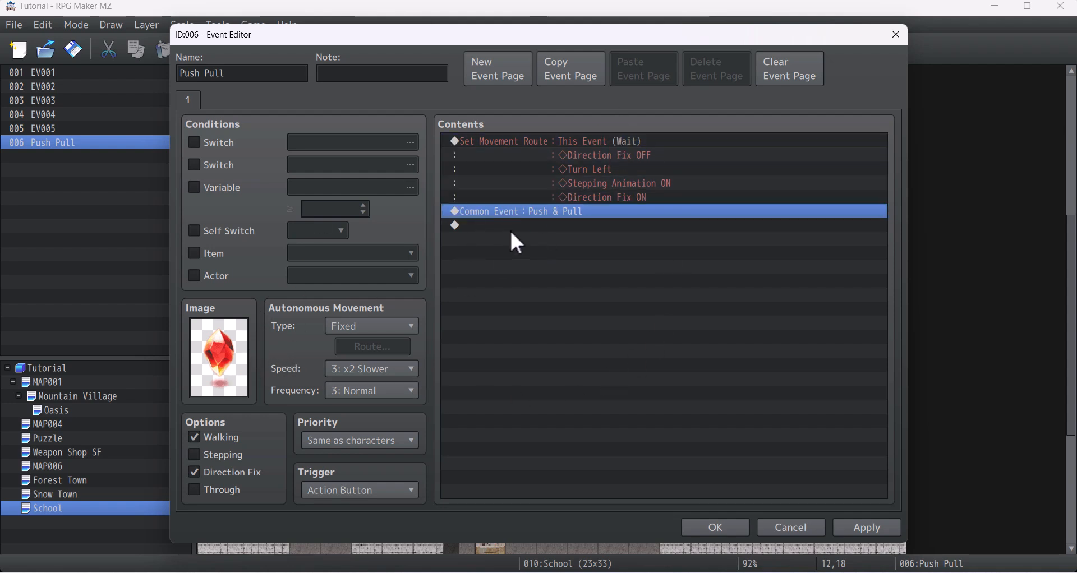
pyautogui.click(563, 226)
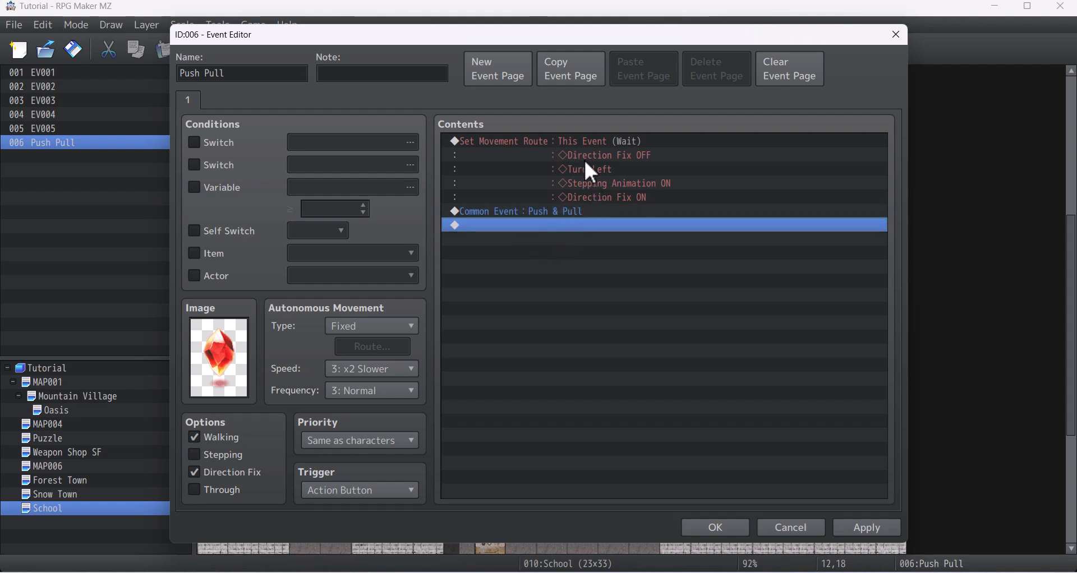
pyautogui.click(595, 148)
pyautogui.hotkey('ctrl', 'c')
pyautogui.click(592, 231)
pyautogui.hotkey('ctrl', 'v')
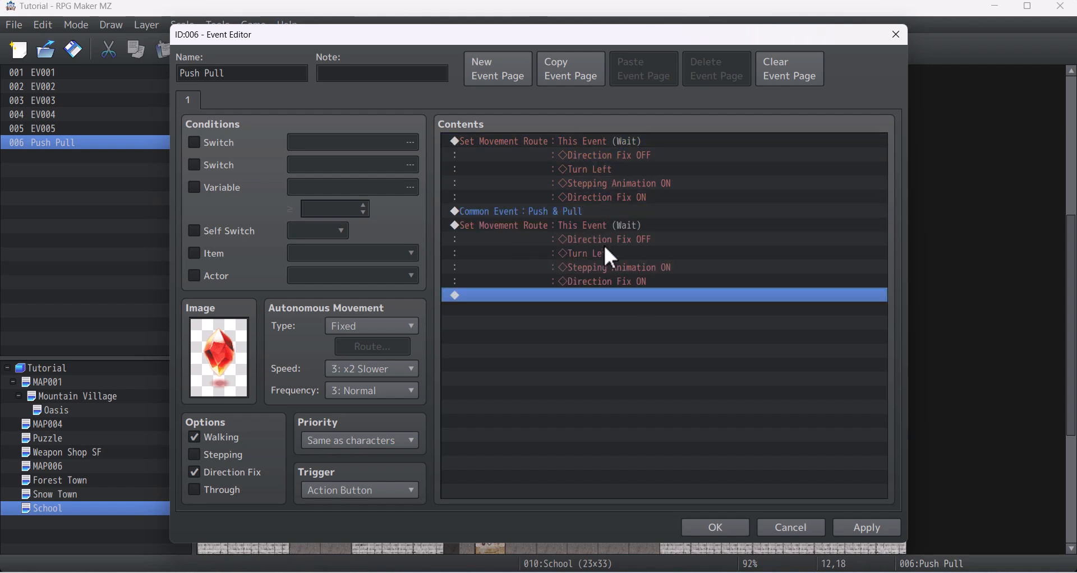
# Replace Turn Left with Turn Down in the copied movement route below the common event call
pyautogui.click(611, 224)
pyautogui.doubleClick(550, 273)
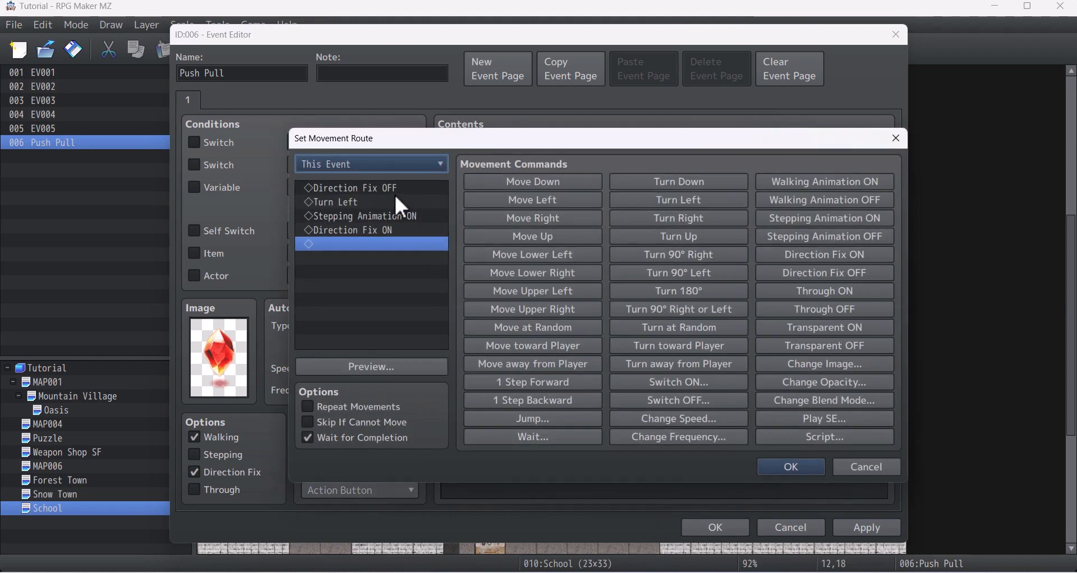
pyautogui.moveTo(433, 146); pyautogui.dragTo(728, 119)
pyautogui.click(465, 292)
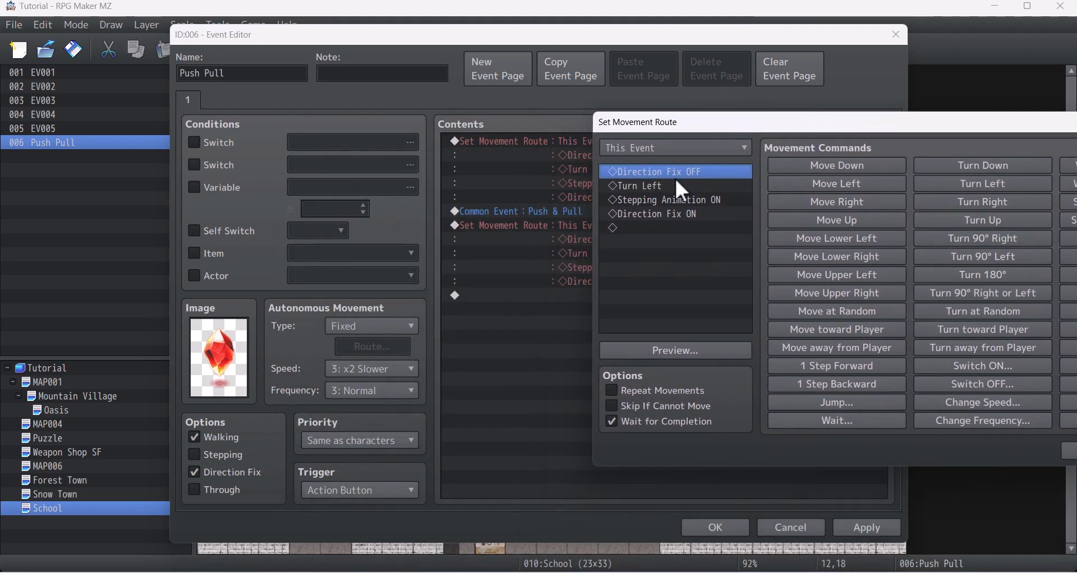
pyautogui.click(678, 184)
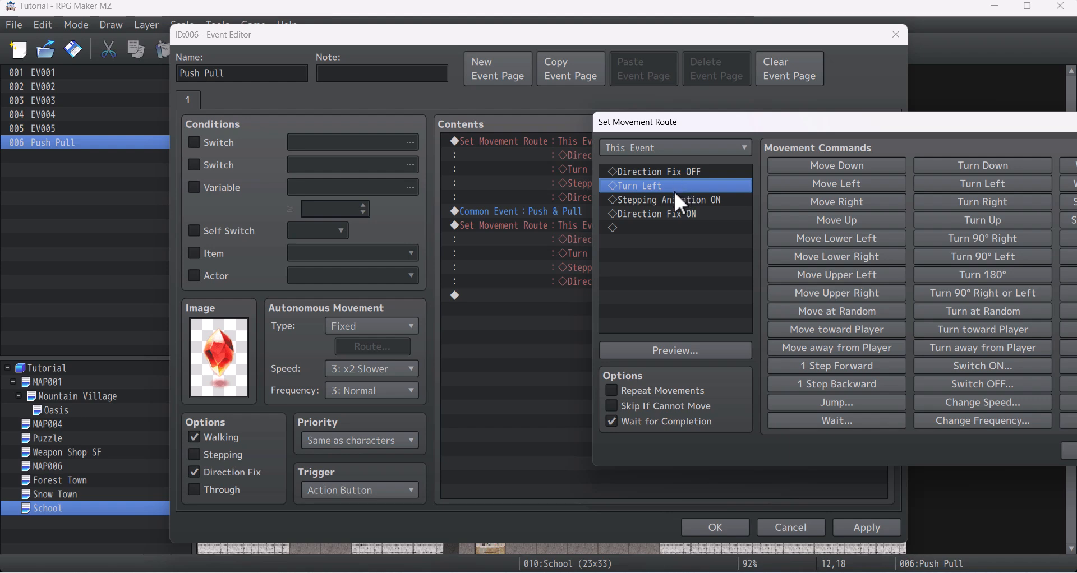
pyautogui.press('Delete')
pyautogui.click(948, 167)
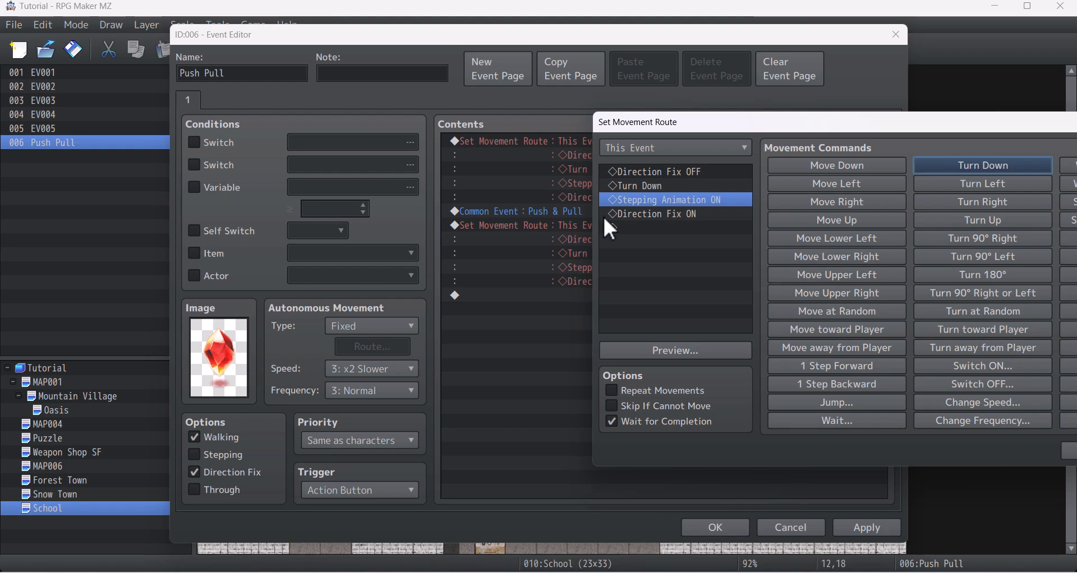
pyautogui.click(648, 186)
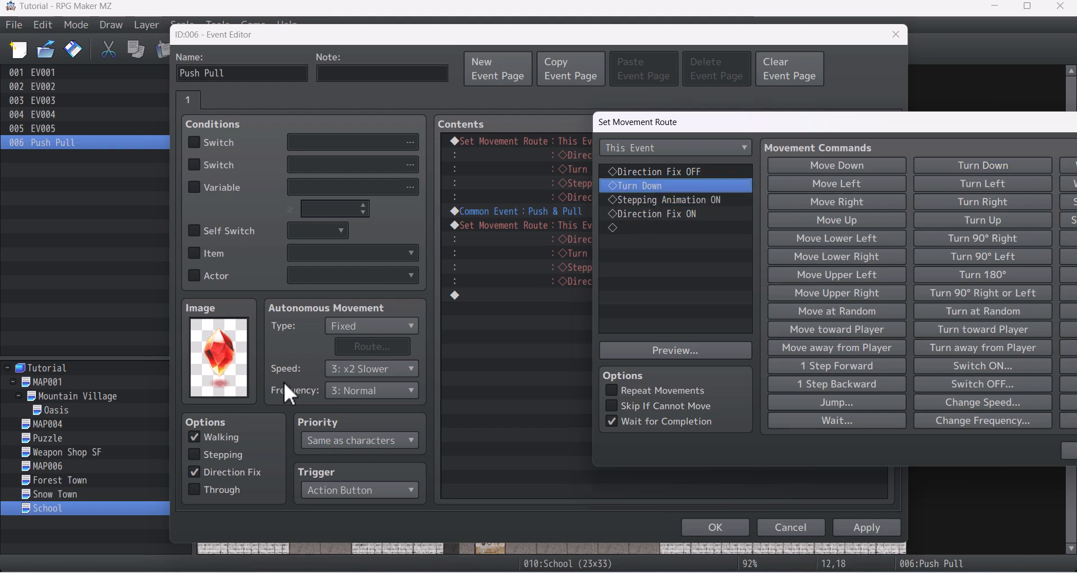
pyautogui.moveTo(685, 127); pyautogui.dragTo(589, 128)
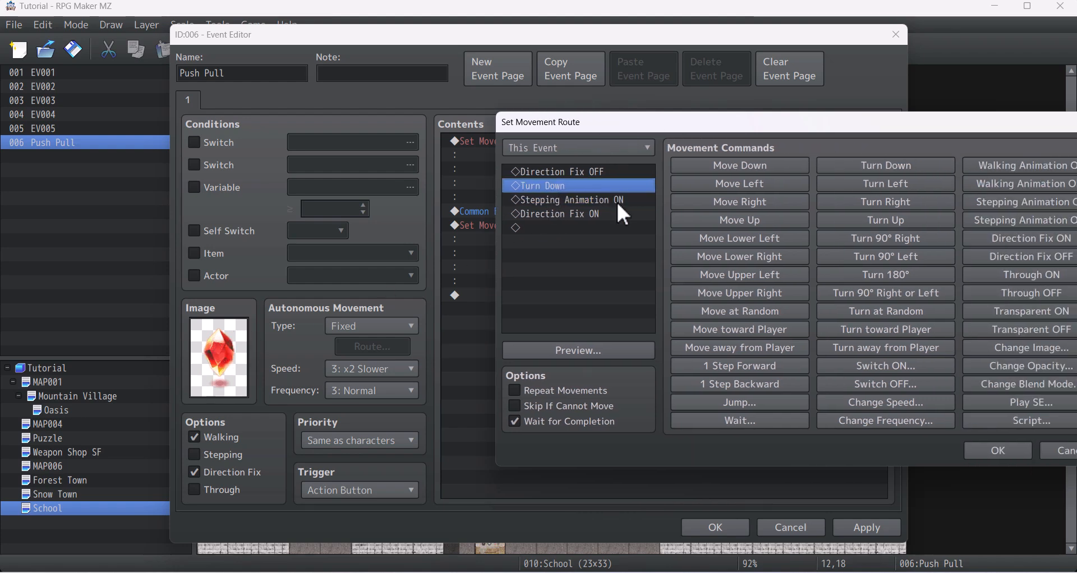
# Replace Stepping Animation ON with Stepping Animation OFF in the copied route and confirm the route
pyautogui.click(616, 200)
pyautogui.press('Delete')
pyautogui.moveTo(763, 130); pyautogui.dragTo(674, 130)
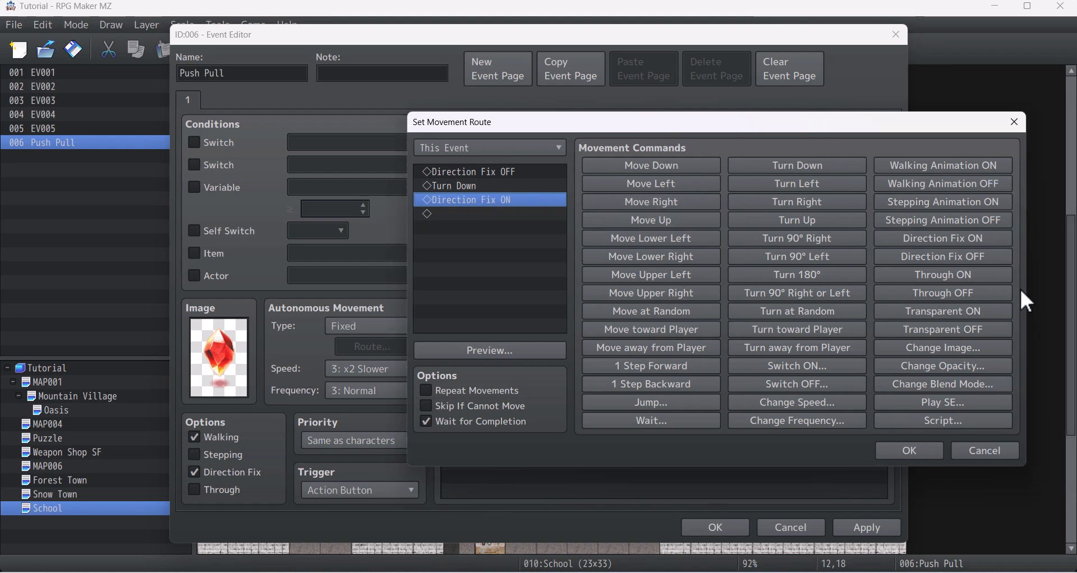
pyautogui.click(981, 223)
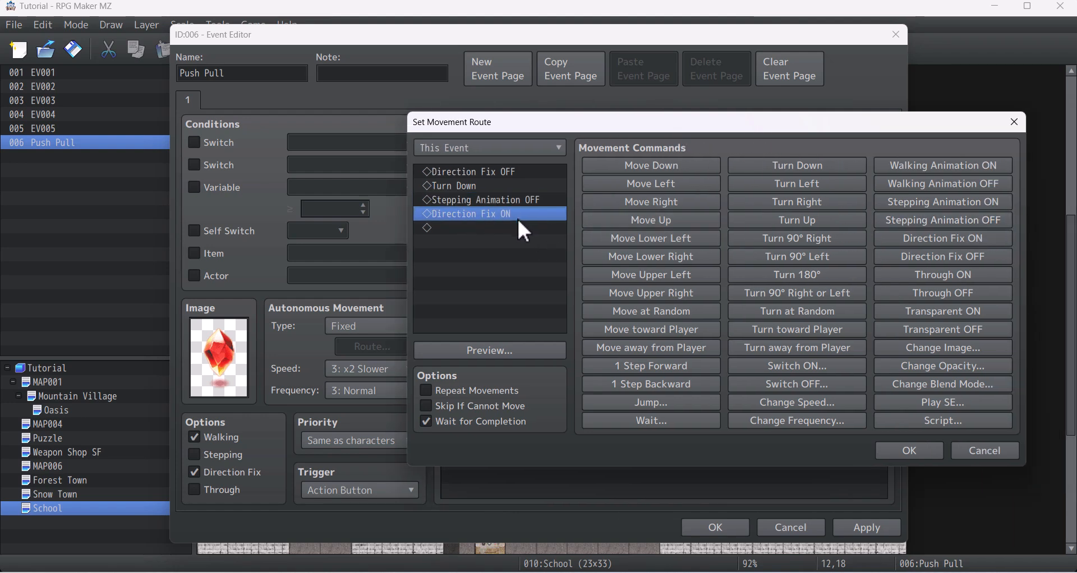
pyautogui.click(911, 452)
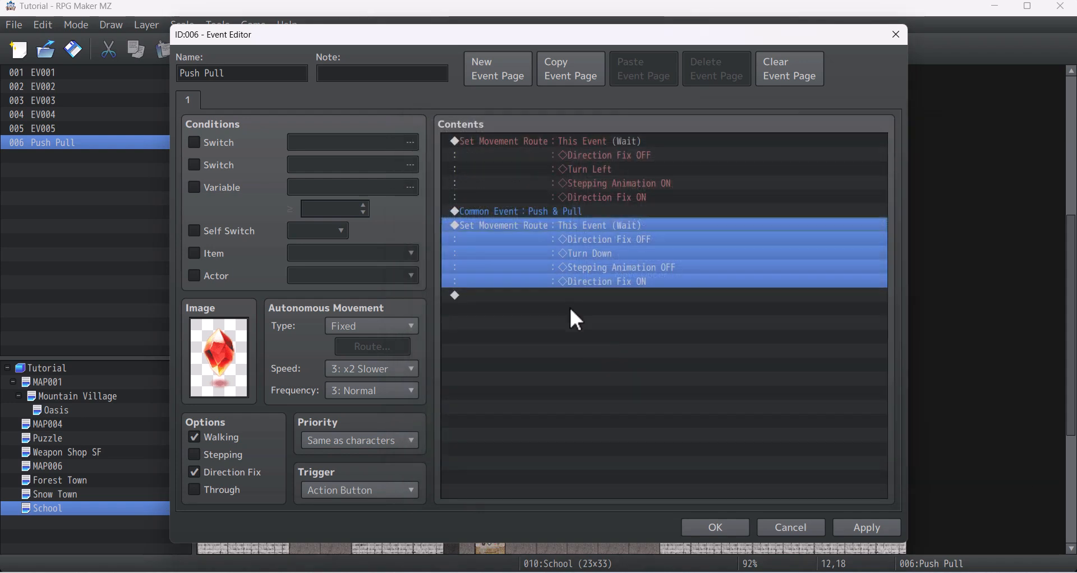
pyautogui.click(614, 141)
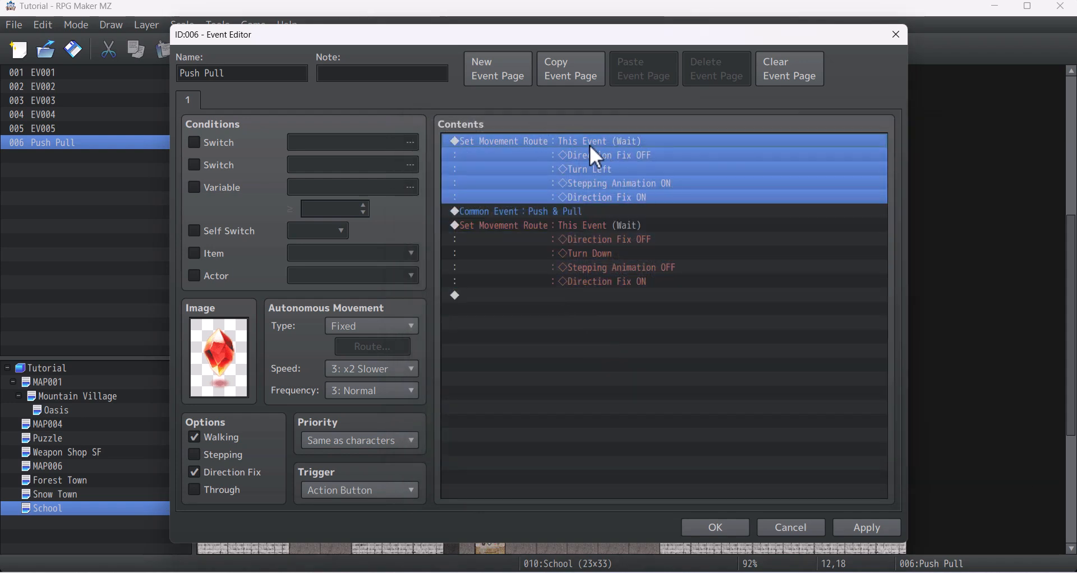
pyautogui.click(576, 237)
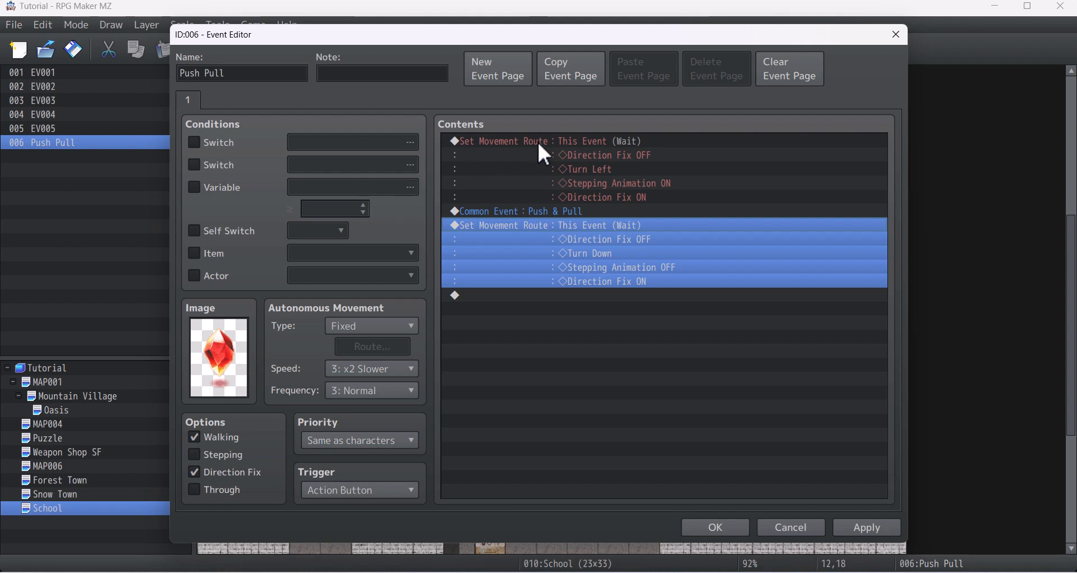
# Apply the changes to the Push Pull crystal event and close its editor
pyautogui.click(515, 211)
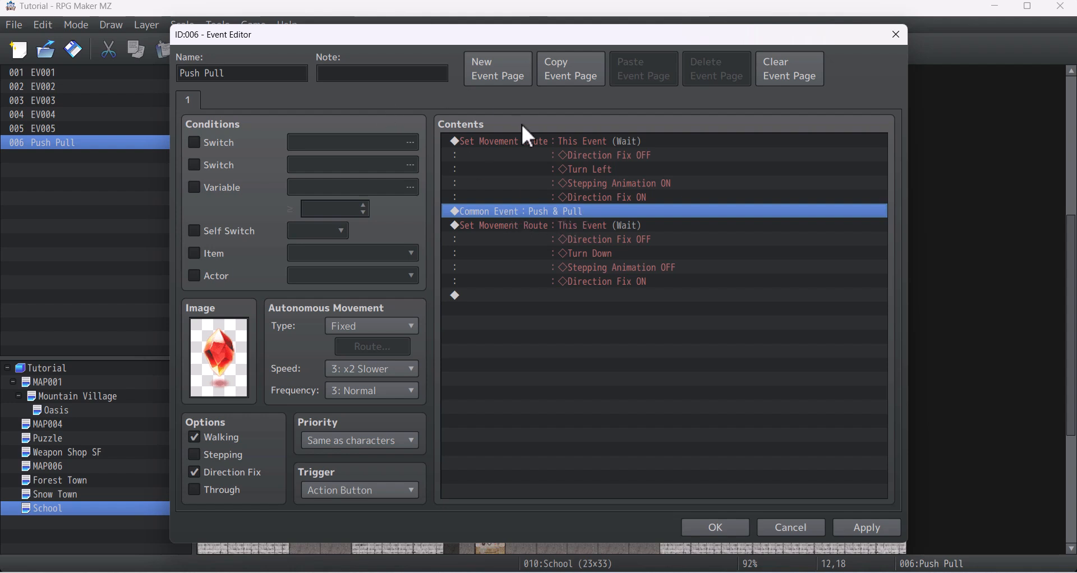
pyautogui.click(496, 157)
pyautogui.click(528, 239)
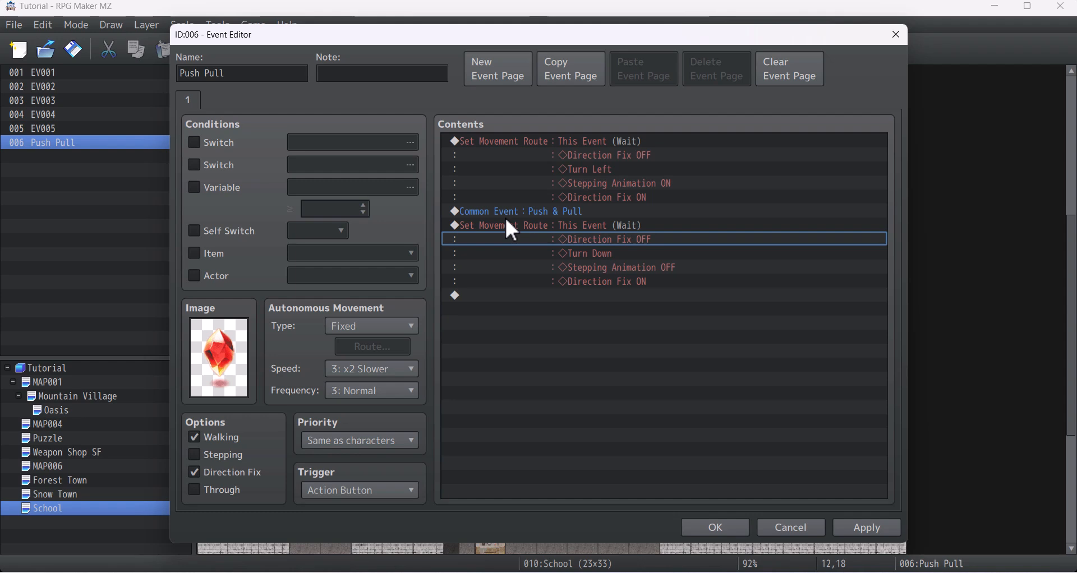
pyautogui.click(850, 529)
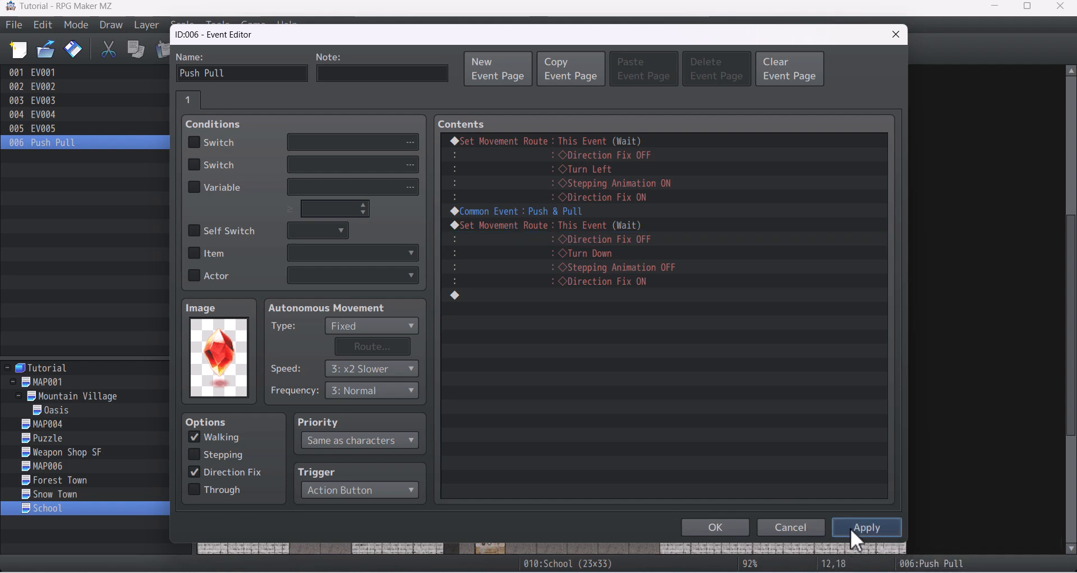
pyautogui.click(715, 532)
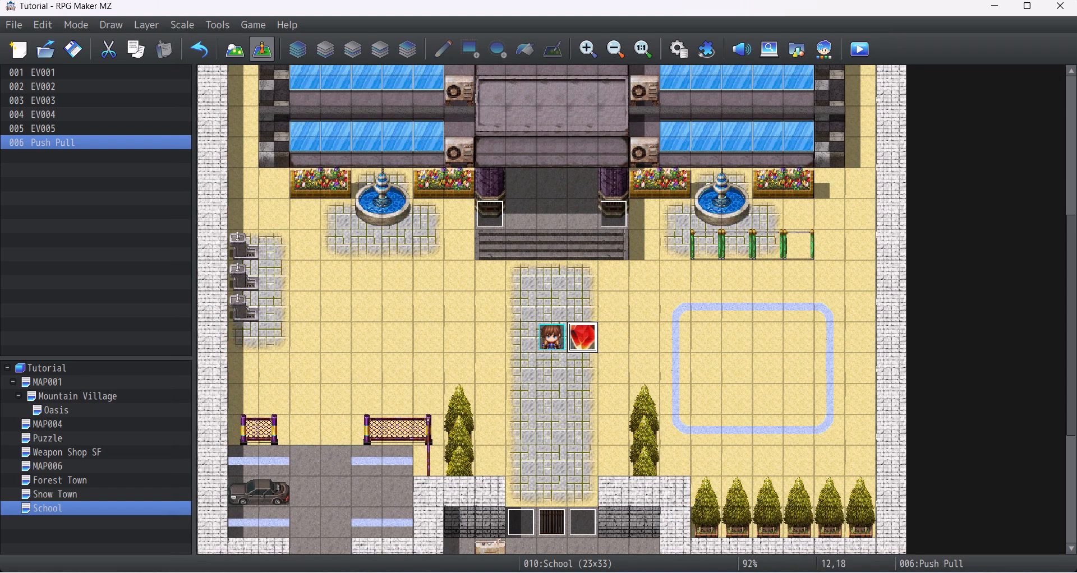
# Start a playtest and walk the character around to the right side of the crystal, facing it
pyautogui.hotkey('ctrl', 'r')
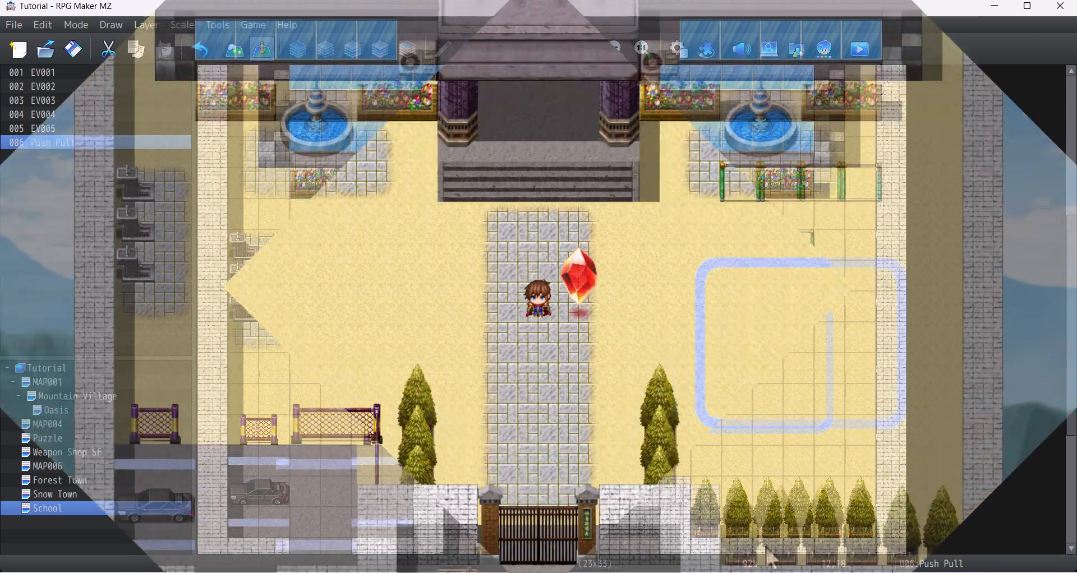
pyautogui.press('Right')
pyautogui.press('Right')
pyautogui.press('Right')
pyautogui.press('Down')
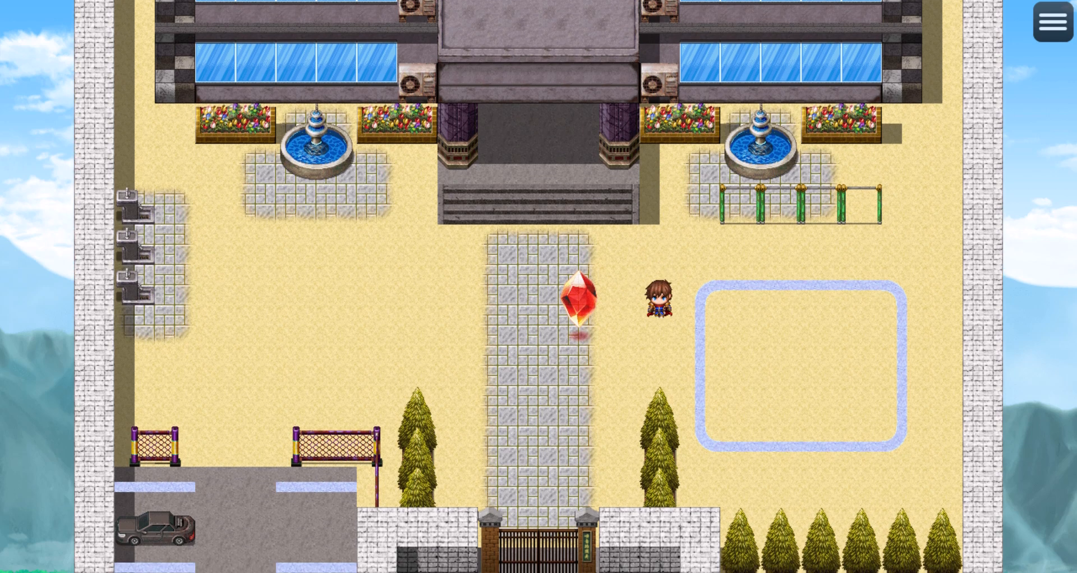
pyautogui.press('Left')
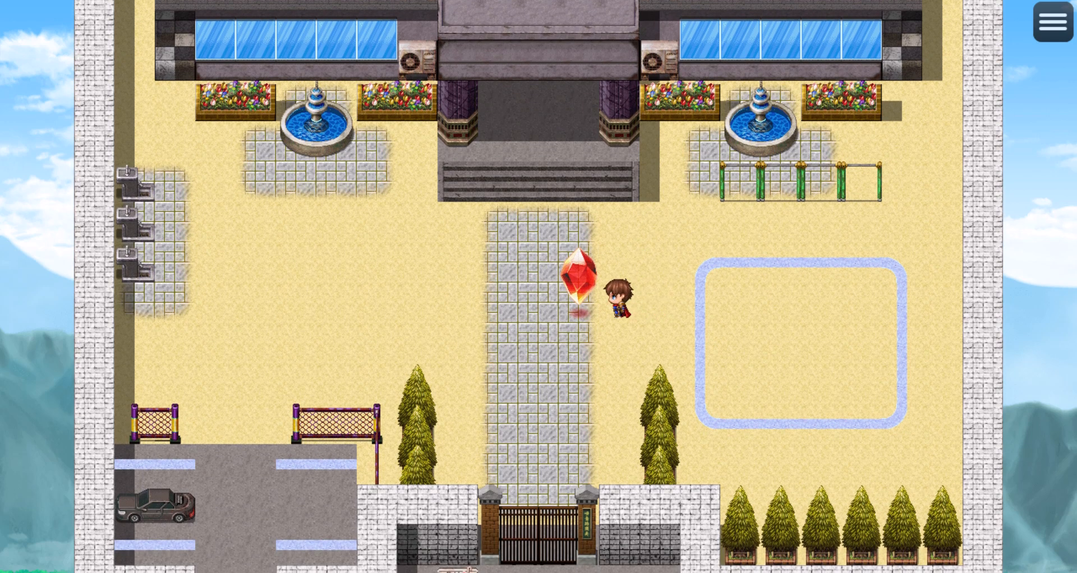
# Grab the crystal and pull it right, push it left and release it to check its animation
pyautogui.press('Return')
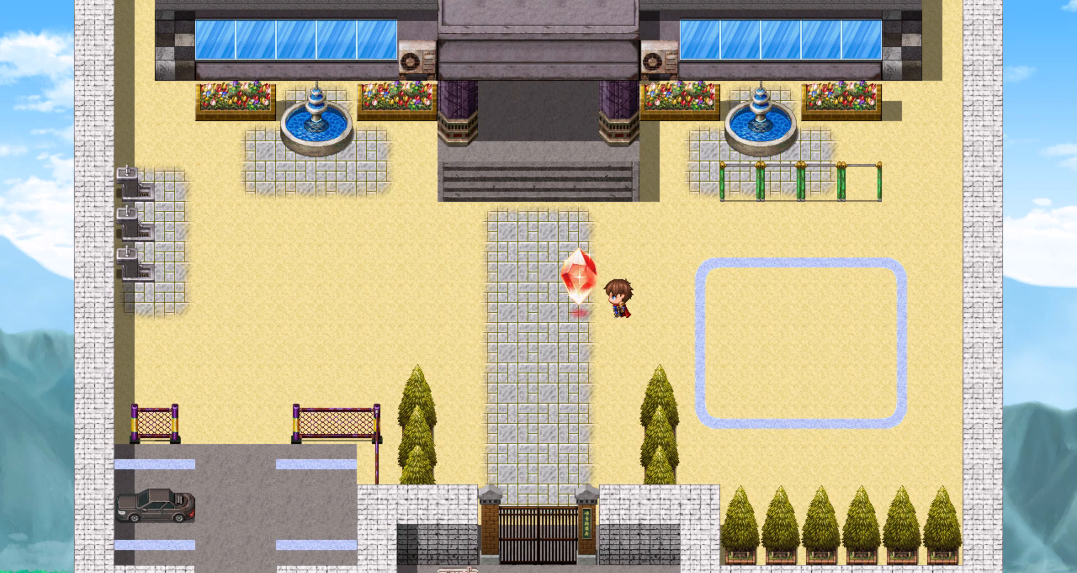
pyautogui.press('Right')
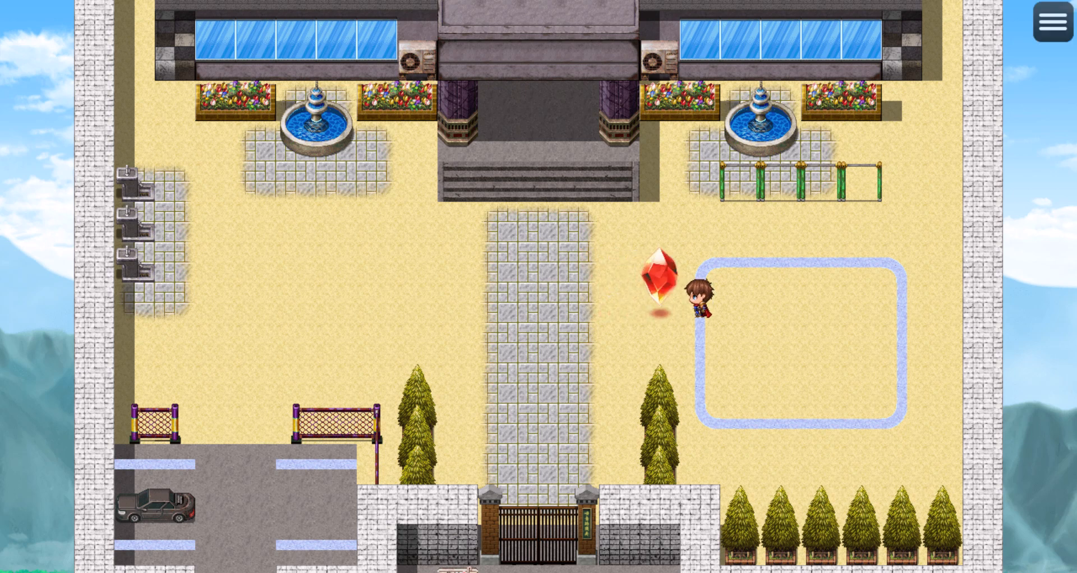
pyautogui.press('Left')
pyautogui.press('Left')
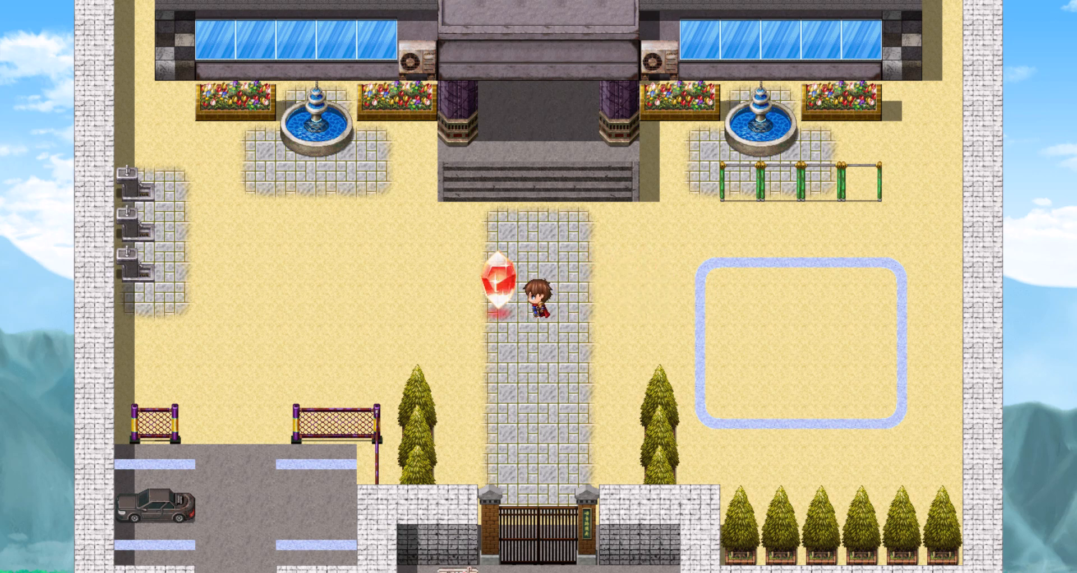
pyautogui.press('Right')
pyautogui.press('Down')
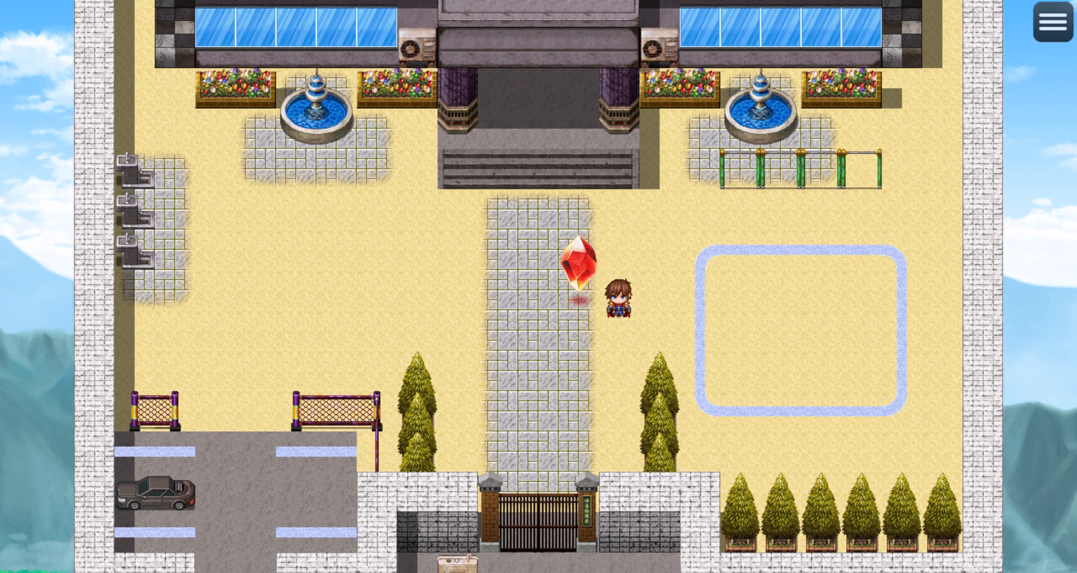
pyautogui.press('Left')
pyautogui.press('Up')
pyautogui.press('Down')
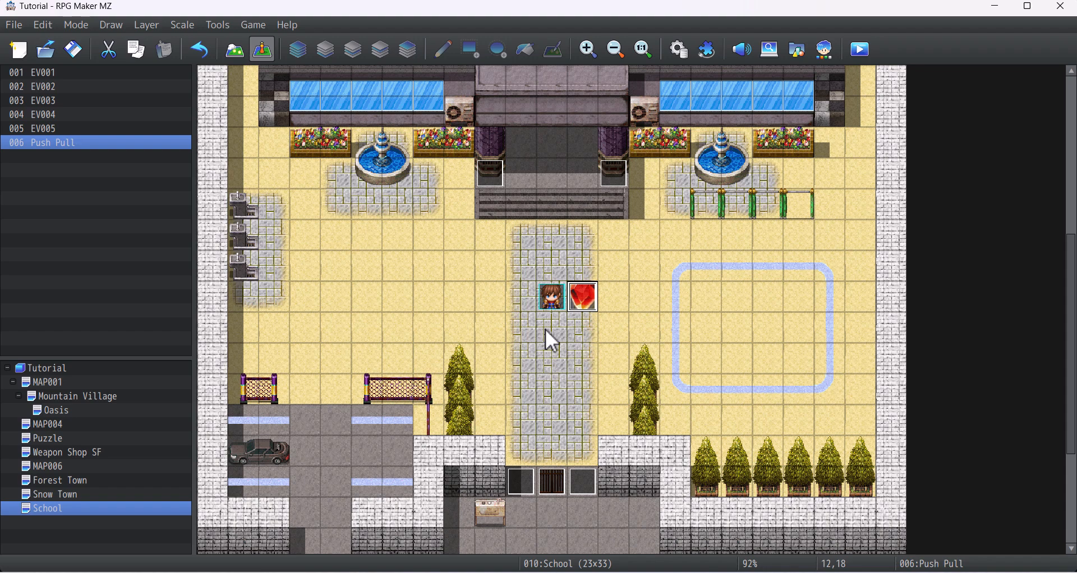
# Copy the Push & Pull common event into slot 0005 and rename the copy Push & Pull (Fast)
pyautogui.click(687, 54)
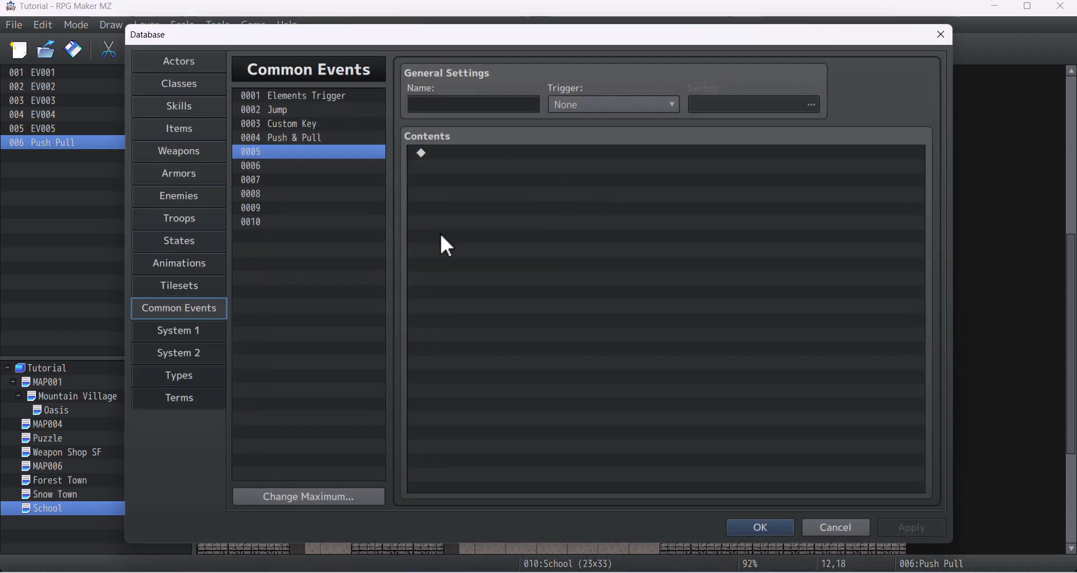
pyautogui.click(302, 139)
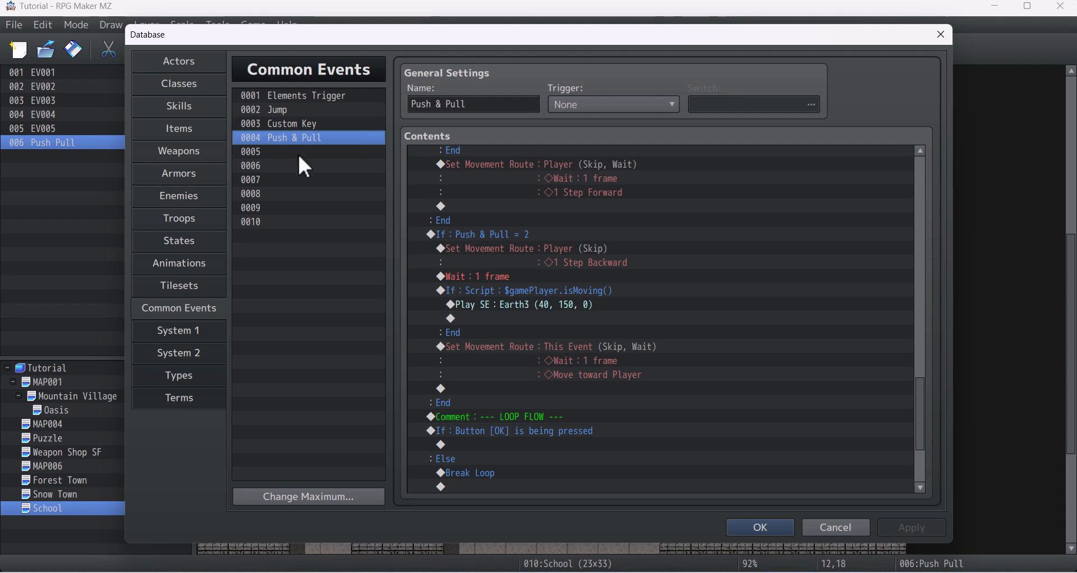
pyautogui.click(317, 152)
pyautogui.hotkey('ctrl', 'v')
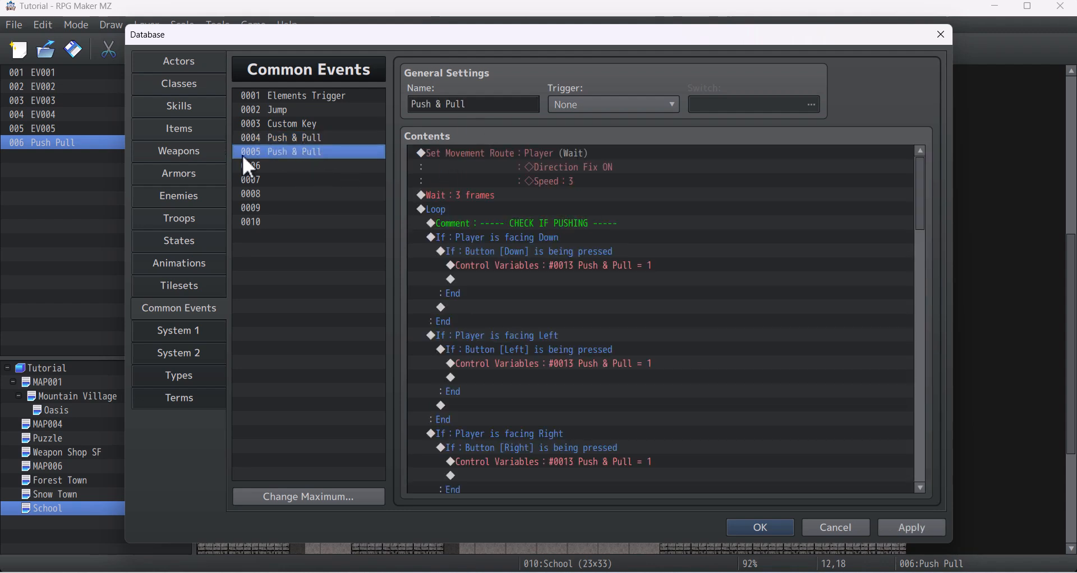
pyautogui.click(496, 104)
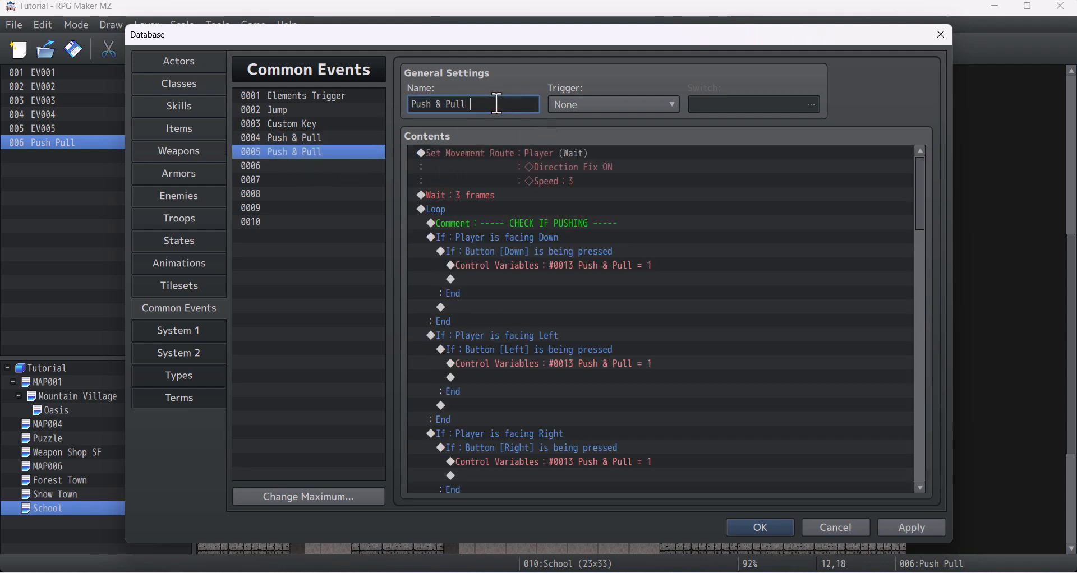
pyautogui.write('(Fast)')
pyautogui.click(523, 192)
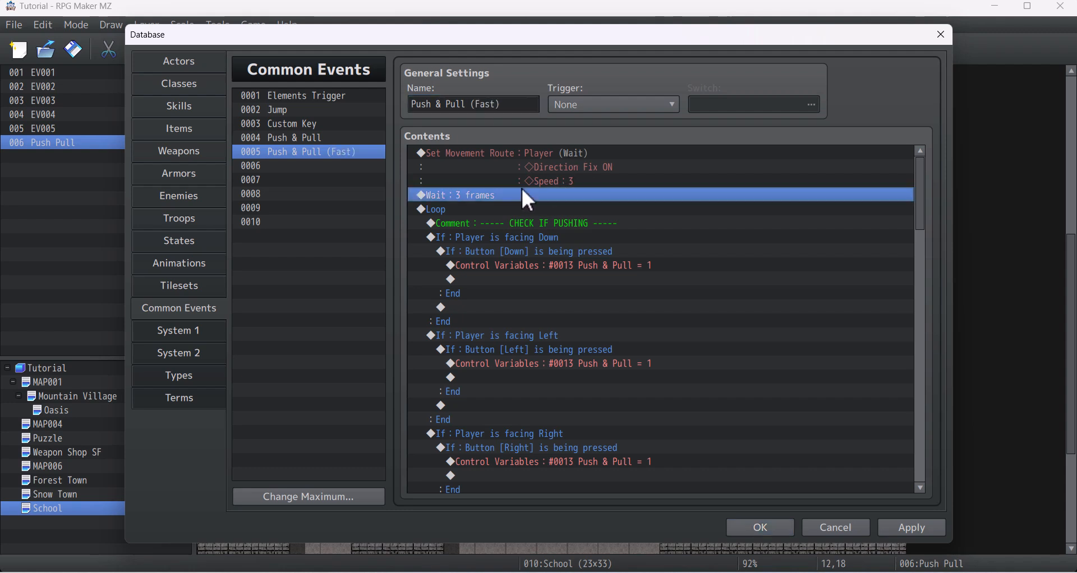
# Set the player's speed to 5: x2 Faster in the opening movement route of Push & Pull (Fast) and confirm the database changes
pyautogui.click(554, 155)
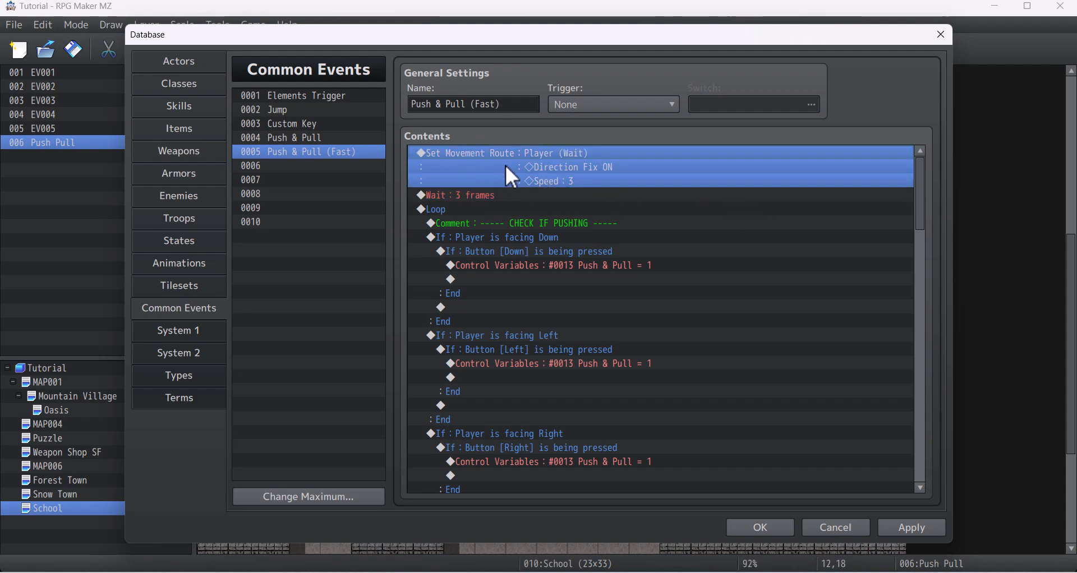
pyautogui.doubleClick(558, 169)
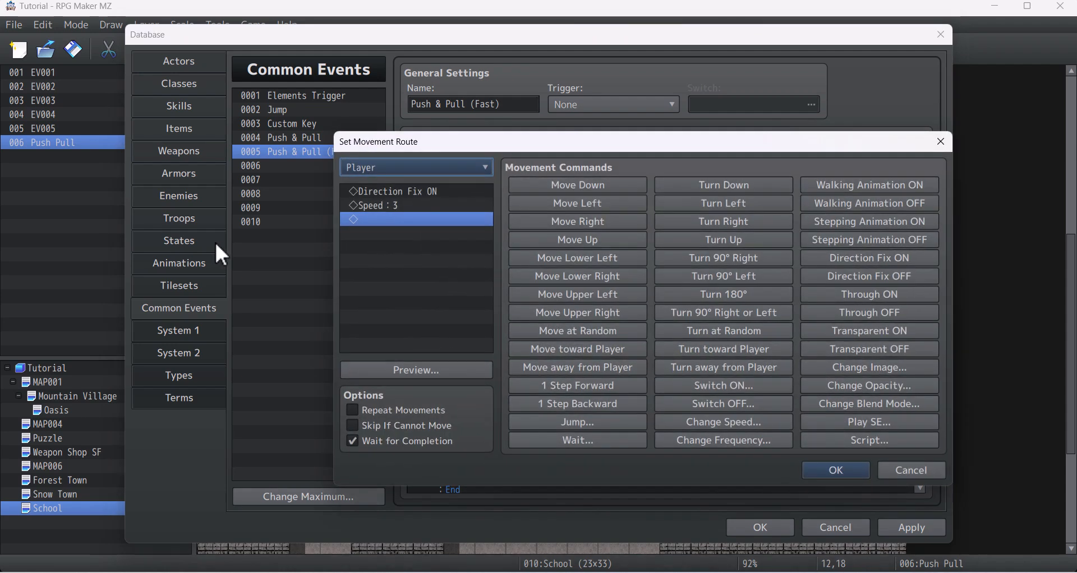
pyautogui.click(390, 206)
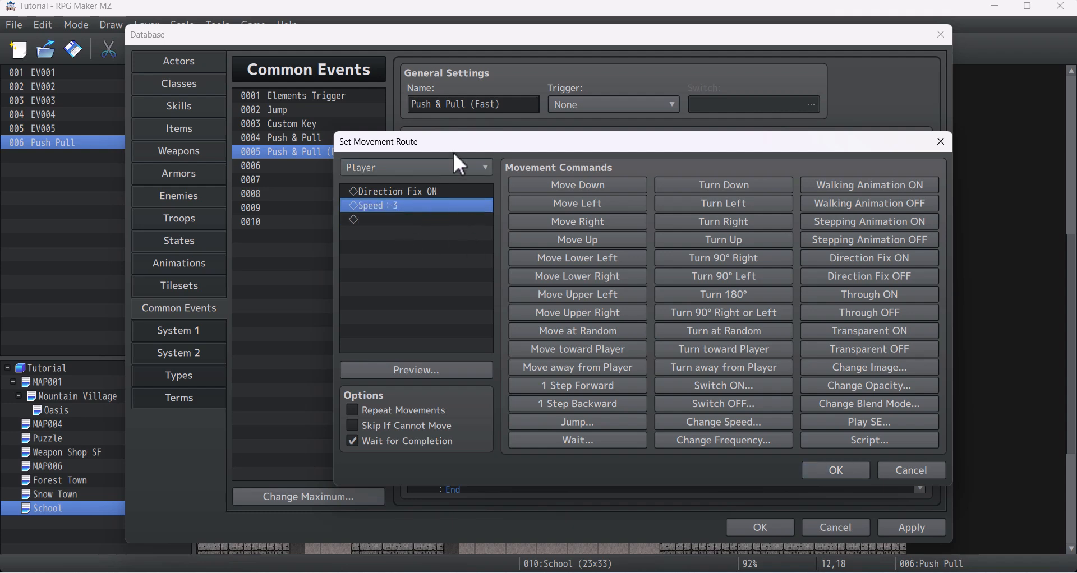
pyautogui.moveTo(454, 154); pyautogui.dragTo(491, 212)
pyautogui.doubleClick(471, 273)
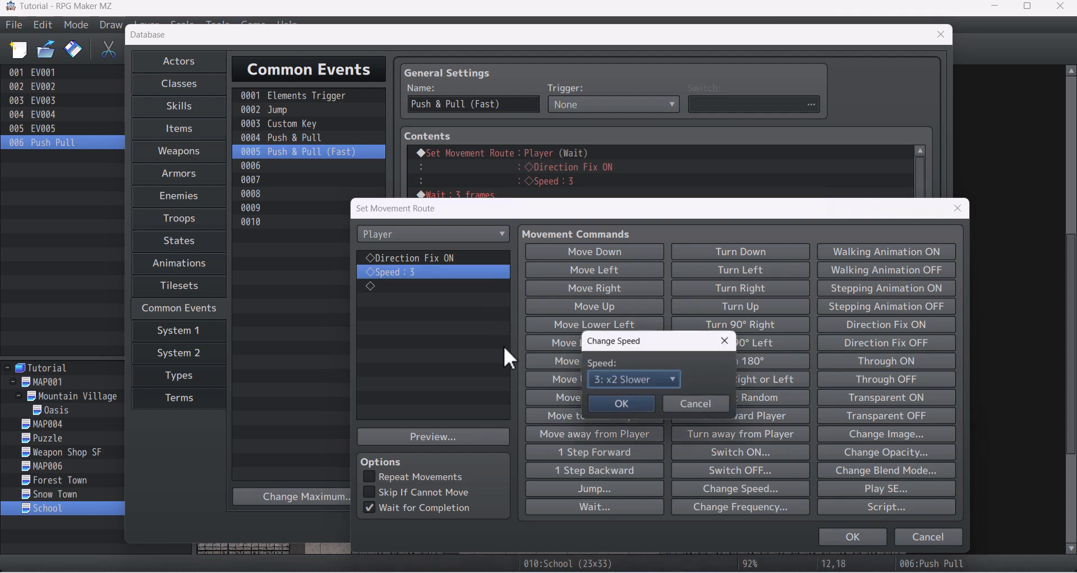
pyautogui.click(633, 383)
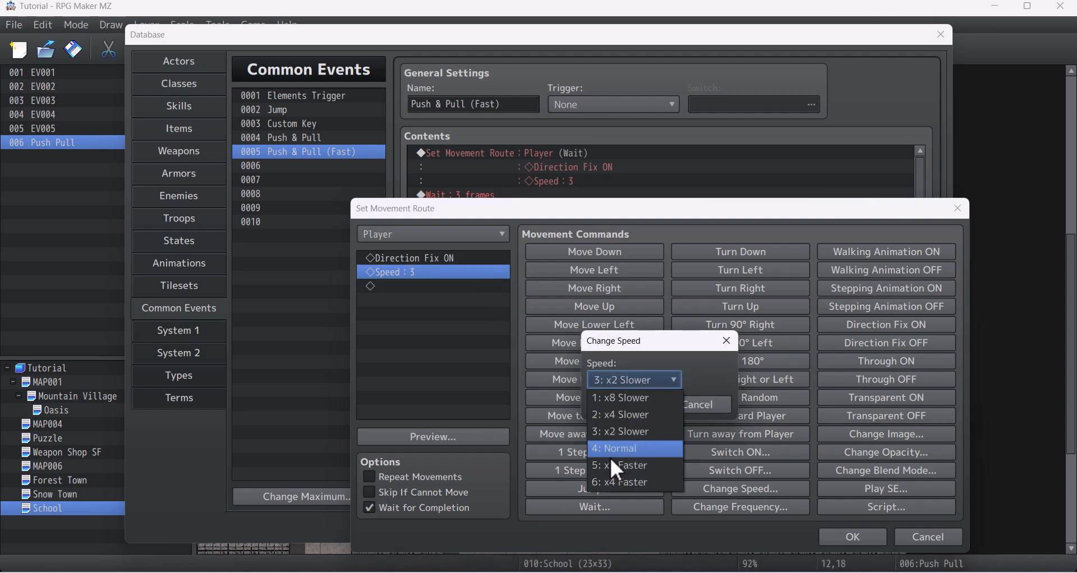
pyautogui.click(629, 467)
pyautogui.click(617, 405)
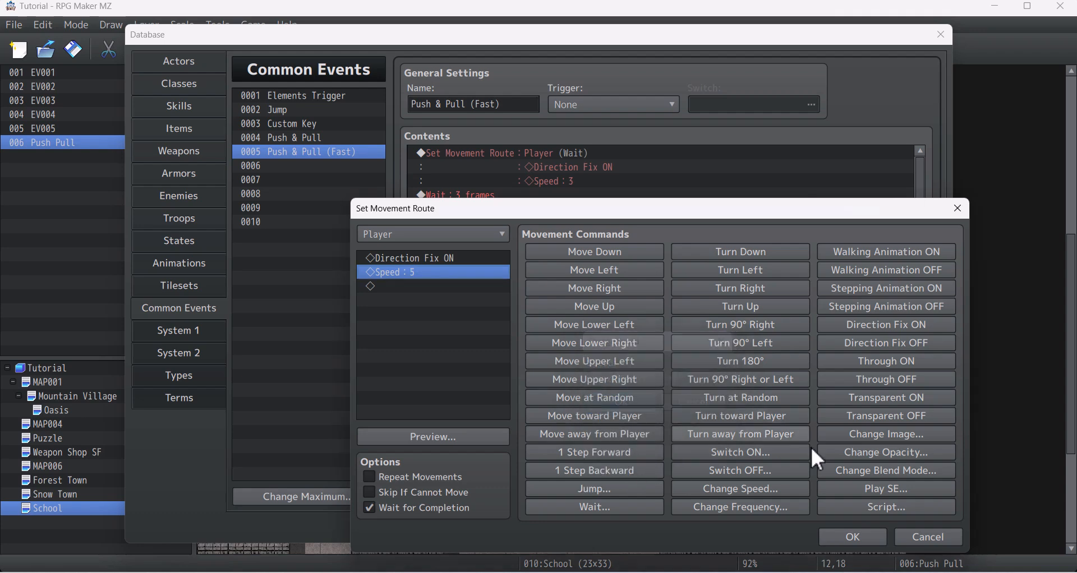
pyautogui.click(852, 536)
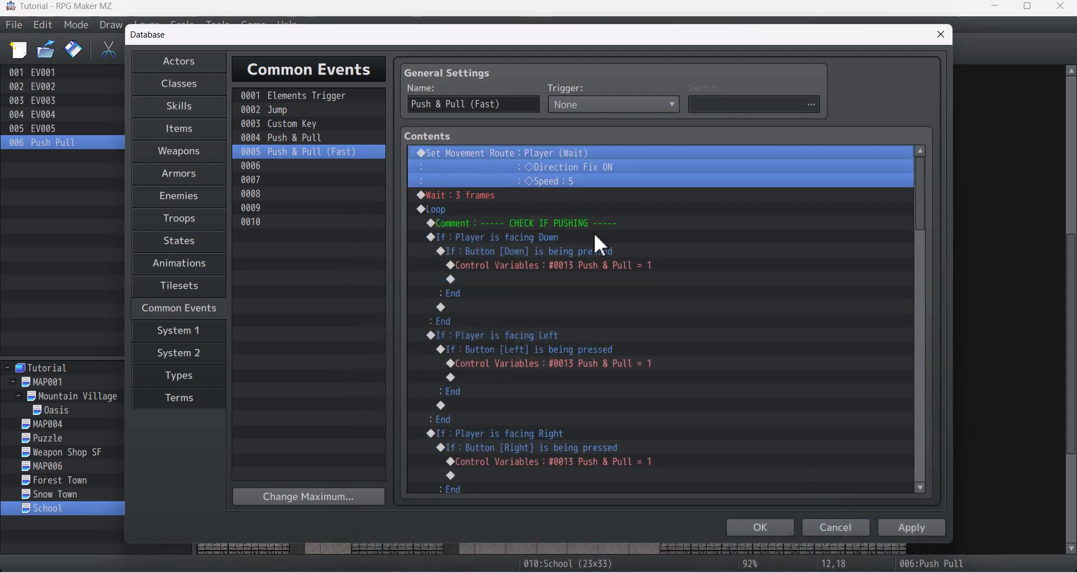
pyautogui.click(916, 529)
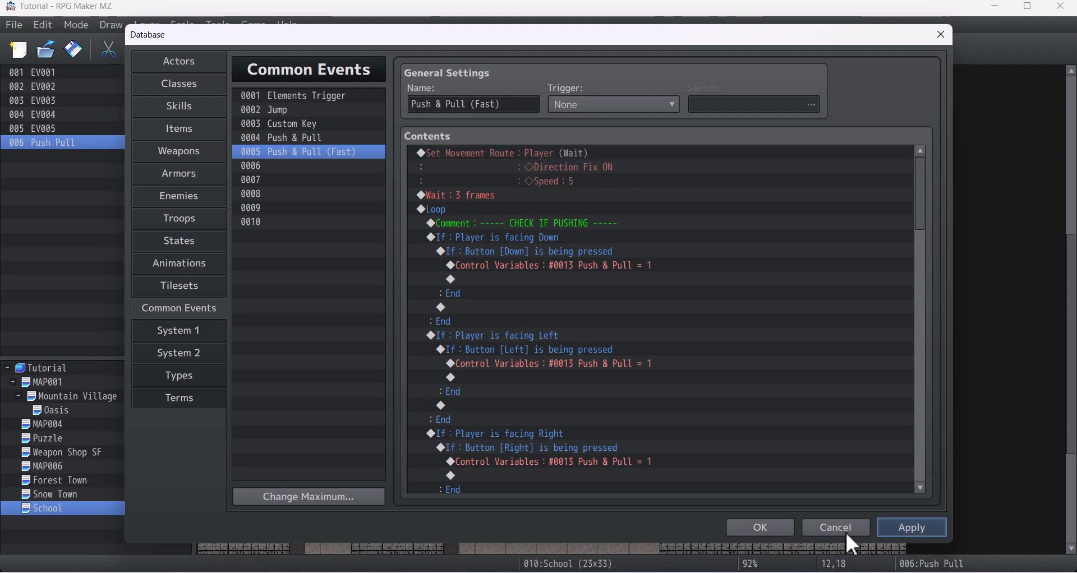
pyautogui.click(770, 529)
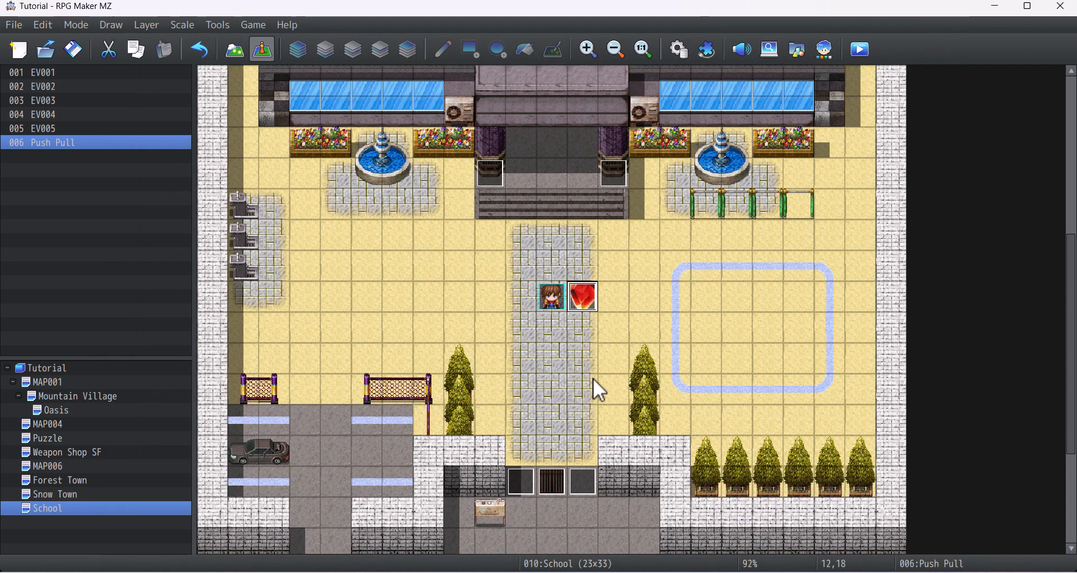
# Duplicate the crystal event two tiles below the original and rename the copy Push Pull (Fast)
pyautogui.click(578, 304)
pyautogui.hotkey('ctrl', 'c')
pyautogui.click(583, 360)
pyautogui.hotkey('ctrl', 'v')
pyautogui.doubleClick(591, 359)
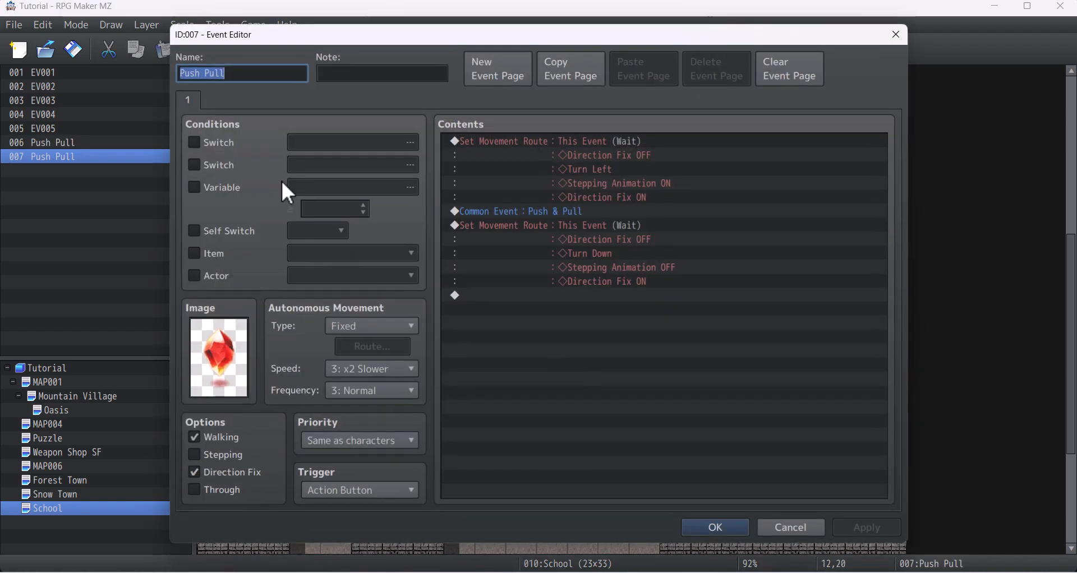
pyautogui.click(256, 80)
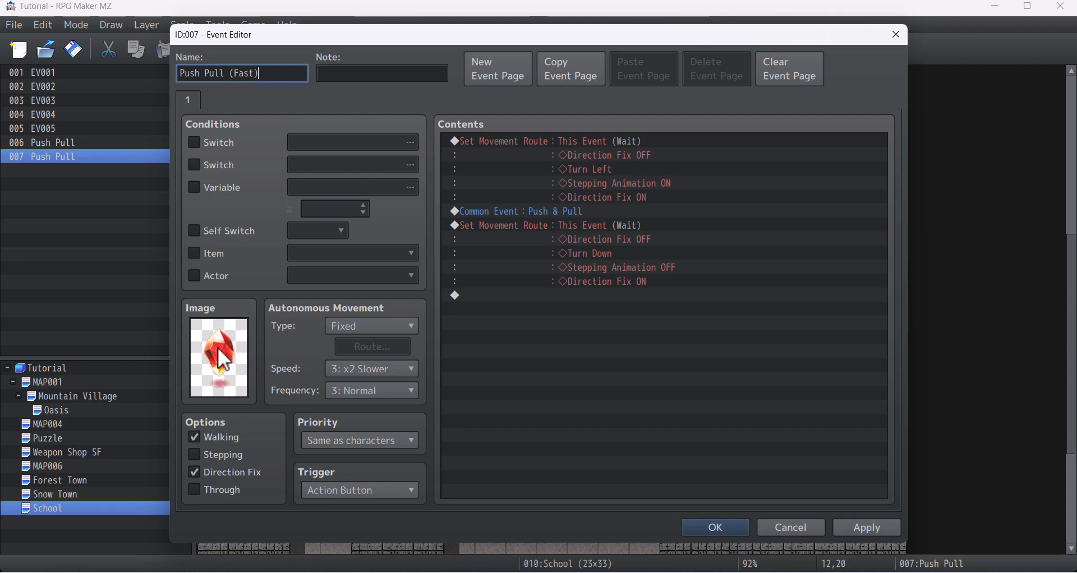
# Give the Push Pull (Fast) event the yellow crystal image from !Crystal and set its autonomous movement speed to 5: x2 Faster
pyautogui.doubleClick(224, 362)
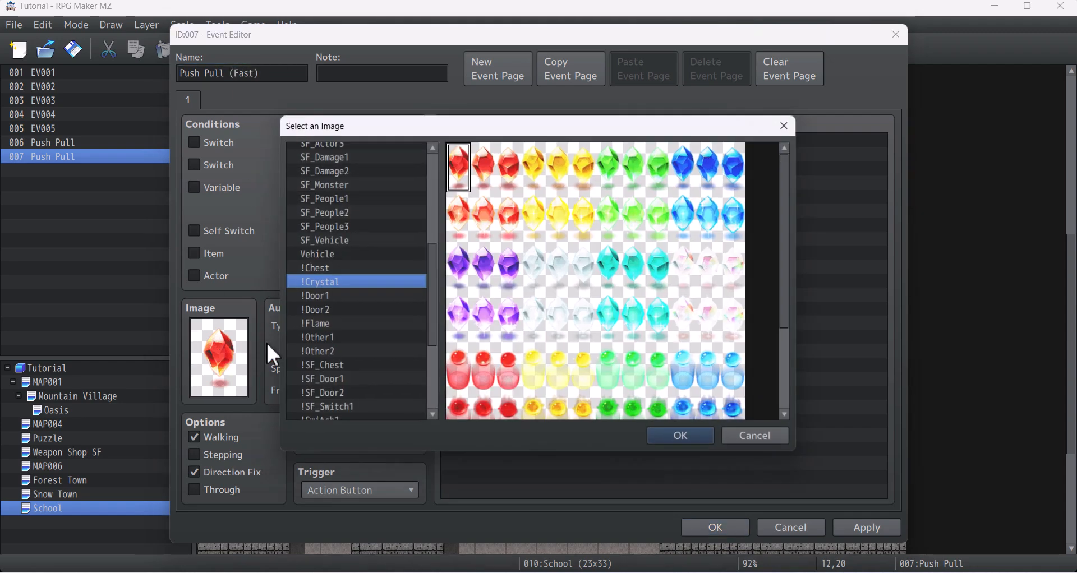
pyautogui.doubleClick(534, 165)
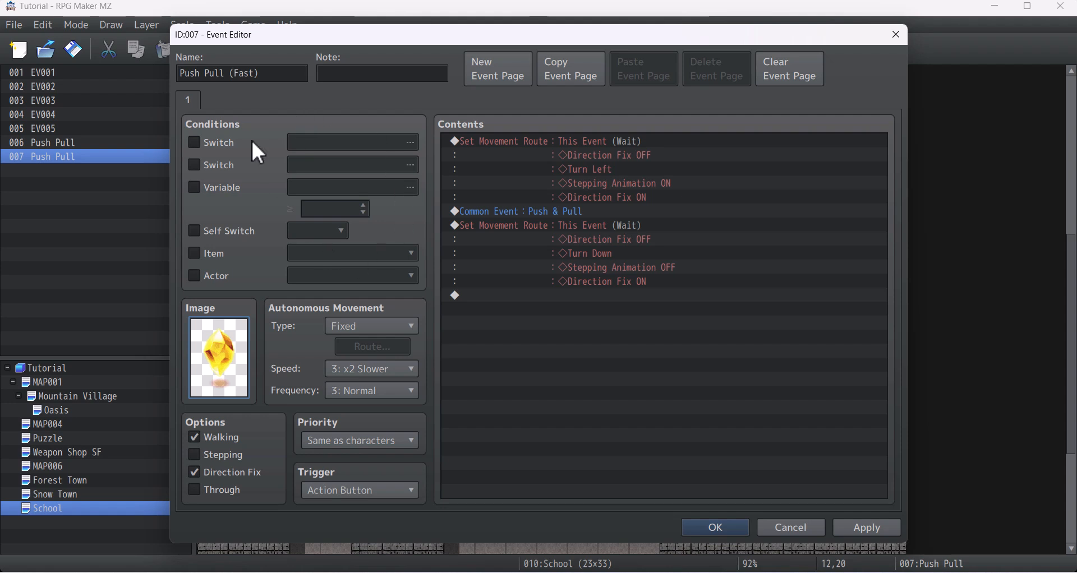
pyautogui.moveTo(240, 37); pyautogui.dragTo(227, 37)
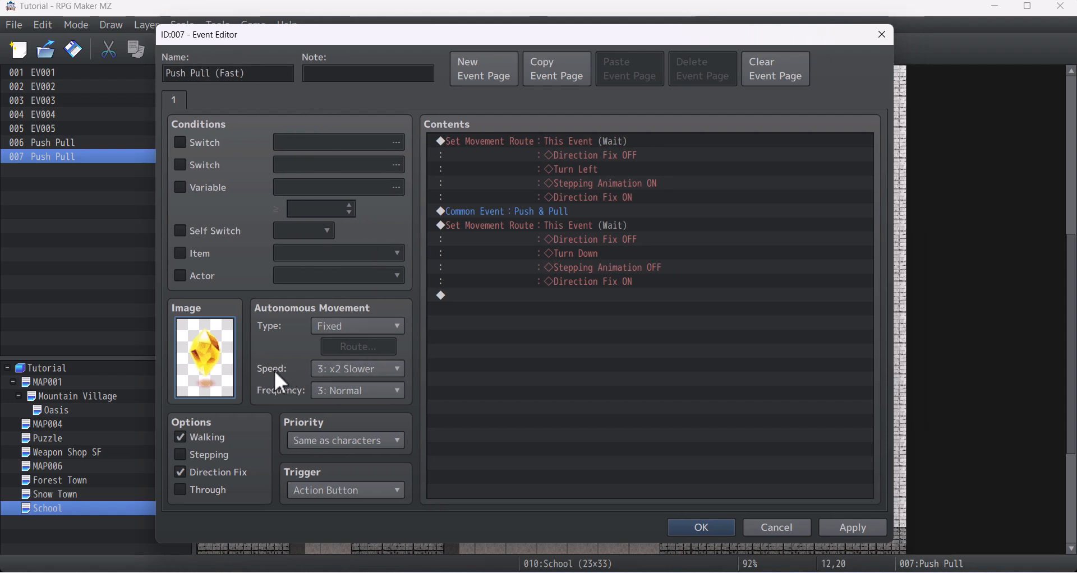
pyautogui.click(382, 369)
pyautogui.click(364, 454)
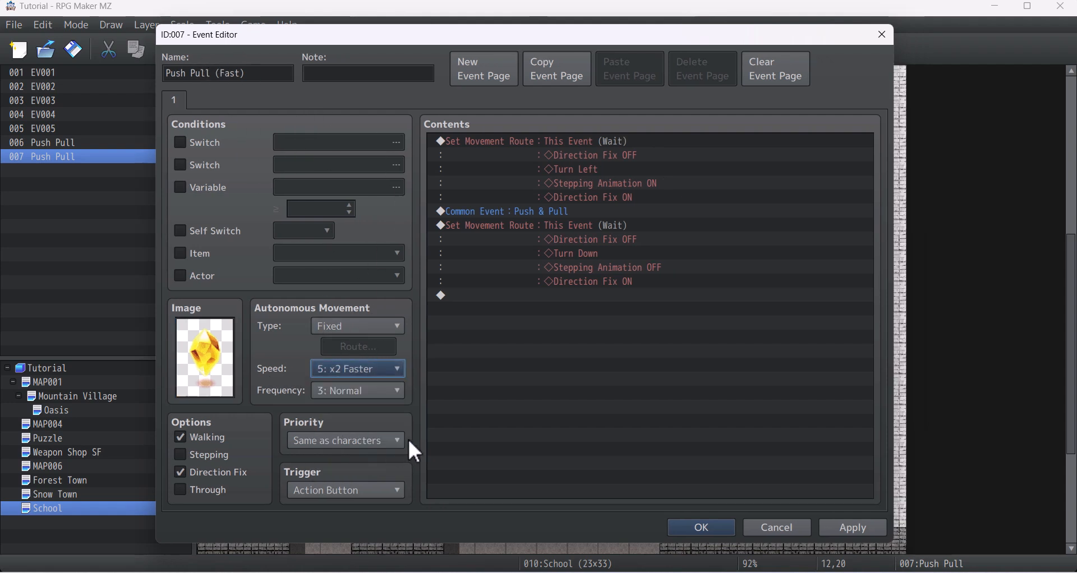
# Change the common event called by the Push Pull (Fast) event to Push & Pull (Fast) and apply the event changes
pyautogui.click(602, 213)
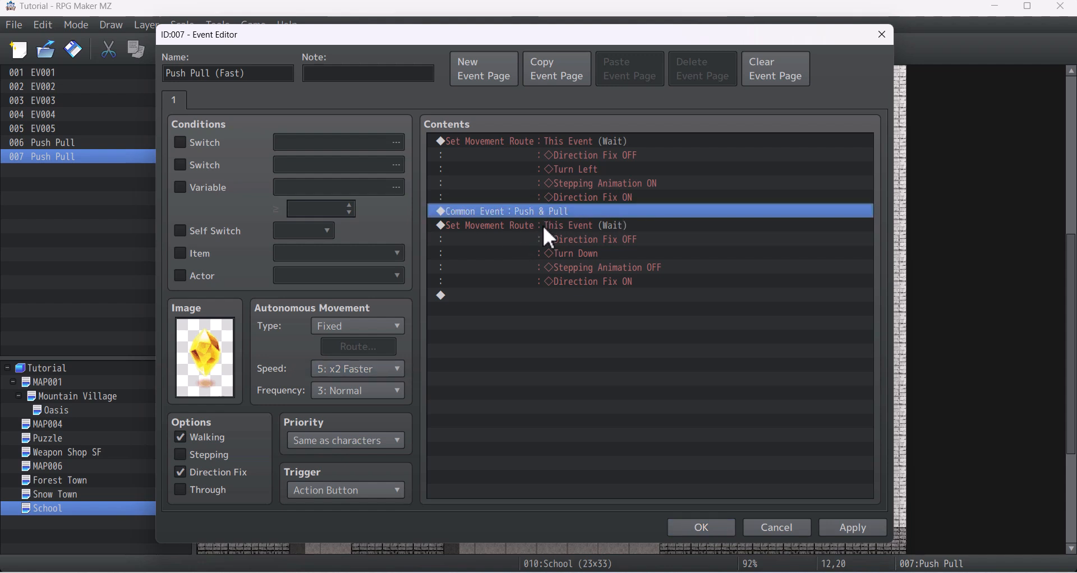
pyautogui.press('Return')
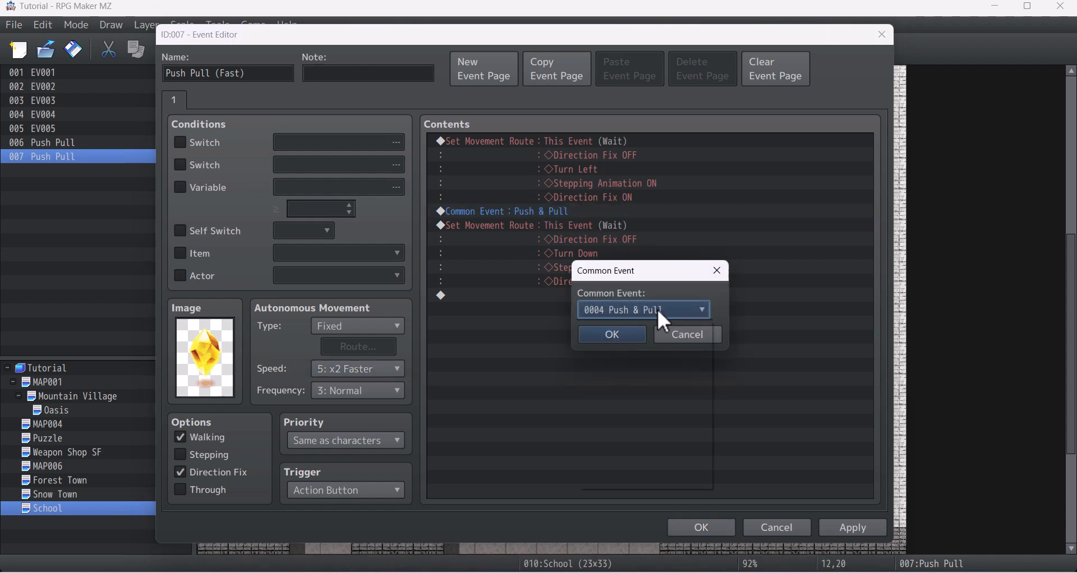
pyautogui.click(656, 309)
pyautogui.click(682, 395)
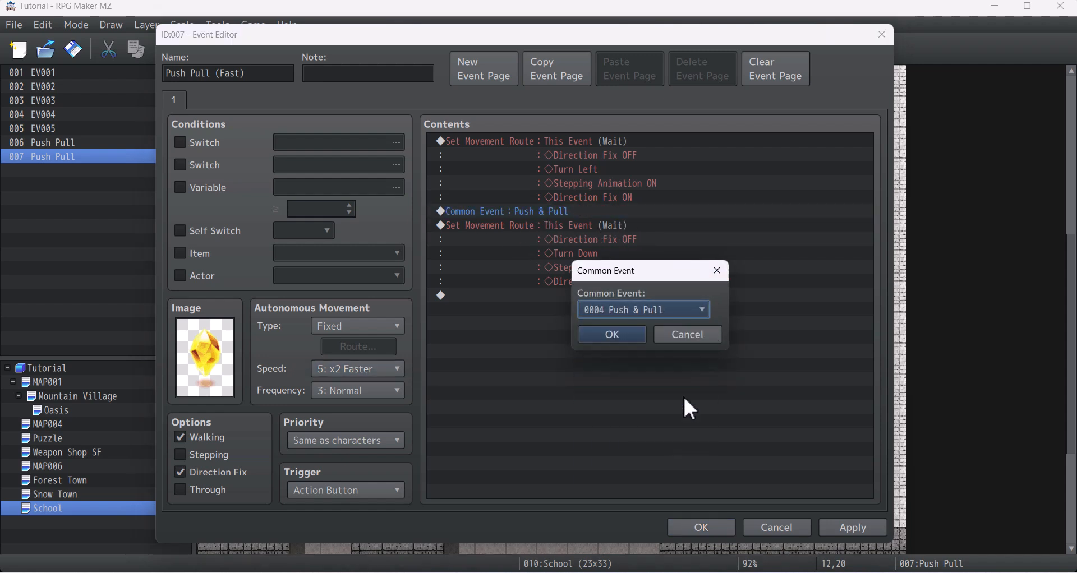
pyautogui.click(614, 337)
pyautogui.click(836, 530)
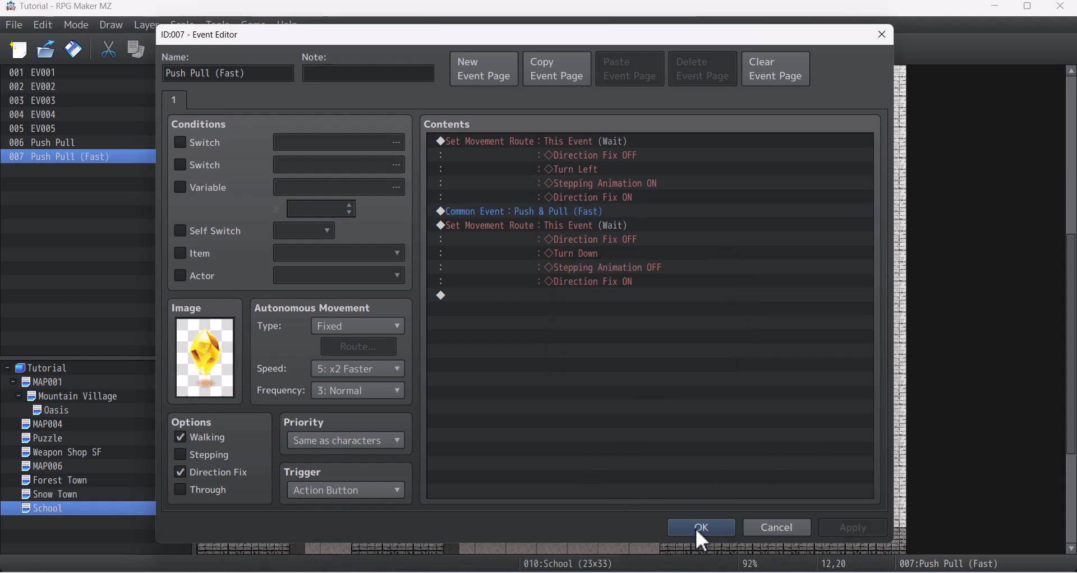
pyautogui.click(697, 527)
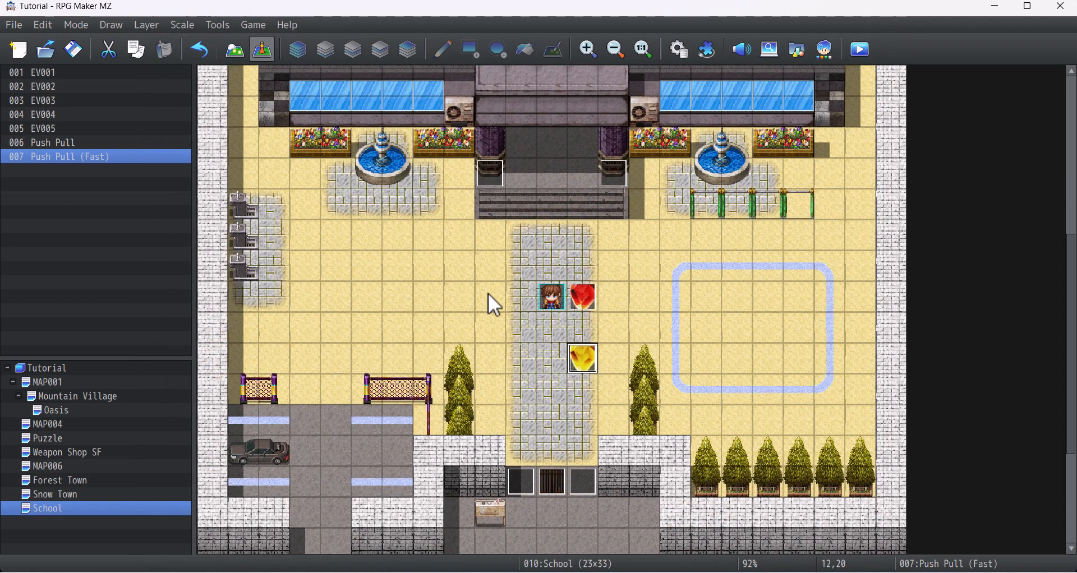
# Start a playtest and walk the character left across the schoolyard and back to the red crystal
pyautogui.hotkey('ctrl', 'r')
pyautogui.press('Left')
pyautogui.press('Left')
pyautogui.press('Left')
pyautogui.press('Left')
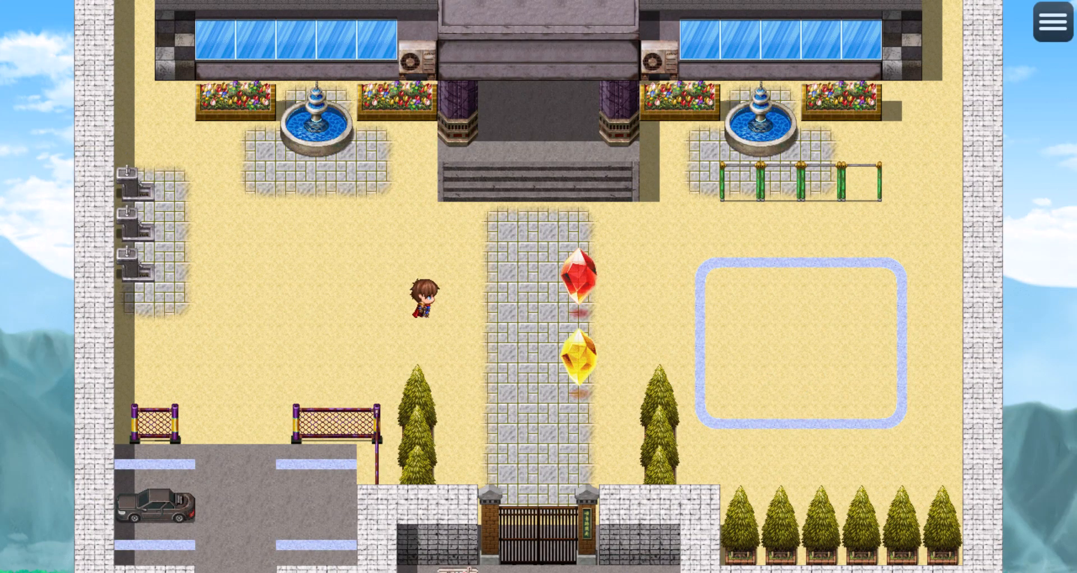
pyautogui.press('Right')
pyautogui.press('Right')
pyautogui.press('Right')
pyautogui.press('Right')
pyautogui.press('Left')
pyautogui.press('Left')
pyautogui.press('Left')
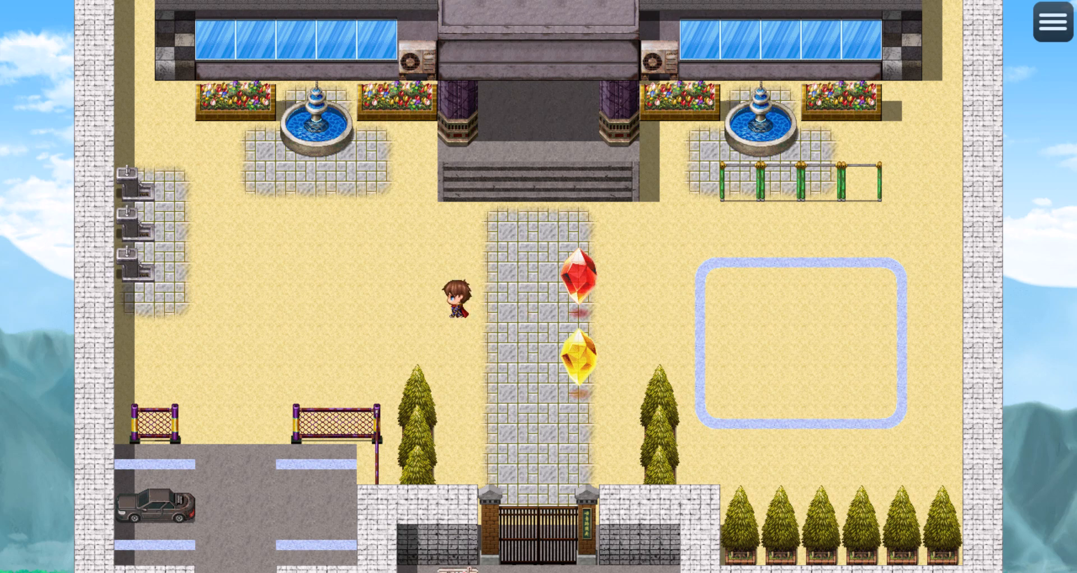
pyautogui.press('Right')
pyautogui.press('Right')
pyautogui.press('Right')
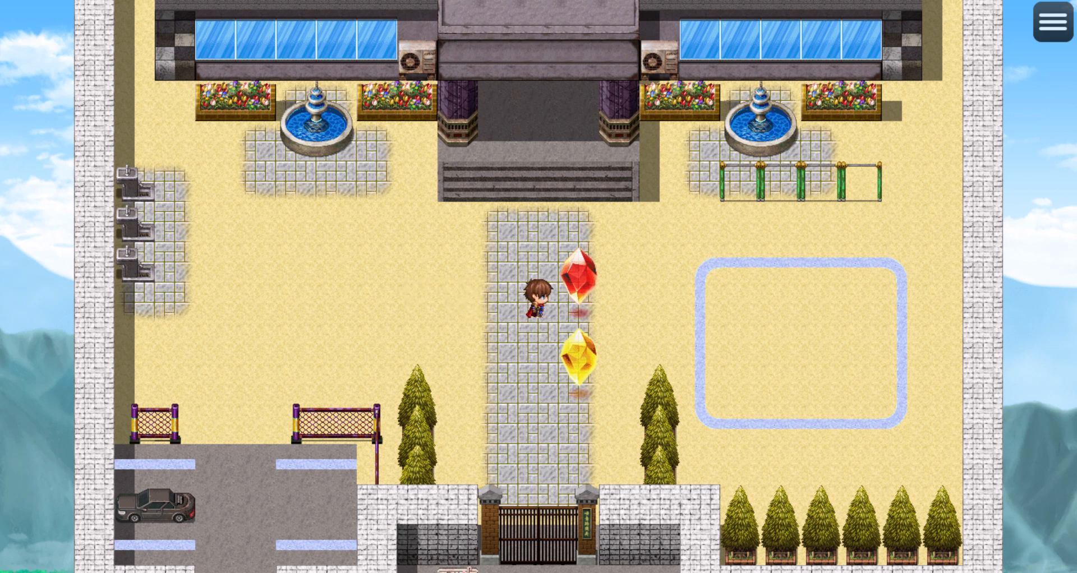
# Walk down to face the yellow crystal, then return to the left side of the red crystal
pyautogui.press('Down')
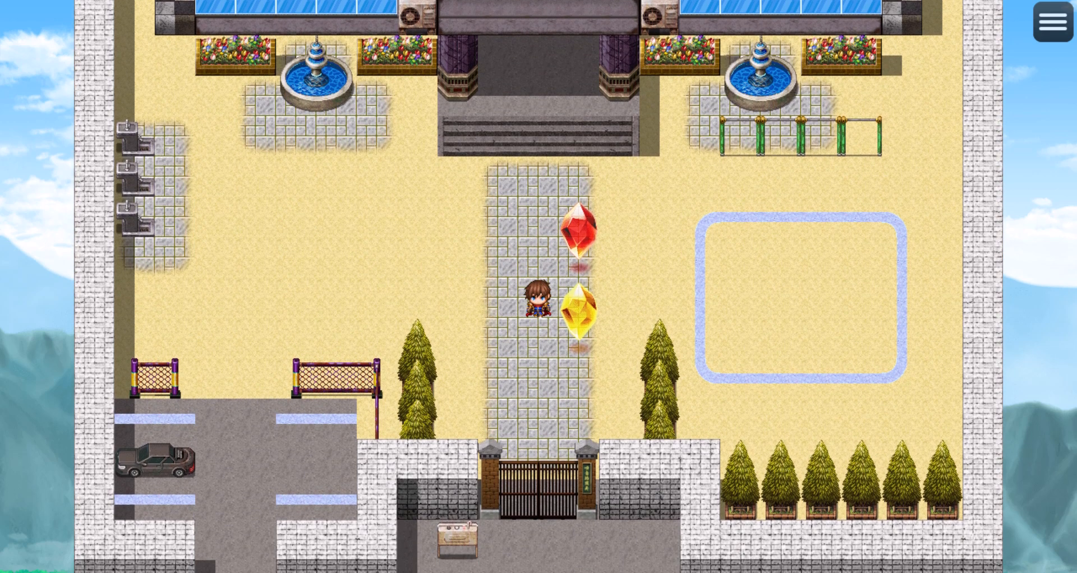
pyautogui.press('Down')
pyautogui.press('Right')
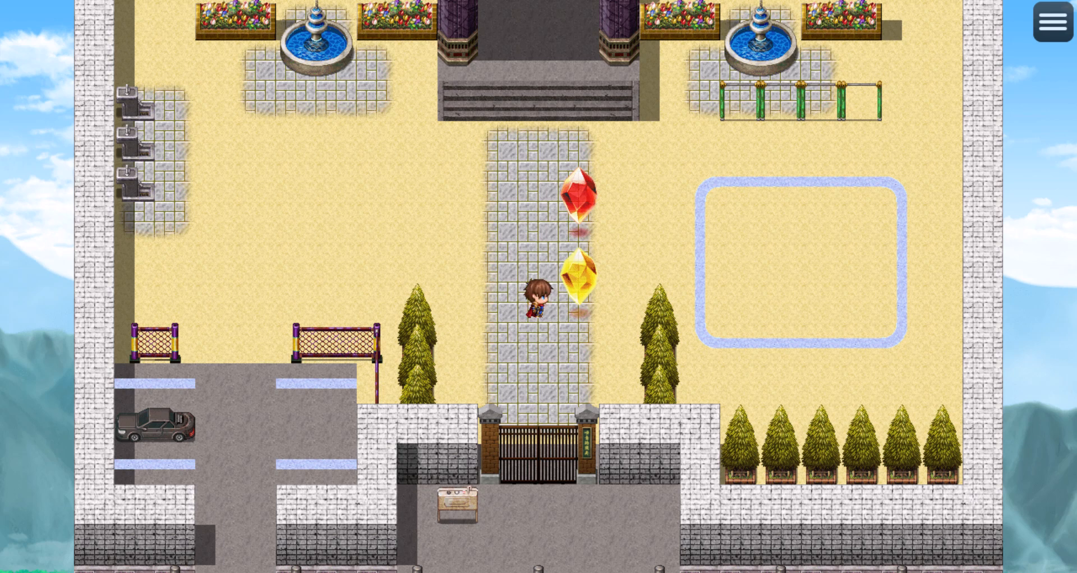
pyautogui.press('Up')
pyautogui.press('Up')
pyautogui.press('Right')
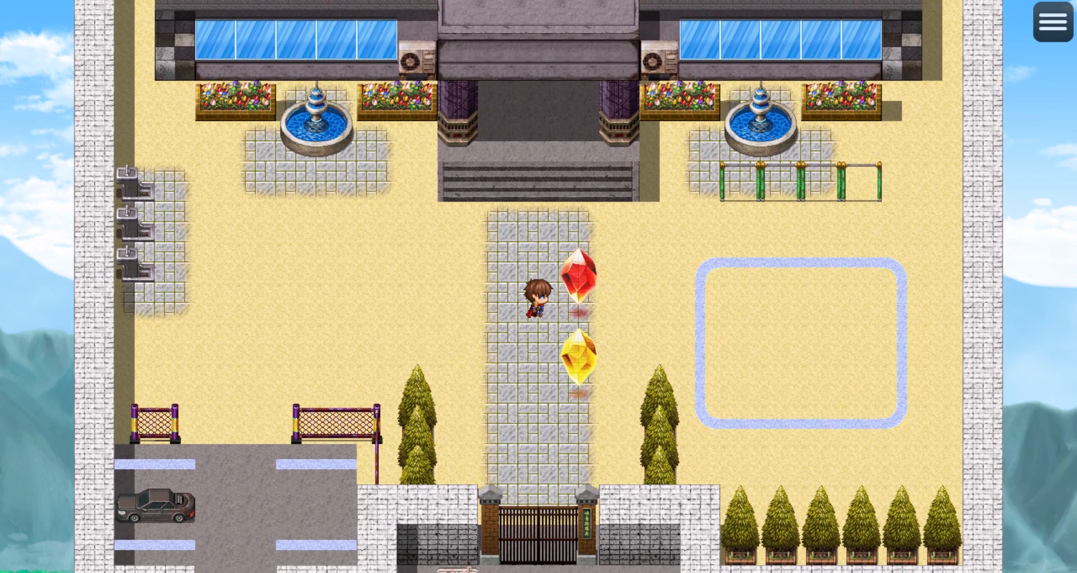
# Test the normal-speed event by pushing the red crystal right and pulling it back left, then release it and step away
pyautogui.press('Right')
pyautogui.press('Right')
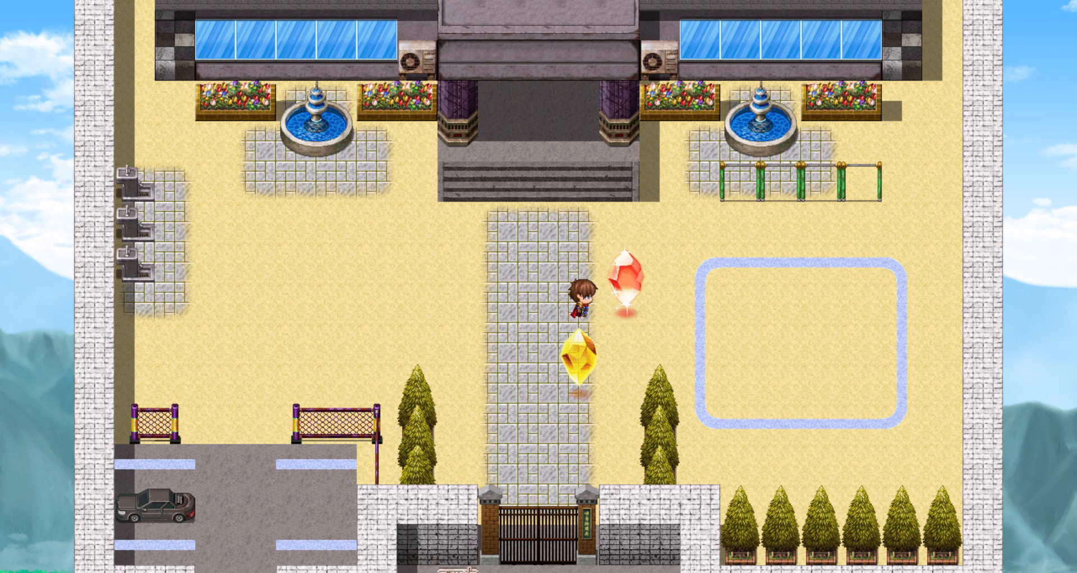
pyautogui.press('Left')
pyautogui.press('Left')
pyautogui.press('Left')
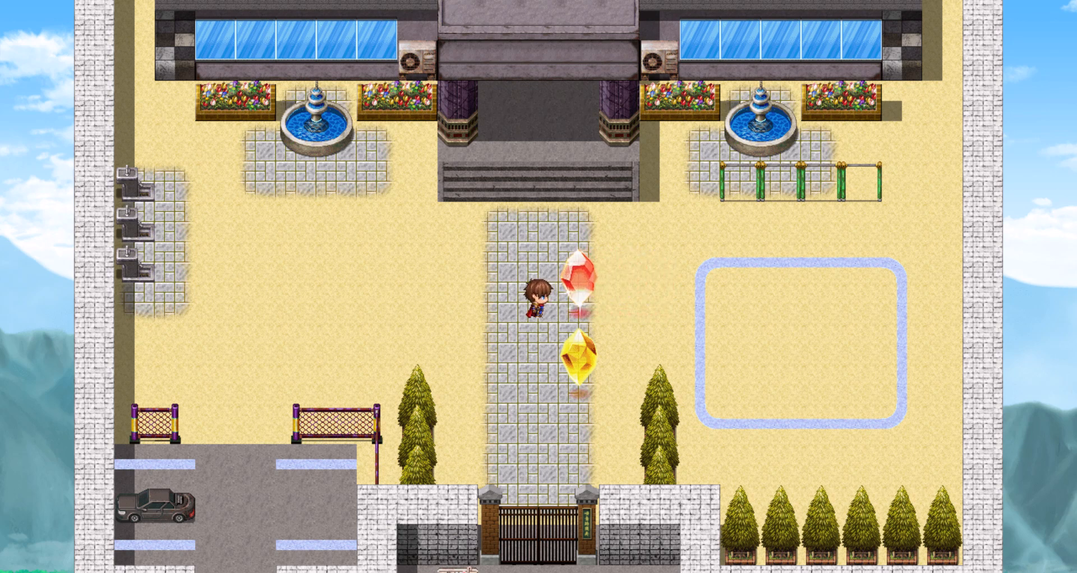
pyautogui.press('Right')
pyautogui.press('Right')
pyautogui.press('Left')
pyautogui.press('Left')
# Walk to the left side of the yellow crystal and push it right into the outlined court to test the fast variant
pyautogui.press('Down')
pyautogui.press('Down')
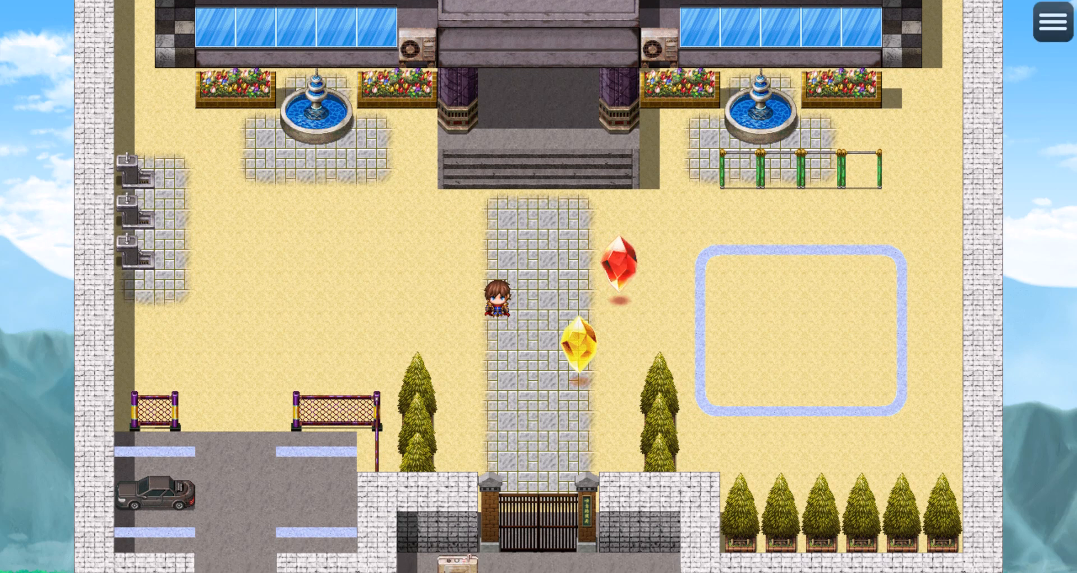
pyautogui.press('Right')
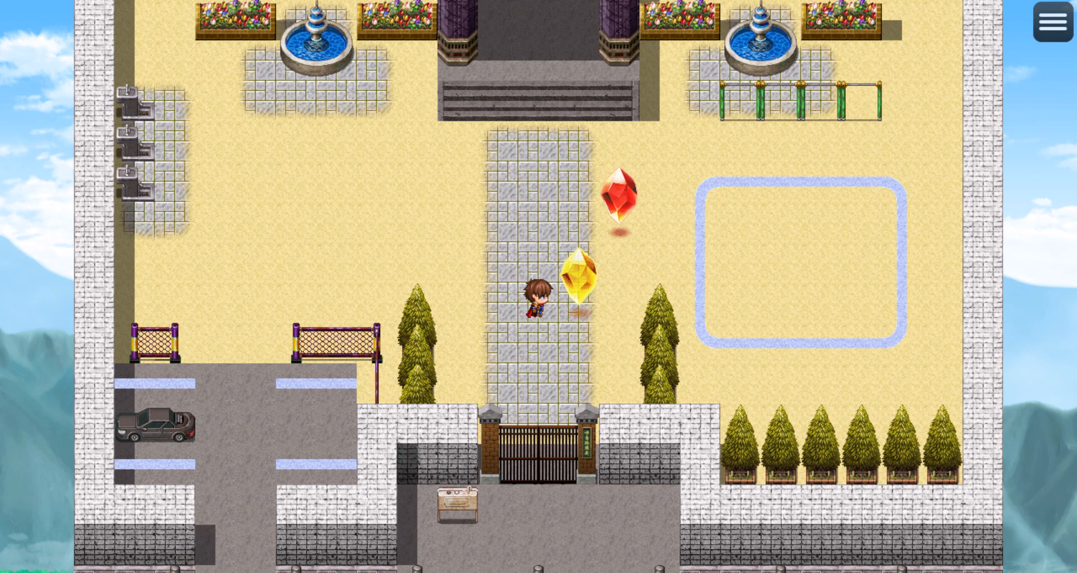
pyautogui.press('Right')
pyautogui.press('Right')
pyautogui.press('Right')
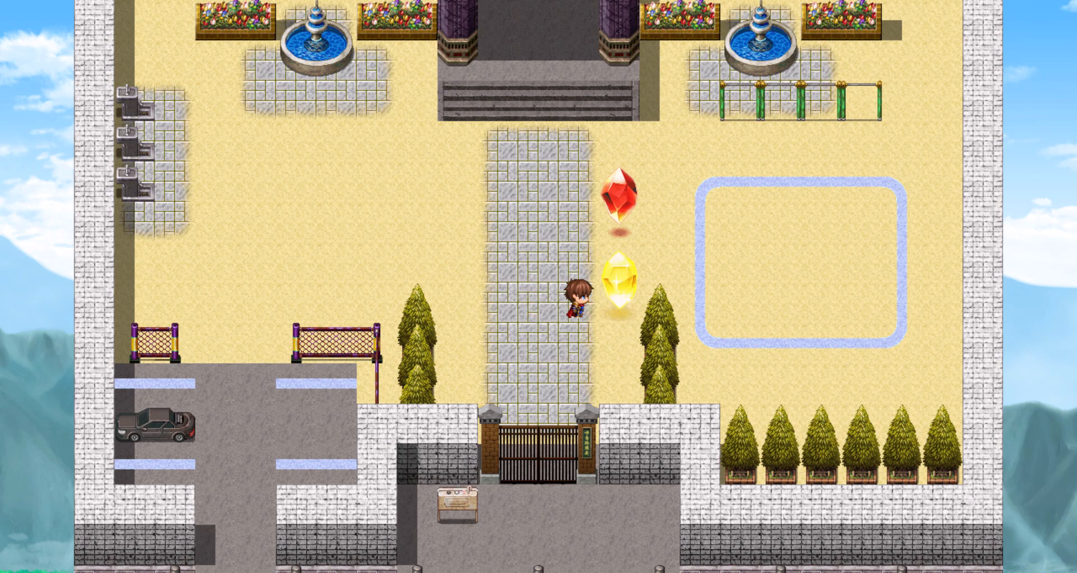
pyautogui.press('Right')
pyautogui.press('Right')
# Pull the yellow crystal left across the paved path to the trees beside the parking area
pyautogui.press('Left')
pyautogui.press('Left')
pyautogui.press('Left')
pyautogui.press('Left')
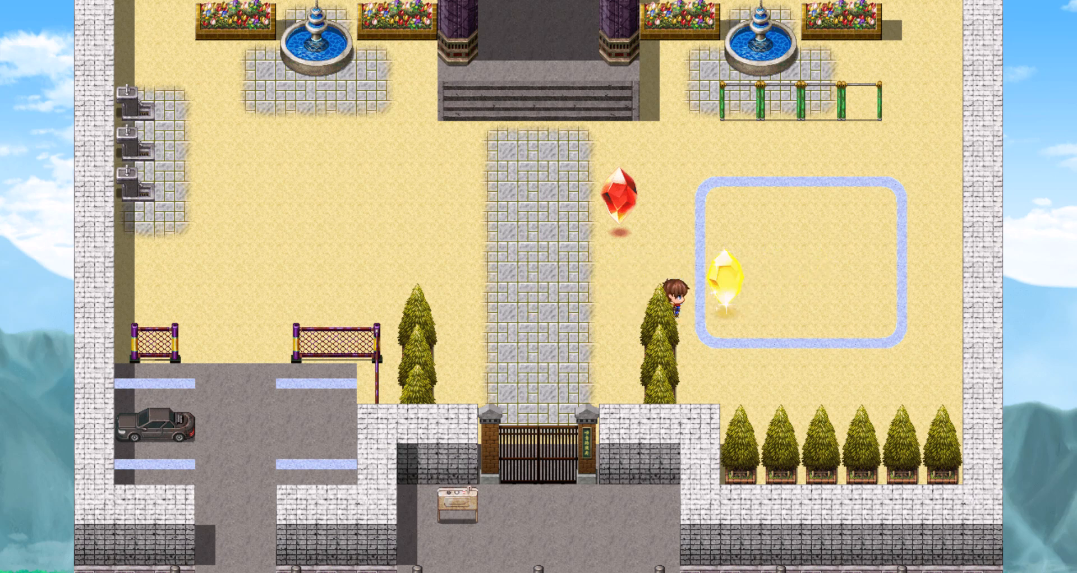
pyautogui.press('Left')
pyautogui.press('Left')
pyautogui.press('Left')
pyautogui.press('Left')
pyautogui.press('Left')
pyautogui.press('Left')
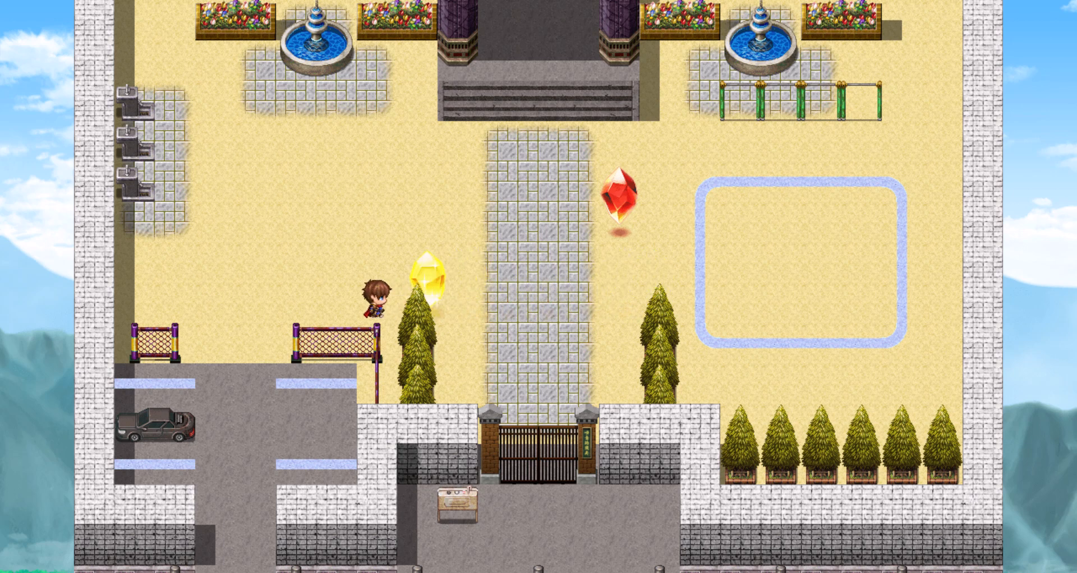
# Move above the yellow crystal, grab it and pull it upward beside the entrance steps, then release it
pyautogui.press('Up')
pyautogui.press('Right')
pyautogui.press('Down')
pyautogui.press('Return')
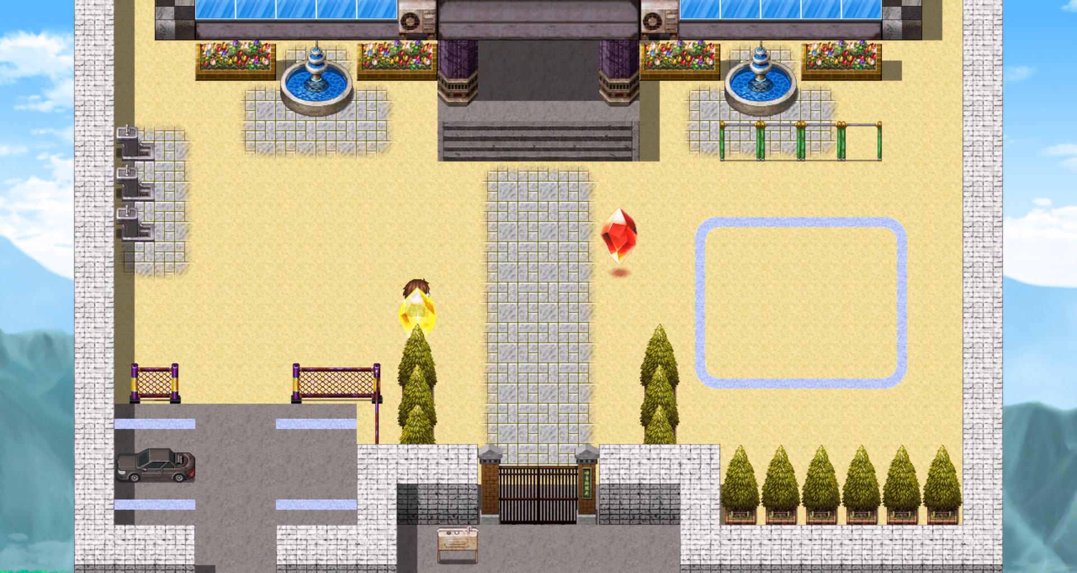
pyautogui.press('Up')
pyautogui.press('Up')
pyautogui.press('Up')
pyautogui.press('Up')
pyautogui.press('Return')
# Walk the character around the yellow crystal and onto the paved path between the two crystals
pyautogui.press('Left')
pyautogui.press('Left')
pyautogui.press('Down')
pyautogui.press('Down')
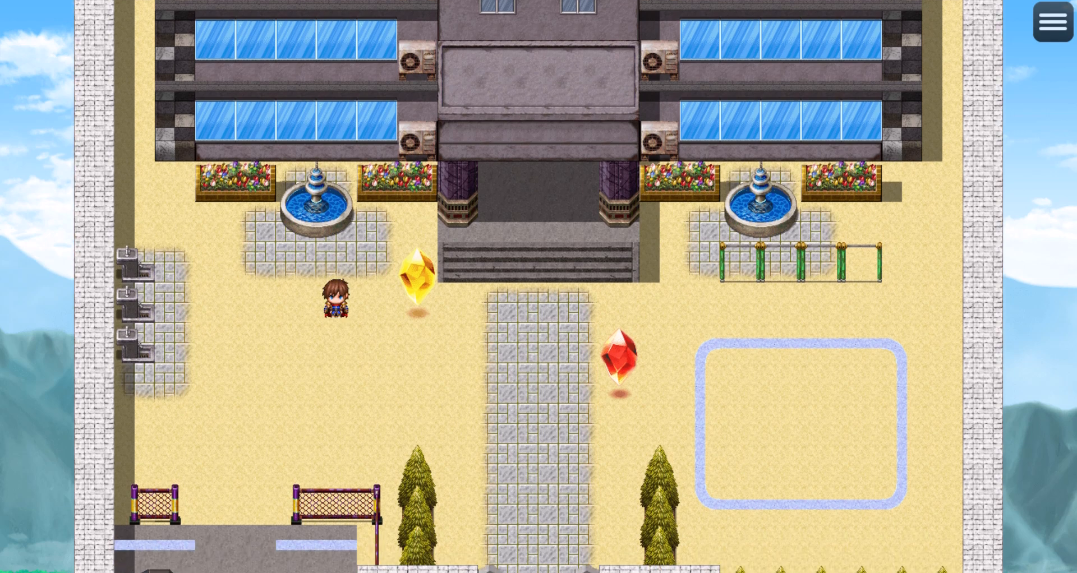
pyautogui.press('Right')
pyautogui.press('Right')
pyautogui.press('Right')
pyautogui.press('Right')
pyautogui.press('Right')
pyautogui.press('Down')
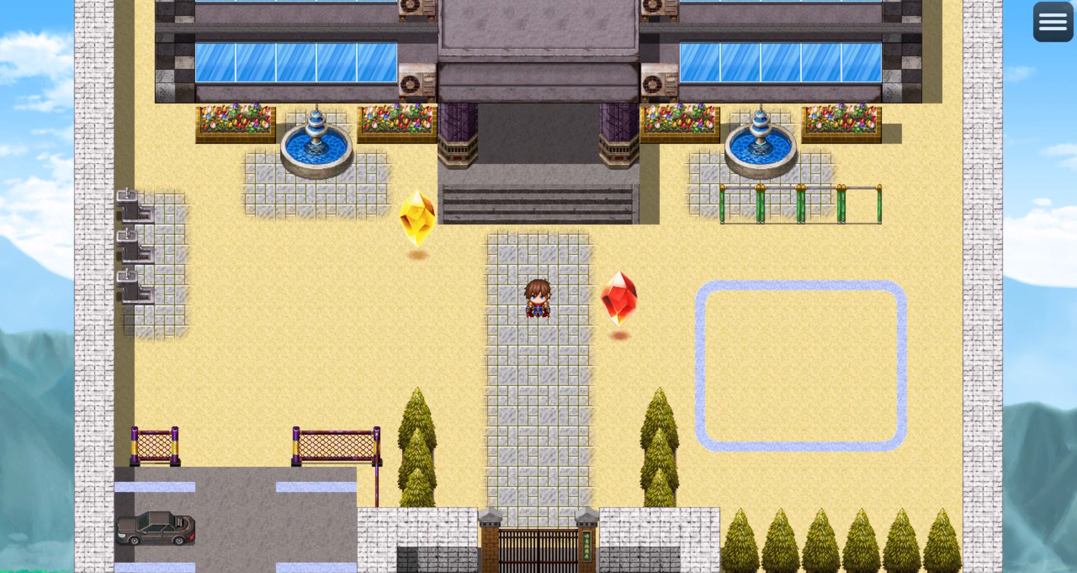
pyautogui.press('Up')
pyautogui.press('Down')
pyautogui.press('Down')
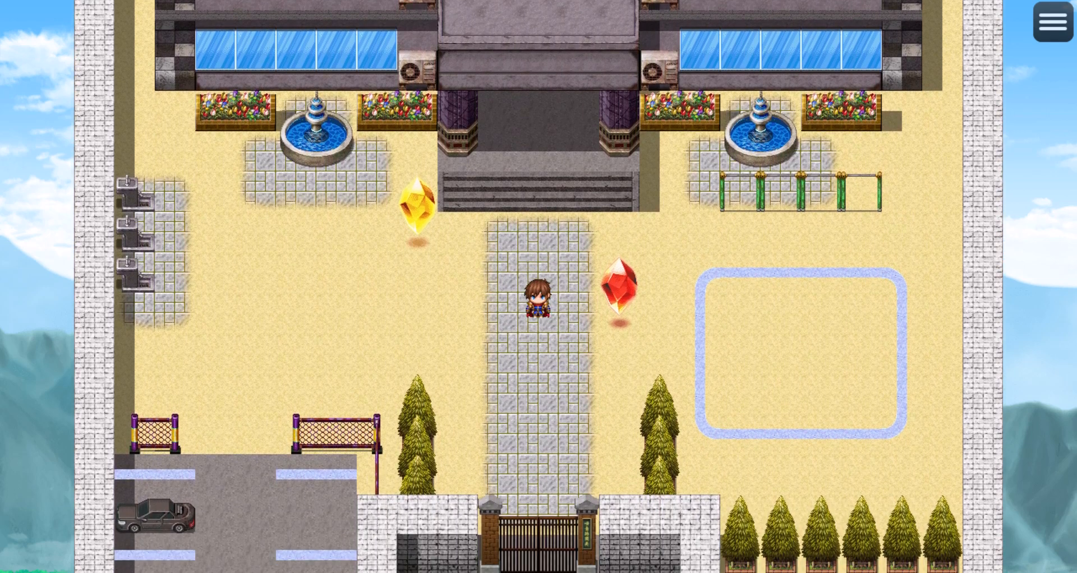
pyautogui.press('Up')
pyautogui.press('Up')
pyautogui.press('Up')
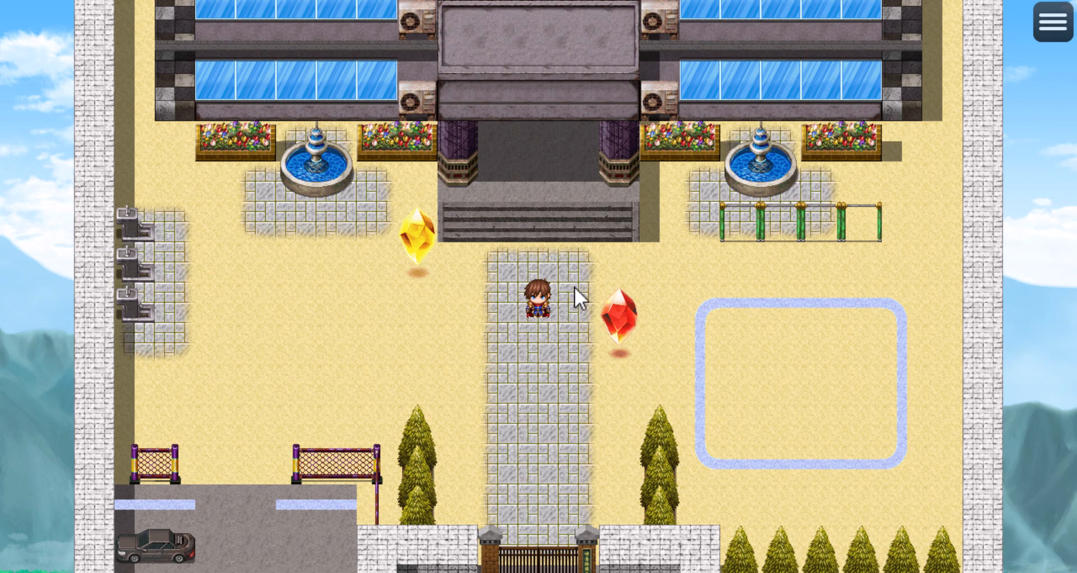
pyautogui.press('Down')
pyautogui.press('Right')
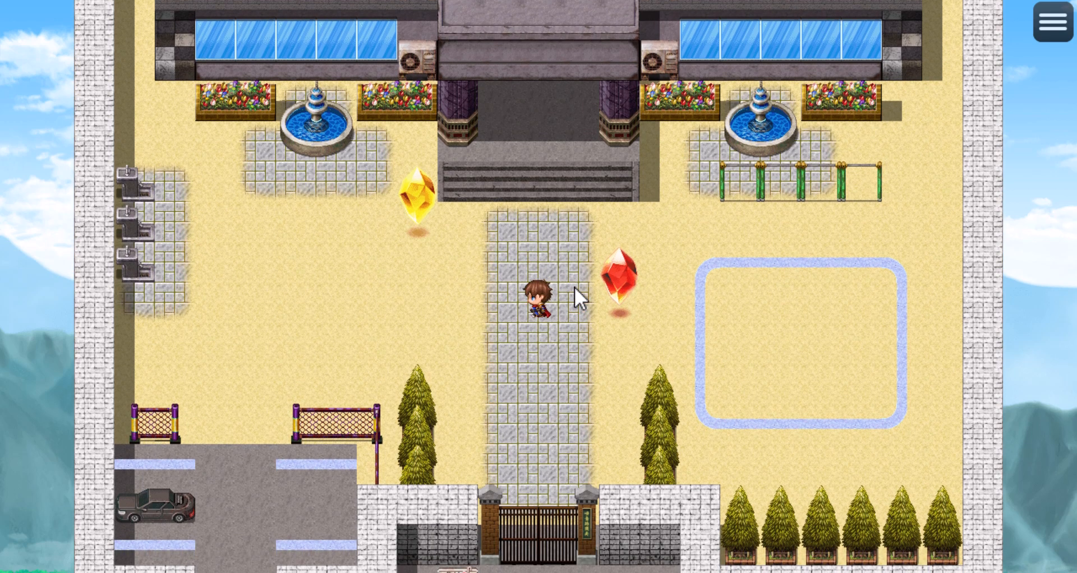
# Walk the character around the red crystal and back to the paved path, then end the playtest
pyautogui.press('Up')
pyautogui.press('Right')
pyautogui.press('Right')
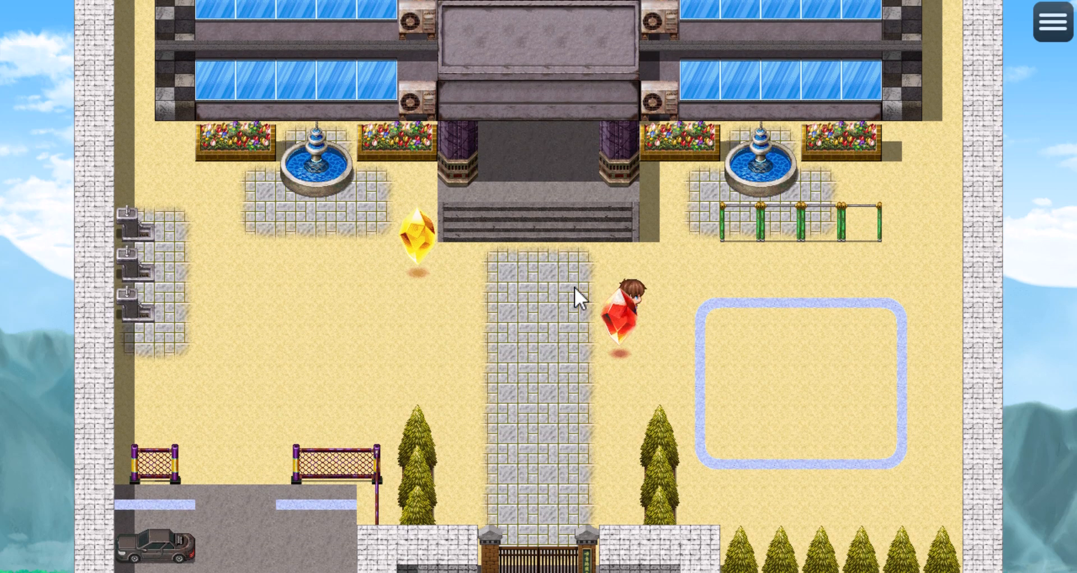
pyautogui.press('Down')
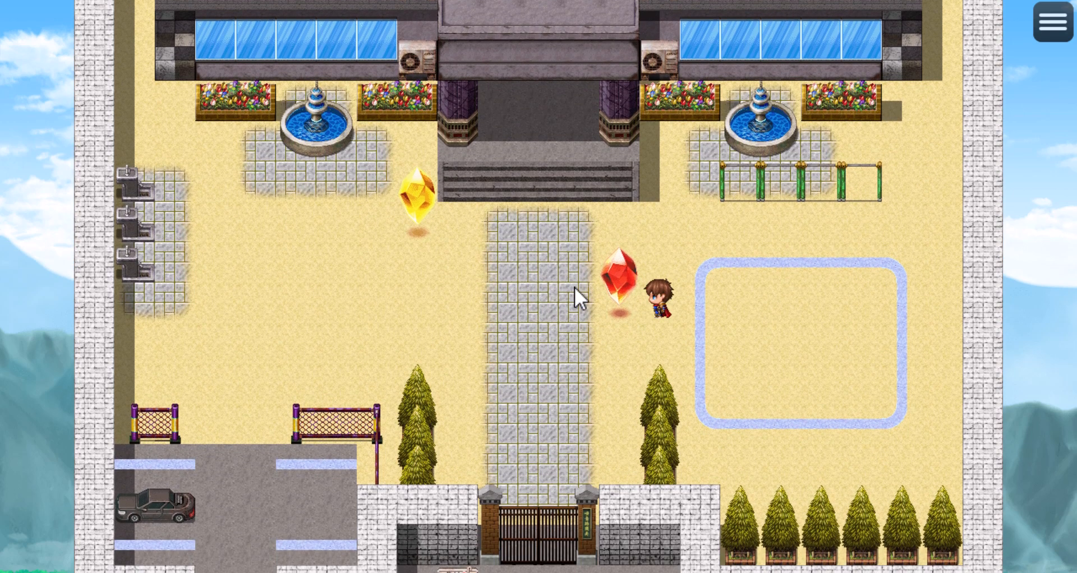
pyautogui.press('Right')
pyautogui.press('Right')
pyautogui.press('Left')
pyautogui.press('Left')
pyautogui.press('Down')
pyautogui.press('Left')
pyautogui.press('Left')
pyautogui.press('Up')
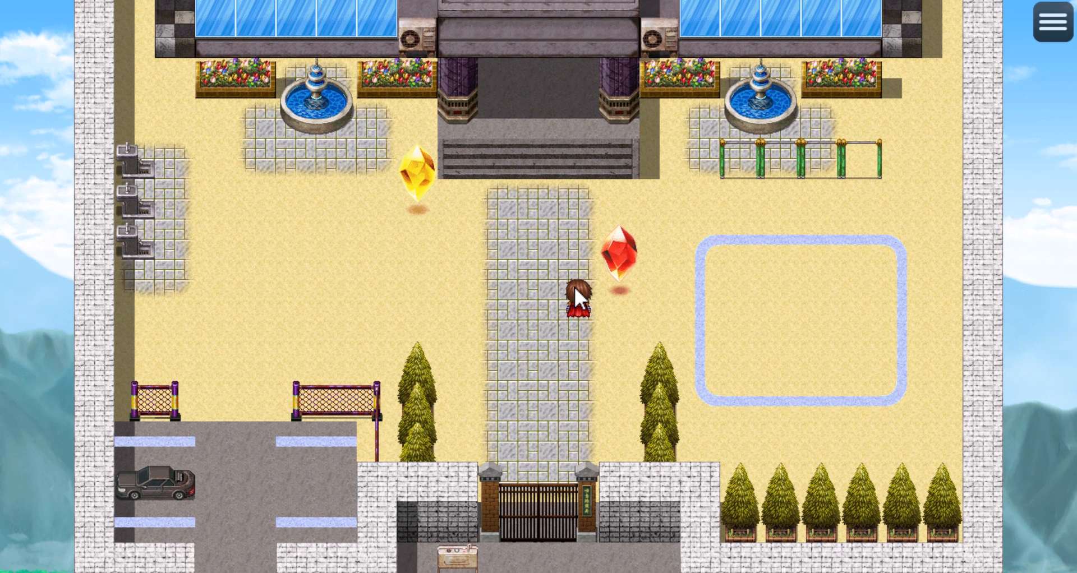
pyautogui.press('Left')
pyautogui.press('Up')
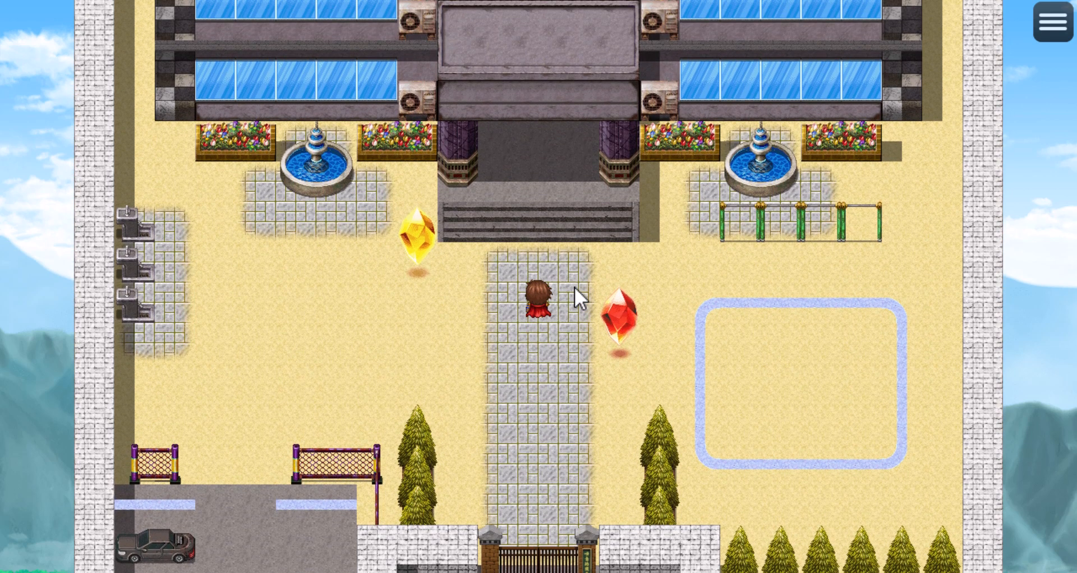
pyautogui.press('Down')
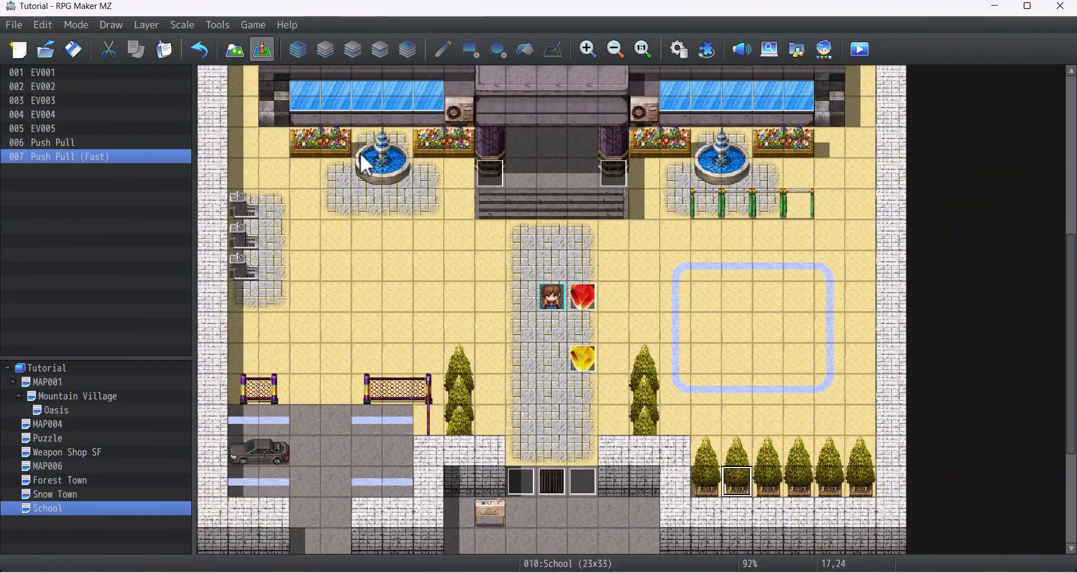